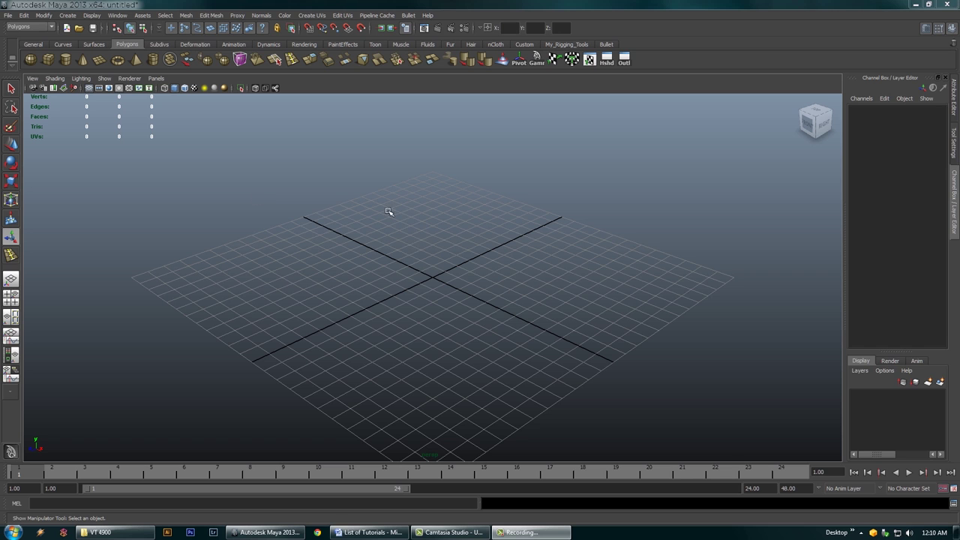
Create a polygon cube about 16 units wide, 9.6 high and 8 deep, drawing its base in the top view
{"action": "left_click", "coordinate": [48, 59]}
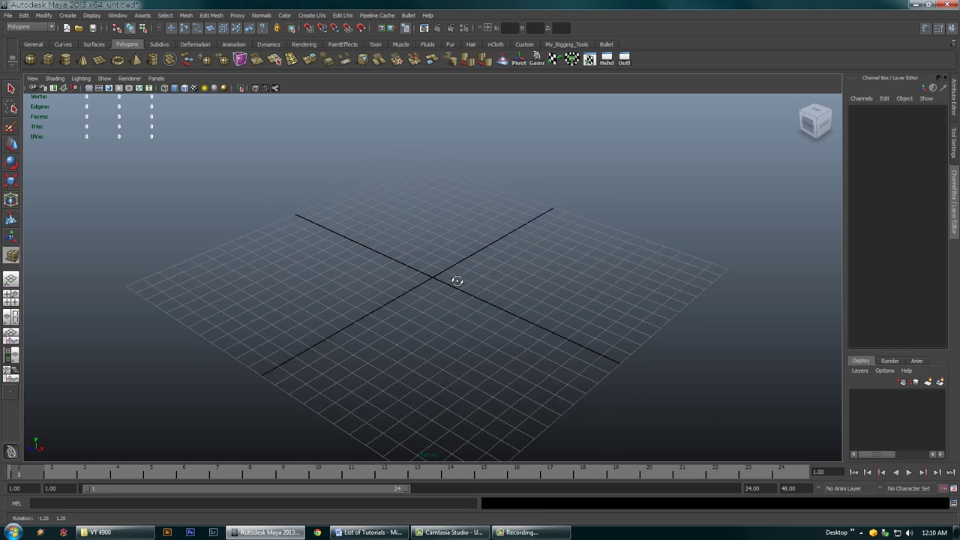
{"action": "key", "text": "space"}
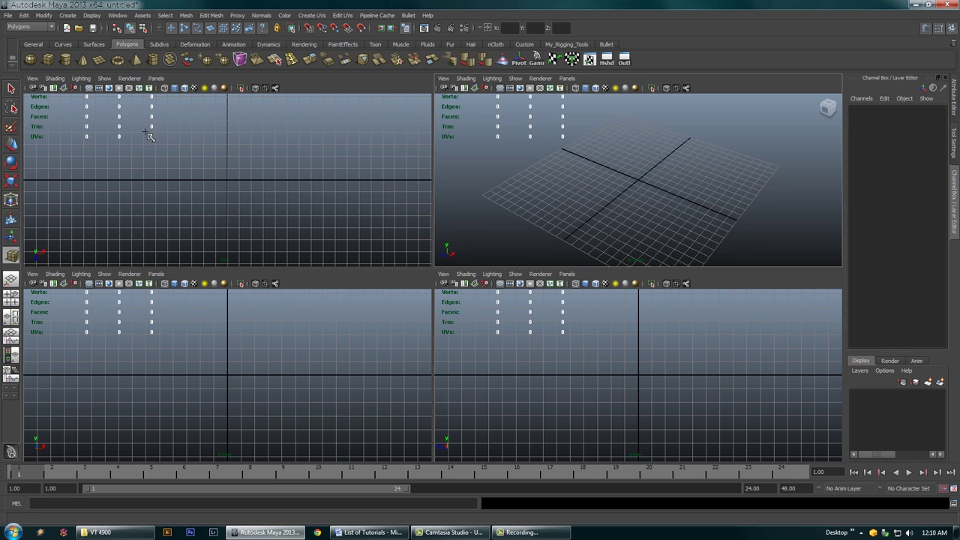
{"action": "left_click_drag", "start_coordinate": [144, 133], "coordinate": [341, 234]}
{"action": "left_click_drag", "start_coordinate": [681, 207], "coordinate": [697, 105]}
{"action": "mouse_move", "coordinate": [739, 171]}
{"action": "left_mouse_down", "text": "alt"}
{"action": "mouse_move", "coordinate": [681, 178]}
{"action": "mouse_move", "coordinate": [675, 167]}
{"action": "mouse_move", "coordinate": [743, 175]}
{"action": "mouse_move", "coordinate": [733, 171]}
{"action": "left_mouse_up", "text": "alt"}
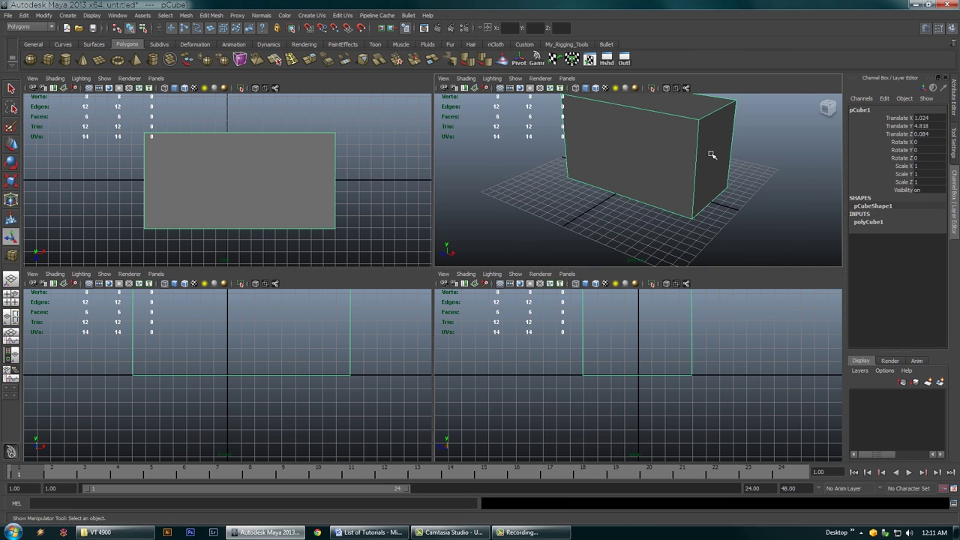
{"action": "key", "text": "space"}
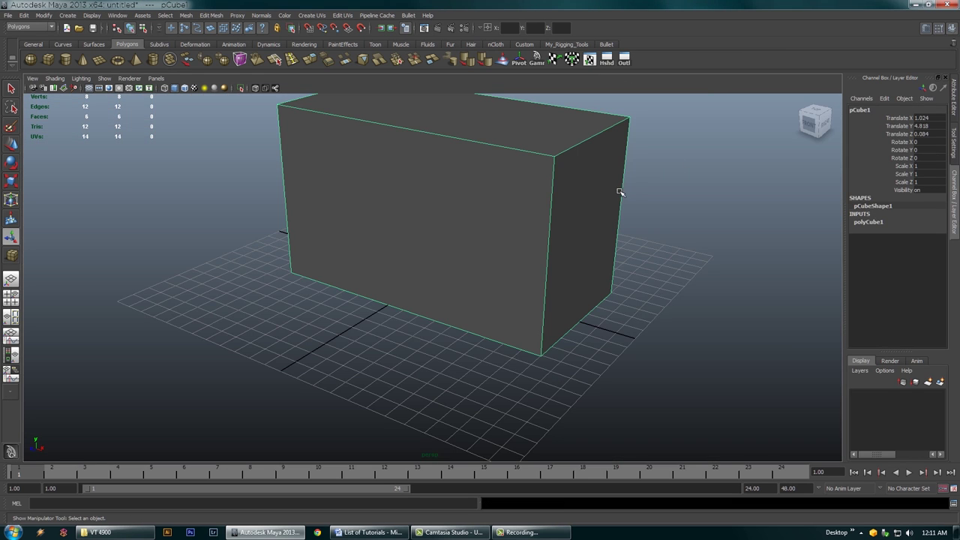
Scale the cube to about 0.98 in Y and 0.9 in Z
{"action": "left_click_drag", "start_coordinate": [525, 175], "coordinate": [469, 217], "text": "alt"}
{"action": "left_click_drag", "start_coordinate": [475, 275], "coordinate": [414, 239], "text": "alt"}
{"action": "right_click_drag", "start_coordinate": [399, 227], "coordinate": [409, 220]}
{"action": "left_click", "coordinate": [410, 221], "text": "shift"}
{"action": "left_click_drag", "start_coordinate": [421, 252], "coordinate": [386, 288], "text": "alt"}
{"action": "left_click", "coordinate": [417, 195]}
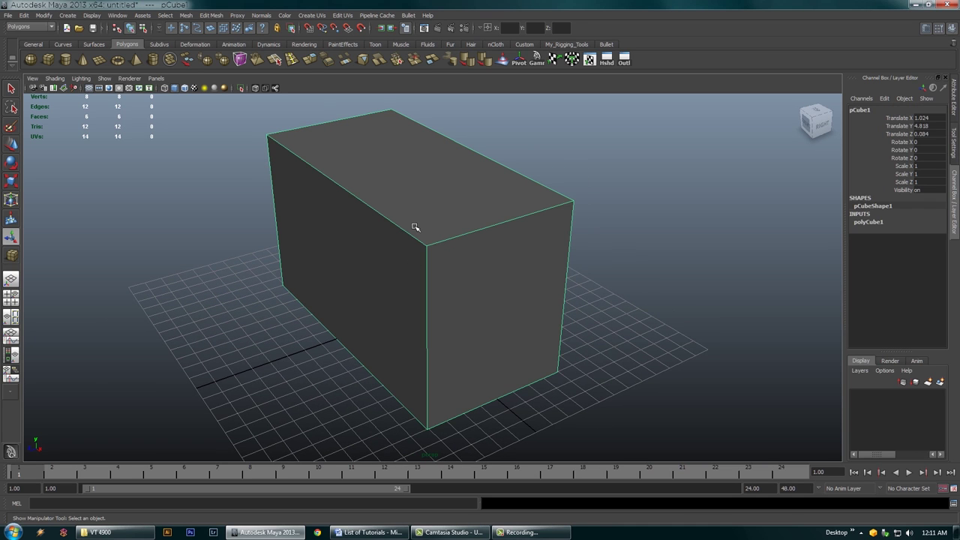
{"action": "key", "text": "r"}
{"action": "mouse_move", "coordinate": [368, 263]}
{"action": "left_mouse_down"}
{"action": "mouse_move", "coordinate": [407, 285]}
{"action": "mouse_move", "coordinate": [361, 251]}
{"action": "left_mouse_up"}
{"action": "mouse_move", "coordinate": [440, 301]}
{"action": "left_mouse_down", "text": "alt"}
{"action": "mouse_move", "coordinate": [488, 296]}
{"action": "mouse_move", "coordinate": [425, 293]}
{"action": "left_mouse_up", "text": "alt"}
{"action": "left_click_drag", "start_coordinate": [408, 197], "coordinate": [408, 198]}
{"action": "left_click_drag", "start_coordinate": [467, 265], "coordinate": [460, 235], "text": "alt"}
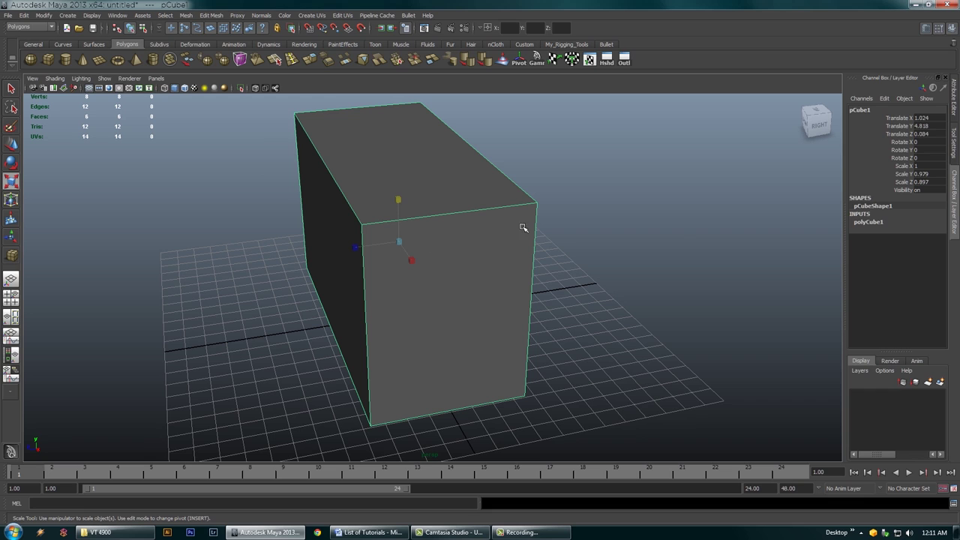
Set the cube's subdivisions to 3 in width, 4 in height and 5 in depth
{"action": "left_click", "coordinate": [872, 223]}
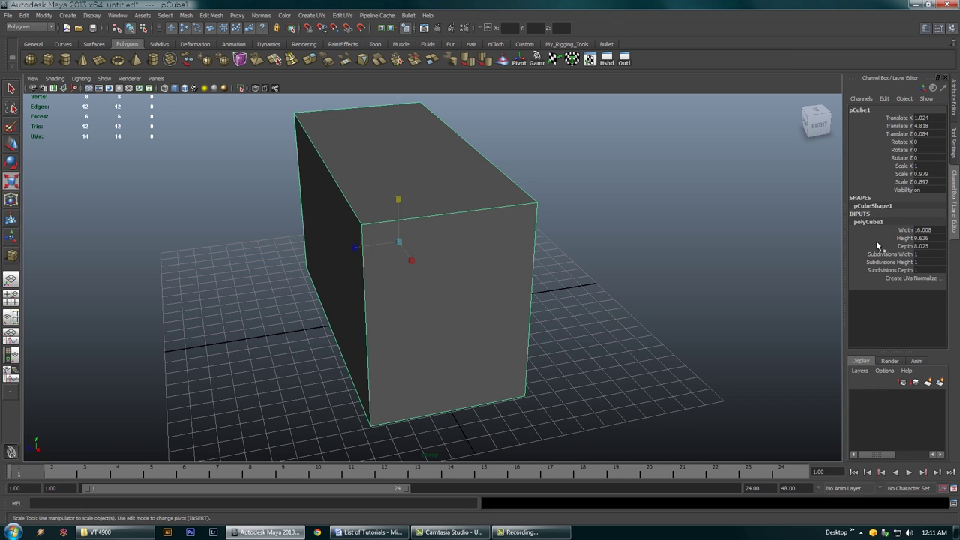
{"action": "left_click", "coordinate": [893, 254]}
{"action": "middle_click_drag", "start_coordinate": [660, 278], "coordinate": [678, 277]}
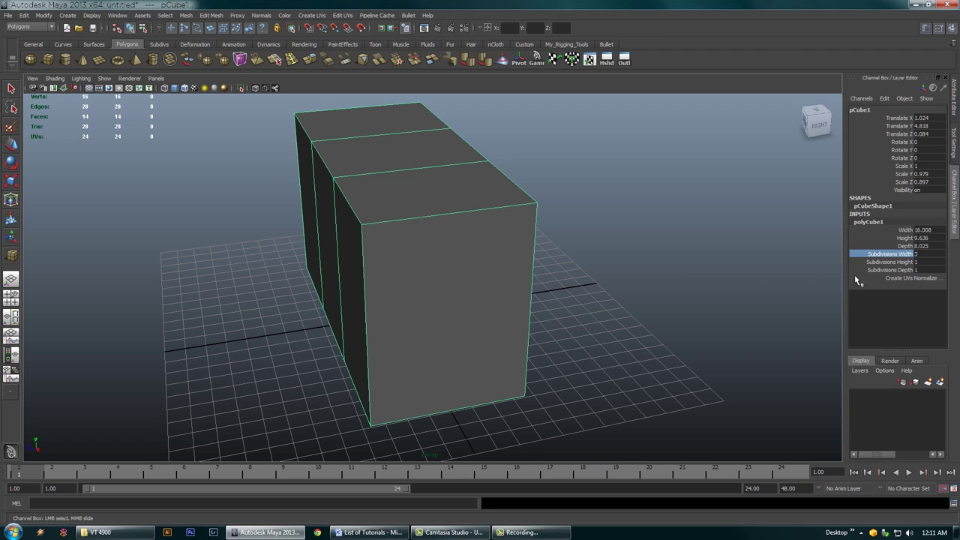
{"action": "left_click", "coordinate": [891, 262]}
{"action": "middle_click_drag", "start_coordinate": [814, 270], "coordinate": [752, 263]}
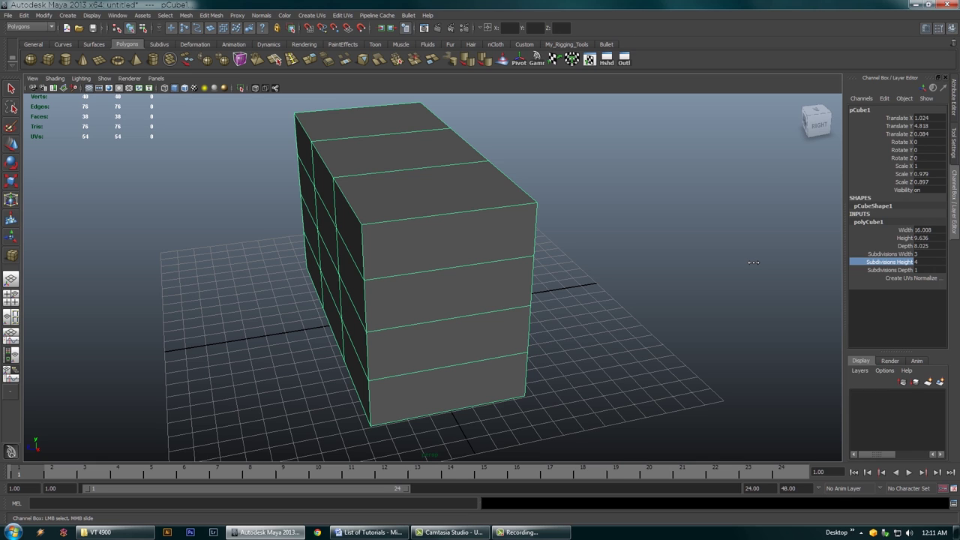
{"action": "left_click", "coordinate": [885, 270]}
{"action": "middle_click_drag", "start_coordinate": [719, 276], "coordinate": [733, 274]}
Switch the cube to face selection and select the second and fourth lengthwise strips of faces on its top
{"action": "left_click_drag", "start_coordinate": [648, 308], "coordinate": [598, 265], "text": "alt"}
{"action": "right_click_drag", "start_coordinate": [598, 266], "coordinate": [525, 217], "text": "alt"}
{"action": "right_click", "coordinate": [409, 159]}
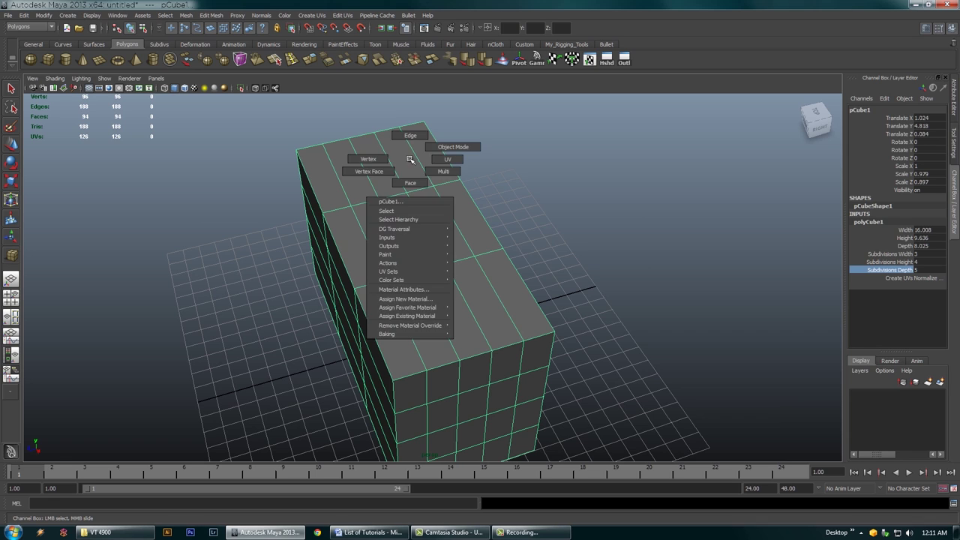
{"action": "left_click", "coordinate": [411, 182]}
{"action": "left_click", "coordinate": [411, 172]}
{"action": "left_click", "coordinate": [434, 219], "text": "shift"}
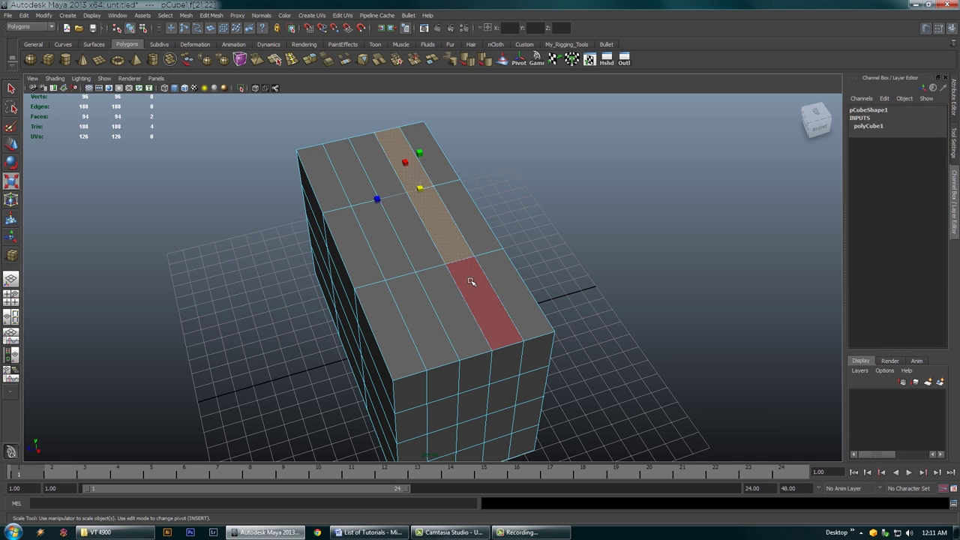
{"action": "left_click", "coordinate": [471, 281], "text": "shift"}
{"action": "left_click", "coordinate": [360, 180], "text": "shift"}
{"action": "left_click", "coordinate": [384, 249], "text": "shift"}
{"action": "left_click", "coordinate": [424, 319], "text": "shift"}
Add the middle vertical column of four faces on the cube's right end to the selection
{"action": "left_click_drag", "start_coordinate": [494, 318], "coordinate": [504, 285], "text": "alt"}
{"action": "left_click", "coordinate": [461, 268], "text": "shift"}
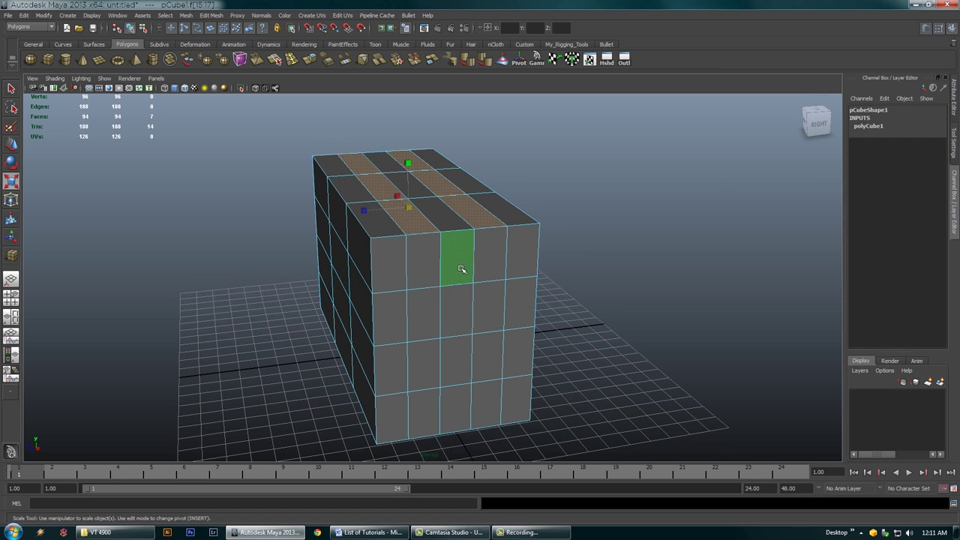
{"action": "left_click", "coordinate": [461, 307], "text": "shift"}
{"action": "left_click", "coordinate": [461, 361], "text": "shift"}
{"action": "left_click", "coordinate": [465, 405], "text": "shift"}
Add the complete lowest row of side faces around the cube to the selection
{"action": "left_click_drag", "start_coordinate": [544, 321], "coordinate": [403, 163], "text": "alt"}
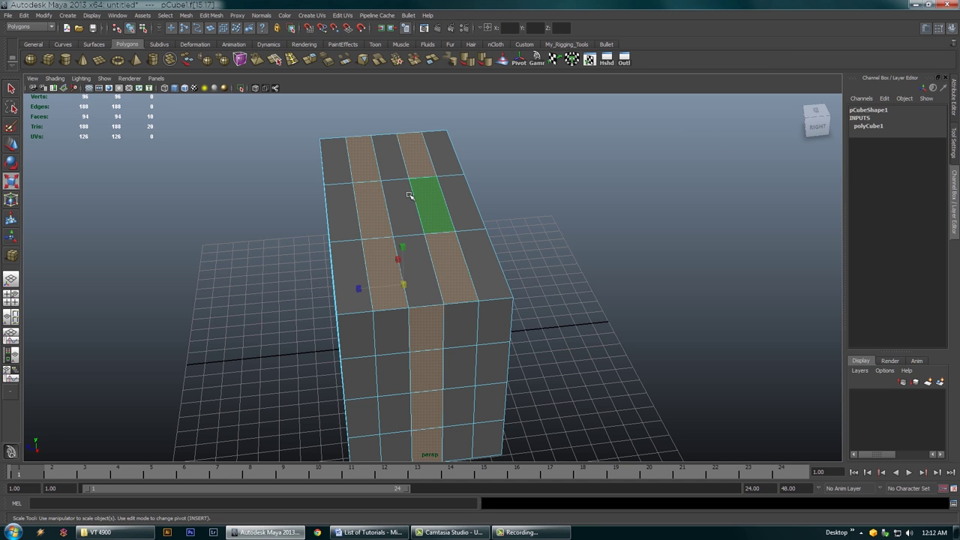
{"action": "left_click_drag", "start_coordinate": [457, 338], "coordinate": [482, 253], "text": "alt"}
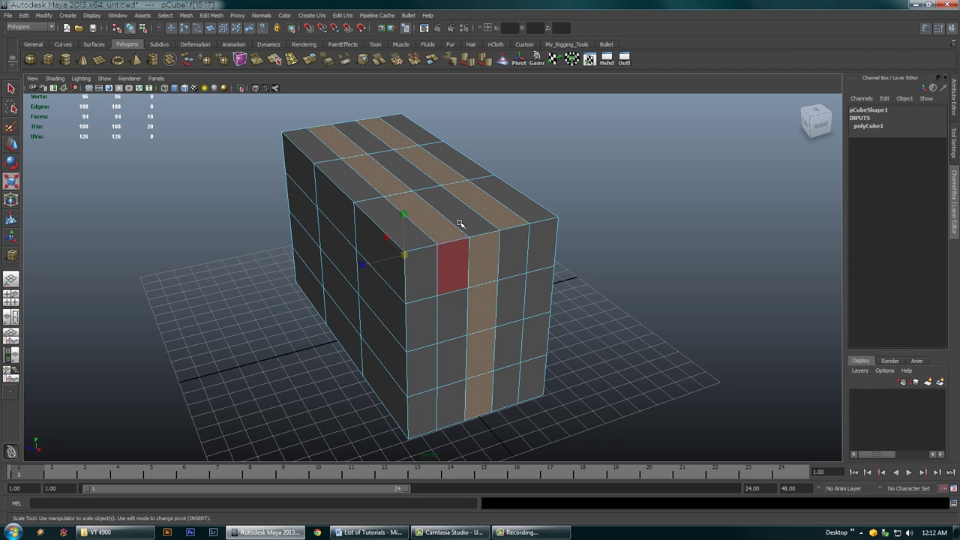
{"action": "mouse_move", "coordinate": [463, 274]}
{"action": "left_mouse_down", "text": "alt"}
{"action": "mouse_move", "coordinate": [547, 270]}
{"action": "mouse_move", "coordinate": [478, 268]}
{"action": "left_mouse_up", "text": "alt"}
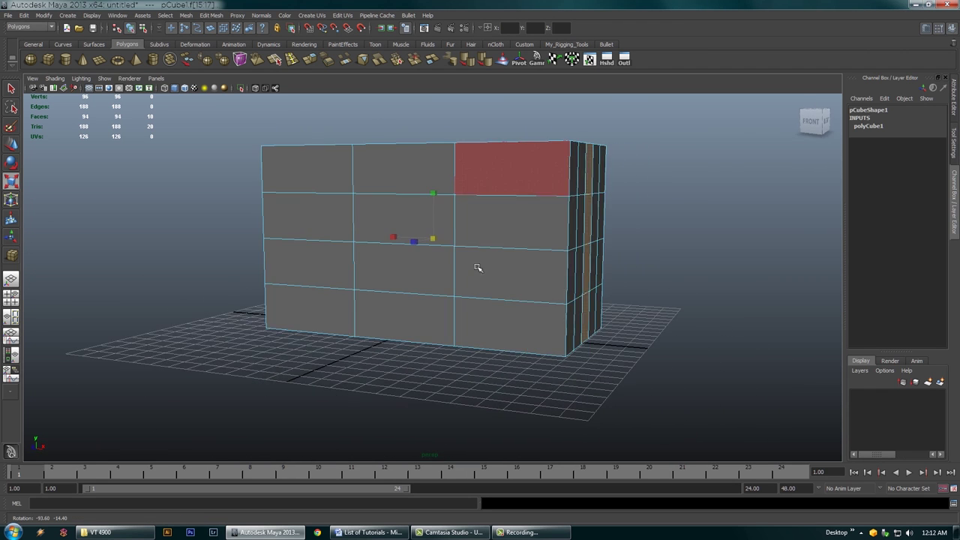
{"action": "left_click_drag", "start_coordinate": [552, 325], "coordinate": [520, 326], "text": "alt"}
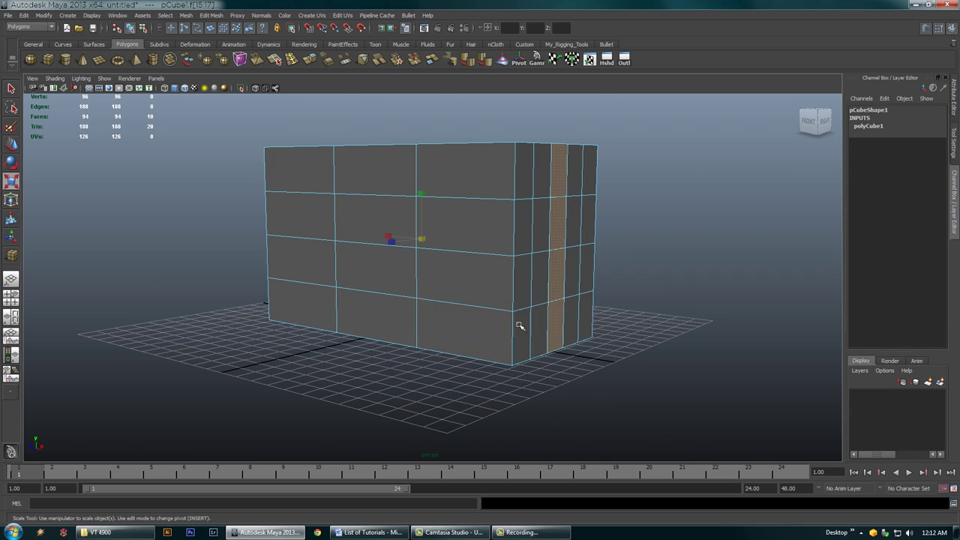
{"action": "left_click", "coordinate": [556, 317], "text": "shift"}
{"action": "double_click", "coordinate": [540, 324], "text": "shift"}
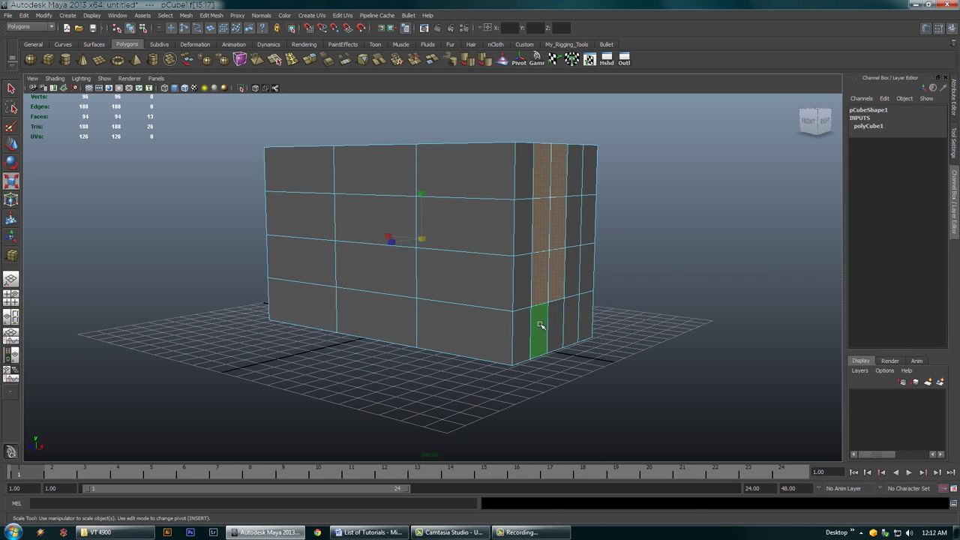
{"action": "key", "text": "ctrl+z"}
{"action": "double_click", "coordinate": [554, 324], "text": "shift"}
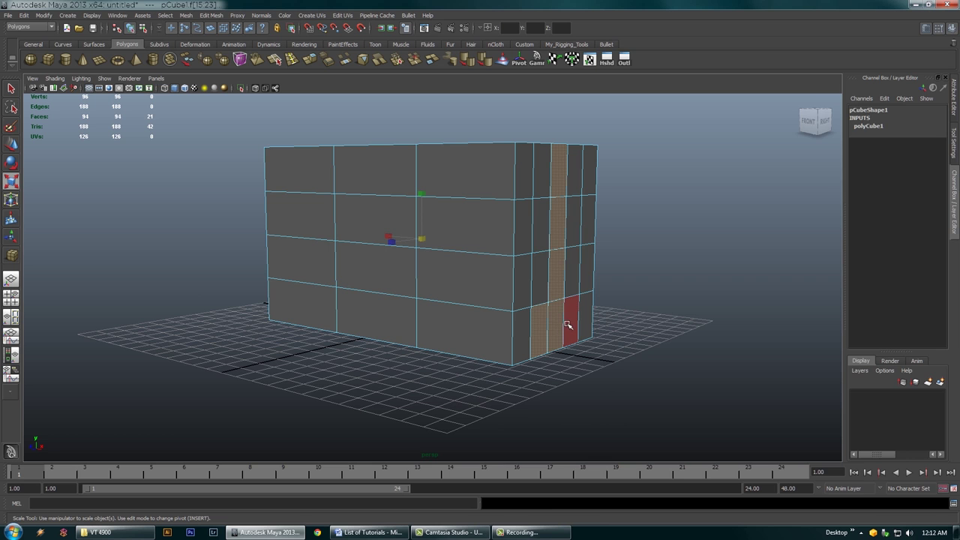
{"action": "double_click", "coordinate": [521, 330], "text": "shift"}
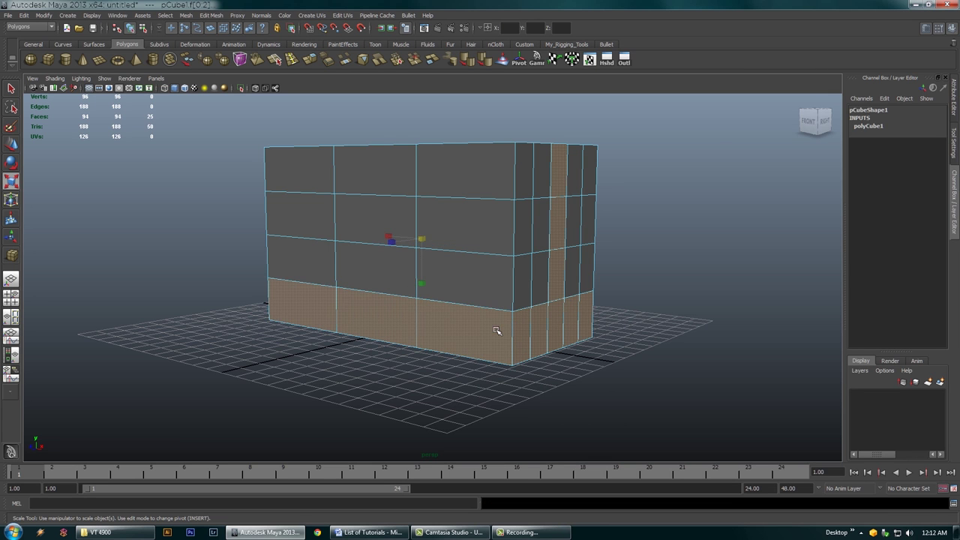
Add the four corner faces of the cube's underside to the selection
{"action": "left_click_drag", "start_coordinate": [558, 334], "coordinate": [570, 384], "text": "alt"}
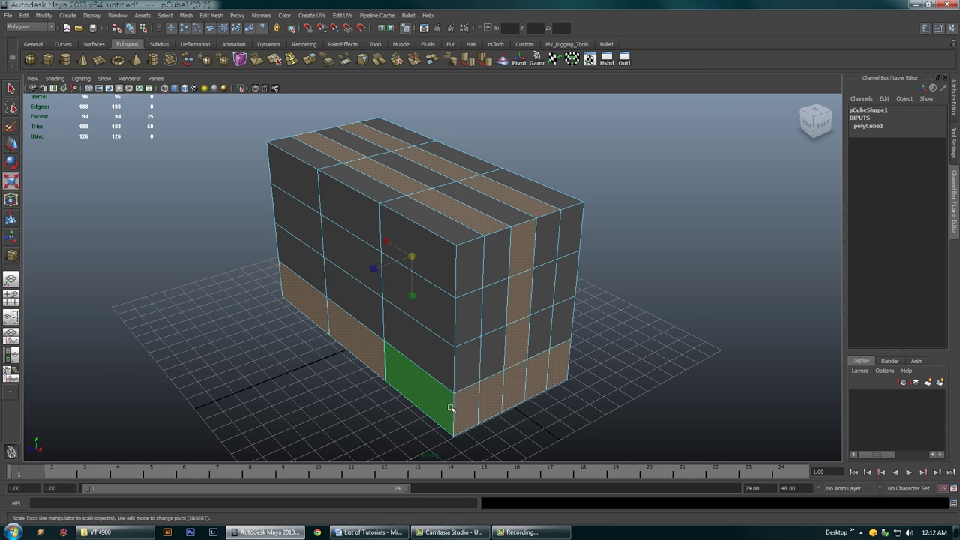
{"action": "left_click_drag", "start_coordinate": [510, 398], "coordinate": [497, 234], "text": "alt"}
{"action": "left_click", "coordinate": [492, 233], "text": "shift"}
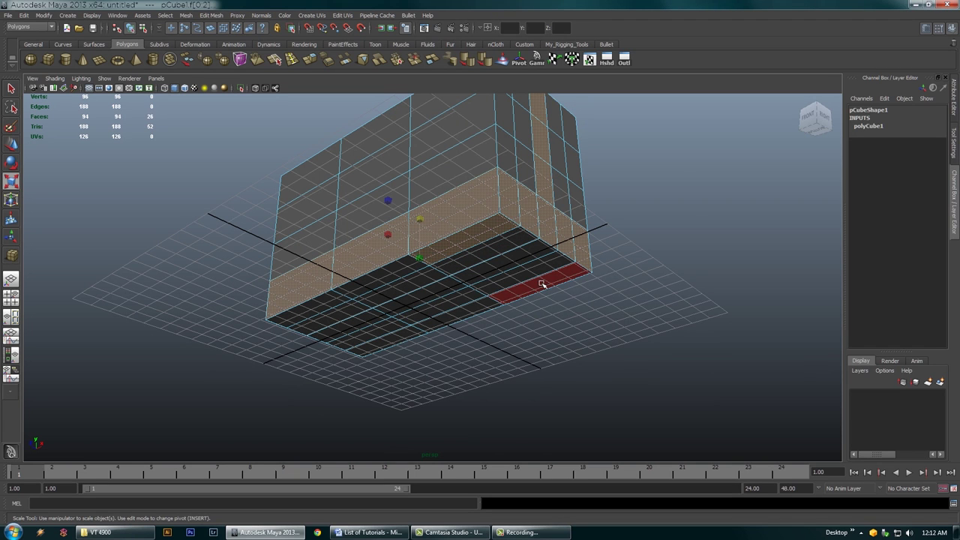
{"action": "left_click", "coordinate": [542, 283], "text": "shift"}
{"action": "left_click", "coordinate": [333, 304], "text": "shift"}
{"action": "left_click", "coordinate": [389, 338], "text": "shift"}
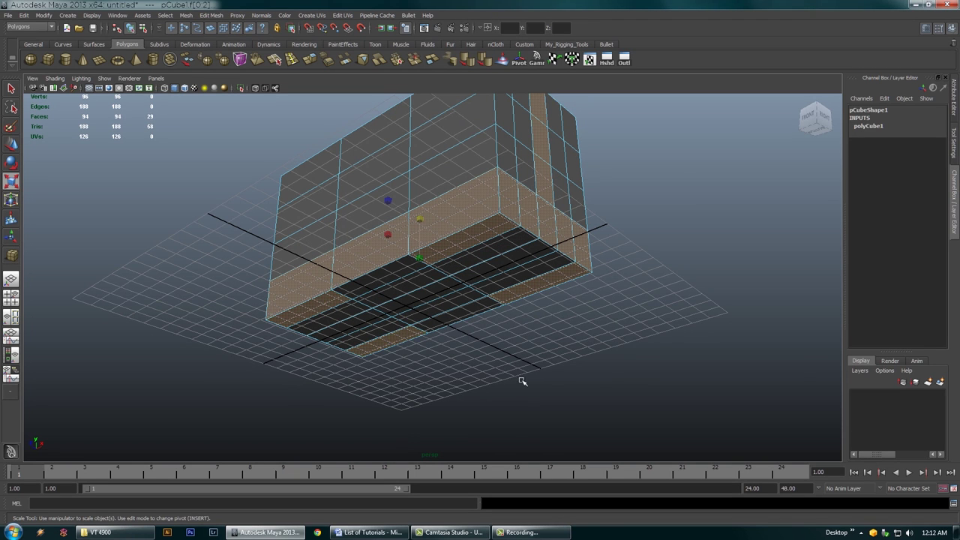
Replace the selection with all top and bottom faces of the cube, using a marquee in the top view
{"action": "left_click_drag", "start_coordinate": [495, 327], "coordinate": [480, 307], "text": "alt"}
{"action": "left_click", "coordinate": [486, 313]}
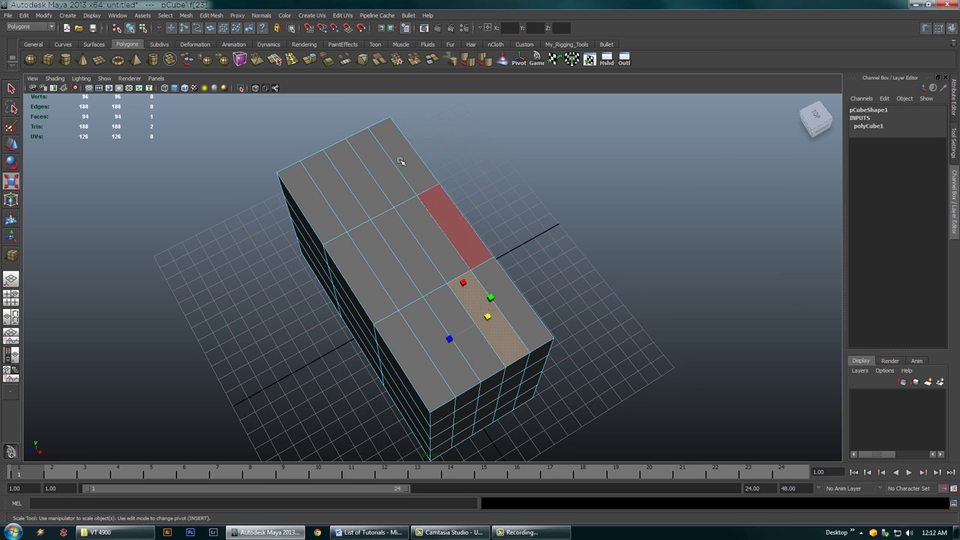
{"action": "left_click_drag", "start_coordinate": [401, 170], "coordinate": [426, 189], "text": "alt"}
{"action": "key", "text": "space"}
{"action": "key", "text": "space"}
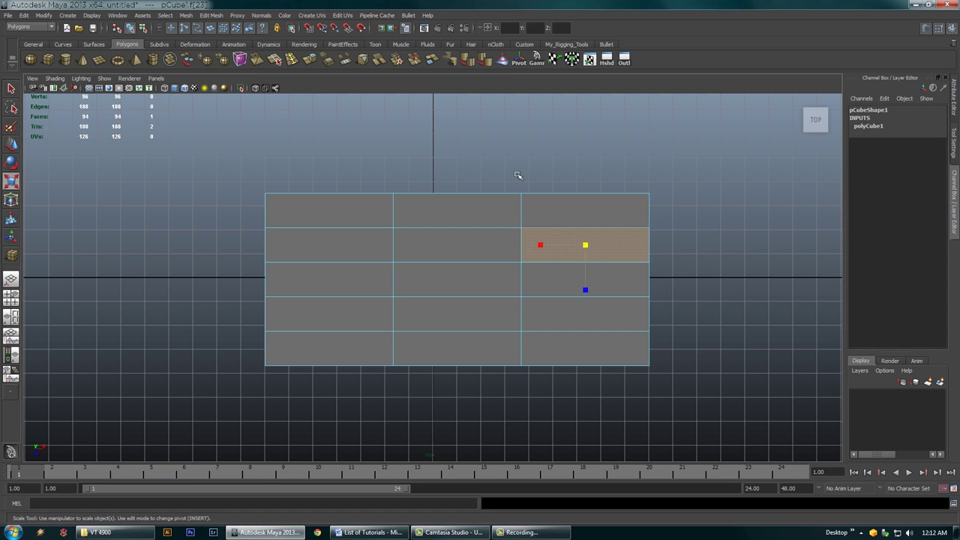
{"action": "left_click_drag", "start_coordinate": [576, 213], "coordinate": [450, 318]}
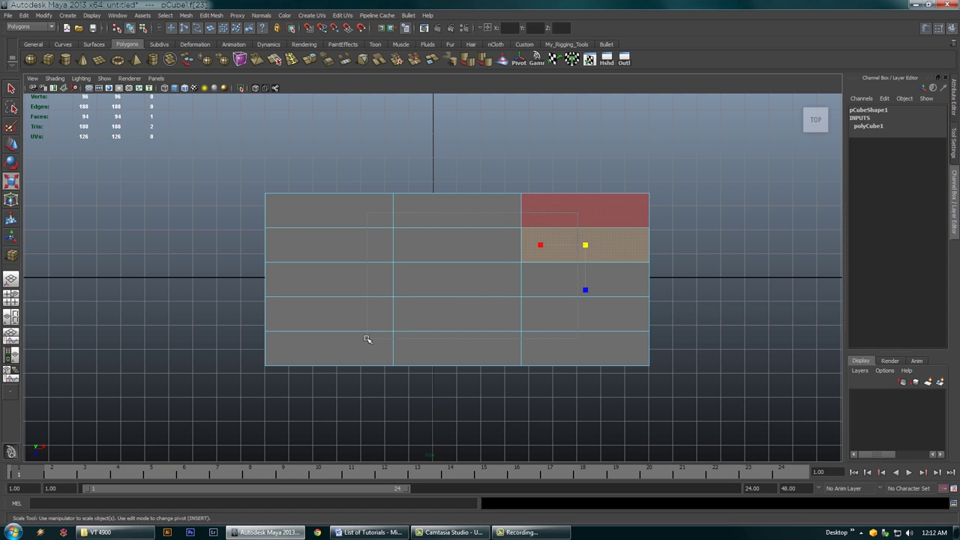
{"action": "left_click_drag", "start_coordinate": [368, 339], "coordinate": [367, 339]}
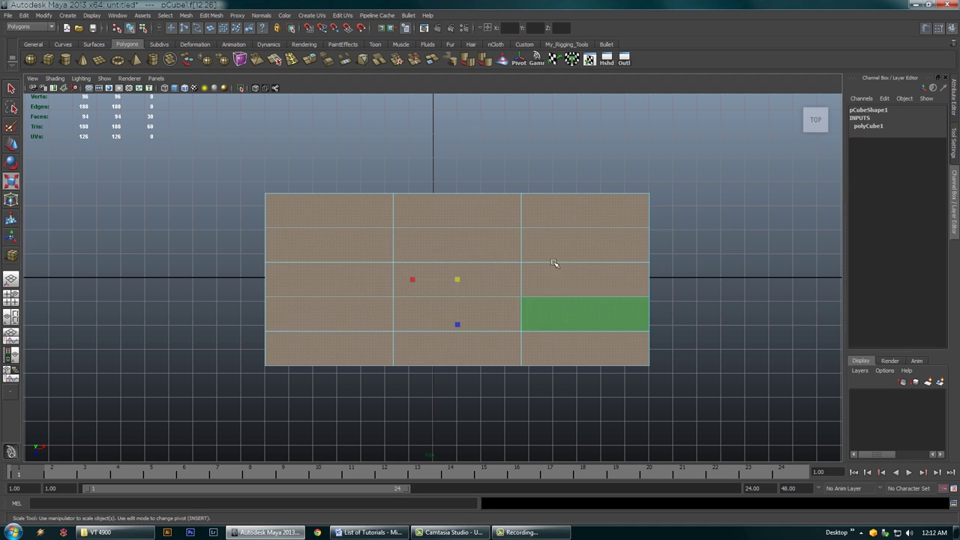
Deselect the cube's bottom faces with a marquee in the front view, keeping only the top faces selected
{"action": "key", "text": "space"}
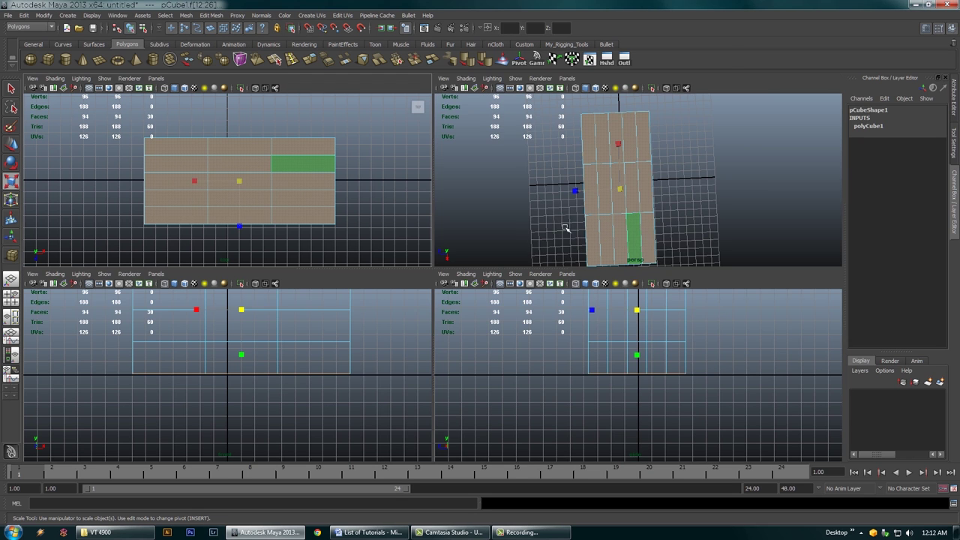
{"action": "key", "text": "space"}
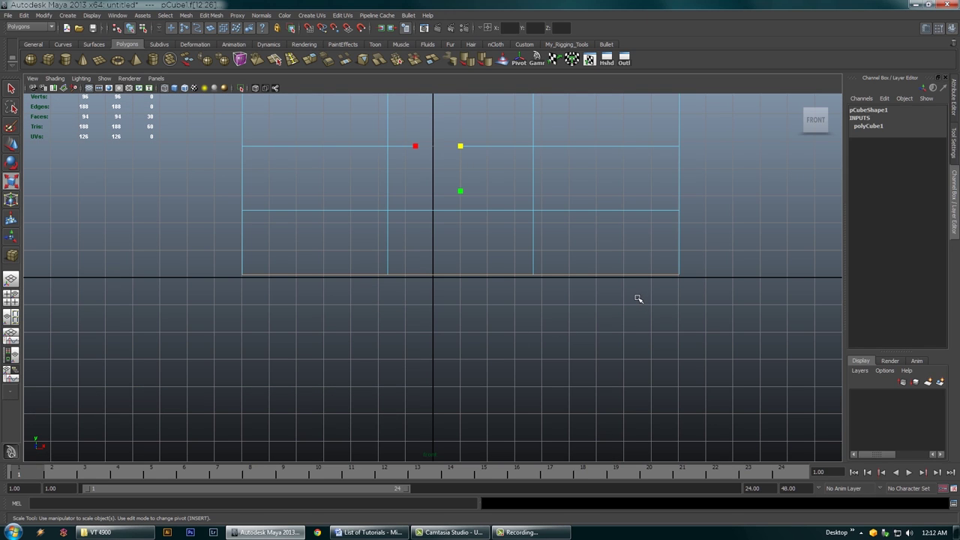
{"action": "key", "text": "5"}
{"action": "mouse_move", "coordinate": [716, 257]}
{"action": "left_mouse_down", "text": "ctrl"}
{"action": "mouse_move", "coordinate": [318, 358]}
{"action": "mouse_move", "coordinate": [178, 376]}
{"action": "left_mouse_up", "text": "ctrl"}
{"action": "key", "text": "4"}
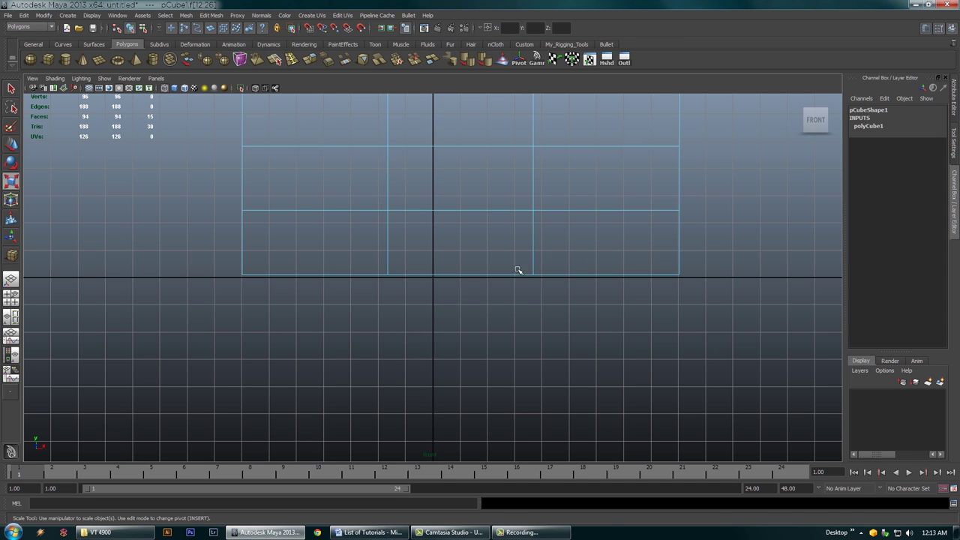
{"action": "middle_click_drag", "start_coordinate": [643, 208], "coordinate": [639, 315], "text": "alt"}
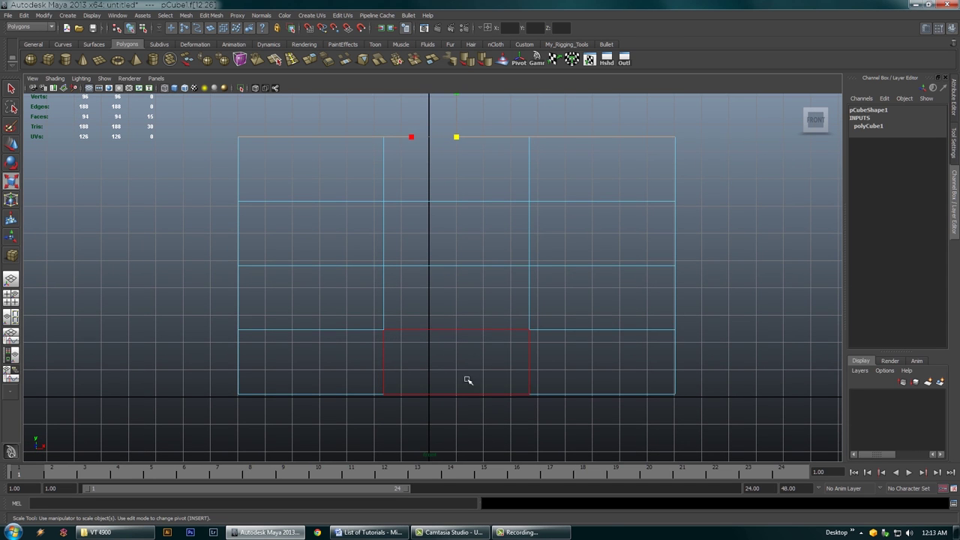
Extrude the top faces in the perspective view and inset them with local scale 0.65 in X, 0.124 in Y and 0.65 in Z
{"action": "key", "text": "space"}
{"action": "key", "text": "space"}
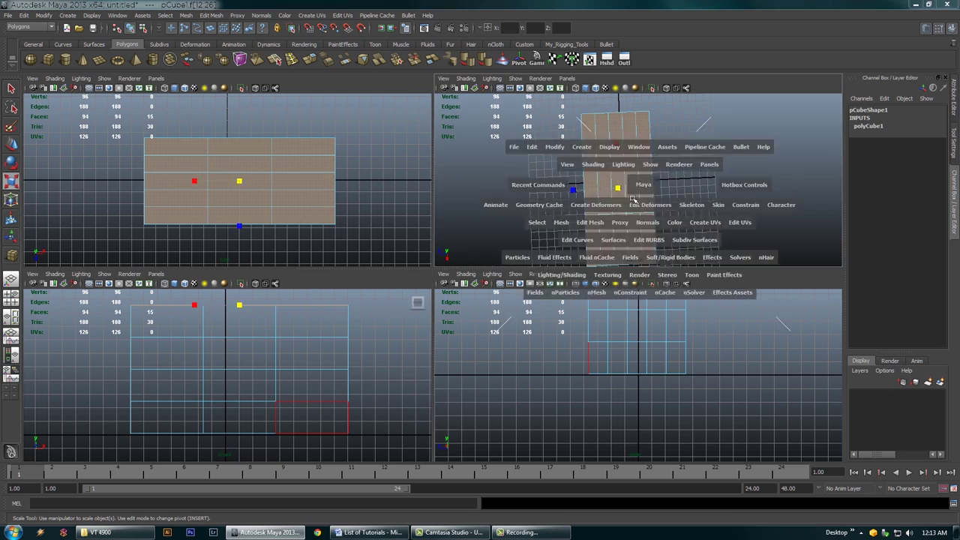
{"action": "left_click_drag", "start_coordinate": [514, 262], "coordinate": [523, 208], "text": "alt"}
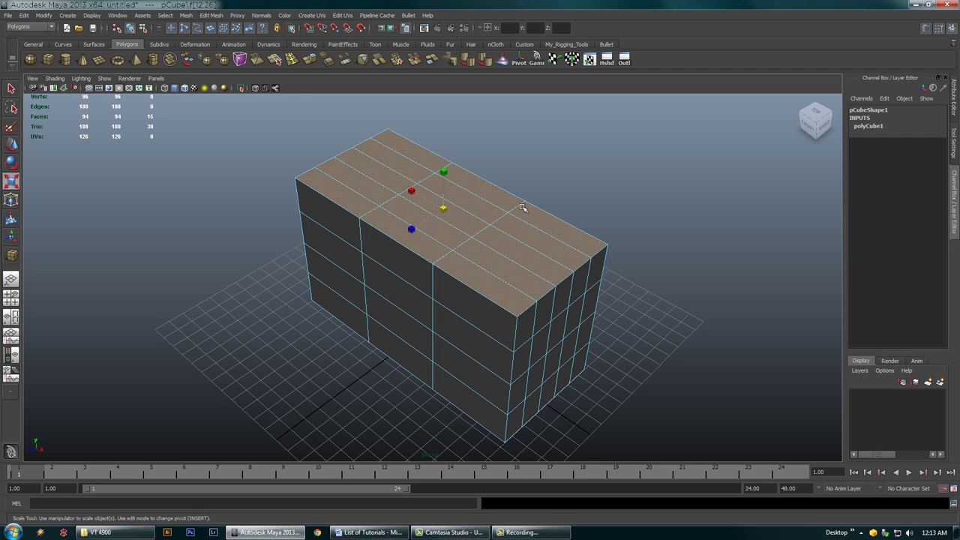
{"action": "left_click", "coordinate": [310, 60]}
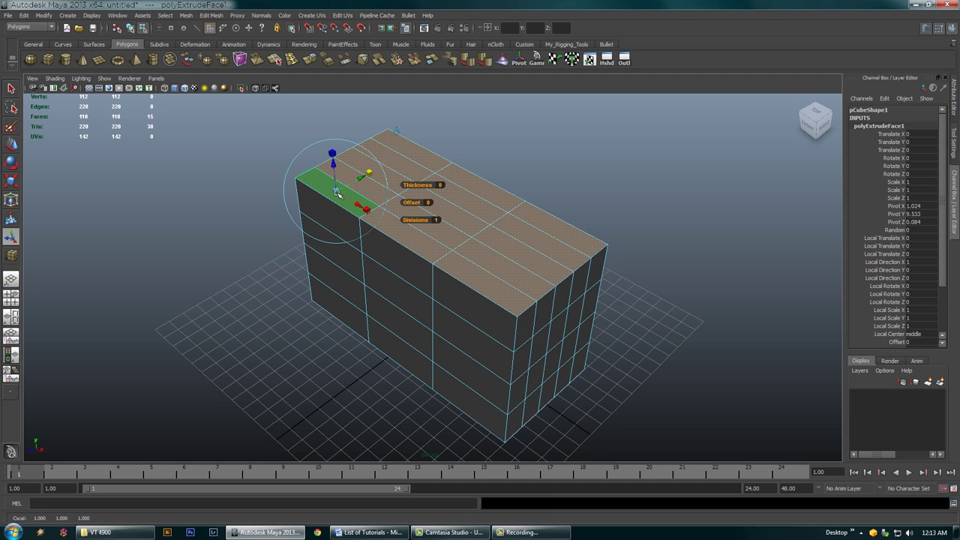
{"action": "left_click_drag", "start_coordinate": [338, 191], "coordinate": [327, 196]}
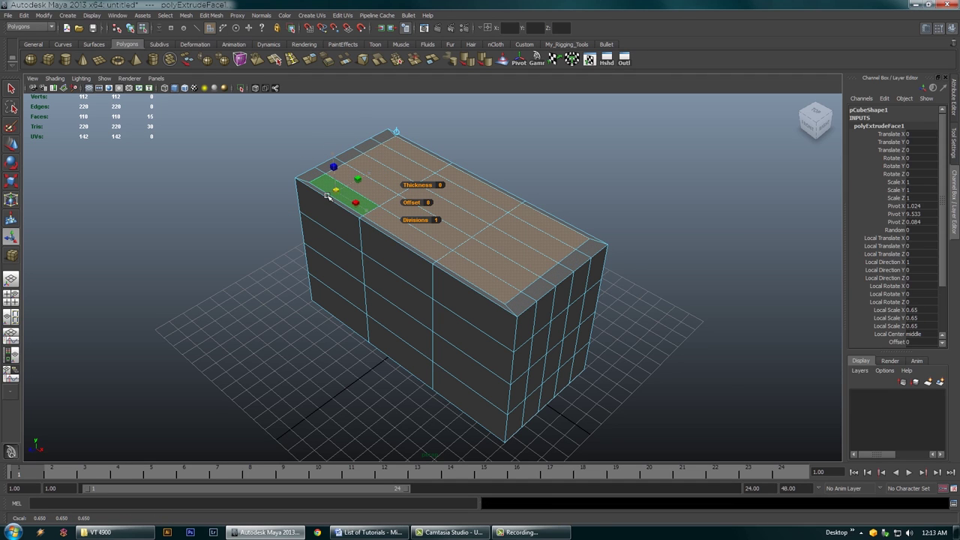
{"action": "left_click_drag", "start_coordinate": [367, 174], "coordinate": [339, 186]}
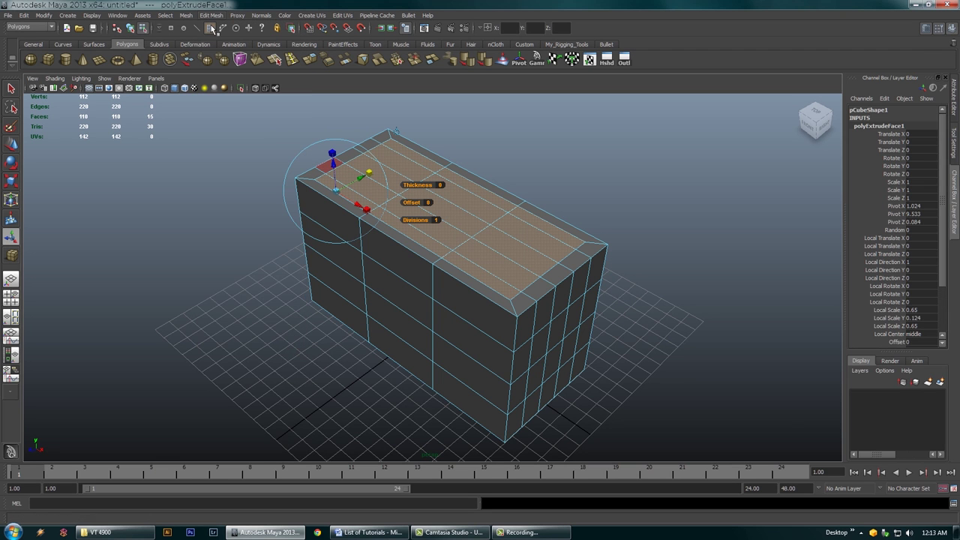
Adjust the top-face extrusion's inset to local scale 0.088 in Y
{"action": "left_click_drag", "start_coordinate": [444, 189], "coordinate": [415, 239], "text": "alt"}
{"action": "left_click_drag", "start_coordinate": [372, 197], "coordinate": [466, 264]}
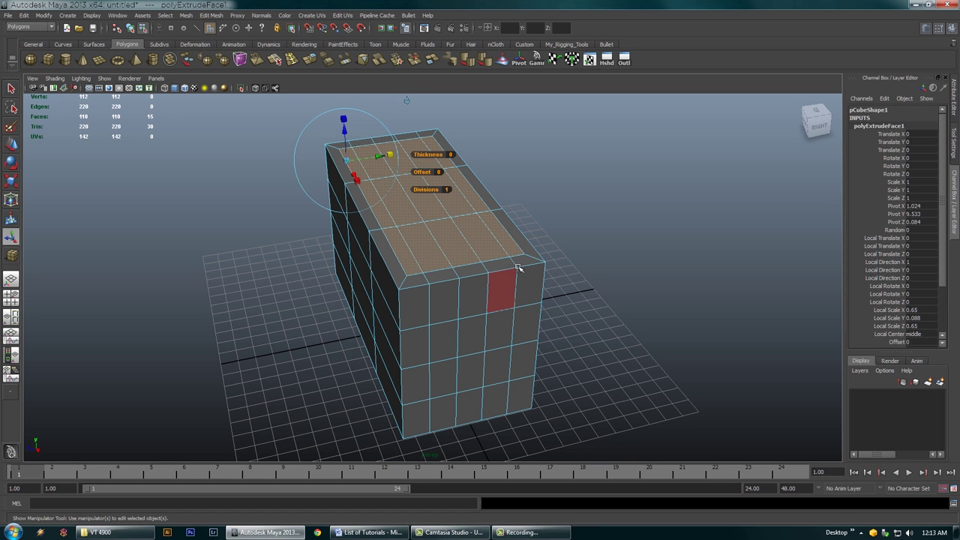
{"action": "left_click_drag", "start_coordinate": [517, 285], "coordinate": [500, 223], "text": "alt"}
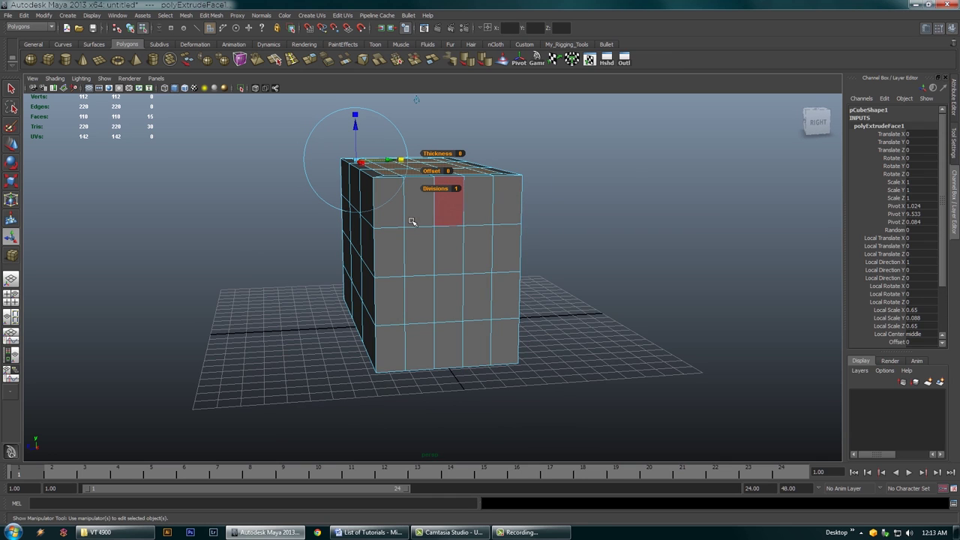
Select the six inset top faces forming the second and fourth lengthwise strips, leaving the centre and outer strips unselected
{"action": "left_click_drag", "start_coordinate": [458, 262], "coordinate": [497, 326], "text": "alt"}
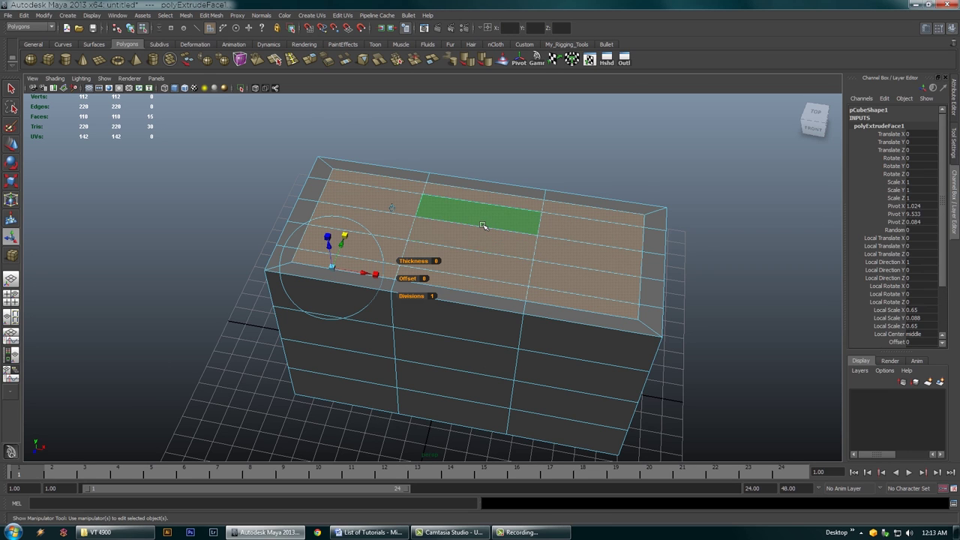
{"action": "left_click", "coordinate": [411, 205]}
{"action": "left_click", "coordinate": [518, 218], "text": "shift"}
{"action": "left_click", "coordinate": [591, 246], "text": "shift"}
{"action": "left_click", "coordinate": [561, 278], "text": "shift"}
{"action": "left_click", "coordinate": [480, 270], "text": "shift"}
{"action": "left_click", "coordinate": [351, 247], "text": "shift"}
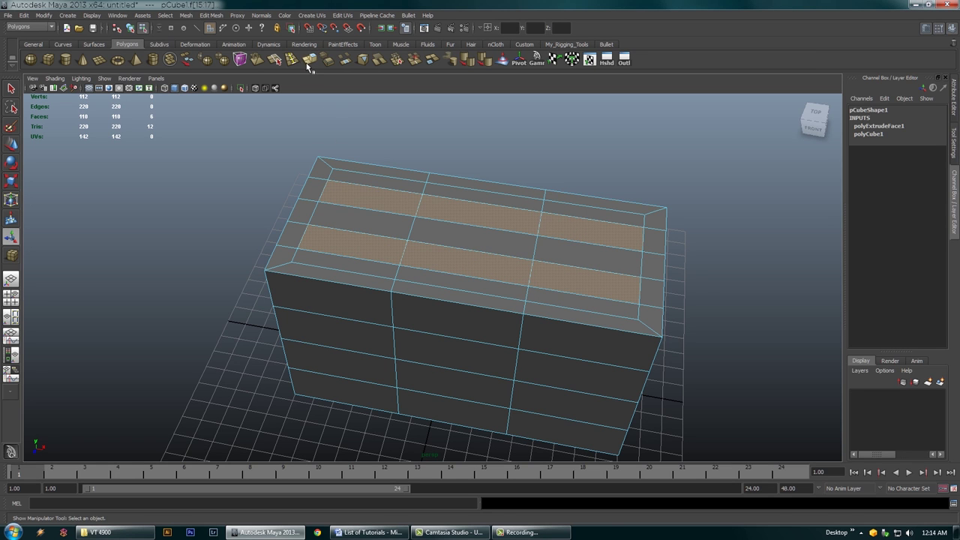
Extrude the two face strips and inset them with local scale 0.545 in X and 0.866 in Y
{"action": "key", "text": "ctrl+e"}
{"action": "left_click_drag", "start_coordinate": [485, 232], "coordinate": [457, 234], "text": "alt"}
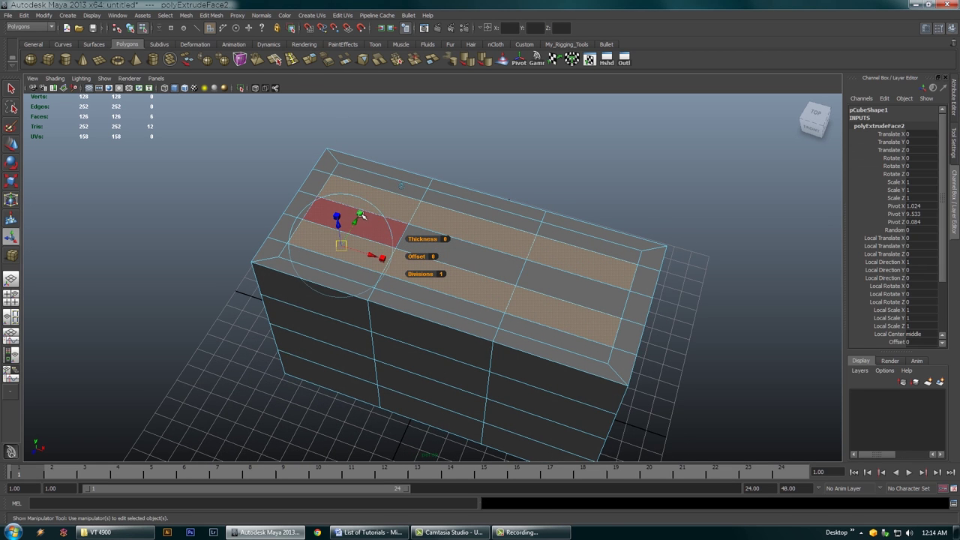
{"action": "left_click_drag", "start_coordinate": [361, 215], "coordinate": [361, 257]}
Extrude the inset strips again and push them into the cube with local translate Z -6.467 to form two slots
{"action": "left_click_drag", "start_coordinate": [459, 298], "coordinate": [485, 274], "text": "alt"}
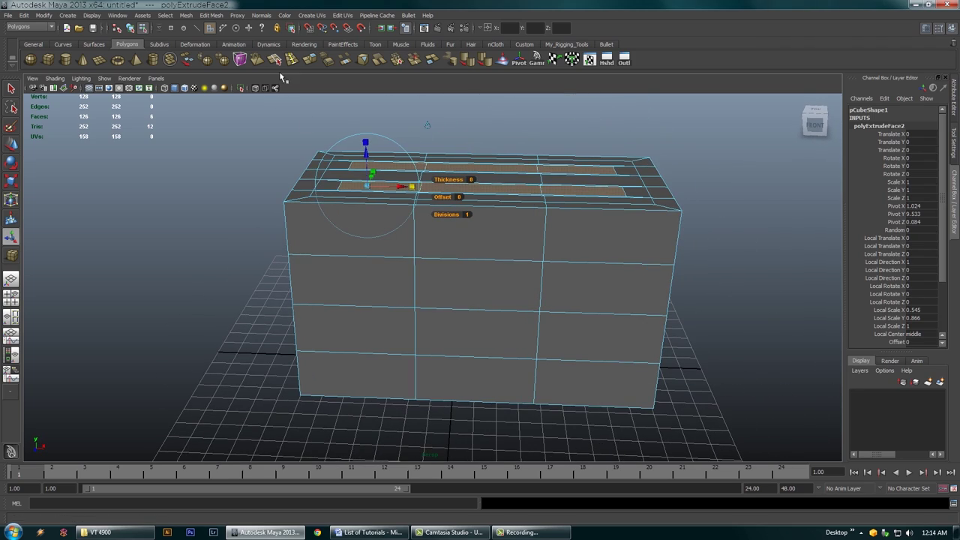
{"action": "left_click", "coordinate": [309, 60]}
{"action": "left_click_drag", "start_coordinate": [378, 144], "coordinate": [336, 279]}
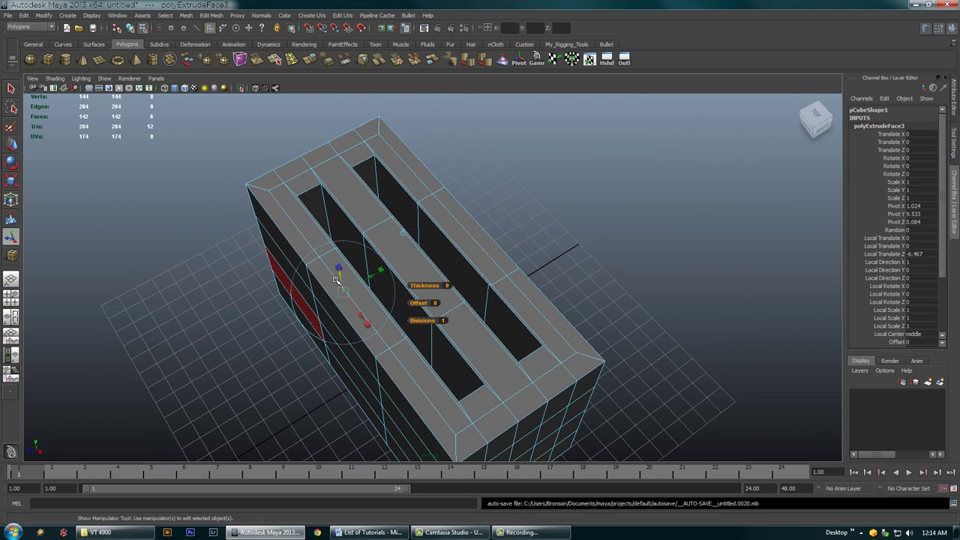
Return to object mode and select the whole slotted cube
{"action": "mouse_move", "coordinate": [435, 260]}
{"action": "left_mouse_down", "text": "alt"}
{"action": "mouse_move", "coordinate": [423, 253]}
{"action": "mouse_move", "coordinate": [439, 264]}
{"action": "left_mouse_up", "text": "alt"}
{"action": "right_click", "coordinate": [439, 264]}
{"action": "left_click", "coordinate": [477, 255]}
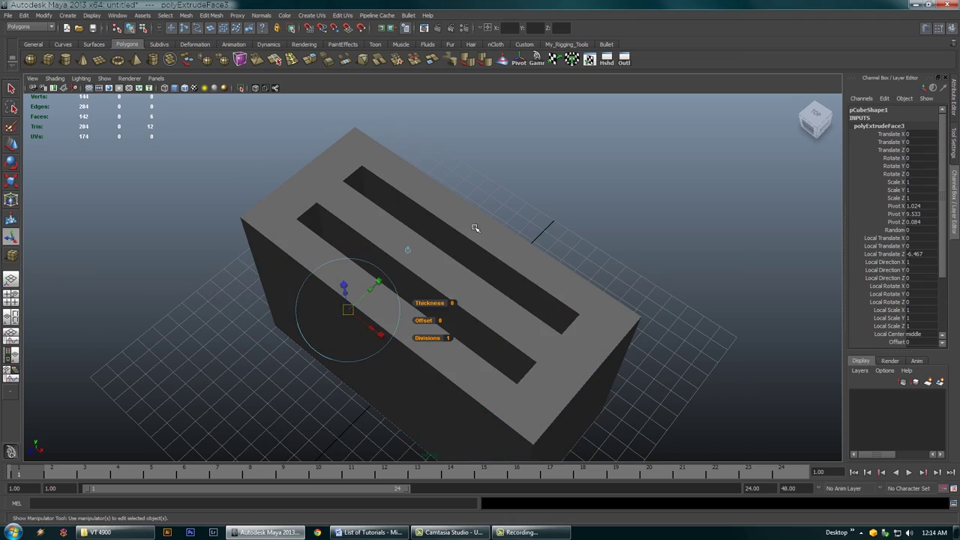
{"action": "left_click", "coordinate": [476, 225]}
{"action": "left_click_drag", "start_coordinate": [542, 223], "coordinate": [438, 285], "text": "alt"}
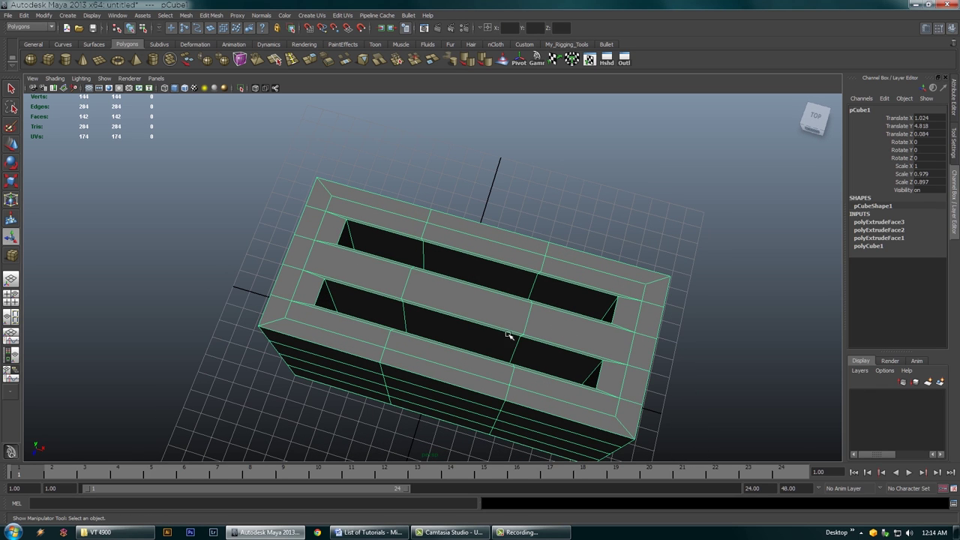
Select the vertices around both slots in the top view, using vertex mode and a marquee
{"action": "key", "text": "space"}
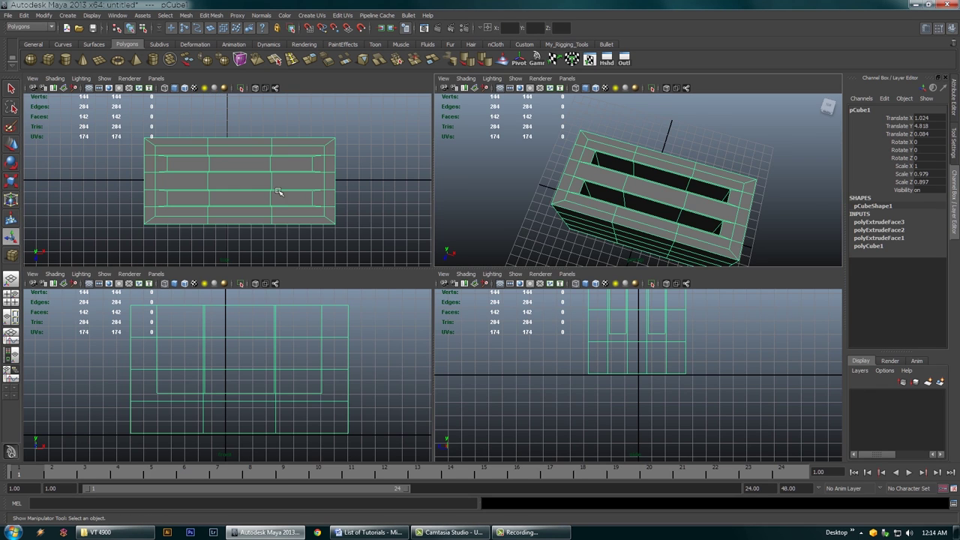
{"action": "key", "text": "space"}
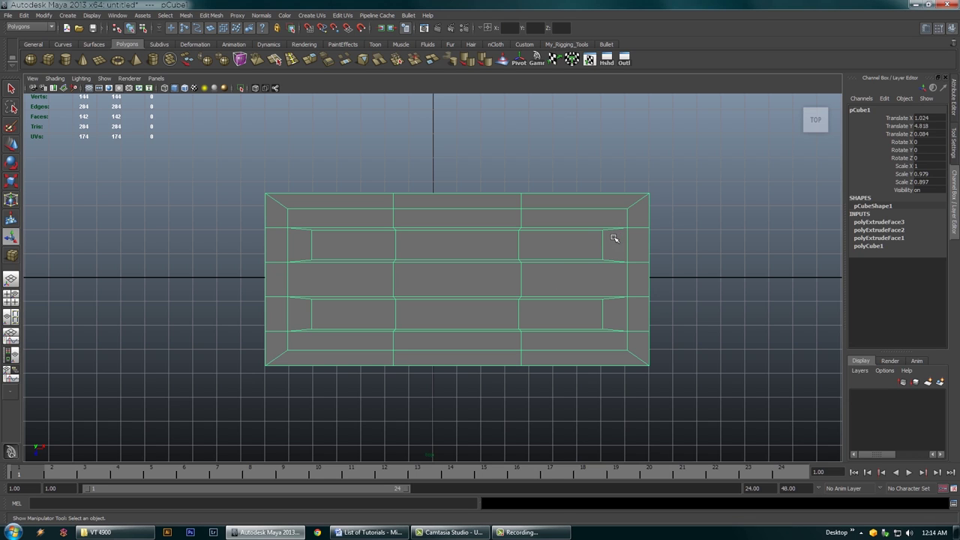
{"action": "right_click_drag", "start_coordinate": [611, 237], "coordinate": [578, 235]}
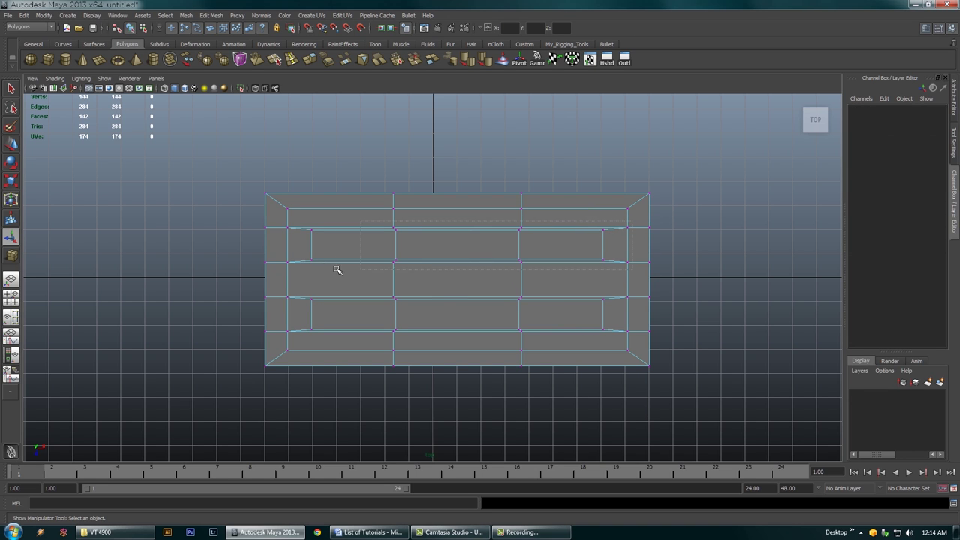
{"action": "left_click_drag", "start_coordinate": [283, 279], "coordinate": [636, 219]}
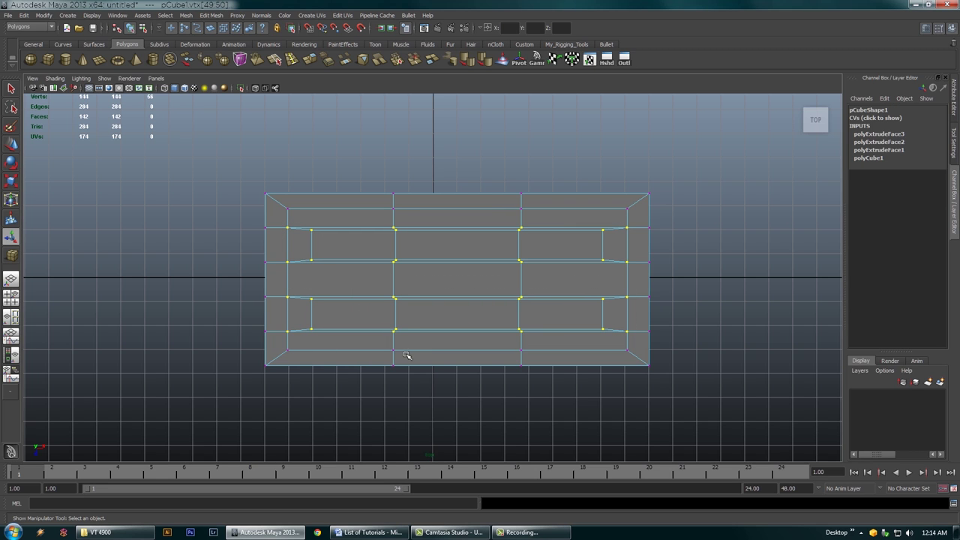
Scale the selected slot vertices slightly outward along Z to widen both slots
{"action": "key", "text": "r"}
{"action": "left_click_drag", "start_coordinate": [460, 235], "coordinate": [456, 227]}
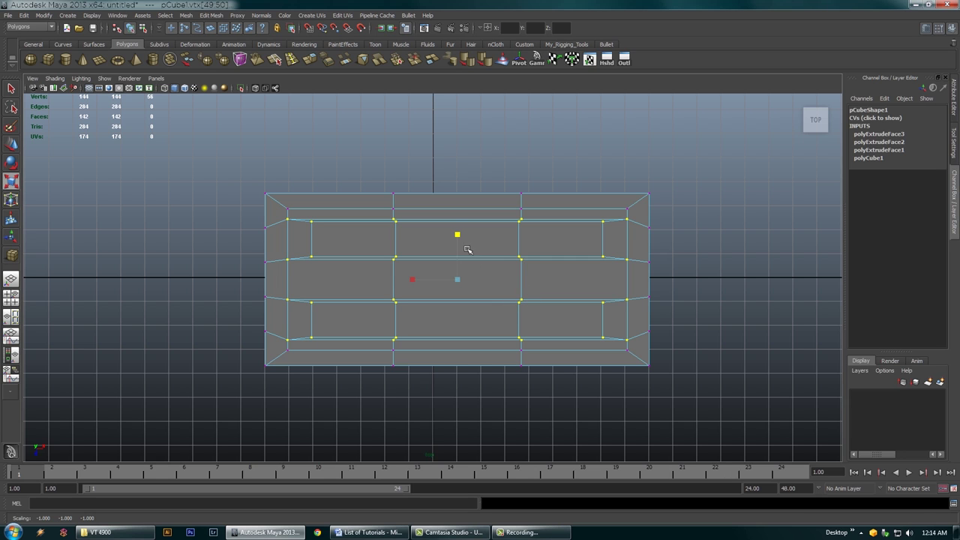
{"action": "left_click_drag", "start_coordinate": [458, 234], "coordinate": [458, 238]}
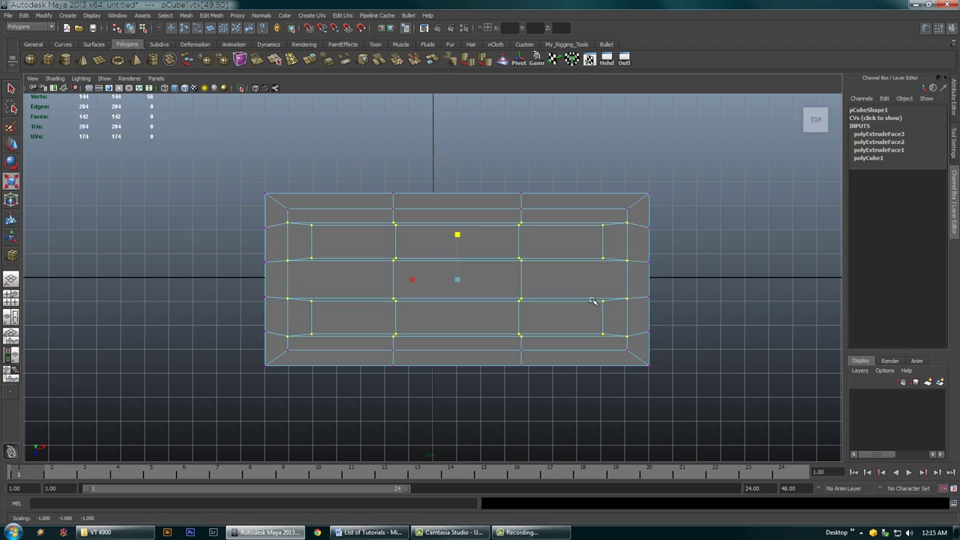
Return to the perspective view facing the cube's right end and switch to face selection mode
{"action": "key", "text": "space"}
{"action": "key", "text": "space"}
{"action": "left_click_drag", "start_coordinate": [607, 221], "coordinate": [480, 184], "text": "alt"}
{"action": "left_click_drag", "start_coordinate": [493, 330], "coordinate": [465, 323], "text": "alt"}
{"action": "right_click_drag", "start_coordinate": [443, 199], "coordinate": [443, 219]}
Select the upper three faces of the middle column on the cube's right end
{"action": "left_click", "coordinate": [443, 207]}
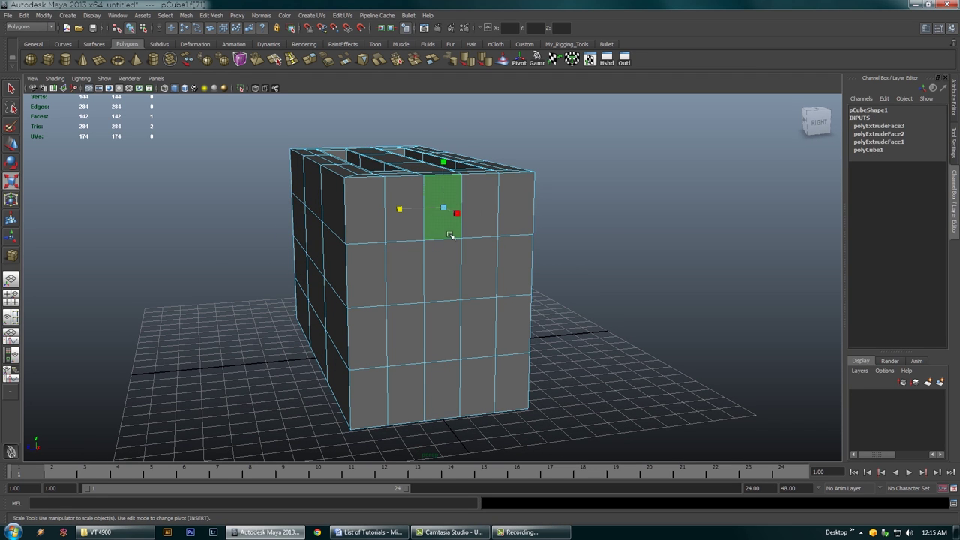
{"action": "left_click", "coordinate": [450, 264], "text": "shift"}
{"action": "left_click", "coordinate": [450, 322], "text": "shift"}
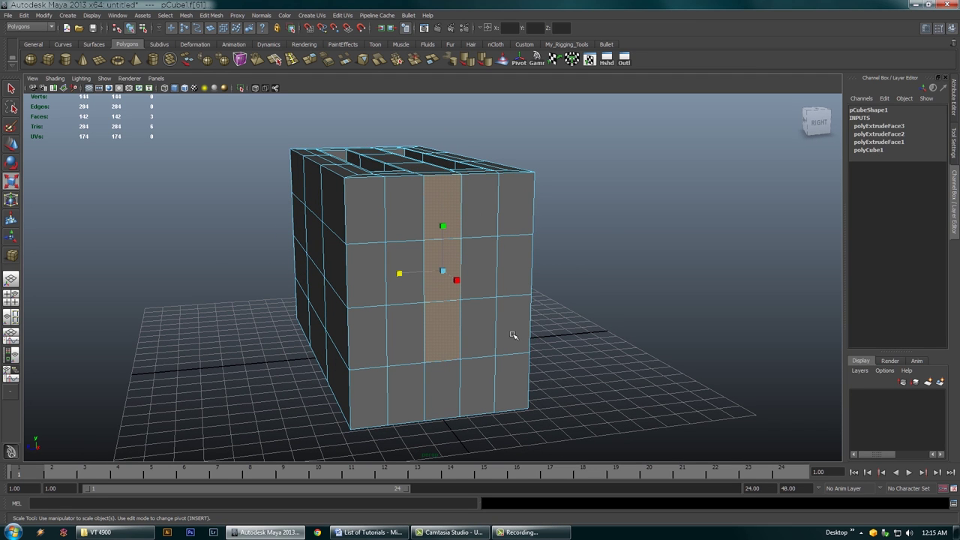
Replace the selection with the right end's whole top row and the first two faces of its second row
{"action": "left_click", "coordinate": [510, 211]}
{"action": "left_click", "coordinate": [480, 207], "text": "shift"}
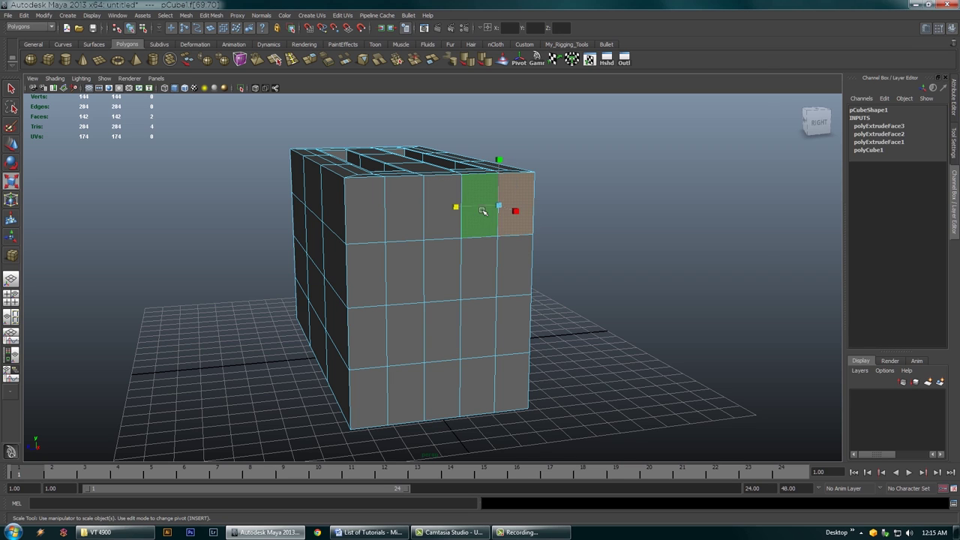
{"action": "left_click", "coordinate": [442, 207], "text": "shift"}
{"action": "left_click", "coordinate": [405, 209], "text": "shift"}
{"action": "left_click", "coordinate": [365, 210], "text": "shift"}
{"action": "left_click", "coordinate": [373, 262], "text": "shift"}
{"action": "left_click", "coordinate": [401, 274], "text": "shift"}
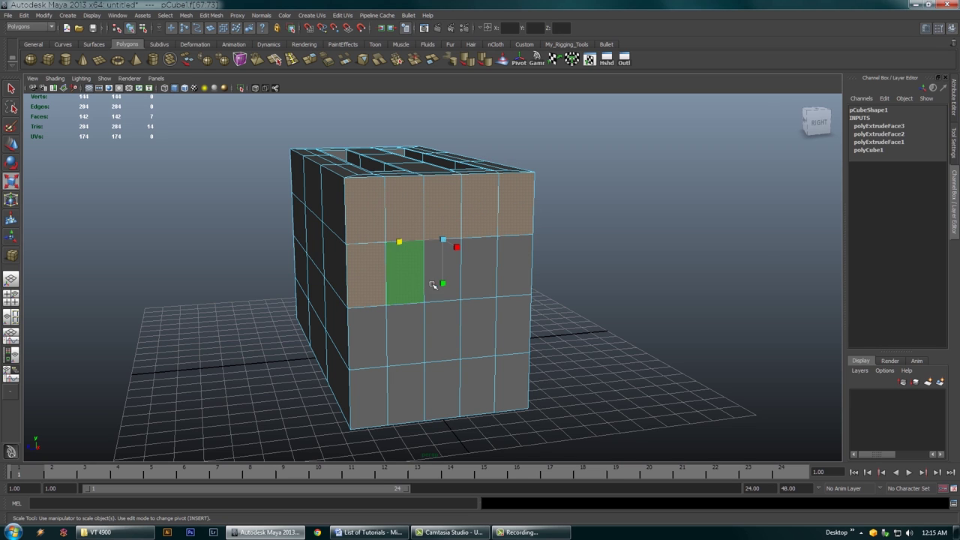
Replace the selection with the six central faces in the two middle rows of the cube's right end
{"action": "left_click", "coordinate": [440, 297]}
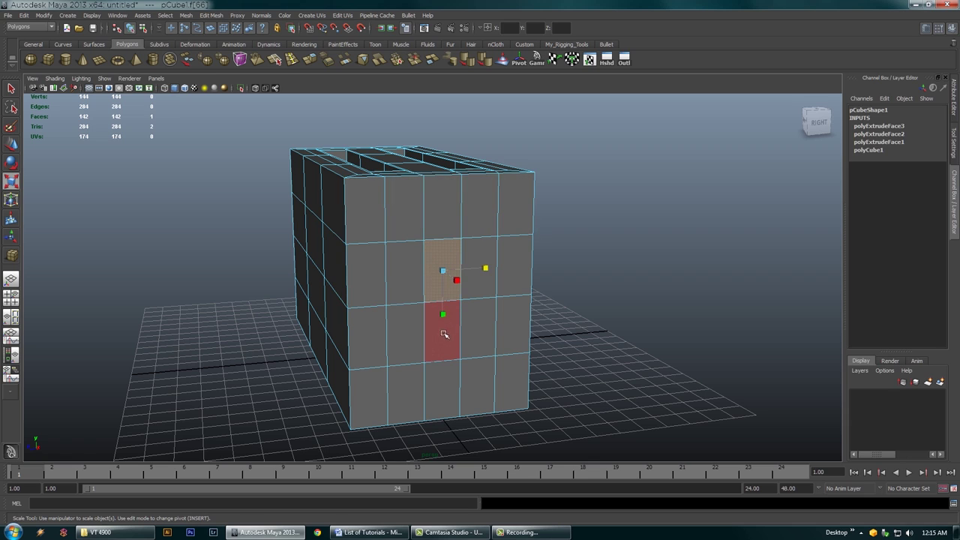
{"action": "left_click", "coordinate": [448, 348], "text": "shift"}
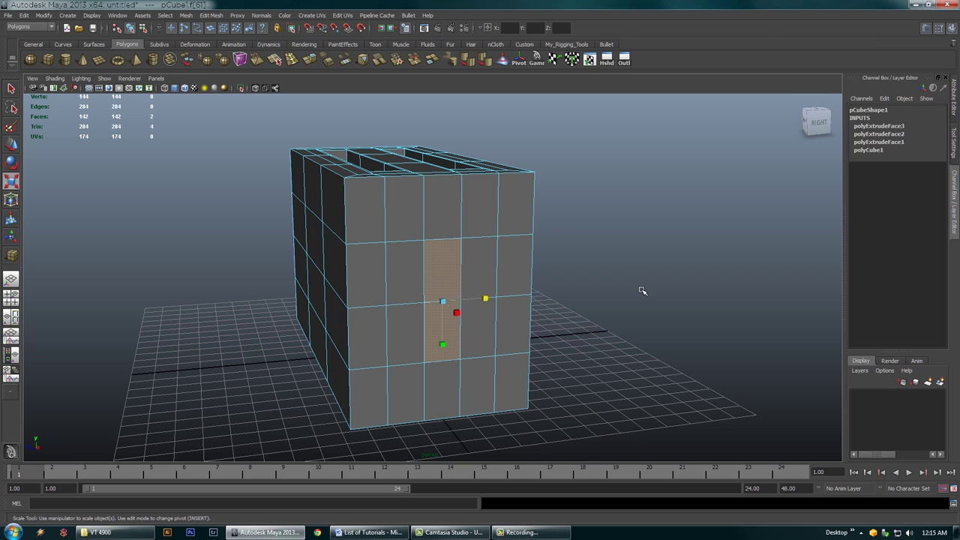
{"action": "left_click", "coordinate": [480, 267], "text": "shift"}
{"action": "left_click", "coordinate": [484, 334], "text": "shift"}
{"action": "left_click", "coordinate": [402, 336], "text": "shift"}
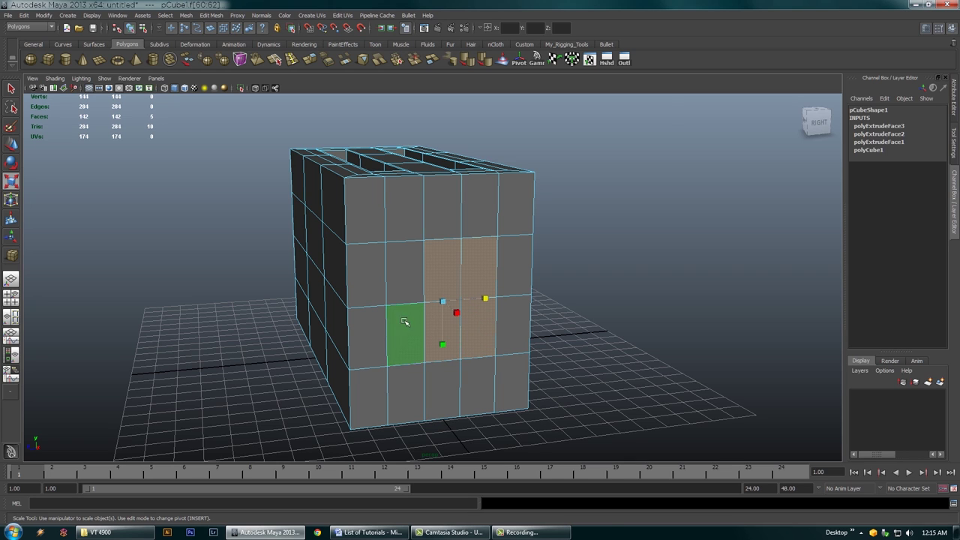
{"action": "left_click", "coordinate": [405, 272], "text": "shift"}
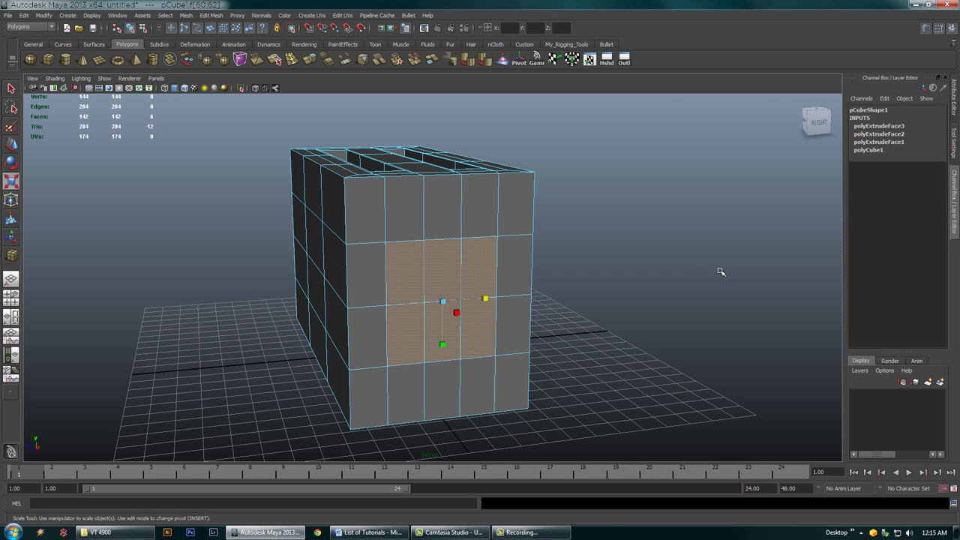
Grow the selection to the whole right end, extrude it and inset it with a uniform local scale of 0.417
{"action": "key", "text": "shift+period"}
{"action": "left_click_drag", "start_coordinate": [614, 202], "coordinate": [544, 227], "text": "alt"}
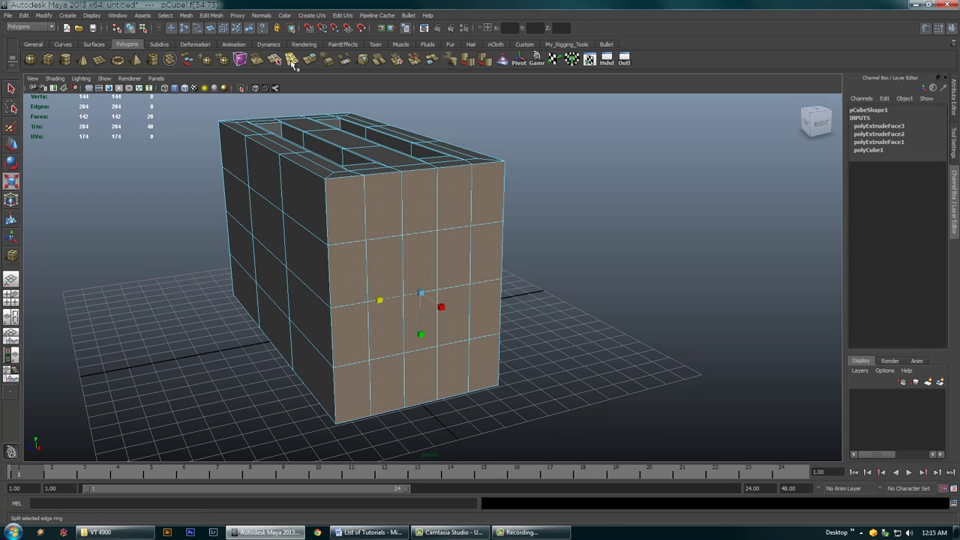
{"action": "left_click", "coordinate": [313, 62]}
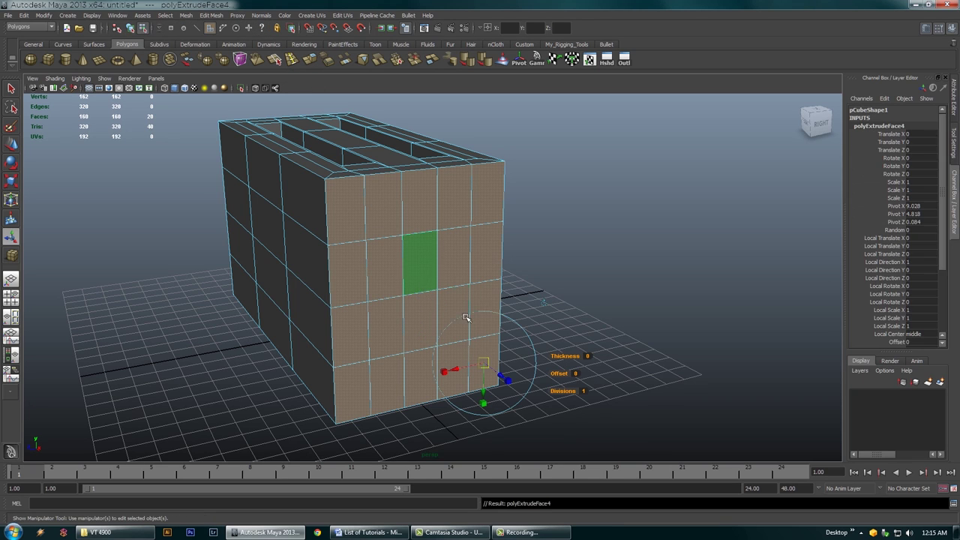
{"action": "left_click", "coordinate": [507, 381]}
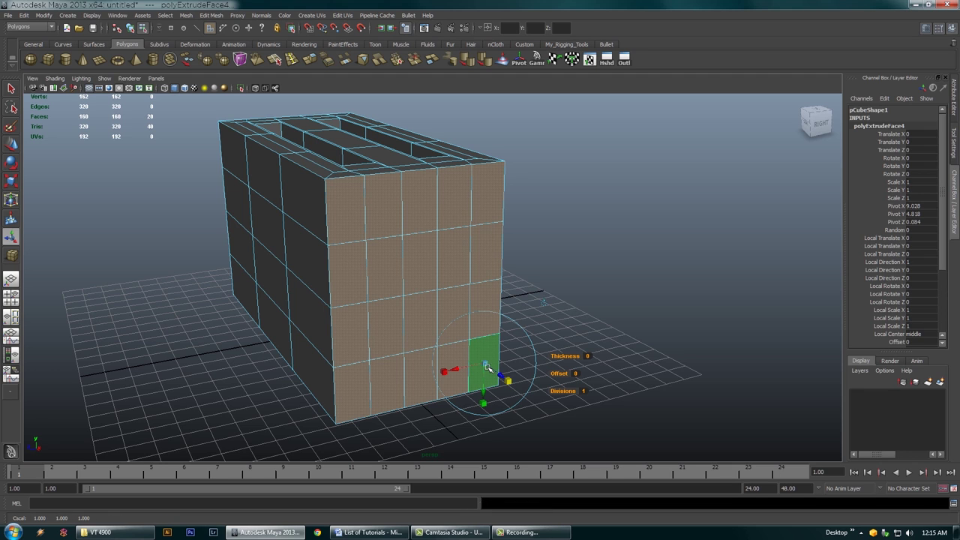
{"action": "left_click_drag", "start_coordinate": [485, 364], "coordinate": [468, 371]}
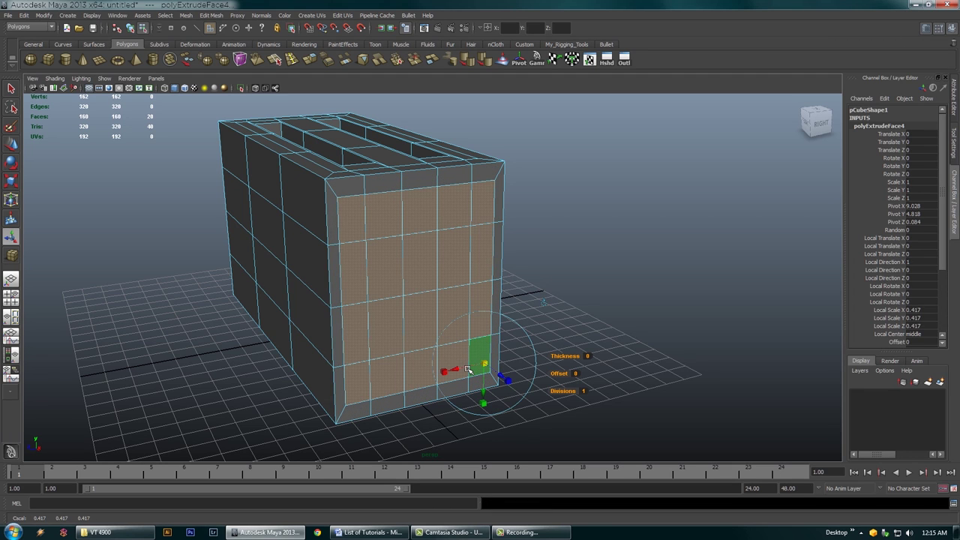
Even out the right-end inset's border by adjusting its local scale to 0.205 in X and 0.558 in Y
{"action": "left_click_drag", "start_coordinate": [468, 369], "coordinate": [389, 314], "text": "alt"}
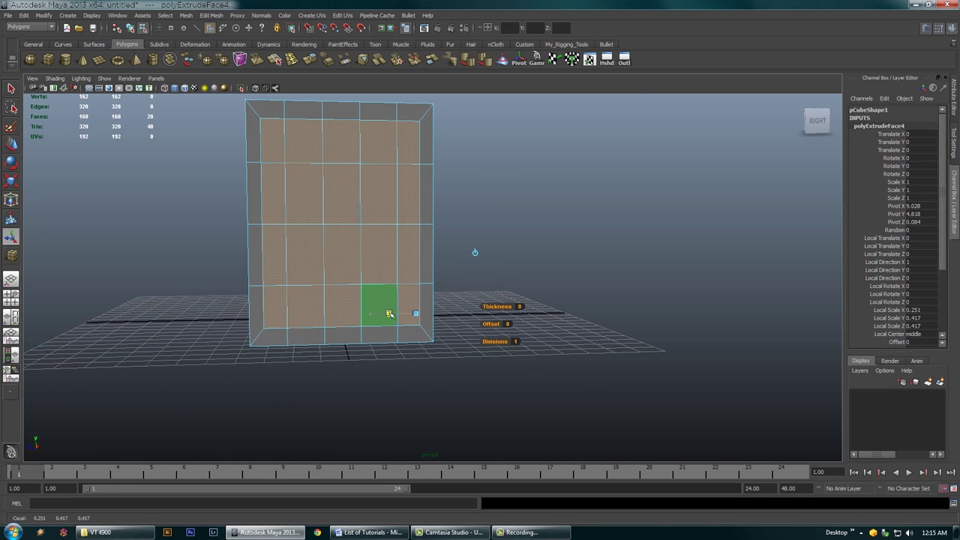
{"action": "left_click_drag", "start_coordinate": [330, 201], "coordinate": [422, 165], "text": "alt"}
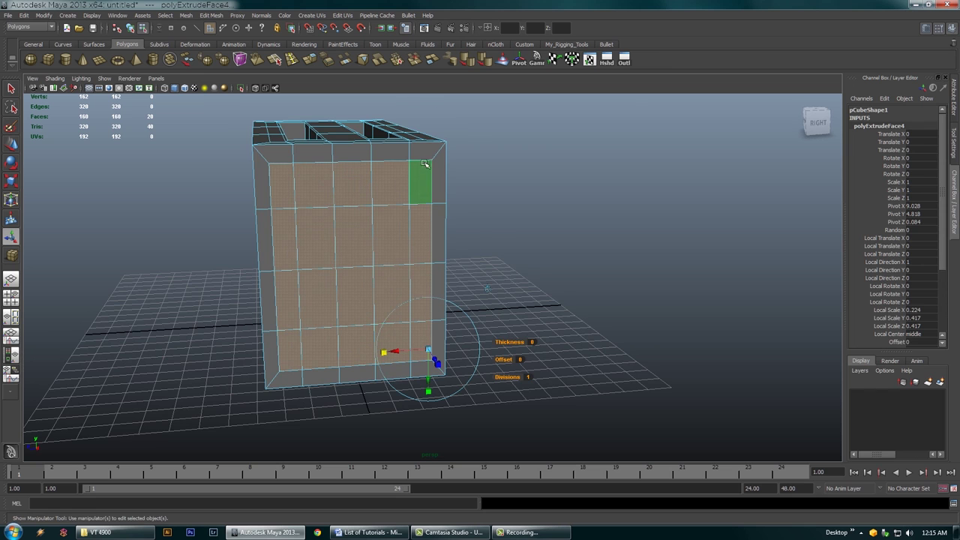
{"action": "left_click_drag", "start_coordinate": [393, 353], "coordinate": [387, 355]}
{"action": "left_click_drag", "start_coordinate": [382, 296], "coordinate": [420, 256], "text": "alt"}
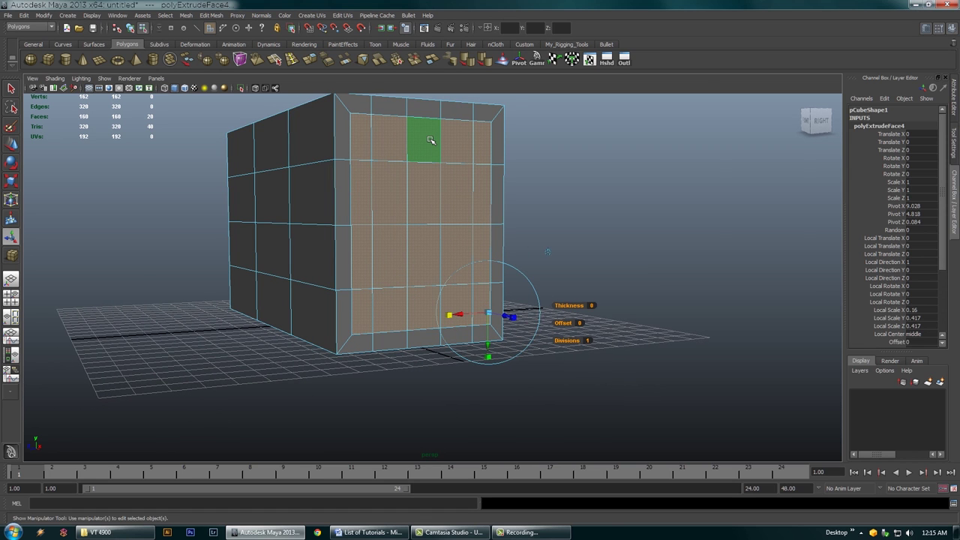
{"action": "middle_click_drag", "start_coordinate": [431, 143], "coordinate": [429, 161], "text": "alt"}
{"action": "left_click_drag", "start_coordinate": [489, 366], "coordinate": [489, 395]}
{"action": "key", "text": "ctrl+z"}
{"action": "left_click_drag", "start_coordinate": [450, 339], "coordinate": [433, 339]}
{"action": "left_click_drag", "start_coordinate": [377, 225], "coordinate": [372, 244], "text": "alt"}
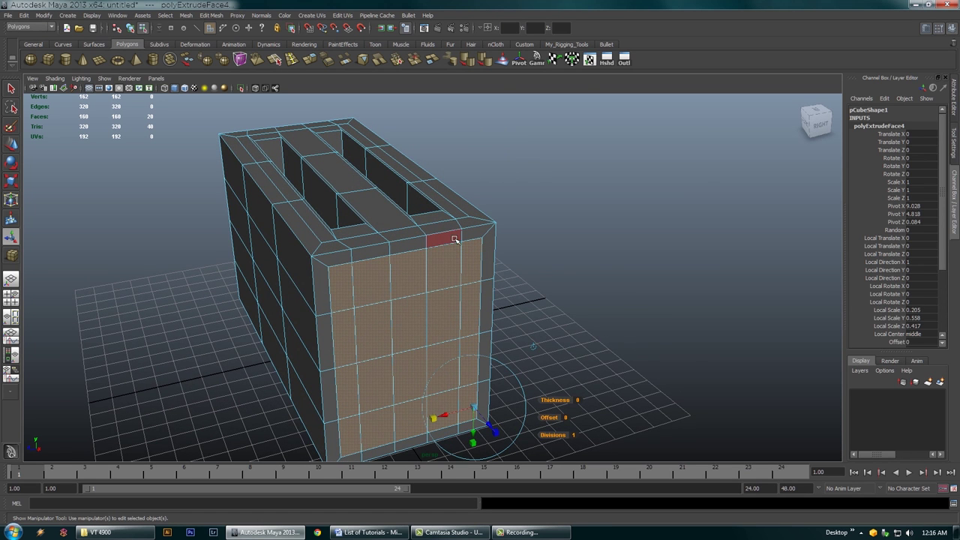
Select the upper three faces of the middle column inside the right end's inset border
{"action": "middle_click_drag", "start_coordinate": [440, 296], "coordinate": [441, 262], "text": "alt"}
{"action": "left_click_drag", "start_coordinate": [406, 235], "coordinate": [422, 343]}
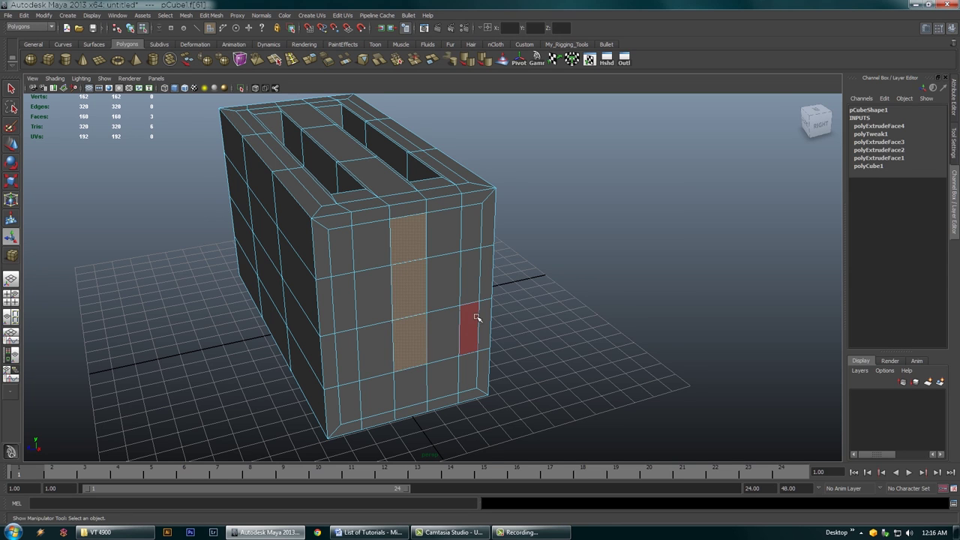
{"action": "left_click_drag", "start_coordinate": [477, 317], "coordinate": [498, 312], "text": "alt"}
Extrude the three middle-column faces and narrow them with local scale 0.653 in X
{"action": "left_click", "coordinate": [310, 60]}
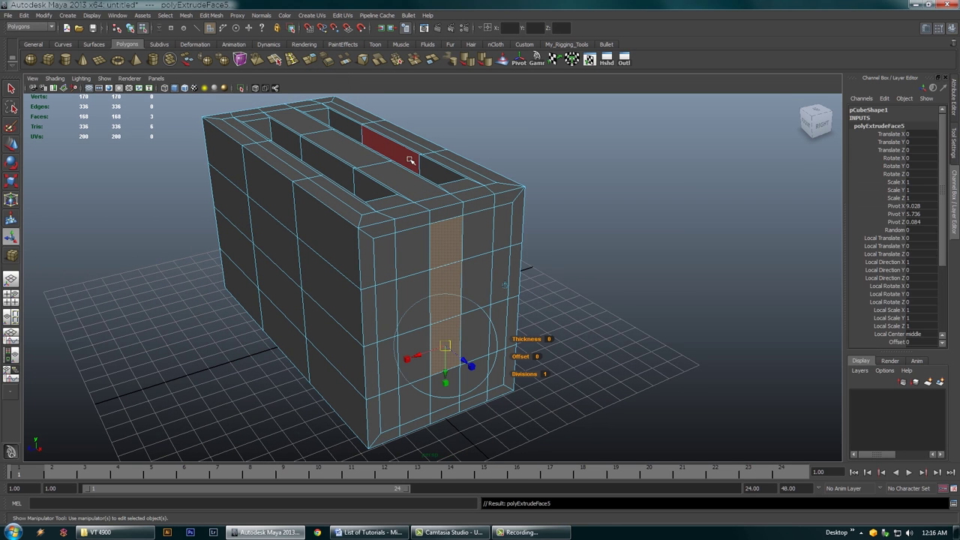
{"action": "left_click_drag", "start_coordinate": [407, 360], "coordinate": [423, 340]}
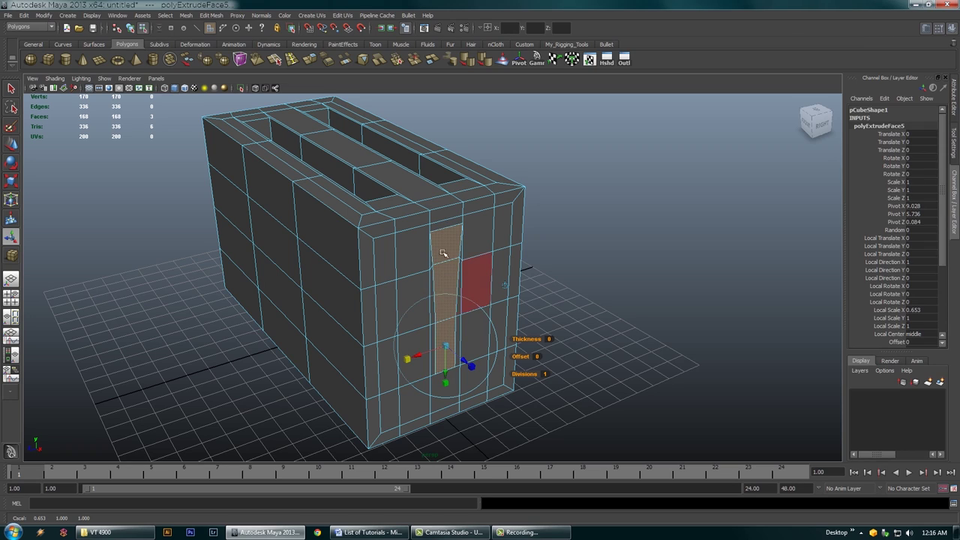
{"action": "left_click_drag", "start_coordinate": [461, 285], "coordinate": [411, 330], "text": "alt"}
{"action": "left_click_drag", "start_coordinate": [363, 230], "coordinate": [420, 229], "text": "alt"}
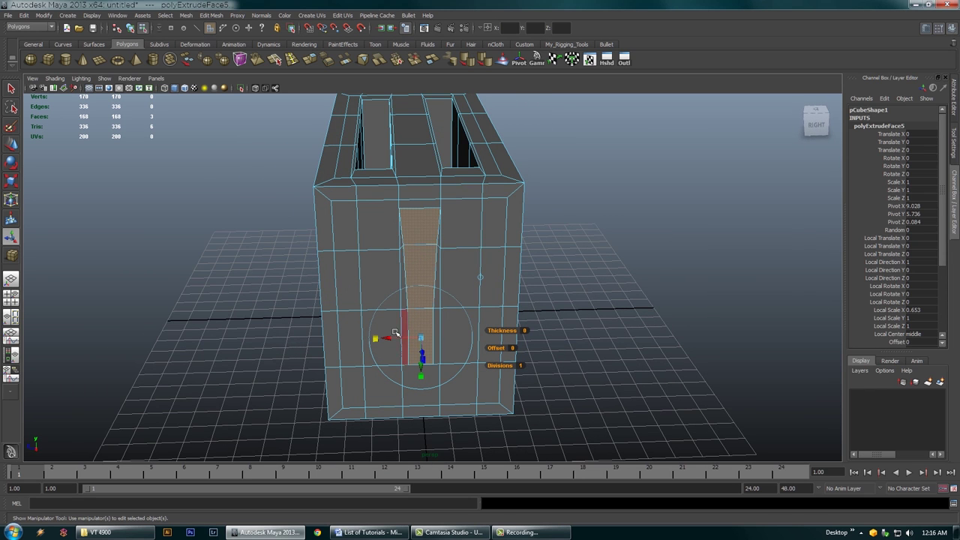
Undo the local X scaling of the three middle-column faces and switch their extrude manipulator to world axes
{"action": "left_click", "coordinate": [438, 223], "text": "shift"}
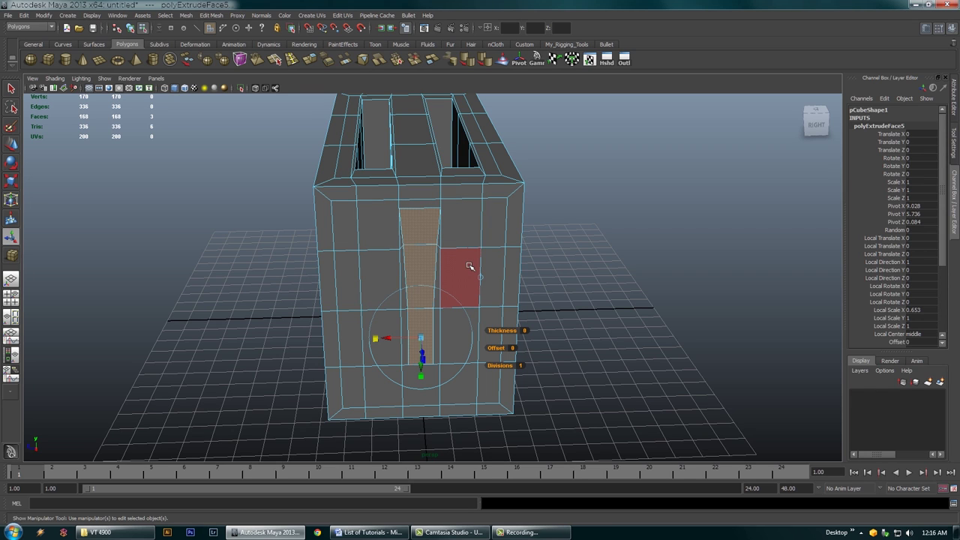
{"action": "key", "text": "ctrl+z"}
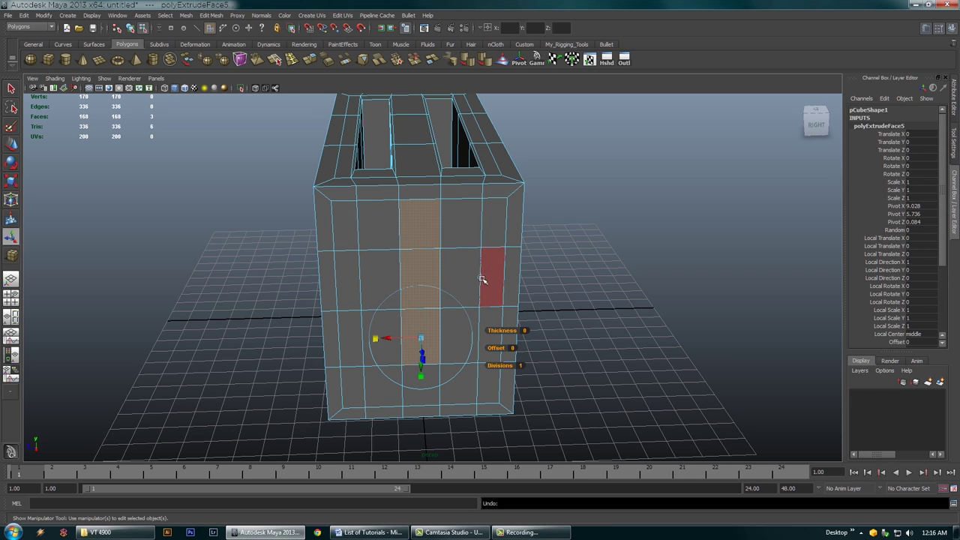
{"action": "left_click_drag", "start_coordinate": [490, 290], "coordinate": [520, 273], "text": "alt"}
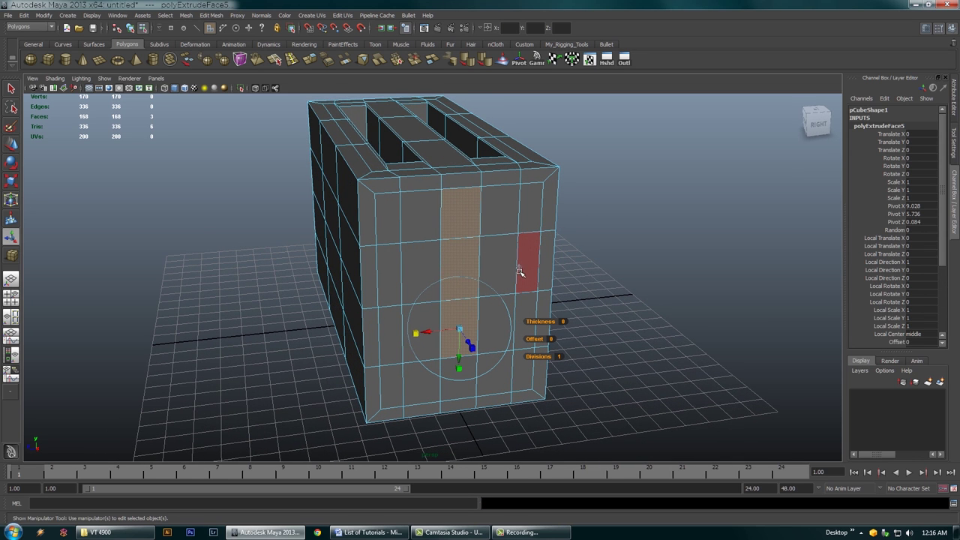
{"action": "left_click", "coordinate": [519, 267]}
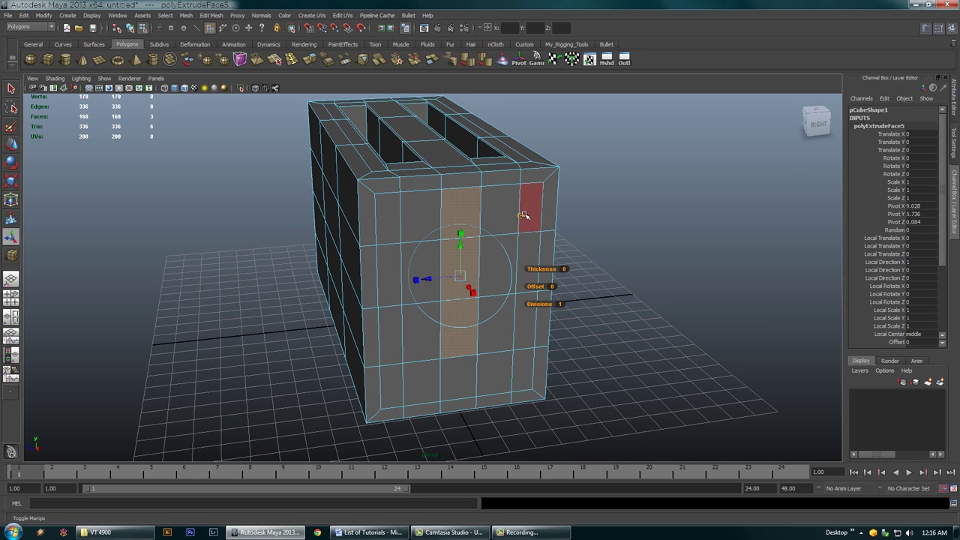
Shrink the extruded middle-column faces to a thin vertical strip with scale 0.85 in X, 0.977 in Y and 0.232 in Z
{"action": "left_click_drag", "start_coordinate": [470, 320], "coordinate": [501, 279], "text": "alt"}
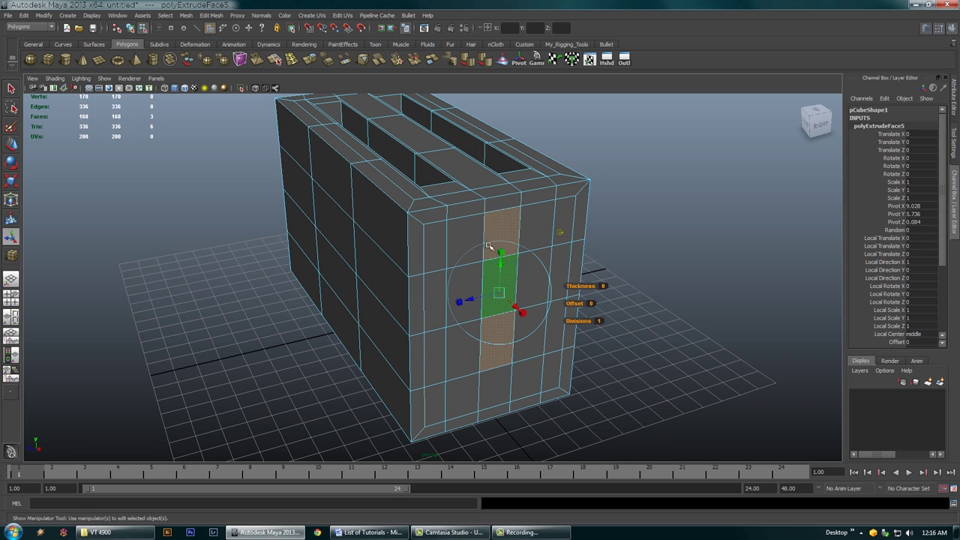
{"action": "left_click", "coordinate": [500, 253]}
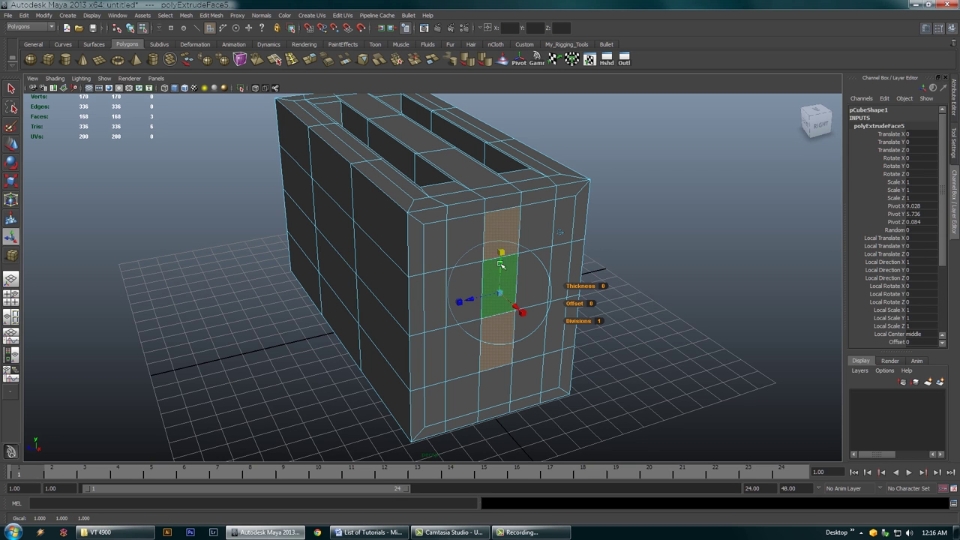
{"action": "left_click_drag", "start_coordinate": [498, 292], "coordinate": [477, 296]}
{"action": "left_click_drag", "start_coordinate": [477, 249], "coordinate": [479, 243]}
{"action": "mouse_move", "coordinate": [459, 280]}
{"action": "left_mouse_down", "text": "alt"}
{"action": "mouse_move", "coordinate": [487, 289]}
{"action": "mouse_move", "coordinate": [448, 294]}
{"action": "left_mouse_up", "text": "alt"}
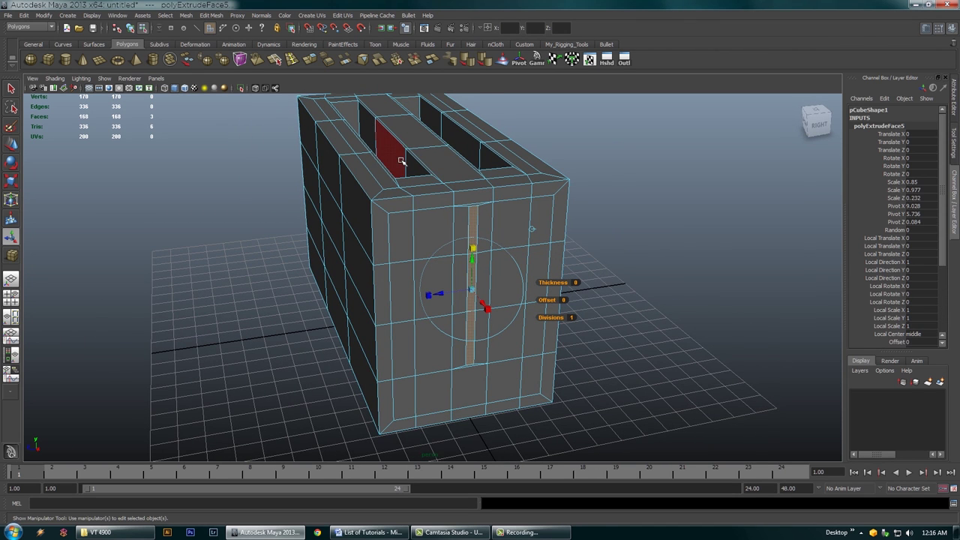
Extrude the strip again, push it inward to local Z -0.273 as a groove, and return to object mode
{"action": "left_click", "coordinate": [312, 59]}
{"action": "left_click_drag", "start_coordinate": [461, 323], "coordinate": [488, 319], "text": "alt"}
{"action": "left_click_drag", "start_coordinate": [552, 331], "coordinate": [551, 329]}
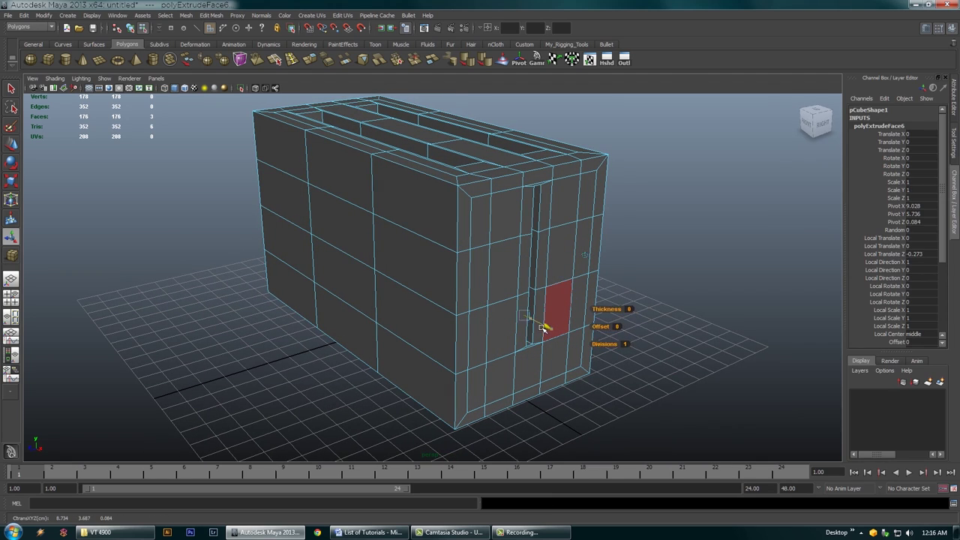
{"action": "left_click_drag", "start_coordinate": [491, 269], "coordinate": [497, 338], "text": "alt"}
{"action": "left_click_drag", "start_coordinate": [495, 279], "coordinate": [458, 225], "text": "alt"}
{"action": "right_click_drag", "start_coordinate": [458, 224], "coordinate": [493, 214]}
Select the bottom row of faces around the whole box, including the underside
{"action": "left_click_drag", "start_coordinate": [502, 208], "coordinate": [482, 269], "text": "alt"}
{"action": "left_click", "coordinate": [529, 262]}
{"action": "left_click_drag", "start_coordinate": [438, 302], "coordinate": [490, 316], "text": "alt"}
{"action": "left_click", "coordinate": [493, 315]}
{"action": "right_click_drag", "start_coordinate": [494, 323], "coordinate": [527, 324], "text": "alt"}
{"action": "middle_click_drag", "start_coordinate": [508, 304], "coordinate": [509, 266], "text": "alt"}
{"action": "right_click_drag", "start_coordinate": [470, 297], "coordinate": [511, 303], "text": "alt"}
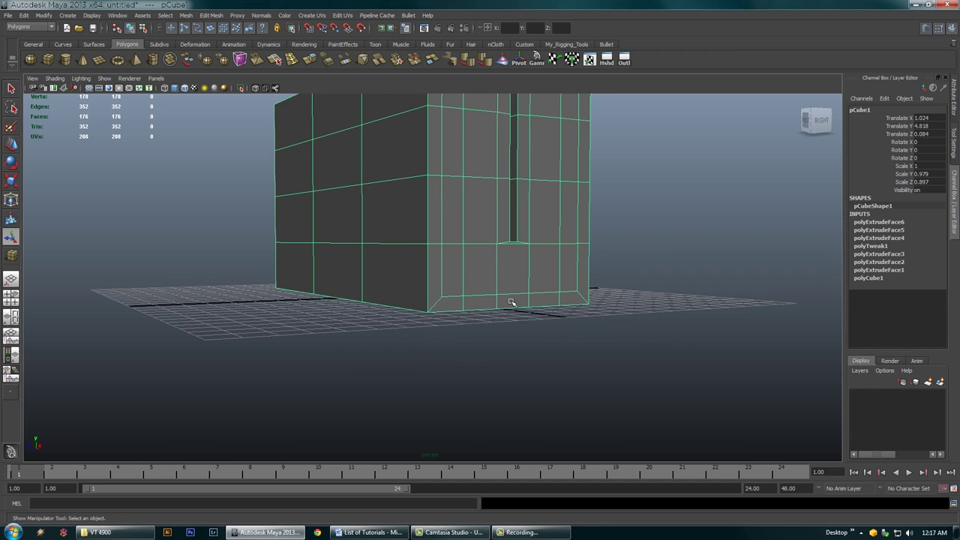
{"action": "right_click", "coordinate": [452, 278]}
{"action": "left_click", "coordinate": [453, 294]}
{"action": "left_click_drag", "start_coordinate": [571, 292], "coordinate": [225, 391], "text": "alt"}
{"action": "left_click_drag", "start_coordinate": [378, 382], "coordinate": [525, 348], "text": "alt"}
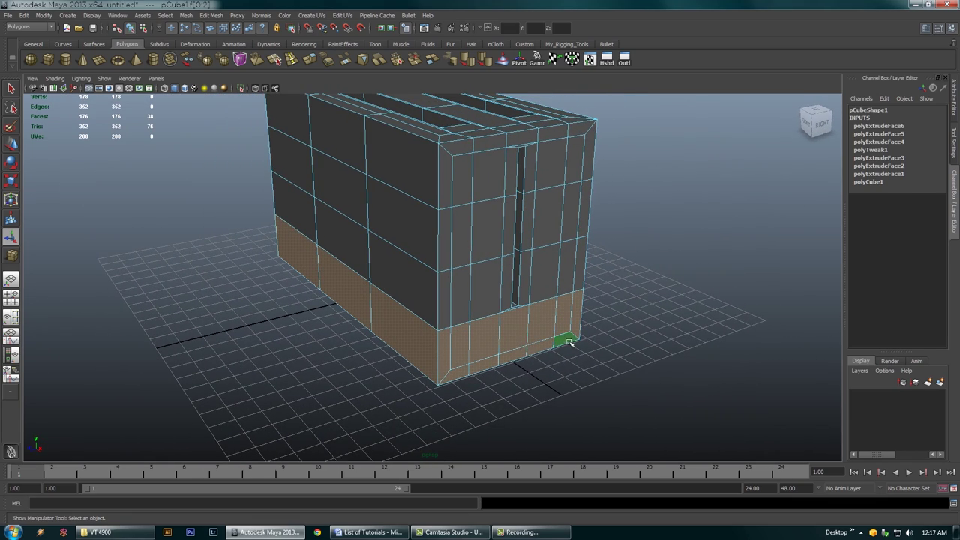
Extrude the selected bottom faces and enlarge them outward with a uniform world-axis scale of 1.133
{"action": "left_click_drag", "start_coordinate": [603, 315], "coordinate": [564, 276], "text": "alt"}
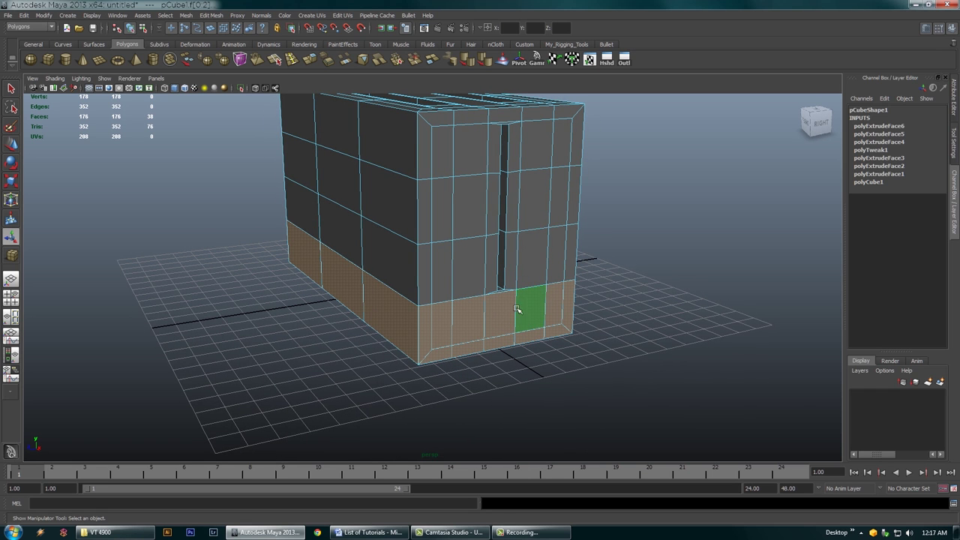
{"action": "middle_click_drag", "start_coordinate": [574, 345], "coordinate": [532, 313], "text": "alt"}
{"action": "right_click_drag", "start_coordinate": [531, 313], "coordinate": [491, 271], "text": "alt"}
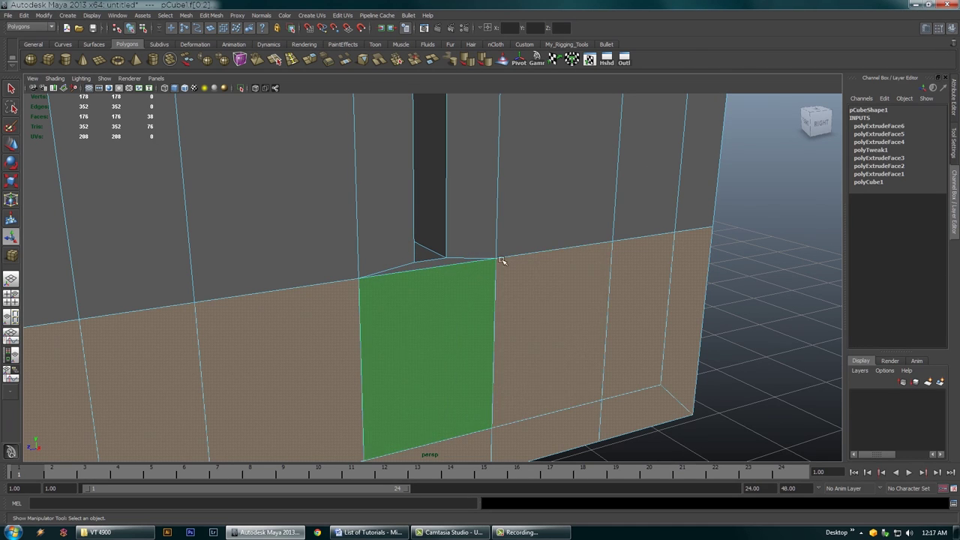
{"action": "right_click_drag", "start_coordinate": [600, 317], "coordinate": [321, 301], "text": "alt"}
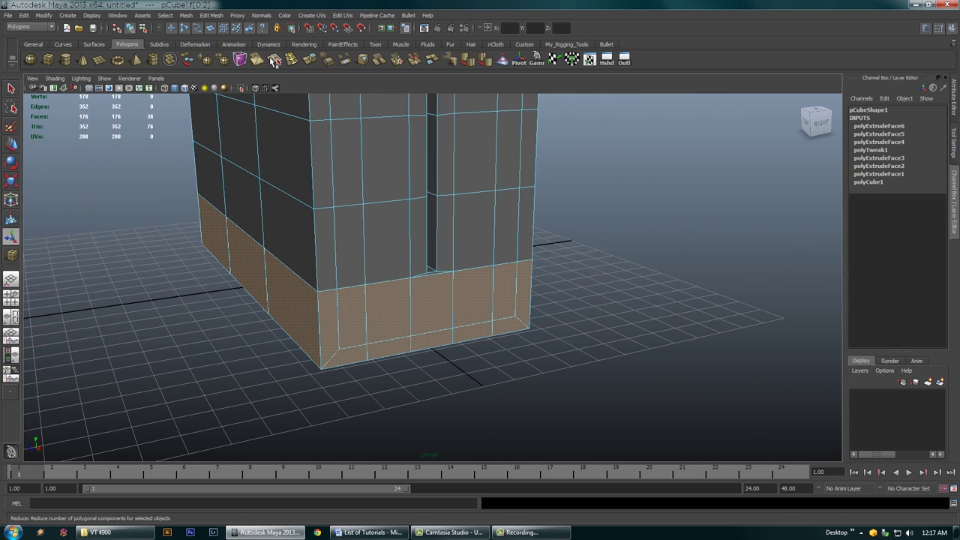
{"action": "left_click", "coordinate": [308, 60]}
{"action": "left_click", "coordinate": [273, 173]}
{"action": "left_click_drag", "start_coordinate": [338, 250], "coordinate": [441, 337]}
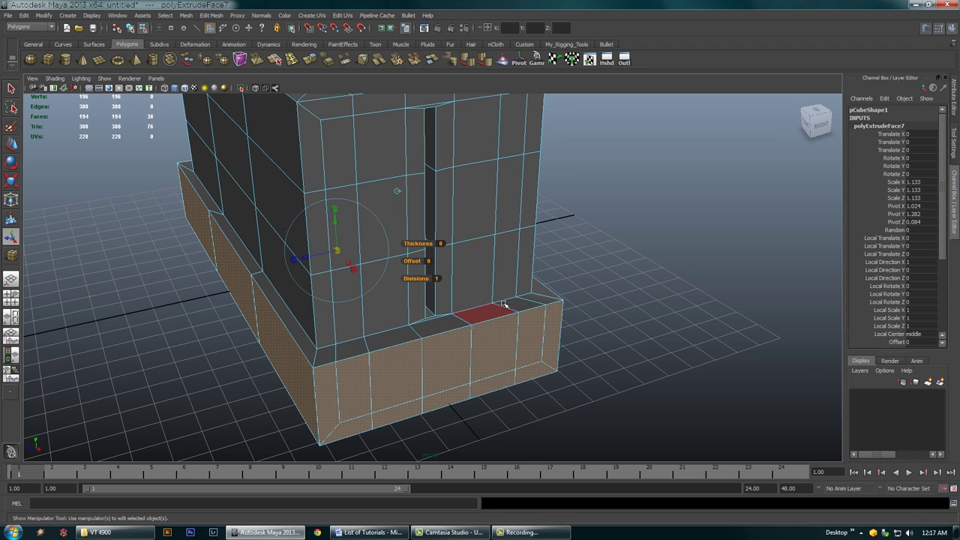
{"action": "left_click_drag", "start_coordinate": [441, 332], "coordinate": [468, 291], "text": "alt"}
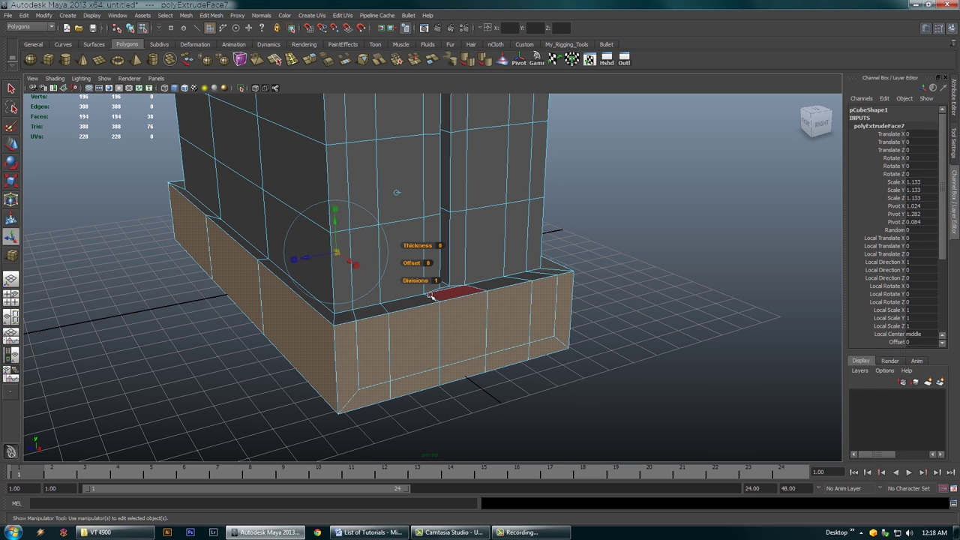
Undo the bottom-row extrusion and return the box to object mode
{"action": "key", "text": "ctrl+z"}
{"action": "key", "text": "ctrl+z"}
{"action": "left_click_drag", "start_coordinate": [468, 327], "coordinate": [429, 273], "text": "alt"}
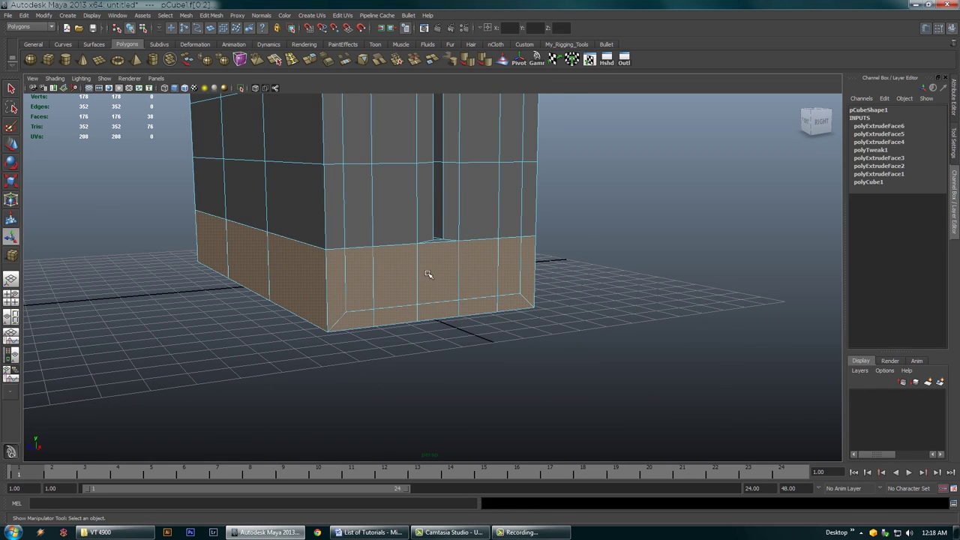
{"action": "right_click_drag", "start_coordinate": [449, 273], "coordinate": [495, 258]}
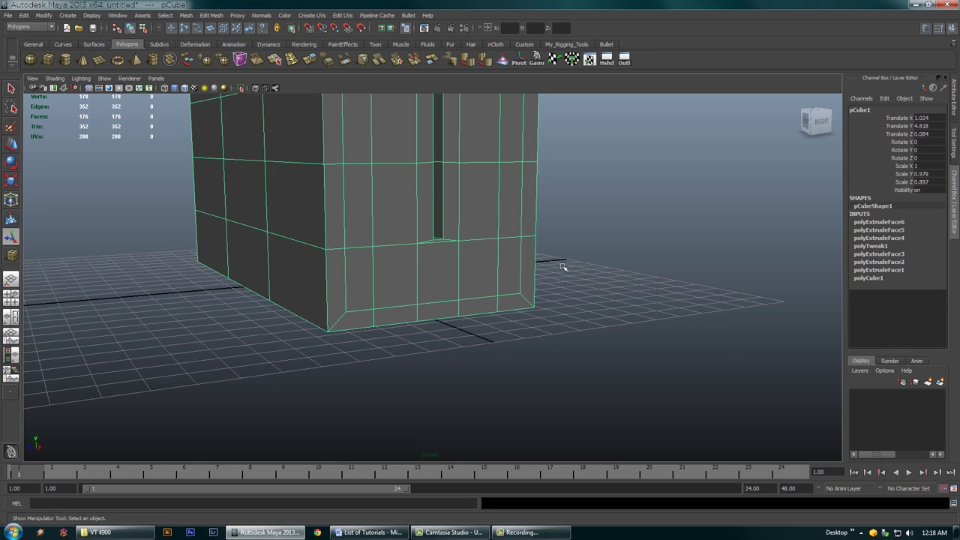
Insert a horizontal edge loop around the box just below the upper edge of the bottom face row
{"action": "left_click_drag", "start_coordinate": [564, 266], "coordinate": [550, 267], "text": "alt"}
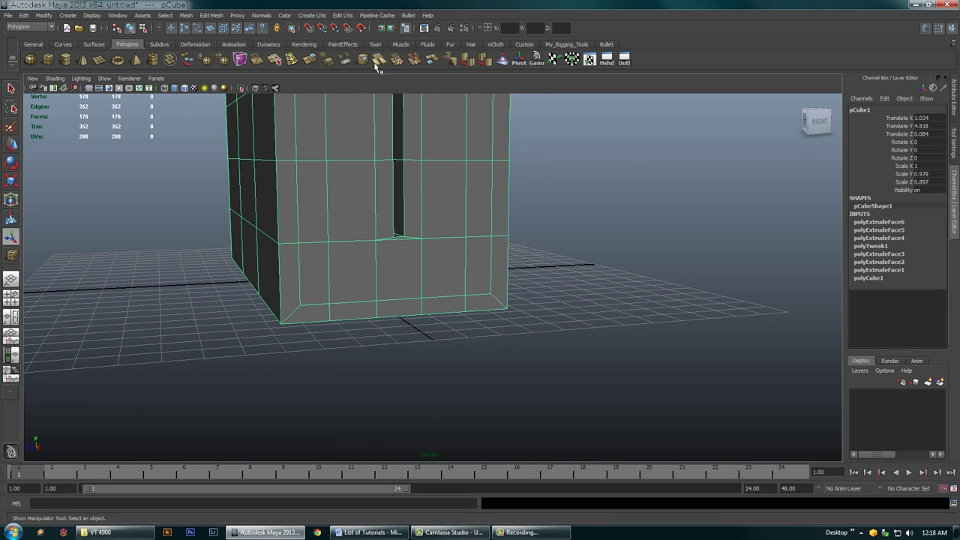
{"action": "left_click", "coordinate": [292, 60]}
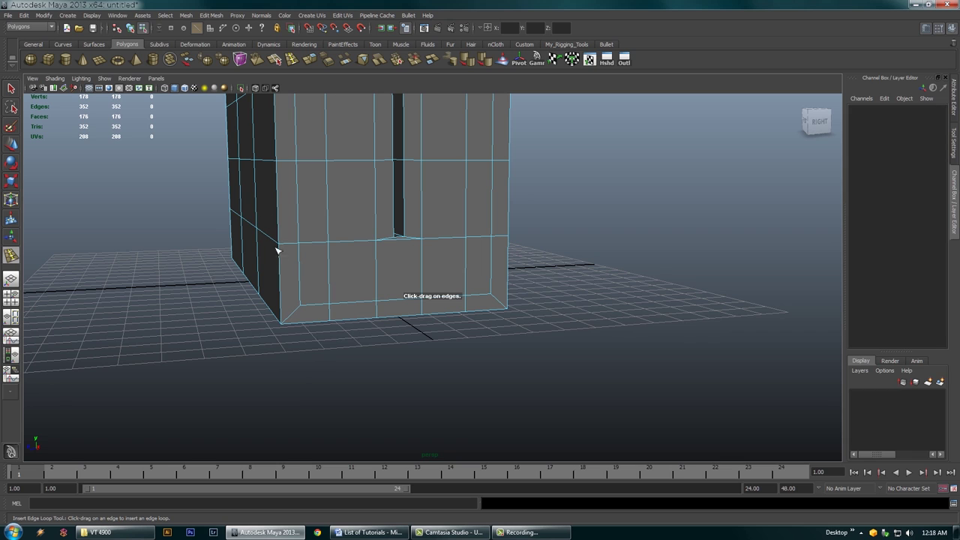
{"action": "left_click_drag", "start_coordinate": [279, 255], "coordinate": [281, 259]}
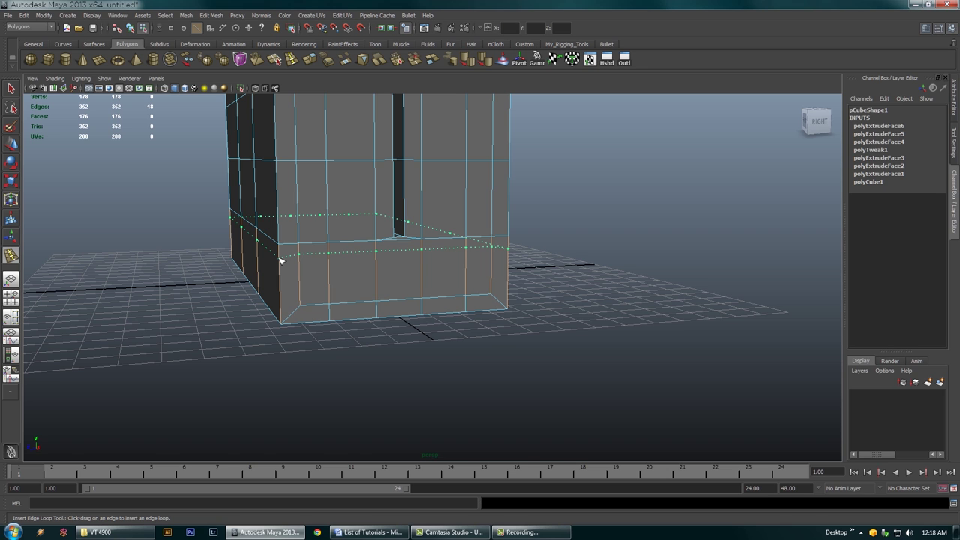
{"action": "left_click_drag", "start_coordinate": [280, 260], "coordinate": [280, 260]}
{"action": "left_click_drag", "start_coordinate": [360, 268], "coordinate": [347, 263], "text": "alt"}
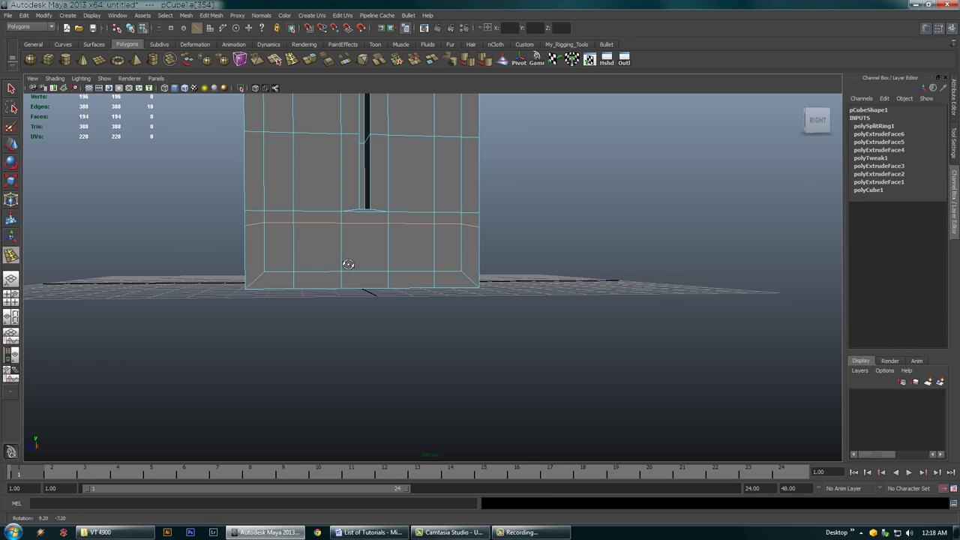
{"action": "left_click_drag", "start_coordinate": [407, 260], "coordinate": [339, 272], "text": "alt"}
Flatten the inserted edge loop to one height by scaling it in Y
{"action": "key", "text": "r"}
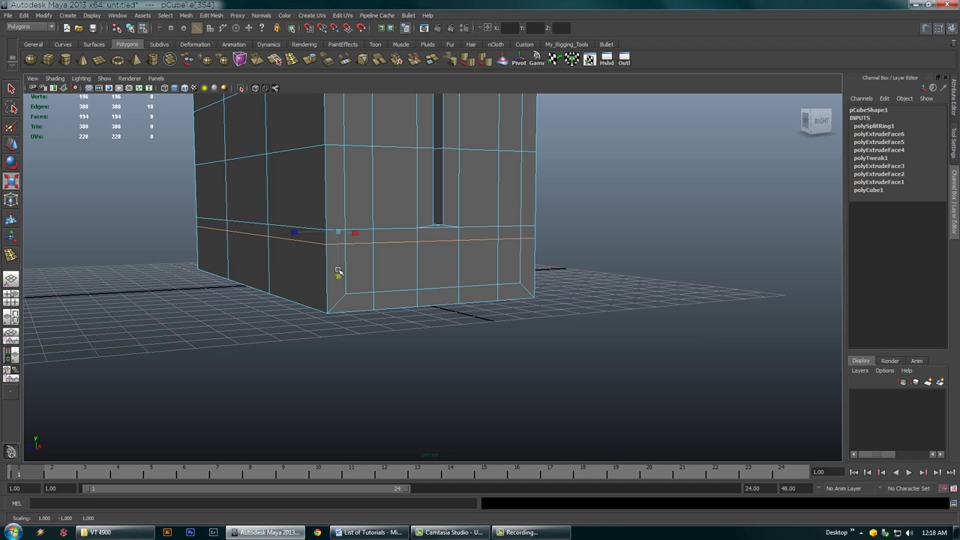
{"action": "left_click_drag", "start_coordinate": [337, 231], "coordinate": [338, 231]}
{"action": "left_click_drag", "start_coordinate": [338, 189], "coordinate": [338, 232]}
{"action": "left_click_drag", "start_coordinate": [366, 265], "coordinate": [371, 267], "text": "alt"}
{"action": "key", "text": "w"}
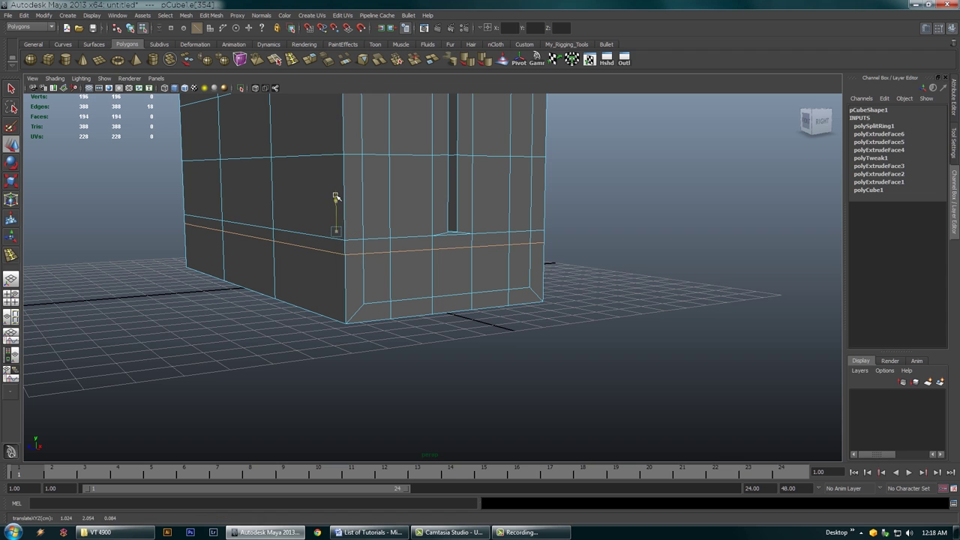
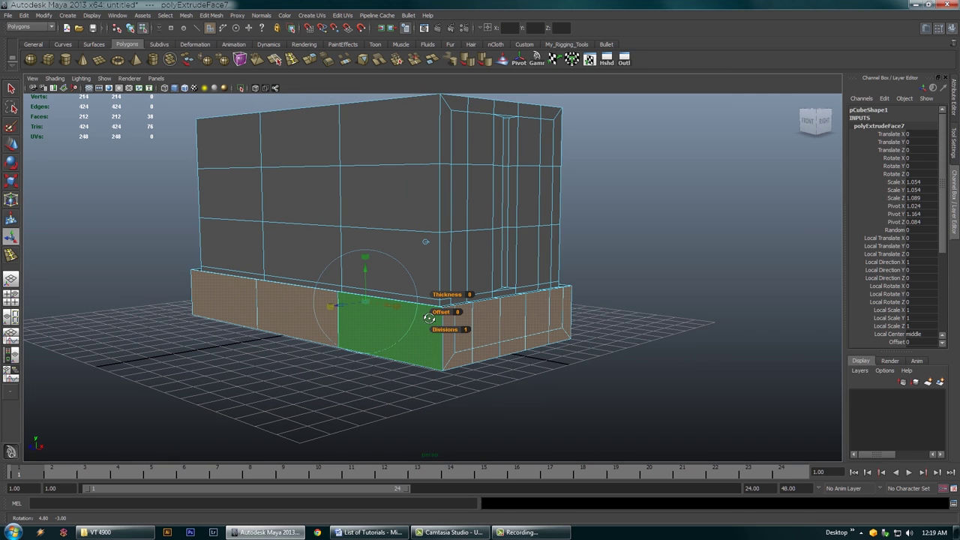
Undo the outward base extrusion and lower the horizontal edge loop to 1.791 in Y
{"action": "key", "text": "ctrl+z"}
{"action": "key", "text": "ctrl+z"}
{"action": "key", "text": "ctrl+z"}
{"action": "key", "text": "ctrl+z"}
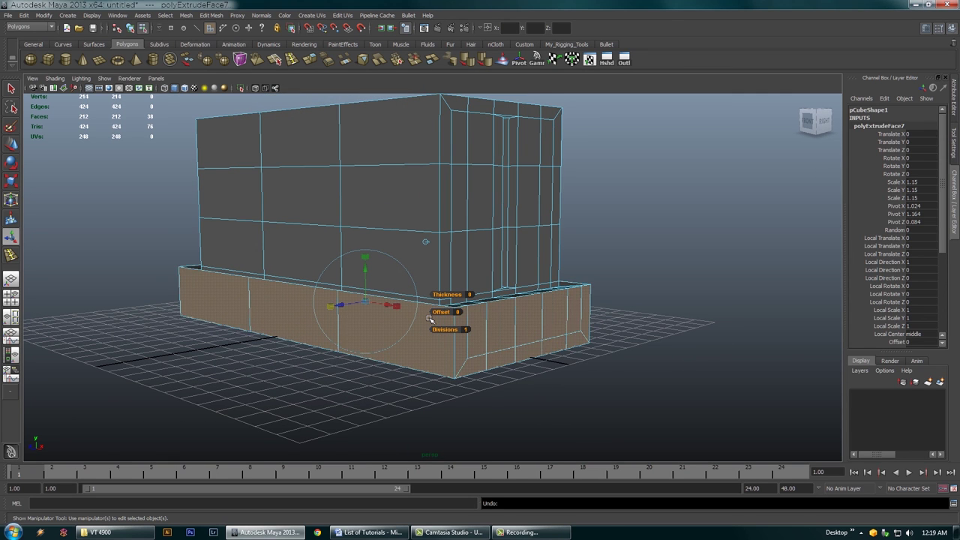
{"action": "key", "text": "ctrl+z"}
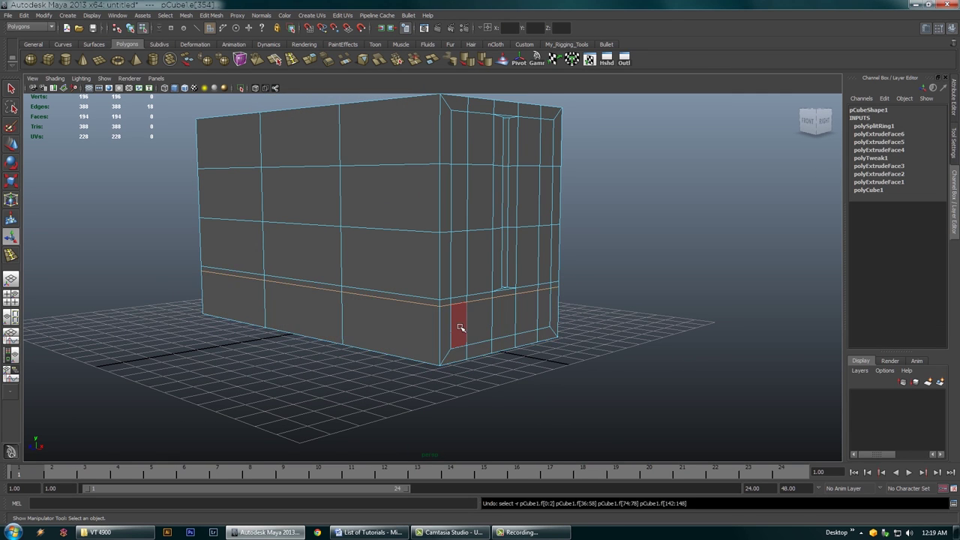
{"action": "left_click_drag", "start_coordinate": [463, 324], "coordinate": [438, 305], "text": "alt"}
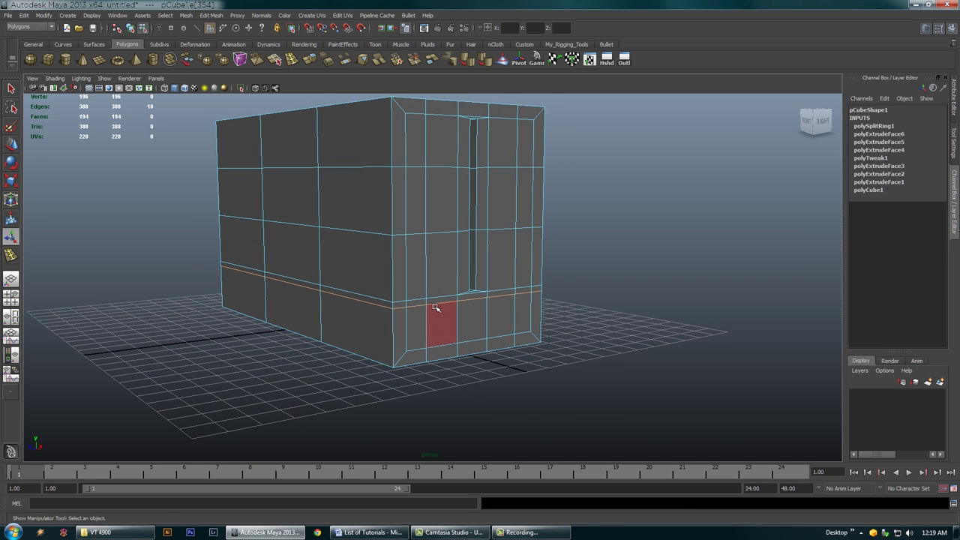
{"action": "key", "text": "w"}
{"action": "left_click_drag", "start_coordinate": [360, 245], "coordinate": [360, 253]}
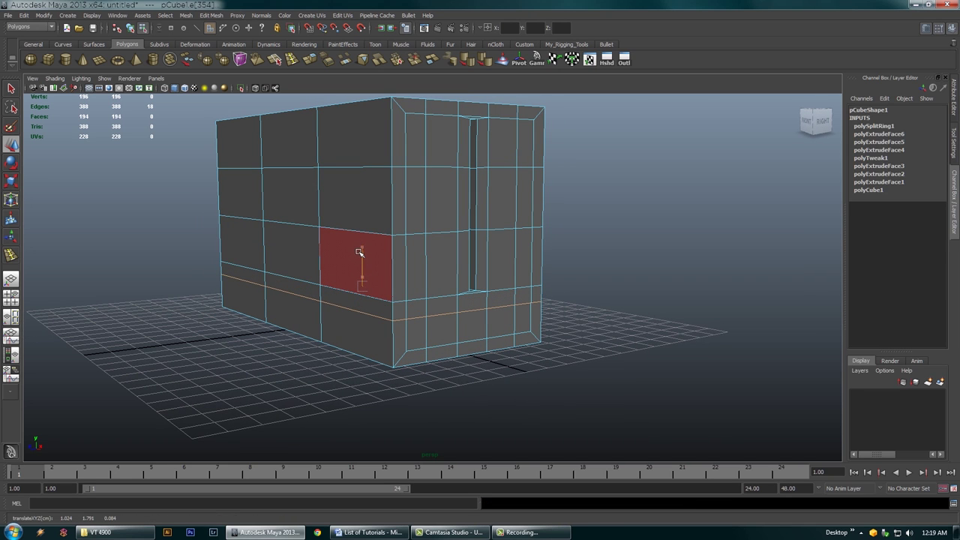
Select all faces below the lowered edge loop around the box, including the underside
{"action": "left_click_drag", "start_coordinate": [421, 320], "coordinate": [397, 304], "text": "alt"}
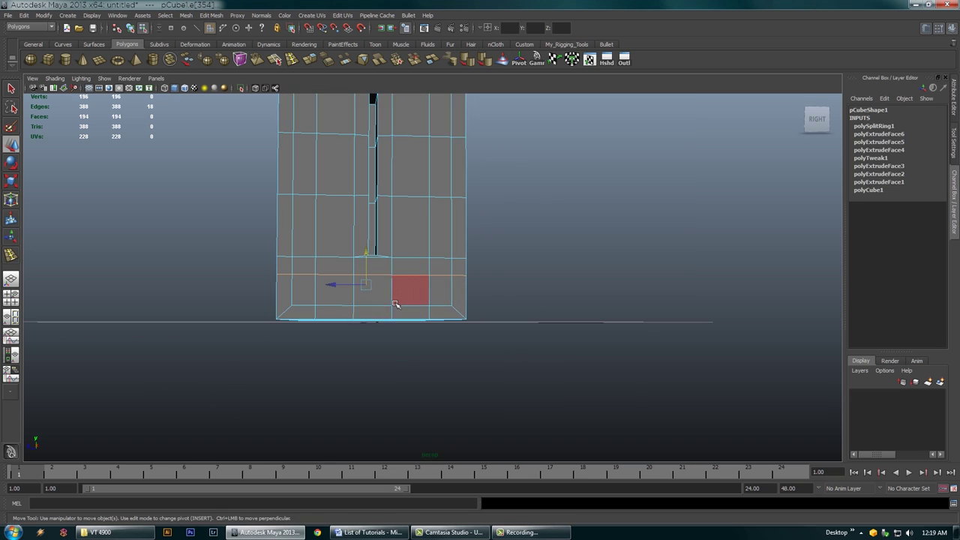
{"action": "right_click_drag", "start_coordinate": [395, 304], "coordinate": [396, 314]}
{"action": "left_click", "coordinate": [395, 326]}
{"action": "left_click_drag", "start_coordinate": [476, 298], "coordinate": [315, 371]}
Extrude the base faces and scale them in world axes to 1.062 in X, 1.1 in Y and 1.1 in Z
{"action": "left_click", "coordinate": [309, 59]}
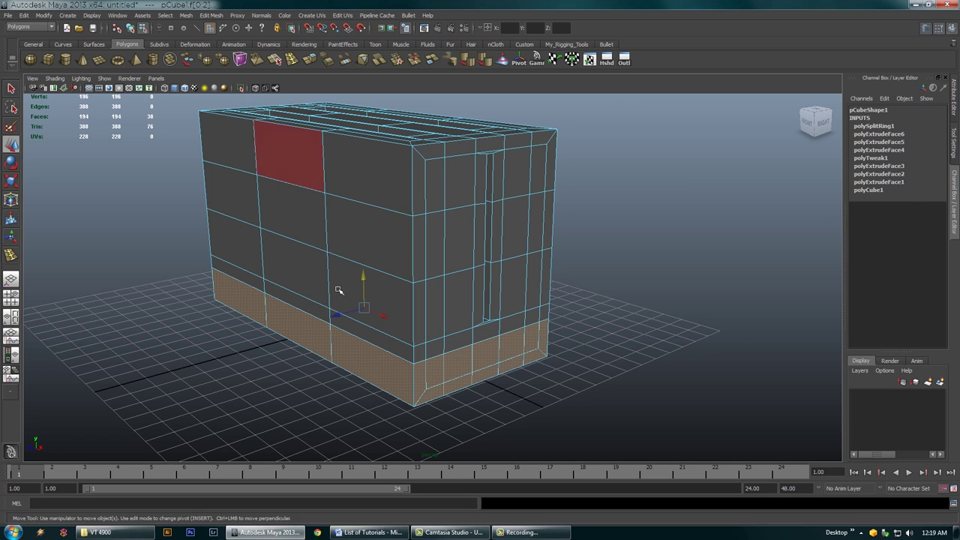
{"action": "left_click", "coordinate": [299, 239]}
{"action": "left_click_drag", "start_coordinate": [361, 264], "coordinate": [441, 360]}
{"action": "key", "text": "space"}
{"action": "key", "text": "space"}
{"action": "left_click_drag", "start_coordinate": [502, 280], "coordinate": [501, 280]}
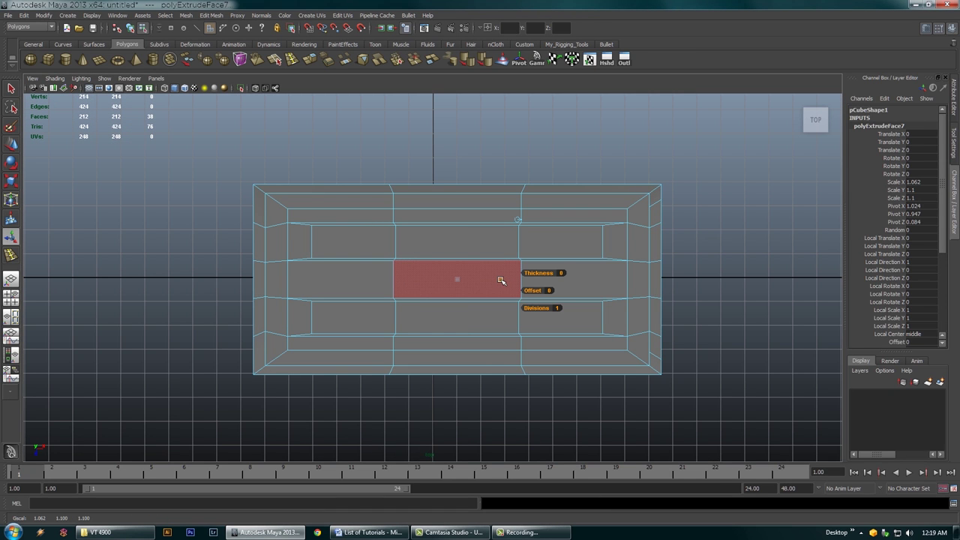
Return to object mode in the perspective view and turn the model to show its underside
{"action": "key", "text": "space"}
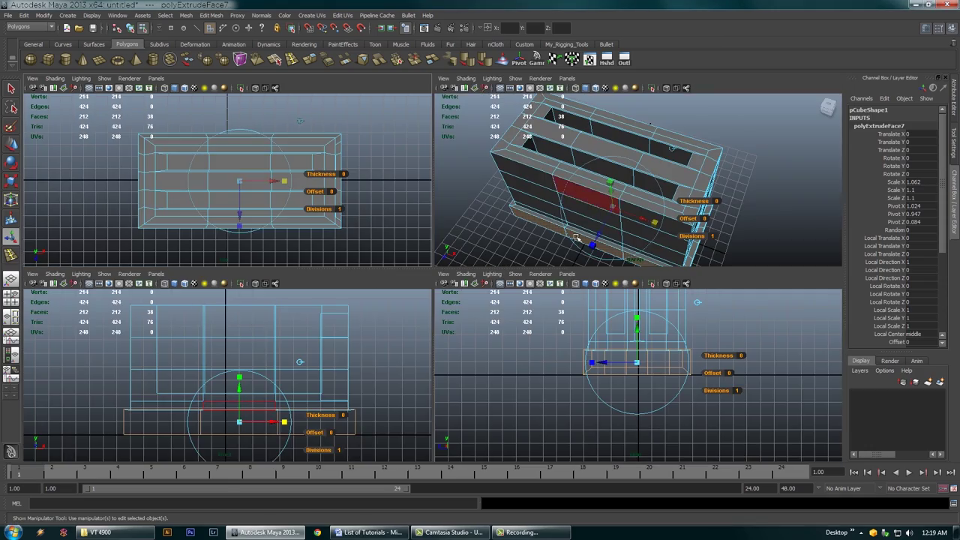
{"action": "key", "text": "space"}
{"action": "left_click_drag", "start_coordinate": [574, 250], "coordinate": [453, 233], "text": "alt"}
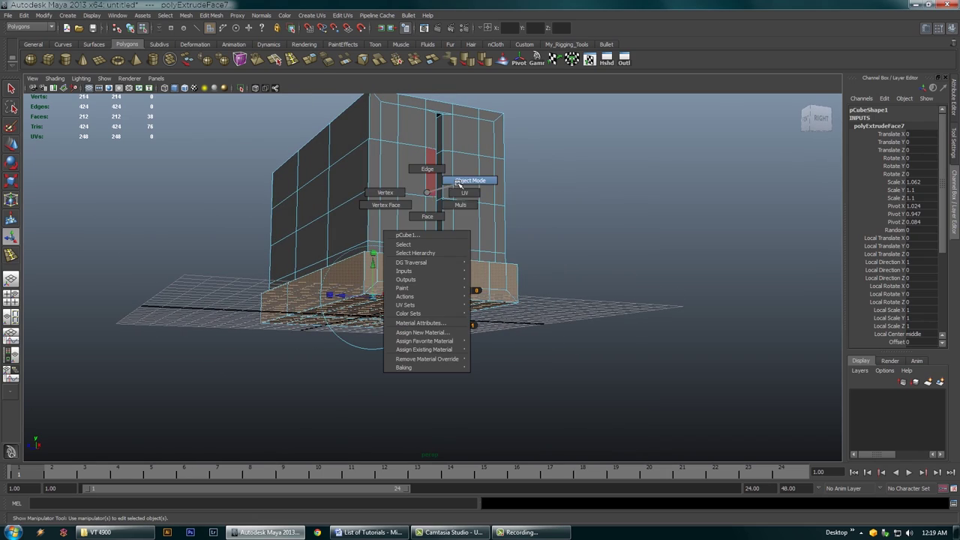
{"action": "right_click_drag", "start_coordinate": [458, 183], "coordinate": [465, 181]}
{"action": "left_click_drag", "start_coordinate": [557, 229], "coordinate": [562, 287], "text": "alt"}
{"action": "right_click_drag", "start_coordinate": [563, 288], "coordinate": [563, 293], "text": "alt"}
{"action": "left_click_drag", "start_coordinate": [562, 292], "coordinate": [513, 266], "text": "alt"}
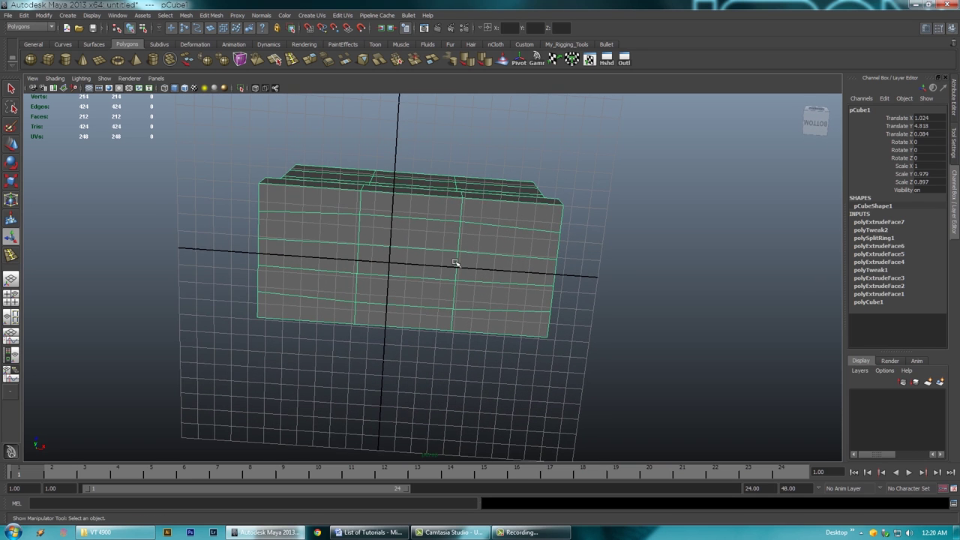
{"action": "scroll", "coordinate": [488, 264], "scroll_direction": "up", "scroll_amount": 1}
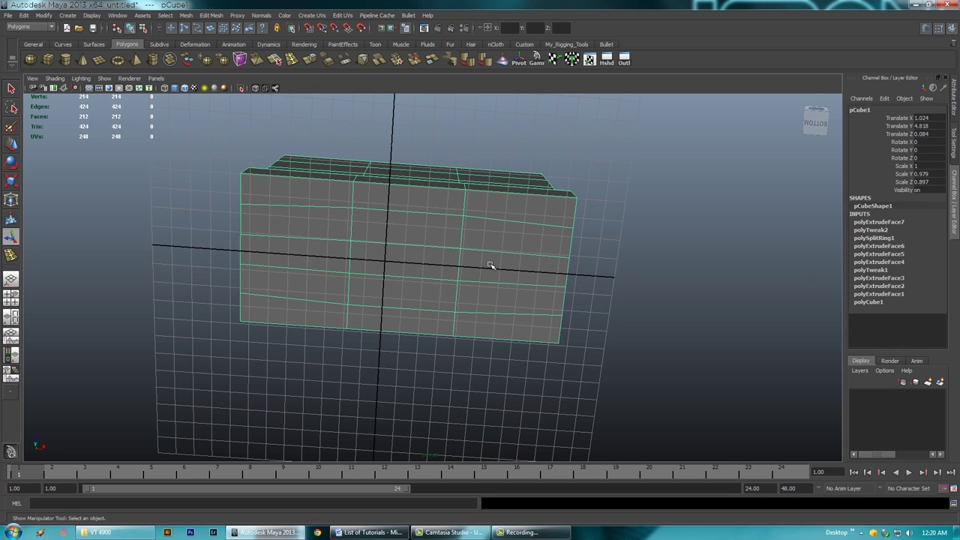
Select only the faces on the underside of the toaster's base
{"action": "right_click", "coordinate": [515, 216]}
{"action": "right_click_drag", "start_coordinate": [510, 235], "coordinate": [512, 237]}
{"action": "left_click_drag", "start_coordinate": [502, 214], "coordinate": [493, 202], "text": "alt"}
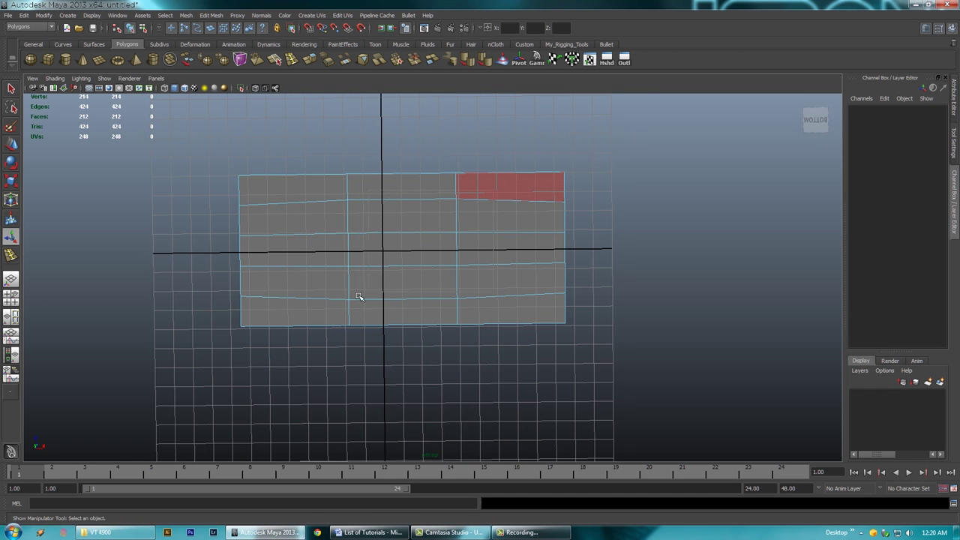
{"action": "left_click_drag", "start_coordinate": [318, 311], "coordinate": [320, 311]}
{"action": "left_click_drag", "start_coordinate": [446, 289], "coordinate": [476, 375], "text": "alt"}
{"action": "right_click_drag", "start_coordinate": [491, 344], "coordinate": [488, 292], "text": "alt"}
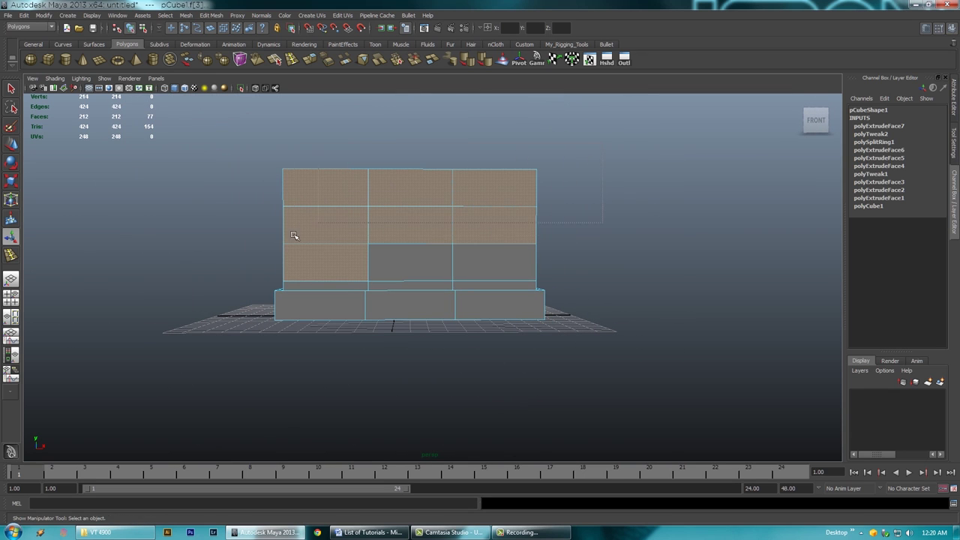
{"action": "left_click_drag", "start_coordinate": [294, 235], "coordinate": [225, 306], "text": "ctrl"}
{"action": "left_click_drag", "start_coordinate": [469, 318], "coordinate": [405, 224], "text": "alt"}
Extrude the underside faces and scale them inward to 0.814 in local X, 0.365 in local Y and 0.65 in local Z
{"action": "left_click", "coordinate": [311, 60]}
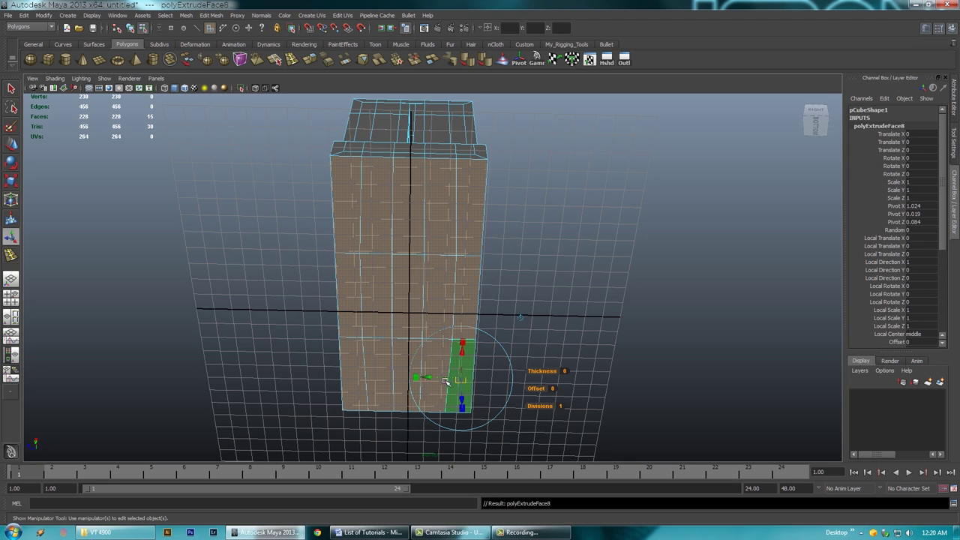
{"action": "left_click", "coordinate": [416, 377]}
{"action": "left_click_drag", "start_coordinate": [460, 377], "coordinate": [493, 343]}
{"action": "left_click_drag", "start_coordinate": [337, 331], "coordinate": [408, 339]}
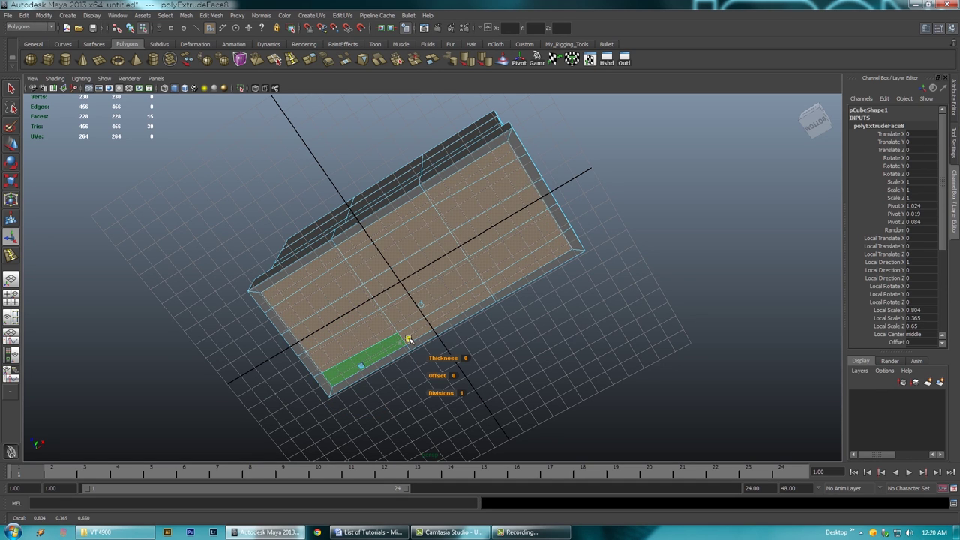
{"action": "left_click_drag", "start_coordinate": [432, 265], "coordinate": [381, 258], "text": "alt"}
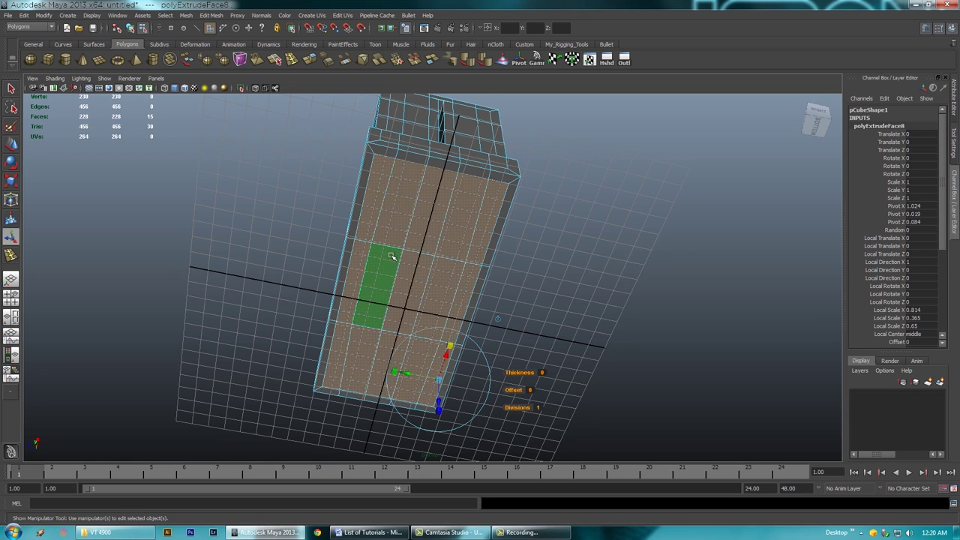
Select the edges of the two outer lengthwise rows on the underside
{"action": "left_click_drag", "start_coordinate": [388, 254], "coordinate": [376, 246], "text": "alt"}
{"action": "right_click_drag", "start_coordinate": [368, 194], "coordinate": [368, 174]}
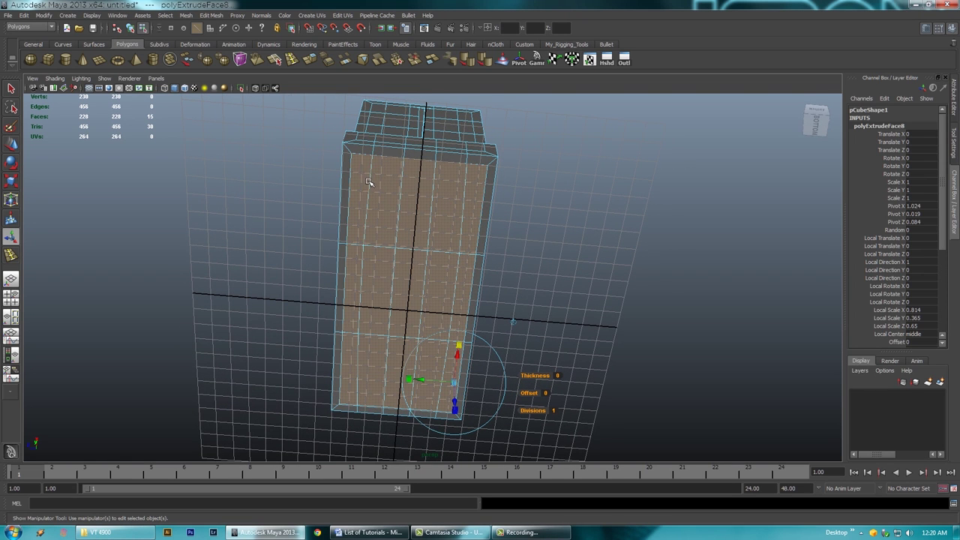
{"action": "left_click", "coordinate": [369, 184]}
{"action": "left_click", "coordinate": [360, 274], "text": "shift"}
{"action": "left_click", "coordinate": [359, 351], "text": "shift"}
{"action": "left_click", "coordinate": [464, 186], "text": "shift"}
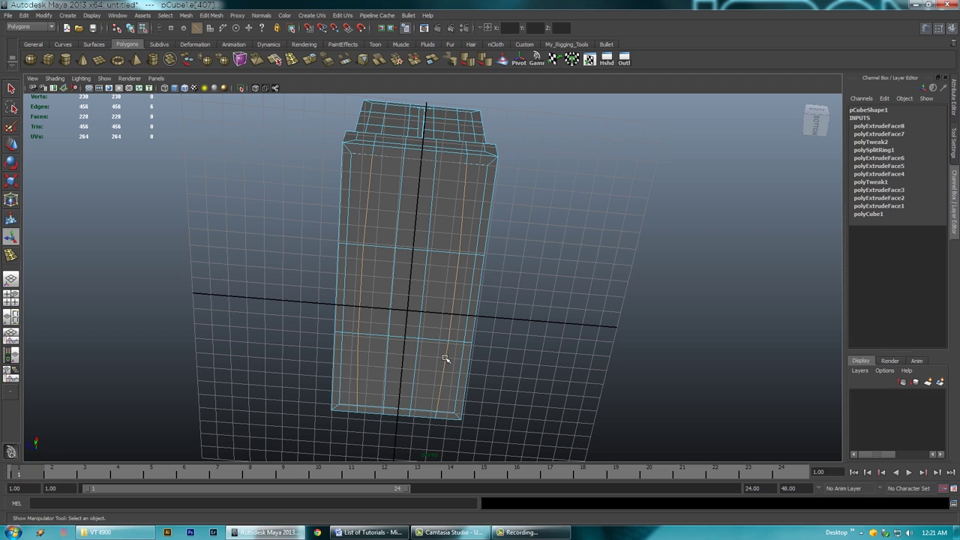
{"action": "left_click_drag", "start_coordinate": [458, 304], "coordinate": [521, 295], "text": "alt"}
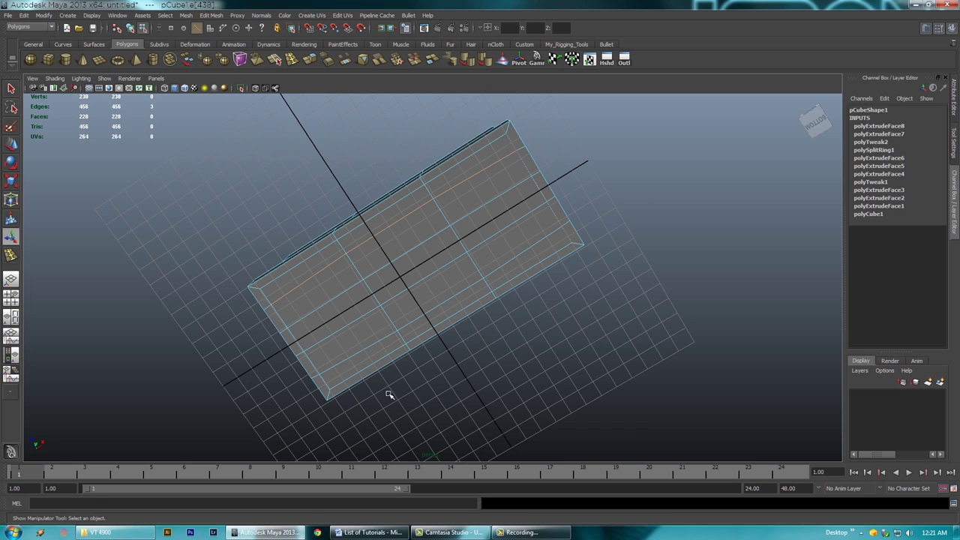
Reselect both outer lengthwise edge rows on the underside and scale them slightly closer together across the base's width
{"action": "left_click_drag", "start_coordinate": [418, 295], "coordinate": [424, 302], "text": "alt"}
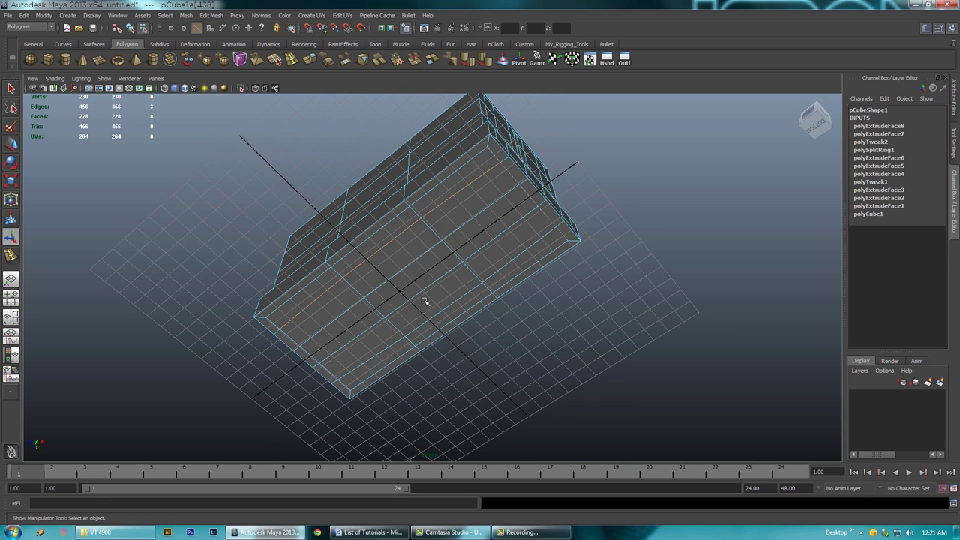
{"action": "key", "text": "r"}
{"action": "left_click_drag", "start_coordinate": [392, 249], "coordinate": [447, 228], "text": "alt"}
{"action": "left_click", "coordinate": [472, 203]}
{"action": "double_click", "coordinate": [437, 356], "text": "shift"}
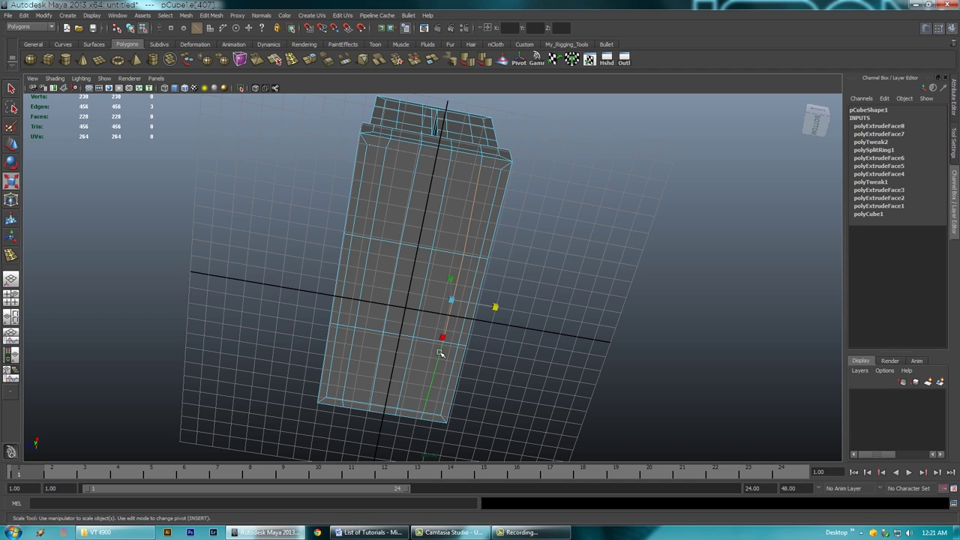
{"action": "mouse_move", "coordinate": [494, 310]}
{"action": "left_mouse_down"}
{"action": "mouse_move", "coordinate": [455, 302]}
{"action": "mouse_move", "coordinate": [495, 308]}
{"action": "left_mouse_up"}
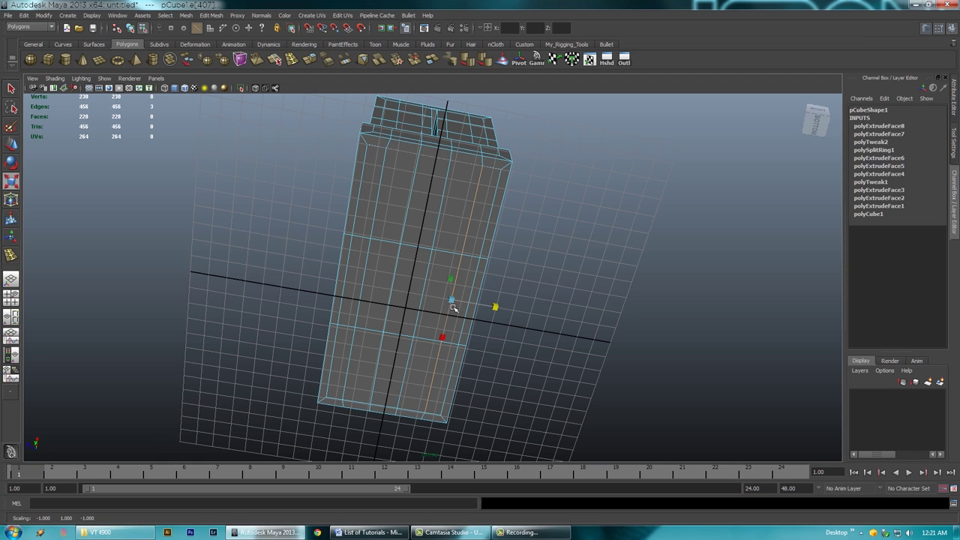
{"action": "left_click", "coordinate": [382, 172], "text": "shift"}
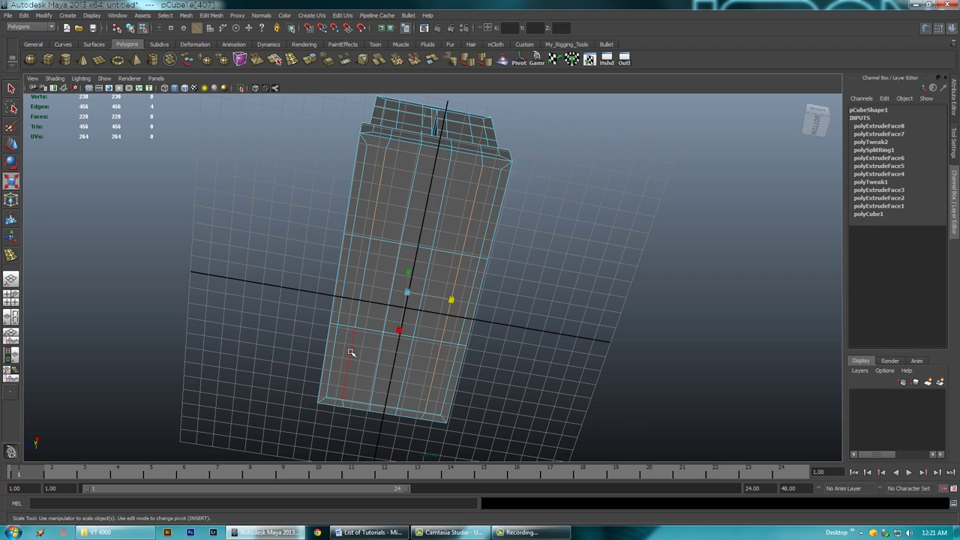
{"action": "left_click_drag", "start_coordinate": [452, 300], "coordinate": [442, 300]}
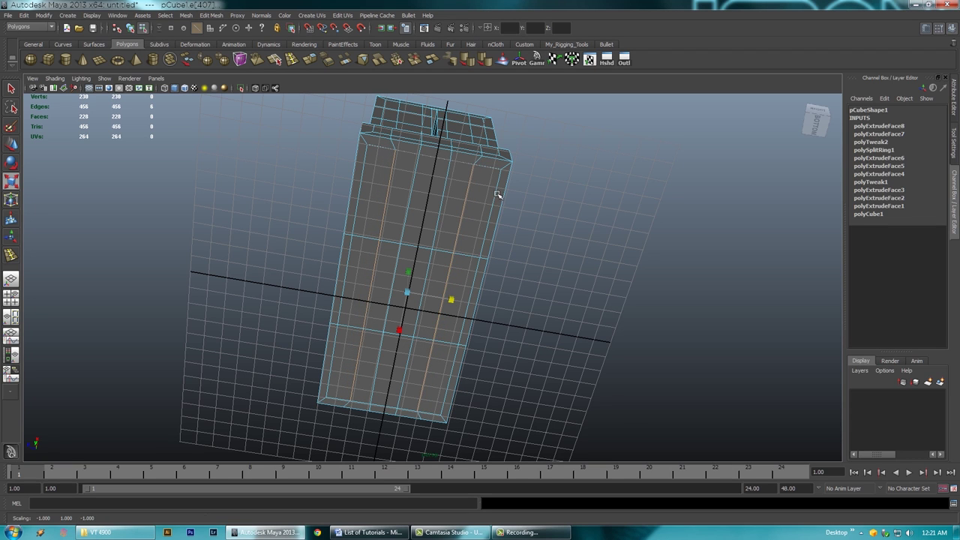
Select the four outer corner faces on the underside as the bases for the feet
{"action": "mouse_move", "coordinate": [483, 201]}
{"action": "left_mouse_down", "text": "alt"}
{"action": "mouse_move", "coordinate": [472, 229]}
{"action": "mouse_move", "coordinate": [487, 248]}
{"action": "mouse_move", "coordinate": [454, 258]}
{"action": "mouse_move", "coordinate": [470, 205]}
{"action": "left_mouse_up", "text": "alt"}
{"action": "right_click_drag", "start_coordinate": [471, 205], "coordinate": [470, 229]}
{"action": "left_click", "coordinate": [470, 195]}
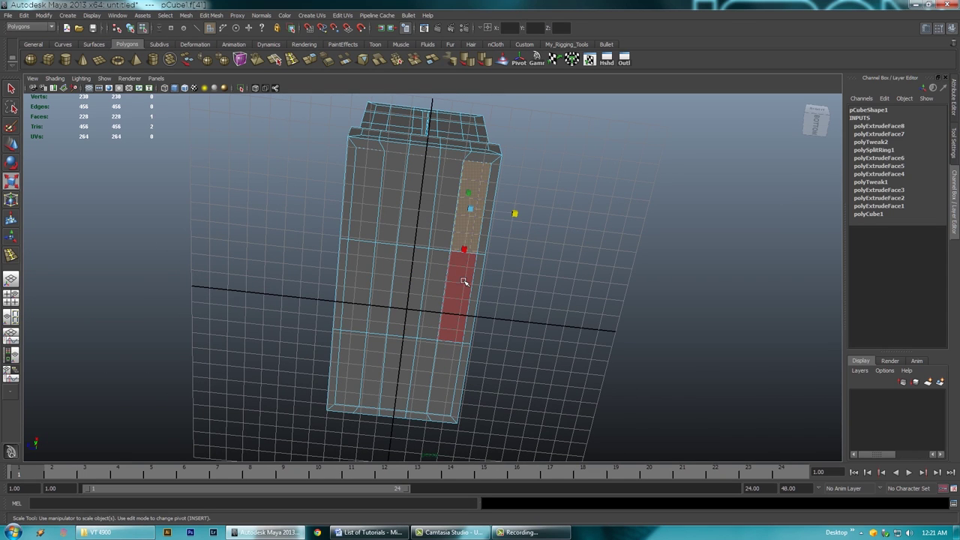
{"action": "left_click", "coordinate": [363, 195], "text": "shift"}
{"action": "left_click", "coordinate": [350, 368], "text": "shift"}
{"action": "left_click", "coordinate": [435, 380], "text": "shift"}
{"action": "left_click_drag", "start_coordinate": [445, 332], "coordinate": [428, 258], "text": "alt"}
{"action": "key", "text": "r"}
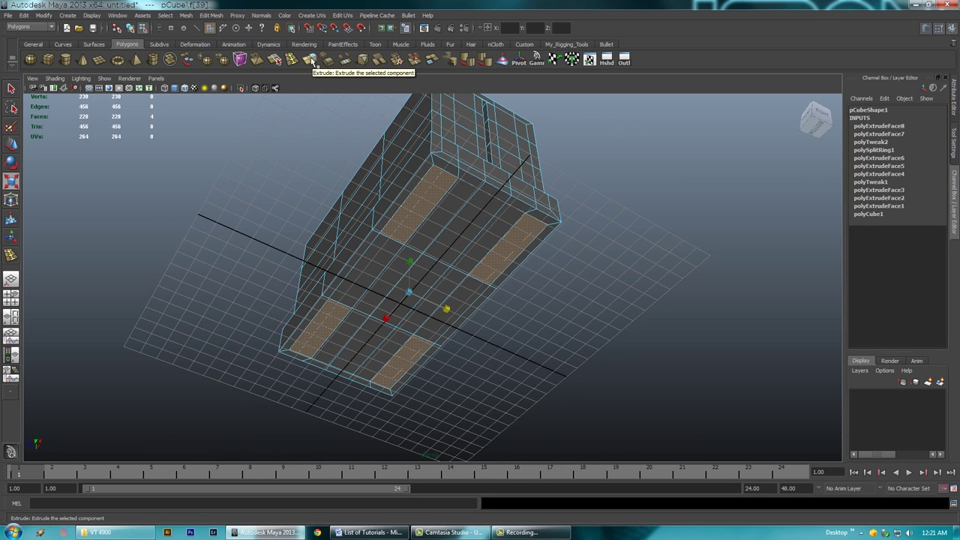
Extrude the four corner faces 0.581 in local Z to form feet, and return to object mode with nothing selected
{"action": "left_click", "coordinate": [310, 62]}
{"action": "mouse_move", "coordinate": [429, 297]}
{"action": "left_mouse_down", "text": "alt"}
{"action": "mouse_move", "coordinate": [437, 293]}
{"action": "mouse_move", "coordinate": [418, 310]}
{"action": "left_mouse_up", "text": "alt"}
{"action": "left_click_drag", "start_coordinate": [369, 340], "coordinate": [384, 320]}
{"action": "scroll", "coordinate": [420, 337], "scroll_direction": "down", "scroll_amount": 2}
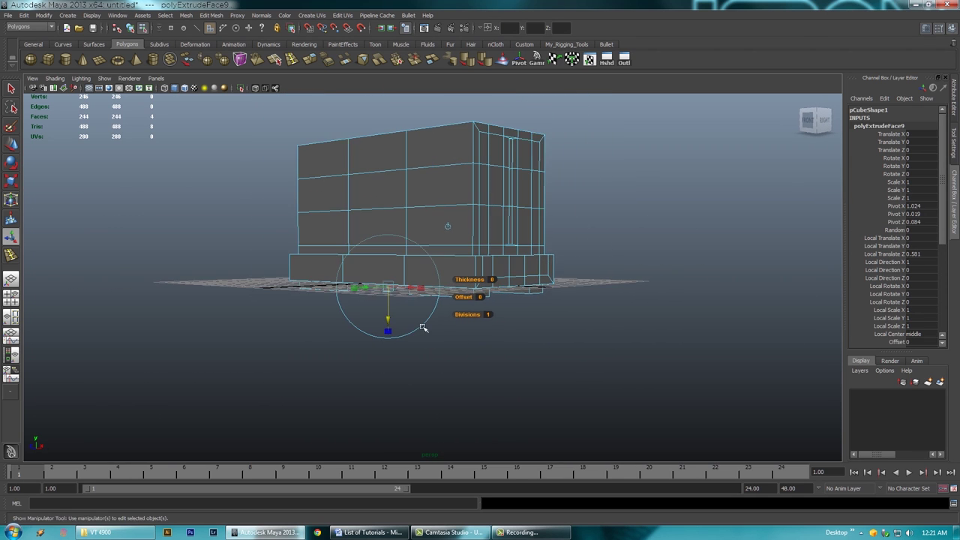
{"action": "right_click_drag", "start_coordinate": [470, 209], "coordinate": [507, 197]}
{"action": "left_click", "coordinate": [584, 261]}
{"action": "left_click_drag", "start_coordinate": [585, 261], "coordinate": [493, 218], "text": "alt"}
{"action": "left_click_drag", "start_coordinate": [347, 187], "coordinate": [434, 279], "text": "alt"}
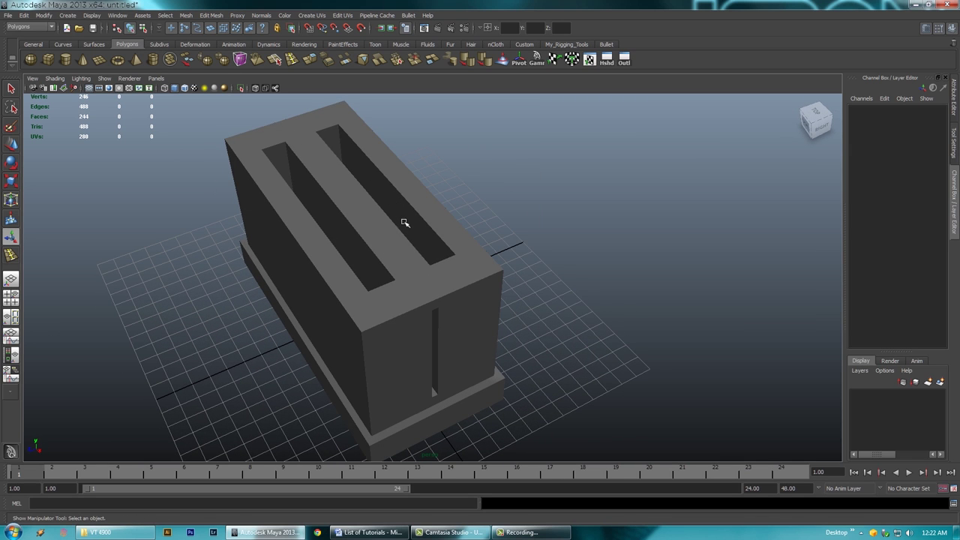
Select the outer edges around the toaster's top rim, along its body corners and around the base's upper lip
{"action": "right_click", "coordinate": [414, 312]}
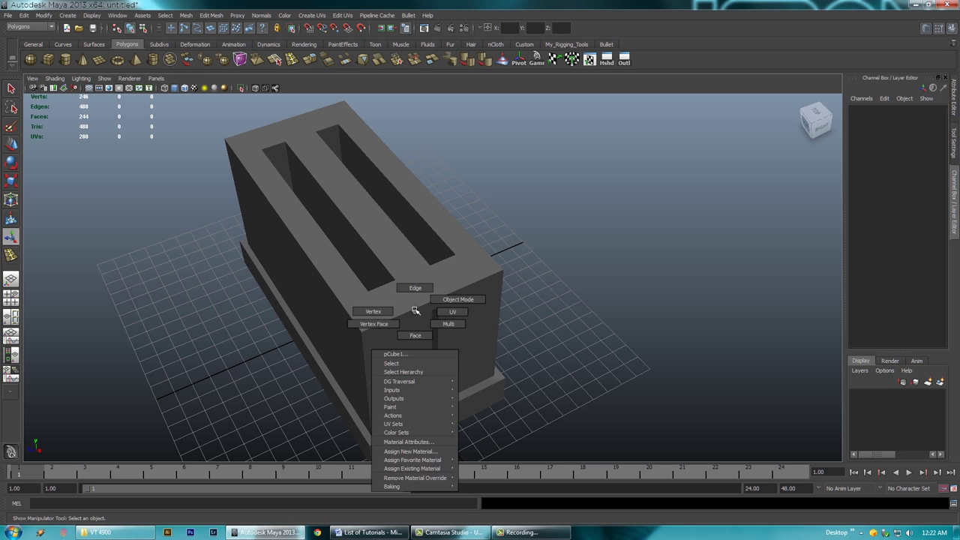
{"action": "left_click", "coordinate": [413, 283]}
{"action": "double_click", "coordinate": [412, 309]}
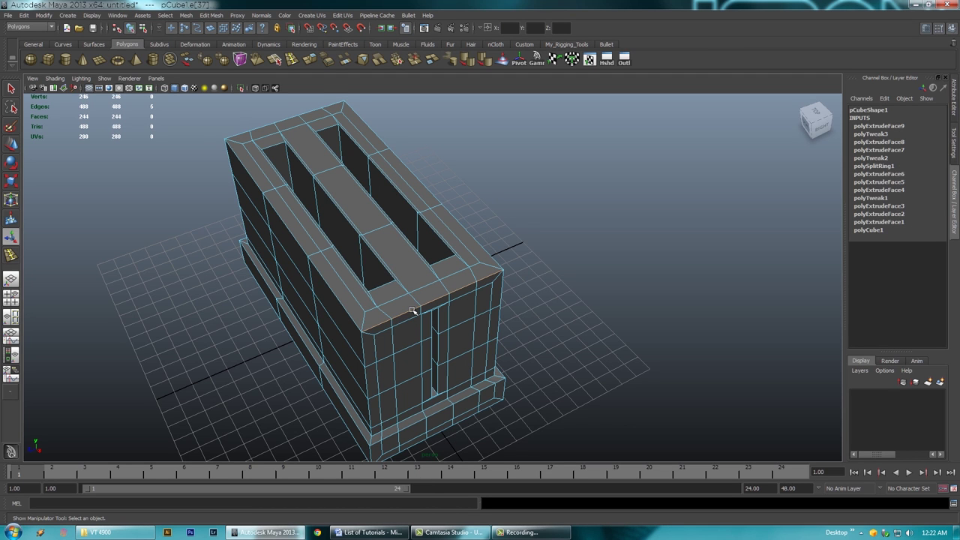
{"action": "double_click", "coordinate": [349, 316], "text": "shift"}
{"action": "left_click_drag", "start_coordinate": [467, 299], "coordinate": [442, 288], "text": "alt"}
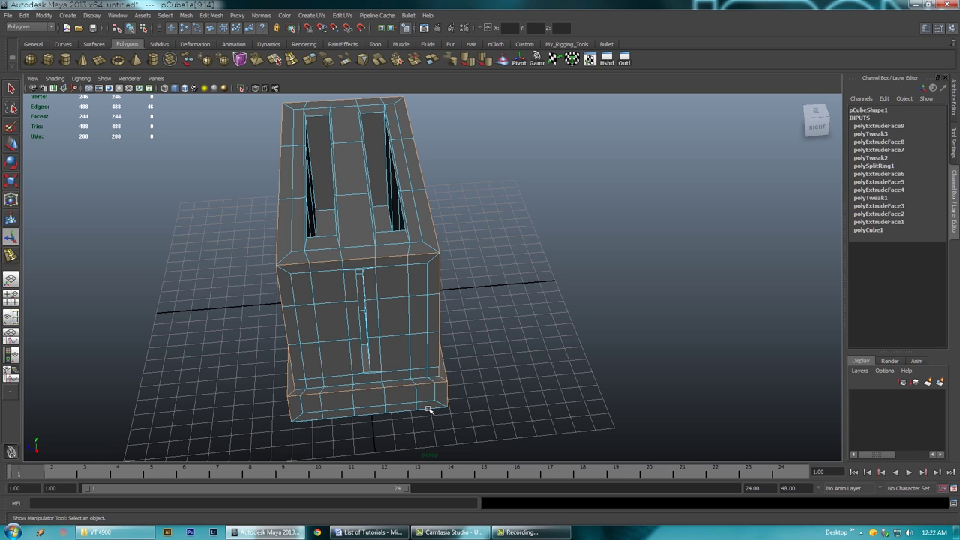
Undo the stray edge addition and add the base's lower perimeter edges to the selection
{"action": "left_click_drag", "start_coordinate": [464, 408], "coordinate": [467, 376], "text": "alt"}
{"action": "key", "text": "ctrl+z"}
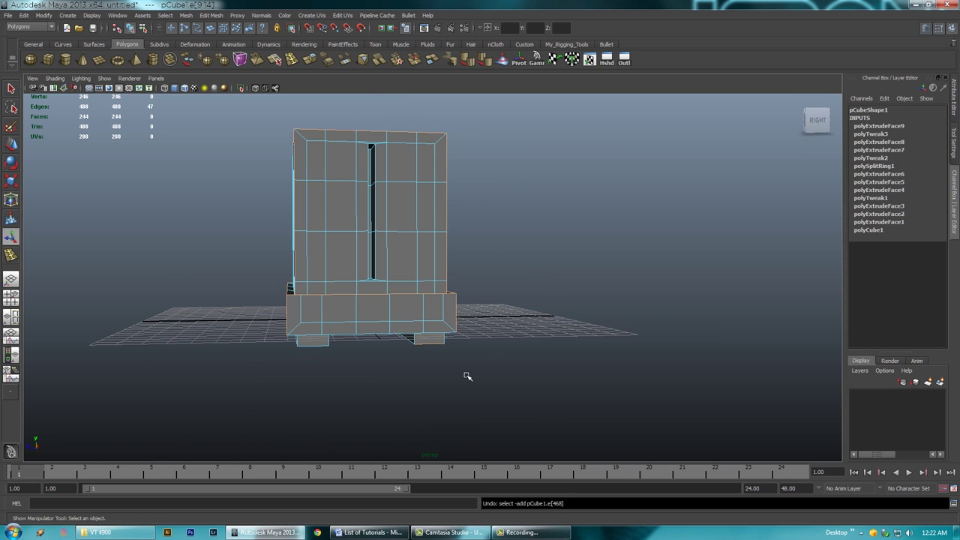
{"action": "double_click", "coordinate": [435, 334], "text": "shift"}
{"action": "left_click_drag", "start_coordinate": [378, 340], "coordinate": [443, 350], "text": "alt"}
{"action": "left_click_drag", "start_coordinate": [379, 345], "coordinate": [445, 361], "text": "alt"}
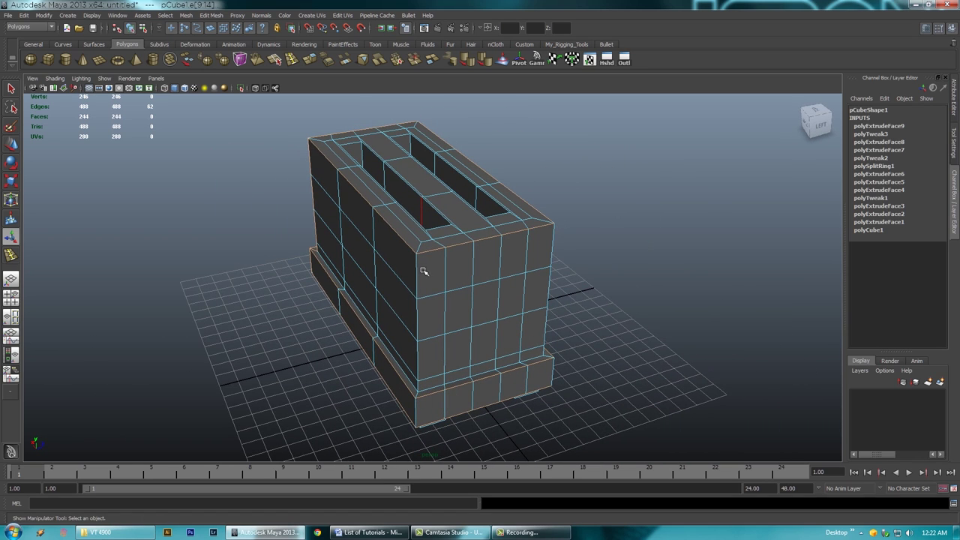
Add the remaining vertical corner edges of the body and base to the selection and remove stray edges, checking it from all sides
{"action": "left_click_drag", "start_coordinate": [488, 306], "coordinate": [448, 287], "text": "alt"}
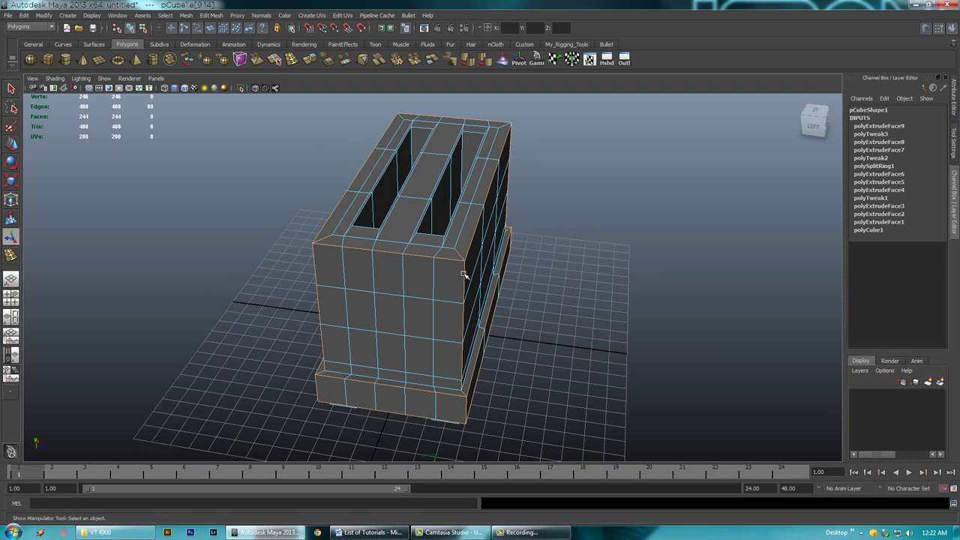
{"action": "left_click_drag", "start_coordinate": [444, 293], "coordinate": [455, 303], "text": "alt"}
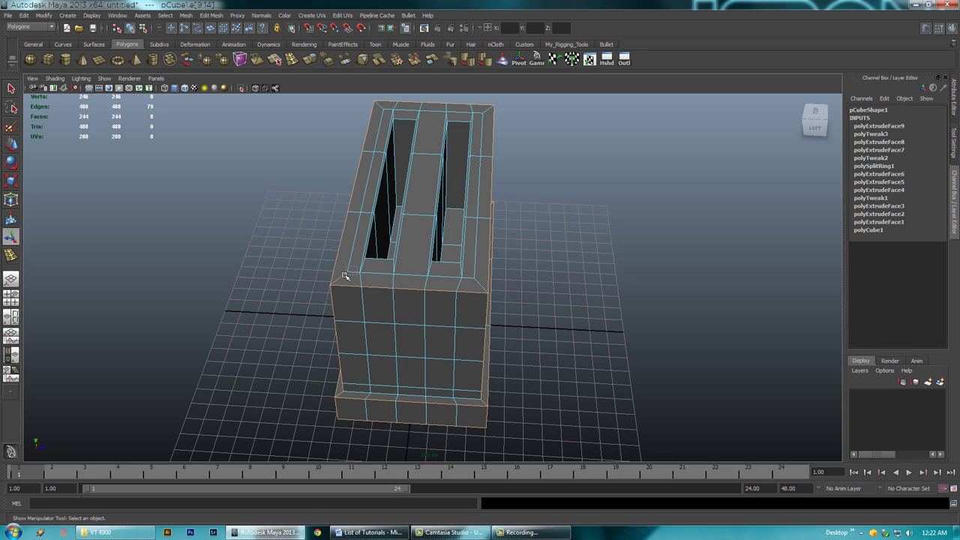
{"action": "left_click_drag", "start_coordinate": [361, 288], "coordinate": [359, 362], "text": "alt"}
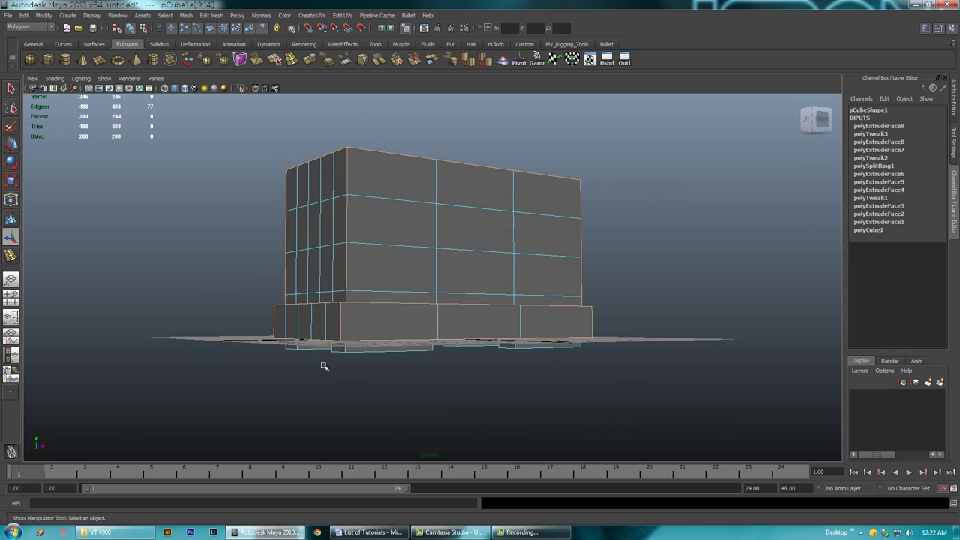
{"action": "left_click_drag", "start_coordinate": [351, 372], "coordinate": [497, 357], "text": "alt"}
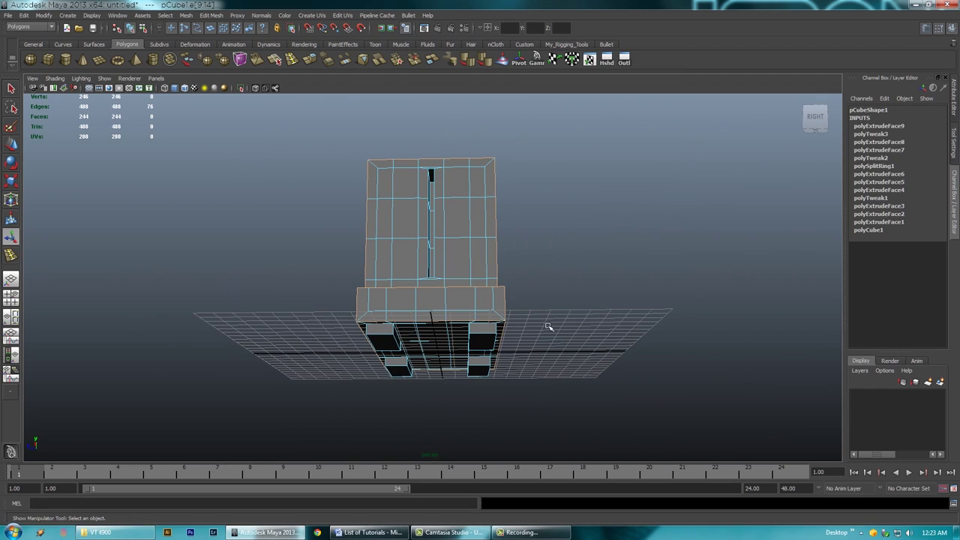
{"action": "left_click_drag", "start_coordinate": [541, 324], "coordinate": [550, 256], "text": "alt"}
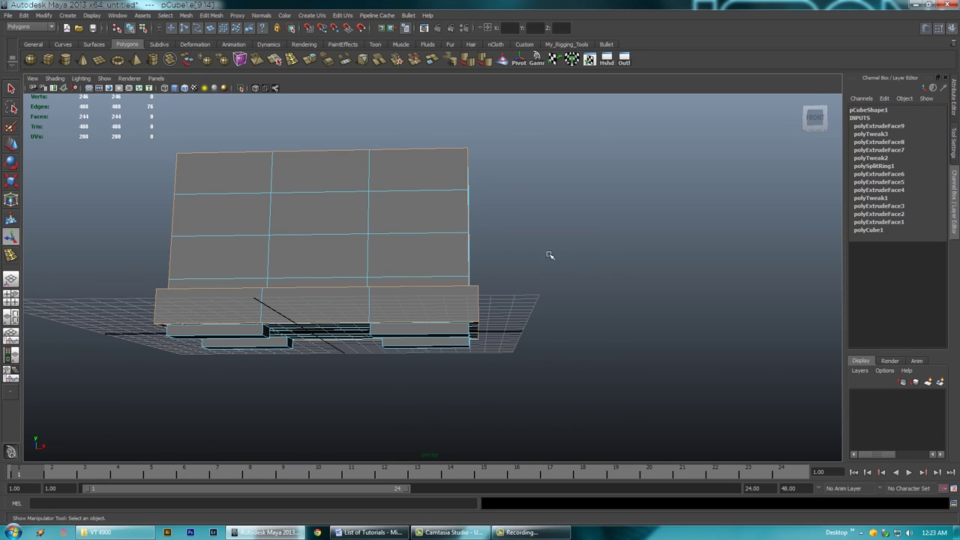
{"action": "mouse_move", "coordinate": [426, 330]}
{"action": "left_mouse_down", "text": "alt"}
{"action": "mouse_move", "coordinate": [448, 325]}
{"action": "mouse_move", "coordinate": [413, 332]}
{"action": "left_mouse_up", "text": "alt"}
{"action": "left_click_drag", "start_coordinate": [344, 133], "coordinate": [357, 275], "text": "alt"}
{"action": "left_click_drag", "start_coordinate": [408, 242], "coordinate": [486, 307], "text": "alt"}
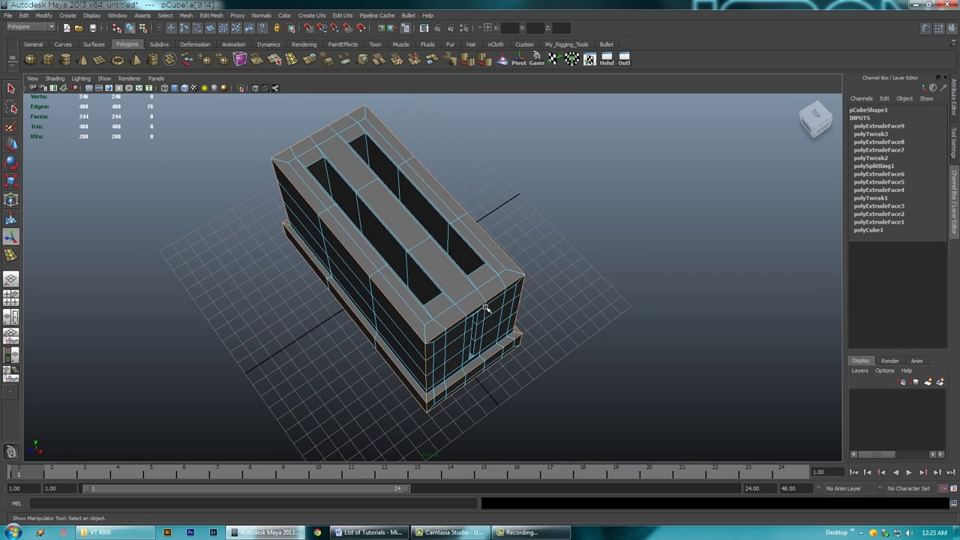
{"action": "left_click_drag", "start_coordinate": [408, 255], "coordinate": [478, 319], "text": "alt"}
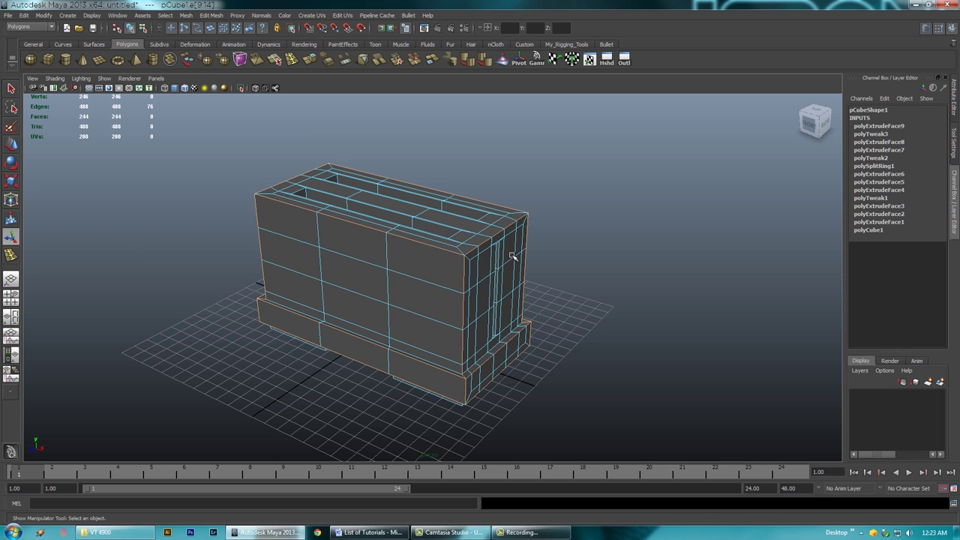
{"action": "left_click_drag", "start_coordinate": [423, 344], "coordinate": [474, 326], "text": "alt"}
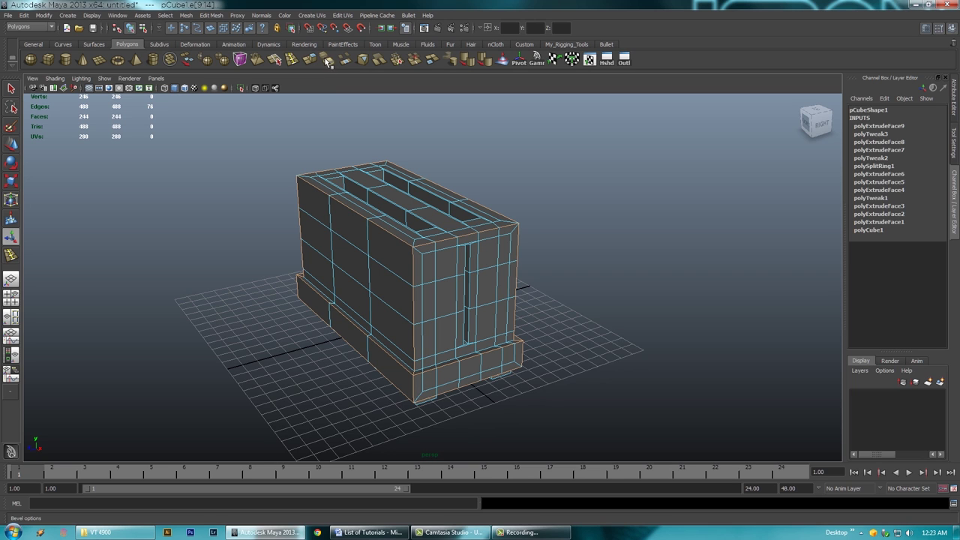
Open the Bevel options and set the width to 0.9 with 4 segments
{"action": "left_click", "coordinate": [219, 16]}
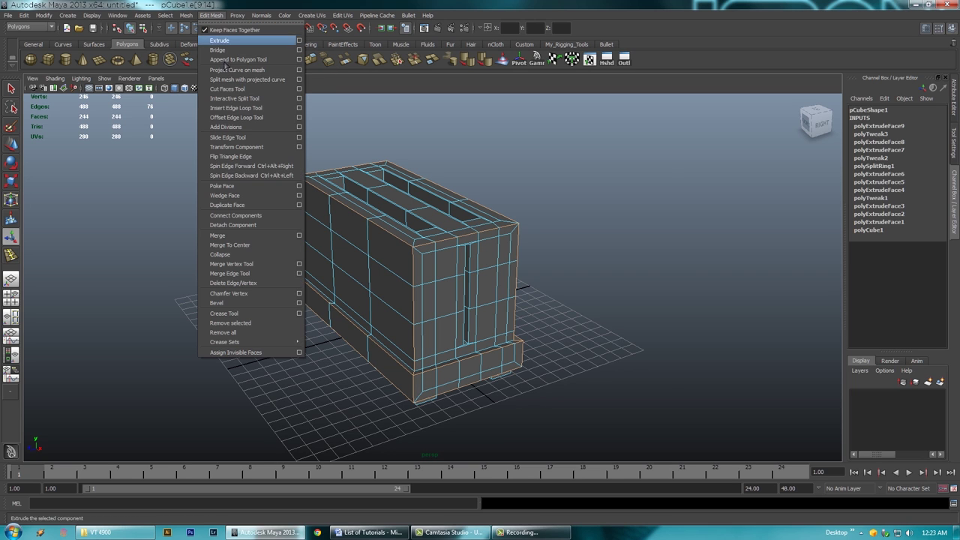
{"action": "left_click", "coordinate": [299, 302]}
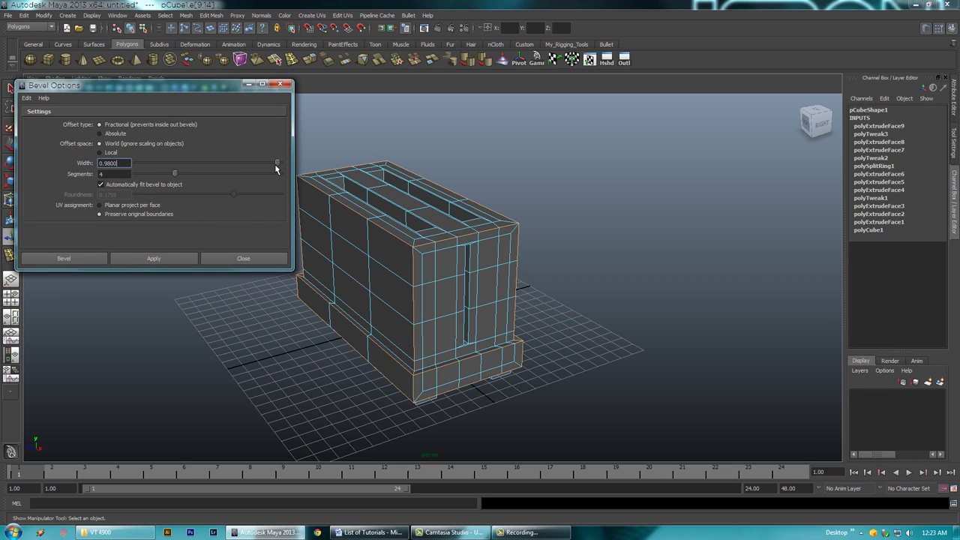
{"action": "left_click_drag", "start_coordinate": [264, 163], "coordinate": [266, 162]}
{"action": "left_click_drag", "start_coordinate": [118, 163], "coordinate": [111, 163]}
{"action": "key", "text": "Tab"}
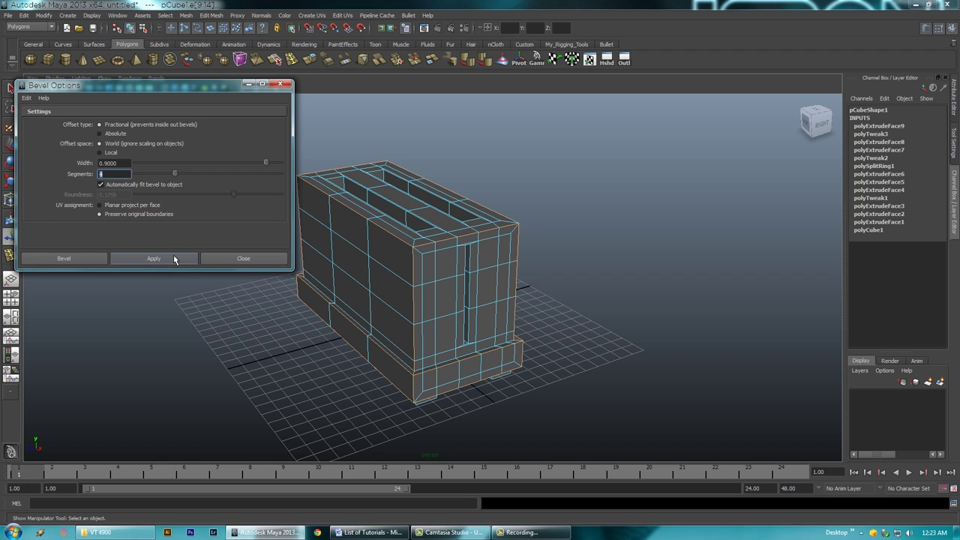
Try the bevel on the selected outer edges, checking the corners around the underside feet, and undo it
{"action": "left_click", "coordinate": [175, 258]}
{"action": "right_click_drag", "start_coordinate": [375, 321], "coordinate": [571, 325], "text": "alt"}
{"action": "left_click_drag", "start_coordinate": [542, 312], "coordinate": [455, 307], "text": "alt"}
{"action": "right_click_drag", "start_coordinate": [412, 321], "coordinate": [578, 326], "text": "alt"}
{"action": "middle_click_drag", "start_coordinate": [514, 279], "coordinate": [514, 255], "text": "alt"}
{"action": "left_click_drag", "start_coordinate": [514, 256], "coordinate": [573, 214], "text": "alt"}
{"action": "middle_click_drag", "start_coordinate": [442, 207], "coordinate": [559, 262], "text": "alt"}
{"action": "left_click_drag", "start_coordinate": [558, 261], "coordinate": [416, 296], "text": "alt"}
{"action": "right_click_drag", "start_coordinate": [416, 296], "coordinate": [214, 311], "text": "alt"}
{"action": "left_click_drag", "start_coordinate": [214, 312], "coordinate": [343, 306], "text": "alt"}
{"action": "right_click_drag", "start_coordinate": [343, 306], "coordinate": [639, 350], "text": "alt"}
{"action": "left_click_drag", "start_coordinate": [640, 350], "coordinate": [459, 299], "text": "alt"}
{"action": "left_click_drag", "start_coordinate": [542, 172], "coordinate": [521, 161], "text": "alt"}
{"action": "middle_click_drag", "start_coordinate": [520, 161], "coordinate": [501, 221], "text": "alt"}
{"action": "left_click_drag", "start_coordinate": [501, 221], "coordinate": [503, 178], "text": "alt"}
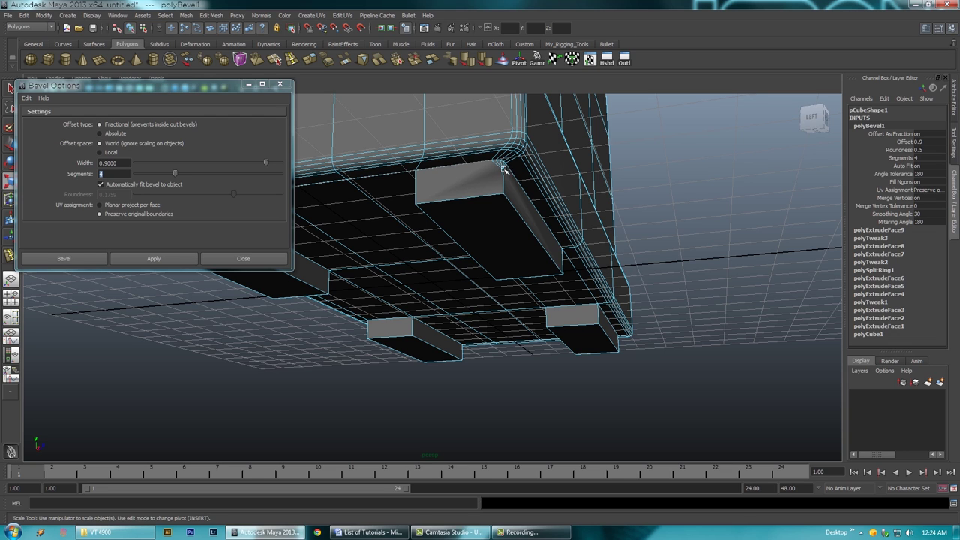
{"action": "key", "text": "ctrl+z"}
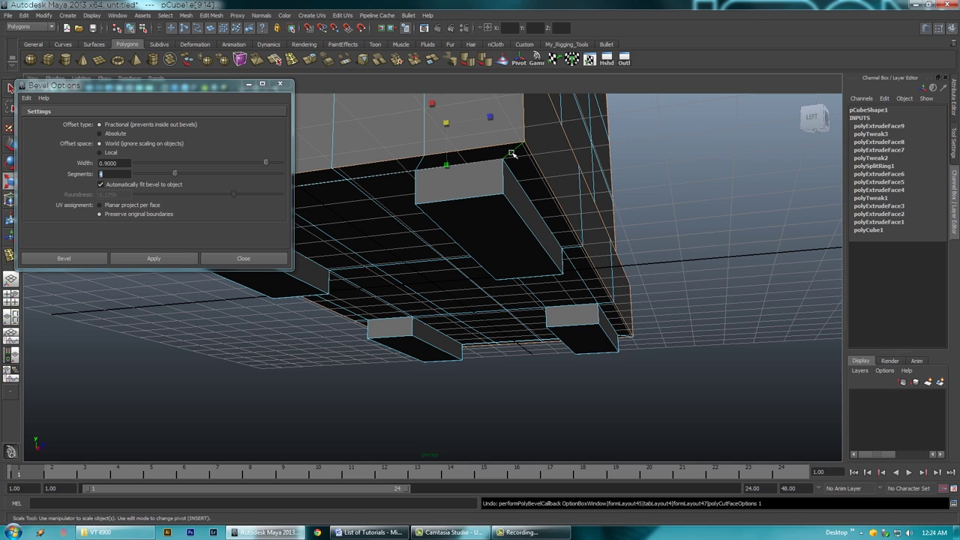
Add the lower perimeter edges of the feet to the outer edge selection, checking them from all sides
{"action": "left_click_drag", "start_coordinate": [500, 197], "coordinate": [517, 148], "text": "alt"}
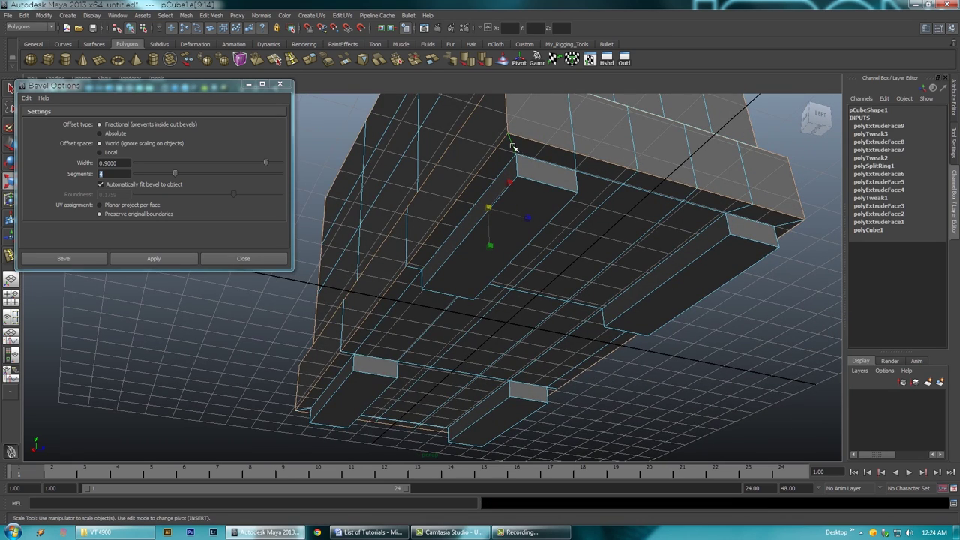
{"action": "left_click_drag", "start_coordinate": [525, 181], "coordinate": [548, 284], "text": "alt"}
{"action": "key", "text": "r"}
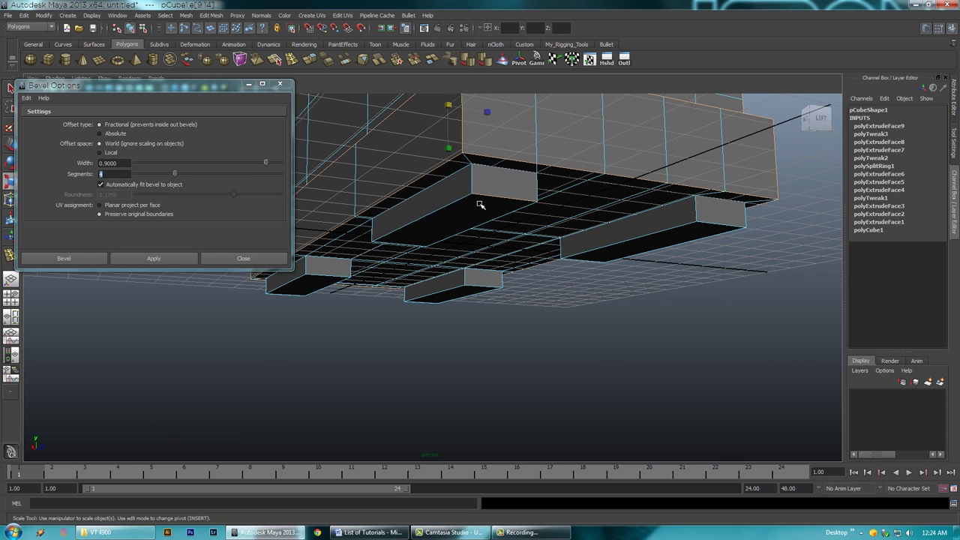
{"action": "left_click_drag", "start_coordinate": [462, 197], "coordinate": [408, 204], "text": "alt"}
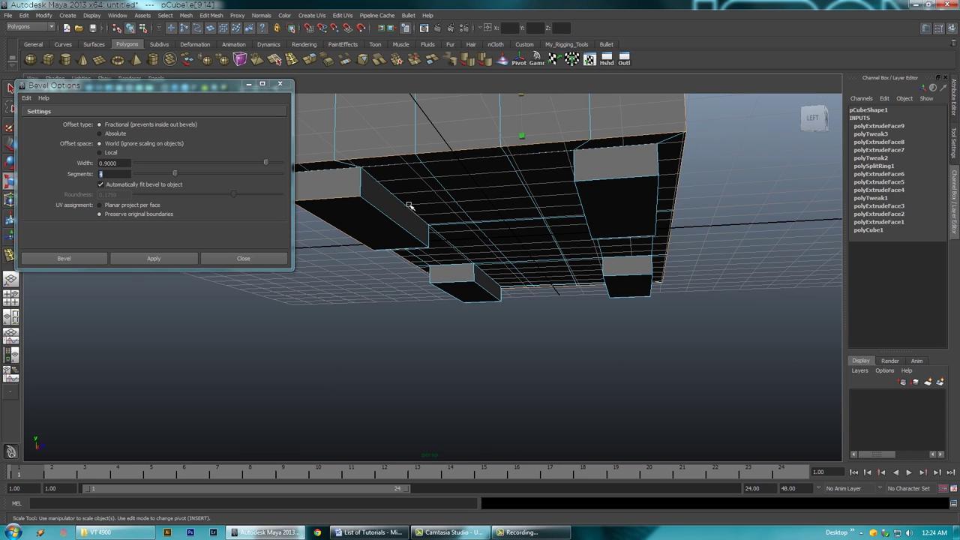
{"action": "left_click_drag", "start_coordinate": [411, 248], "coordinate": [444, 319], "text": "alt"}
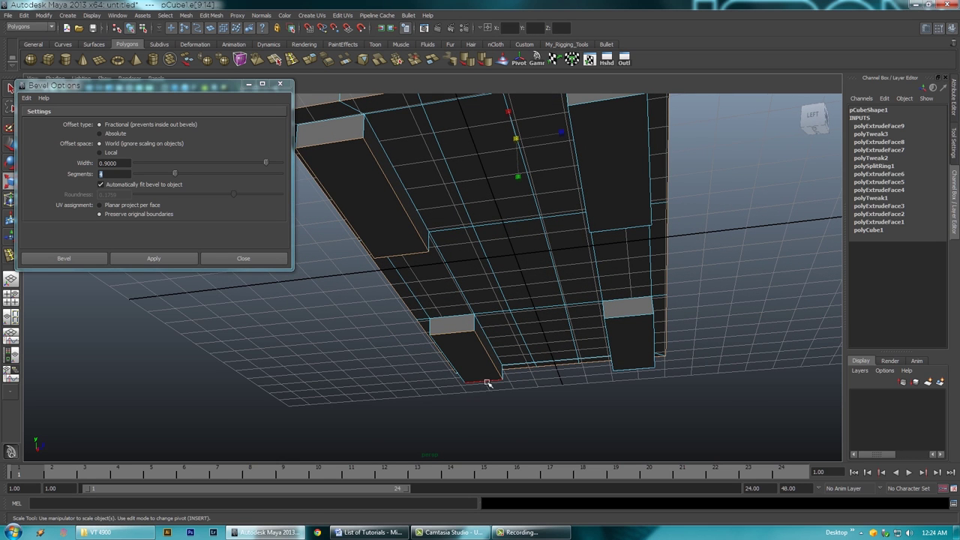
{"action": "left_click_drag", "start_coordinate": [482, 368], "coordinate": [389, 345], "text": "alt"}
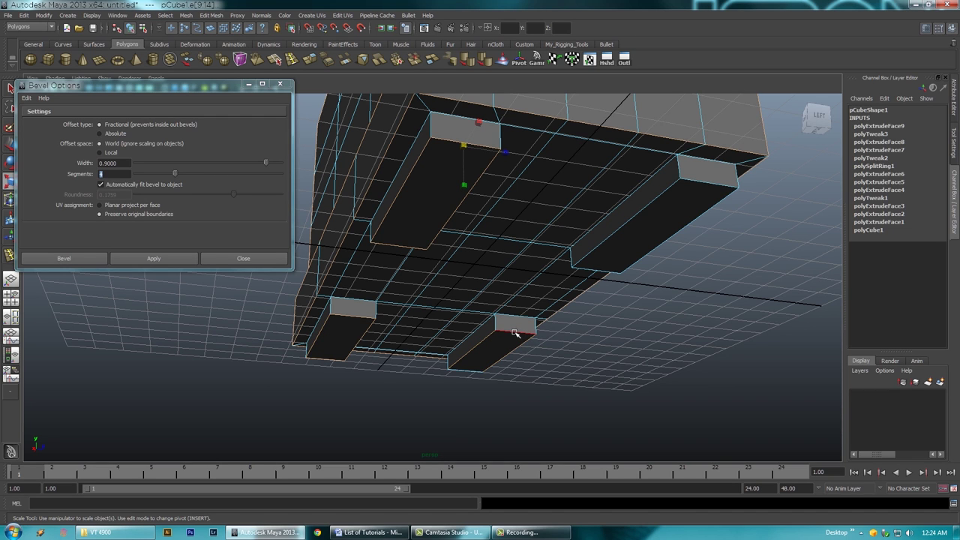
{"action": "left_click_drag", "start_coordinate": [491, 359], "coordinate": [518, 228], "text": "alt"}
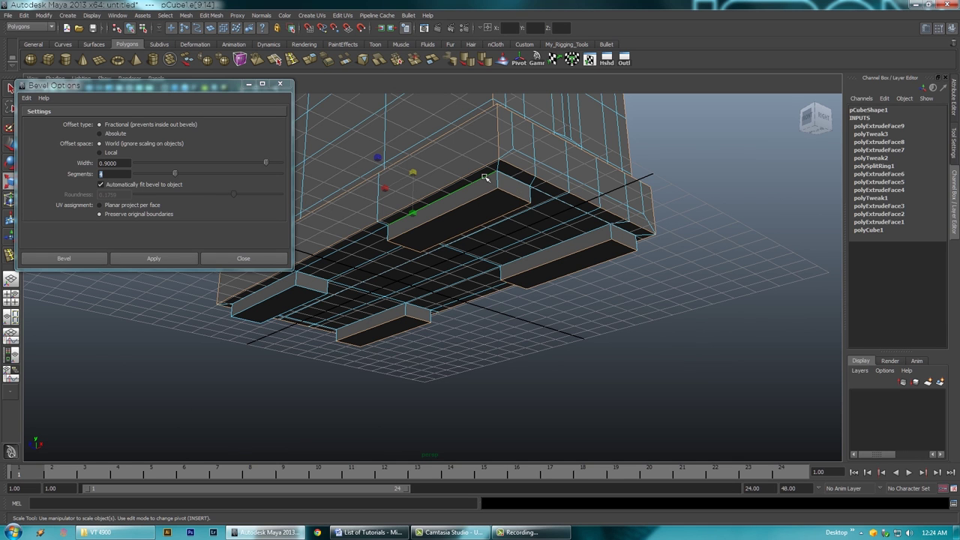
{"action": "left_click_drag", "start_coordinate": [520, 217], "coordinate": [425, 287], "text": "alt"}
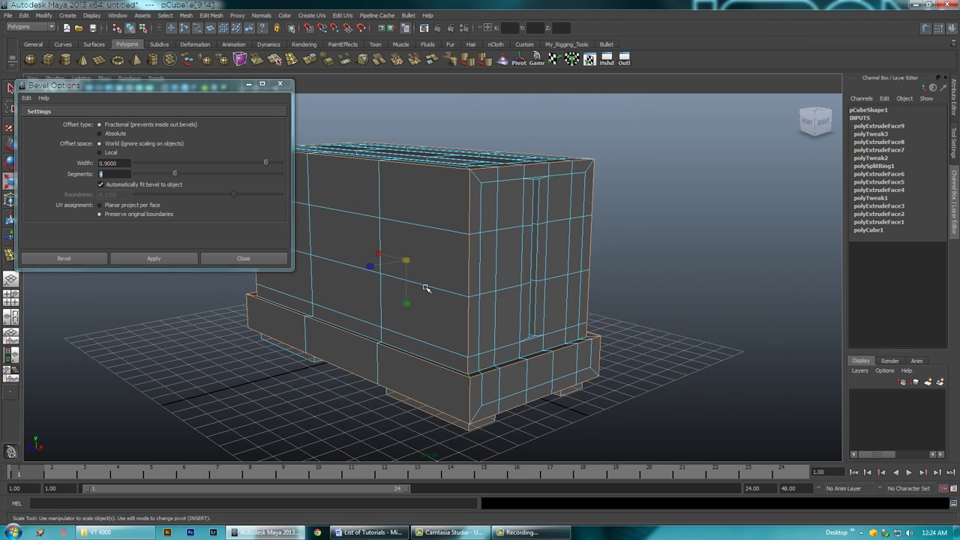
Try the bevel with the feet edges included, check the feet from below, and undo it
{"action": "left_click", "coordinate": [176, 258]}
{"action": "left_click_drag", "start_coordinate": [480, 354], "coordinate": [392, 368], "text": "alt"}
{"action": "right_click_drag", "start_coordinate": [393, 368], "coordinate": [491, 336], "text": "alt"}
{"action": "left_click_drag", "start_coordinate": [490, 336], "coordinate": [469, 237], "text": "alt"}
{"action": "middle_click_drag", "start_coordinate": [469, 238], "coordinate": [461, 150], "text": "alt"}
{"action": "right_click_drag", "start_coordinate": [467, 292], "coordinate": [538, 260], "text": "alt"}
{"action": "middle_click_drag", "start_coordinate": [537, 260], "coordinate": [500, 102], "text": "alt"}
{"action": "left_click_drag", "start_coordinate": [450, 248], "coordinate": [477, 210], "text": "alt"}
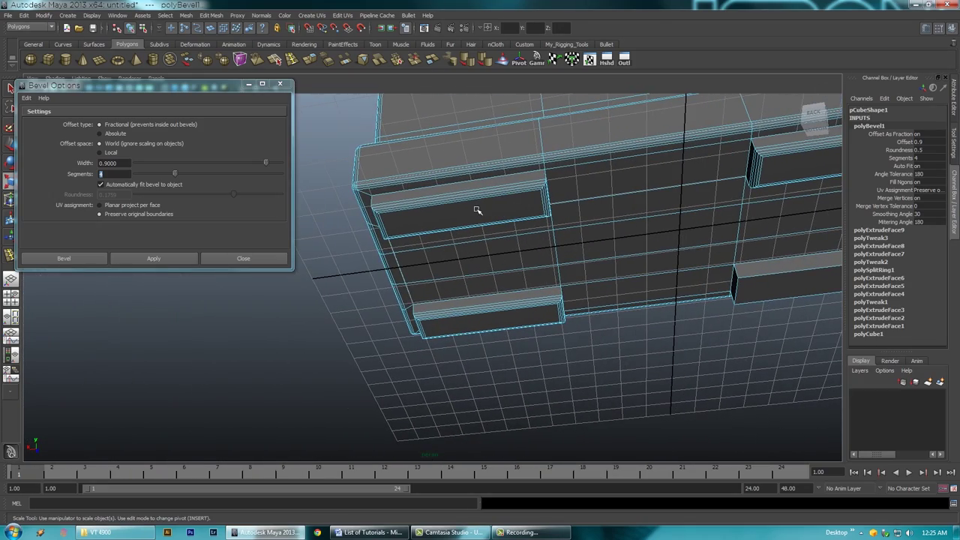
{"action": "left_click_drag", "start_coordinate": [571, 228], "coordinate": [590, 246], "text": "alt"}
{"action": "key", "text": "ctrl+z"}
Add the missing lower edges of the remaining foot to the selection and check the base from several sides
{"action": "left_click_drag", "start_coordinate": [653, 240], "coordinate": [574, 241], "text": "alt"}
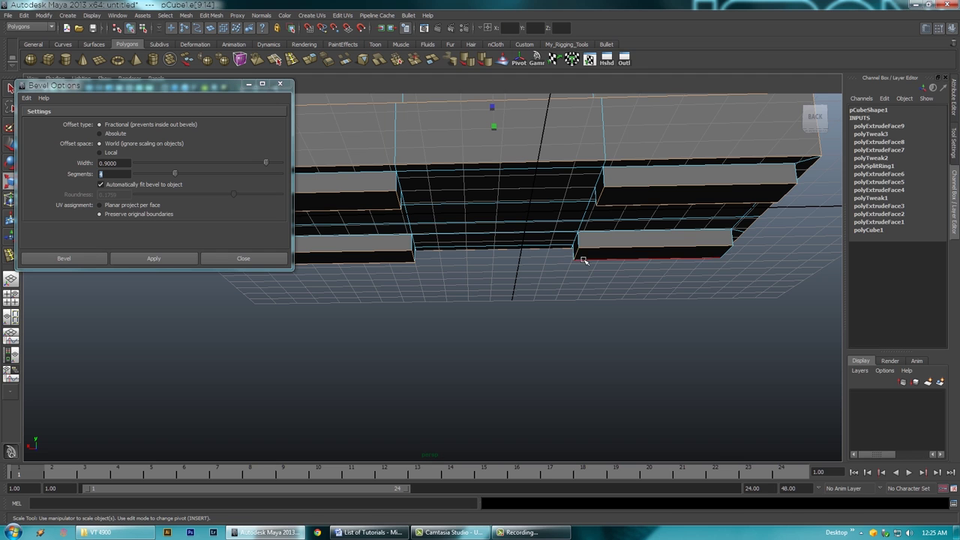
{"action": "left_click_drag", "start_coordinate": [677, 258], "coordinate": [578, 236], "text": "alt"}
{"action": "left_click_drag", "start_coordinate": [502, 246], "coordinate": [524, 227], "text": "alt"}
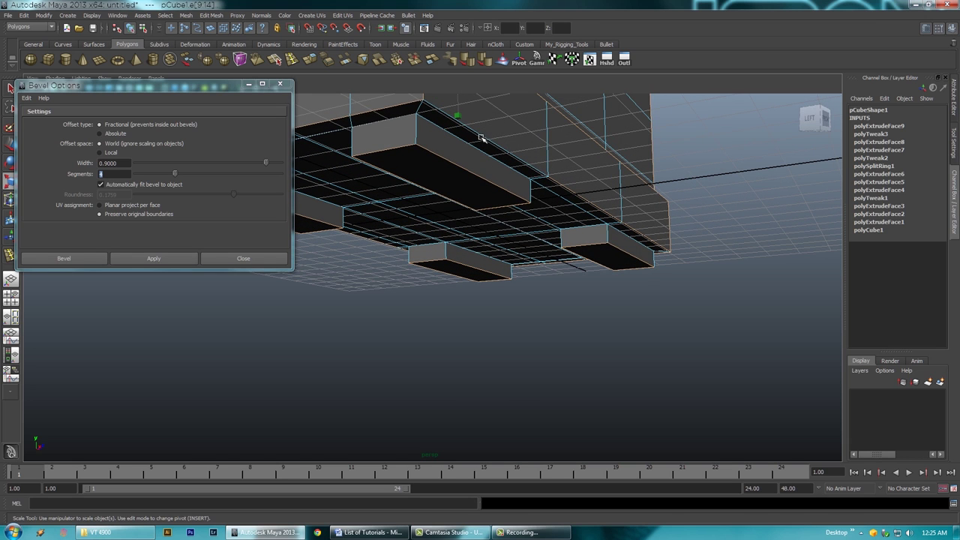
{"action": "left_click_drag", "start_coordinate": [512, 198], "coordinate": [554, 212], "text": "alt"}
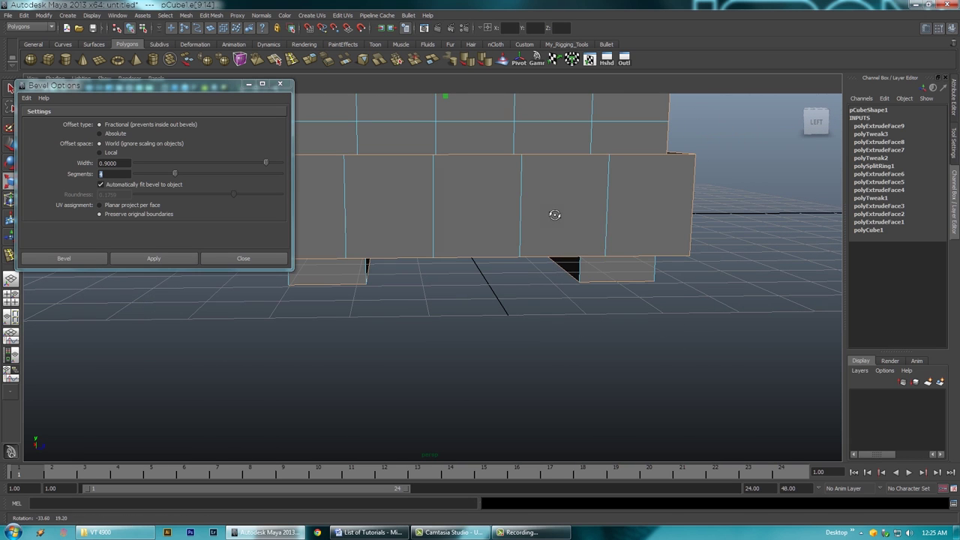
{"action": "right_click_drag", "start_coordinate": [664, 276], "coordinate": [503, 280], "text": "alt"}
{"action": "left_click_drag", "start_coordinate": [503, 280], "coordinate": [613, 266], "text": "alt"}
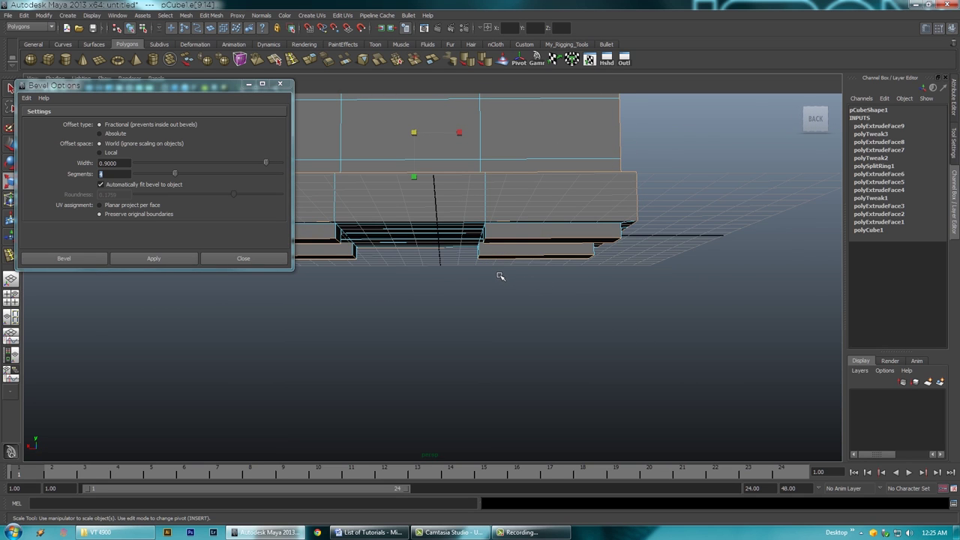
{"action": "mouse_move", "coordinate": [503, 271]}
{"action": "left_mouse_down", "text": "alt"}
{"action": "mouse_move", "coordinate": [520, 252]}
{"action": "mouse_move", "coordinate": [555, 251]}
{"action": "mouse_move", "coordinate": [513, 246]}
{"action": "mouse_move", "coordinate": [540, 247]}
{"action": "mouse_move", "coordinate": [535, 236]}
{"action": "mouse_move", "coordinate": [510, 279]}
{"action": "left_mouse_up", "text": "alt"}
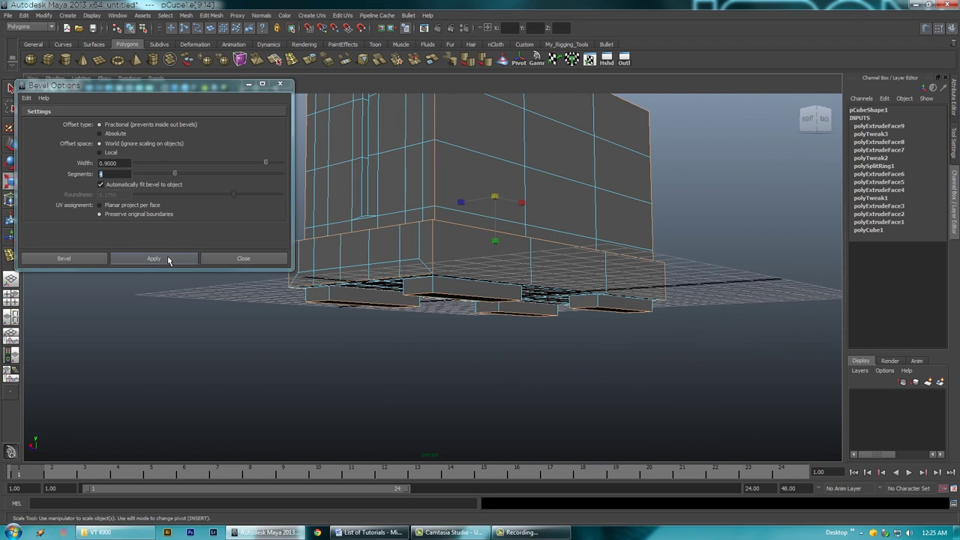
Apply the bevel to the selected outer and feet edges with width 0.9 and 4 segments, and inspect the underside corners
{"action": "left_click", "coordinate": [154, 258]}
{"action": "left_click_drag", "start_coordinate": [451, 311], "coordinate": [465, 288], "text": "alt"}
{"action": "scroll", "coordinate": [533, 304], "scroll_direction": "up", "scroll_amount": 4}
{"action": "middle_click_drag", "start_coordinate": [490, 270], "coordinate": [462, 277], "text": "alt"}
{"action": "right_click_drag", "start_coordinate": [462, 277], "coordinate": [486, 189], "text": "alt"}
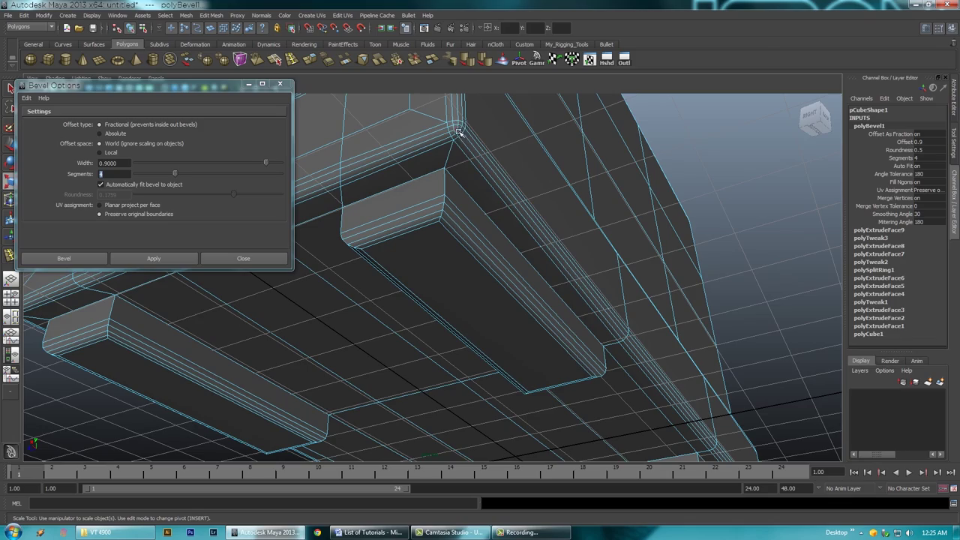
{"action": "middle_click_drag", "start_coordinate": [540, 237], "coordinate": [456, 227], "text": "alt"}
{"action": "left_click_drag", "start_coordinate": [455, 227], "coordinate": [504, 289], "text": "alt"}
Return to object mode, deselect the toaster, close the Bevel options and review the rounded body
{"action": "right_click_drag", "start_coordinate": [405, 303], "coordinate": [450, 291]}
{"action": "left_click", "coordinate": [579, 276]}
{"action": "left_click_drag", "start_coordinate": [577, 275], "coordinate": [494, 345], "text": "alt"}
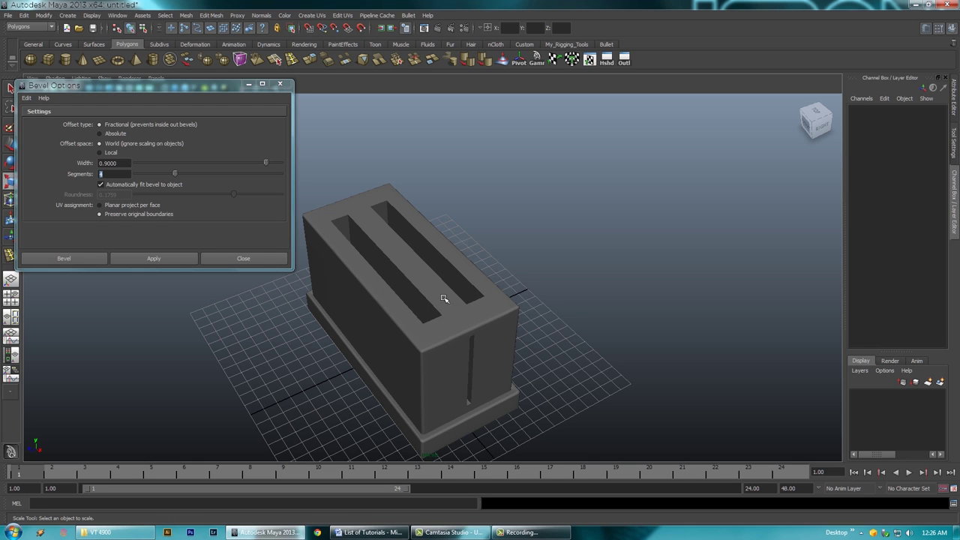
{"action": "mouse_move", "coordinate": [466, 330]}
{"action": "left_mouse_down", "text": "alt"}
{"action": "mouse_move", "coordinate": [448, 313]}
{"action": "mouse_move", "coordinate": [462, 322]}
{"action": "mouse_move", "coordinate": [445, 276]}
{"action": "mouse_move", "coordinate": [461, 291]}
{"action": "mouse_move", "coordinate": [454, 274]}
{"action": "mouse_move", "coordinate": [463, 324]}
{"action": "mouse_move", "coordinate": [505, 328]}
{"action": "mouse_move", "coordinate": [469, 327]}
{"action": "left_mouse_up", "text": "alt"}
{"action": "left_click", "coordinate": [280, 83]}
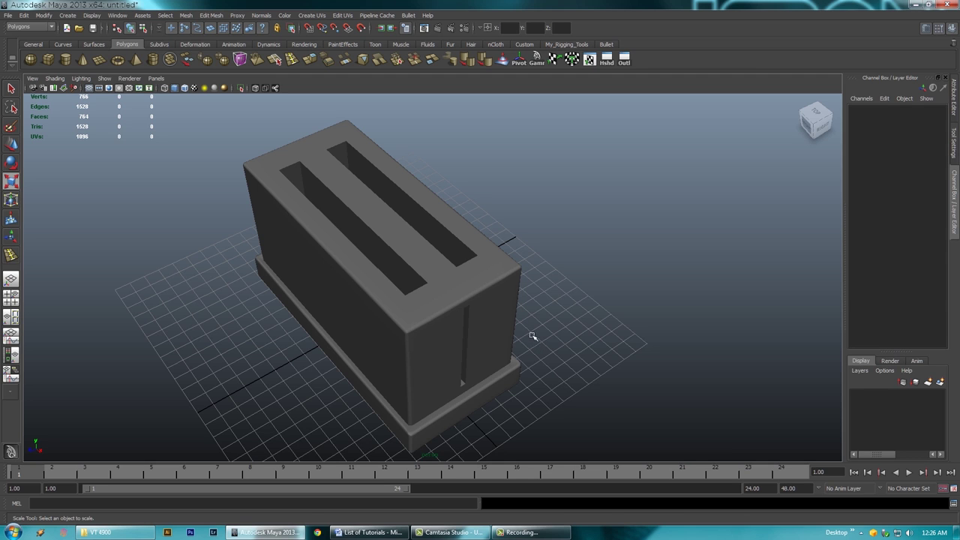
{"action": "left_click_drag", "start_coordinate": [524, 353], "coordinate": [430, 298], "text": "alt"}
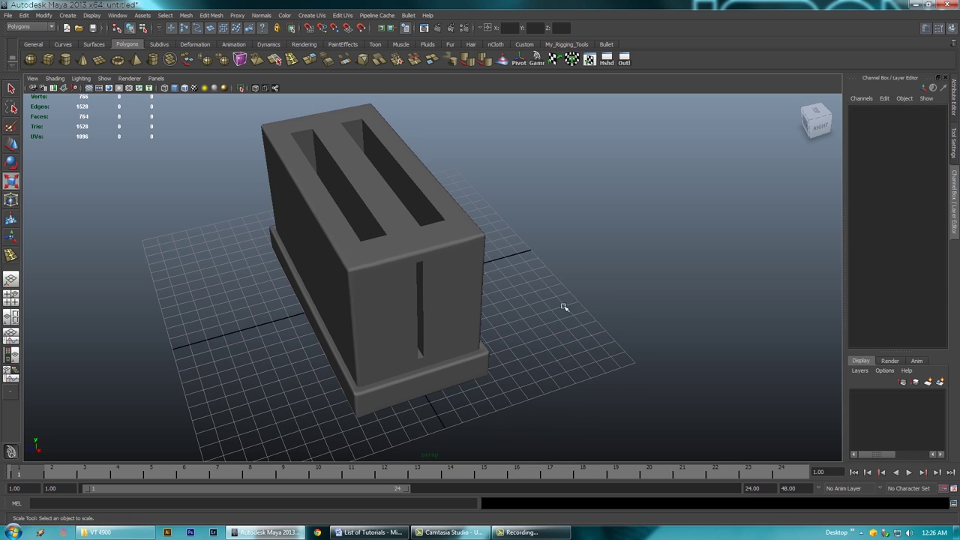
{"action": "left_click_drag", "start_coordinate": [479, 318], "coordinate": [493, 313], "text": "alt"}
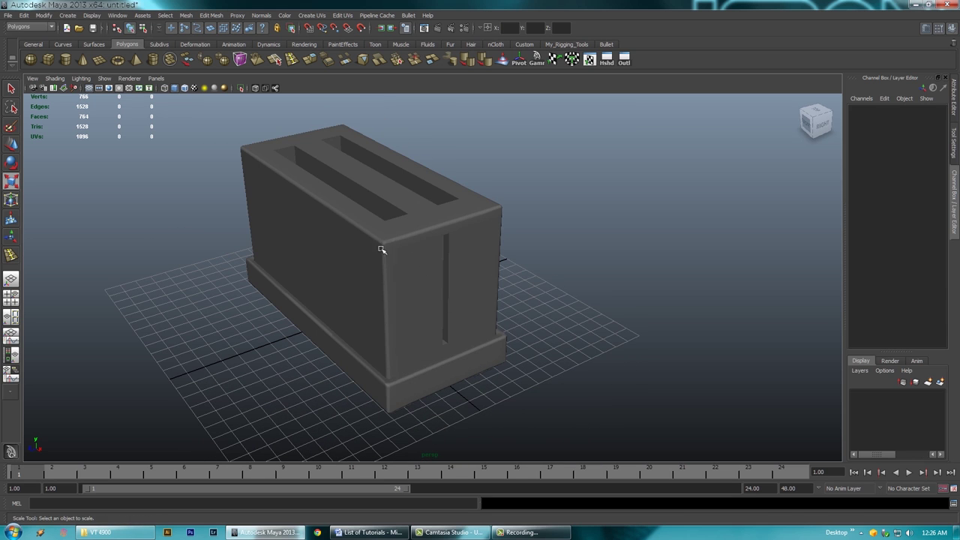
Draw the narrow base of a new polygon cube in the wireframe top view, crossing the toaster's grooved end
{"action": "left_click", "coordinate": [48, 59]}
{"action": "left_click_drag", "start_coordinate": [497, 368], "coordinate": [528, 394], "text": "alt"}
{"action": "key", "text": "space"}
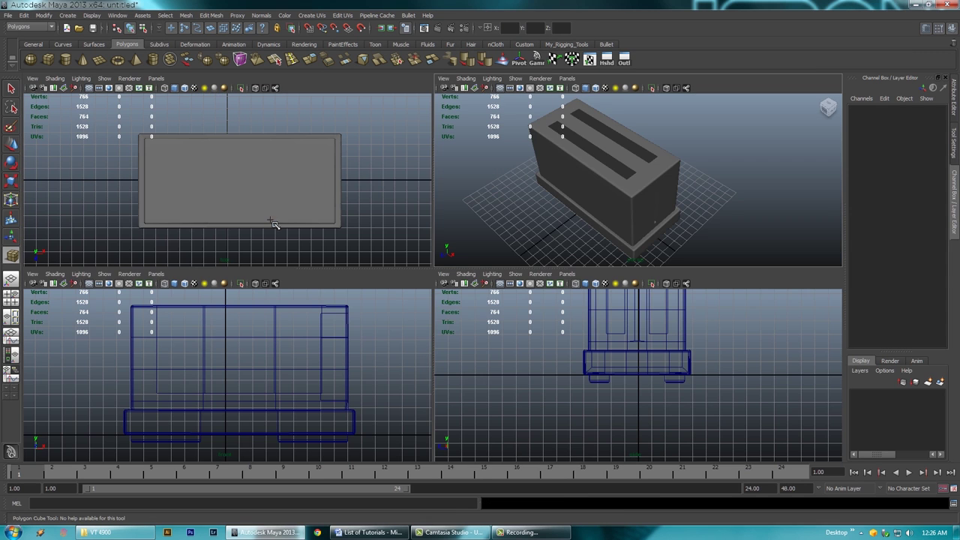
{"action": "key", "text": "space"}
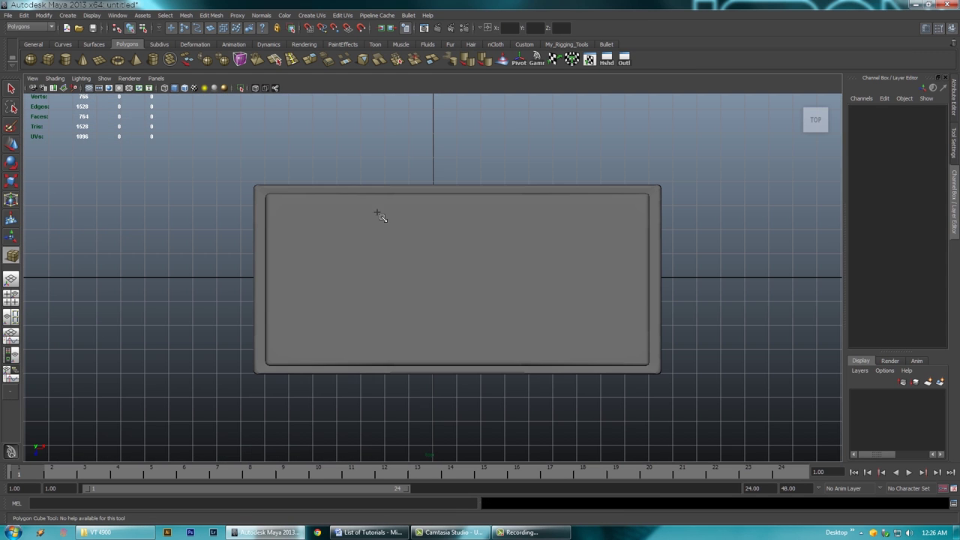
{"action": "left_click", "coordinate": [164, 87]}
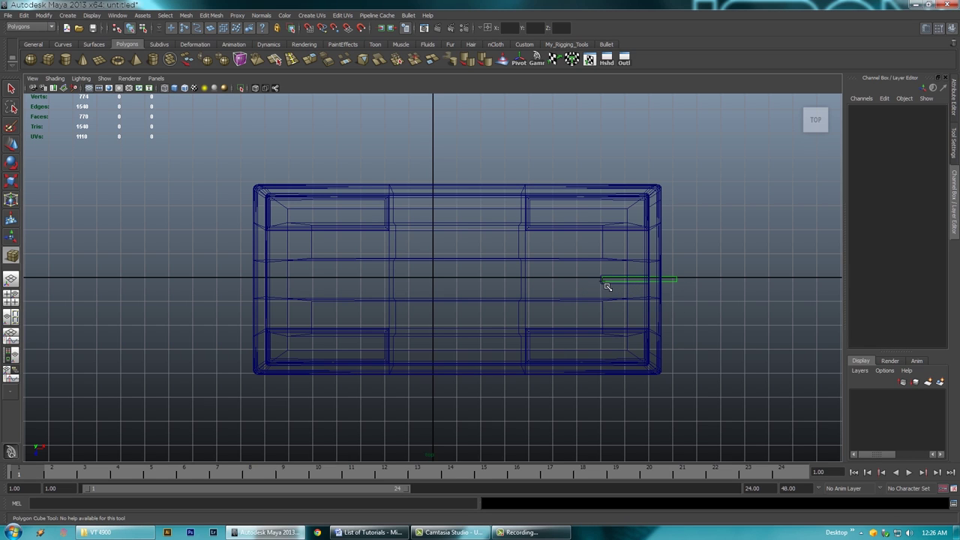
{"action": "left_click_drag", "start_coordinate": [603, 281], "coordinate": [602, 282]}
Give the narrow box its height in the side view and raise it to the groove's upper end, at about Y 8.5
{"action": "key", "text": "space"}
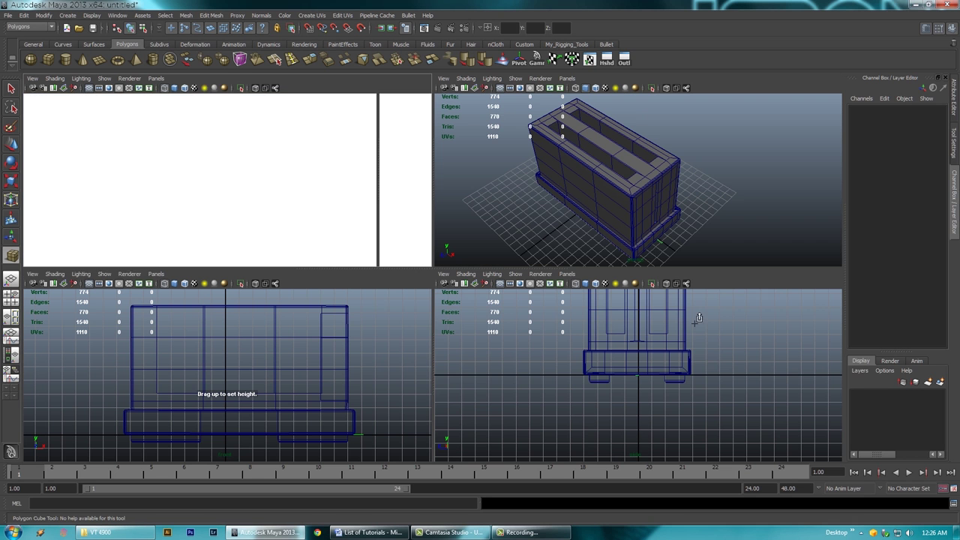
{"action": "key", "text": "space"}
{"action": "right_click_drag", "start_coordinate": [525, 267], "coordinate": [480, 271], "text": "alt"}
{"action": "middle_click_drag", "start_coordinate": [483, 273], "coordinate": [455, 345], "text": "alt"}
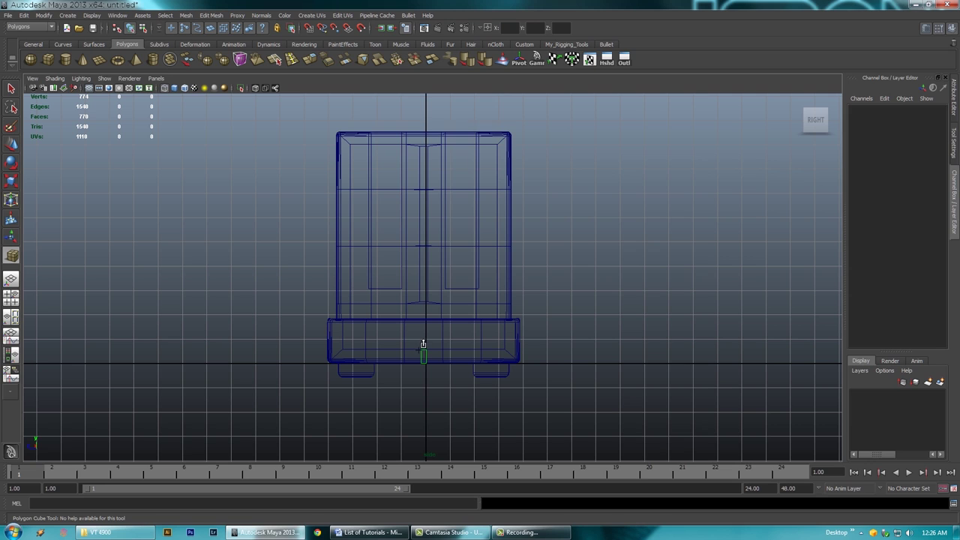
{"action": "left_click_drag", "start_coordinate": [423, 343], "coordinate": [419, 124]}
{"action": "key", "text": "w"}
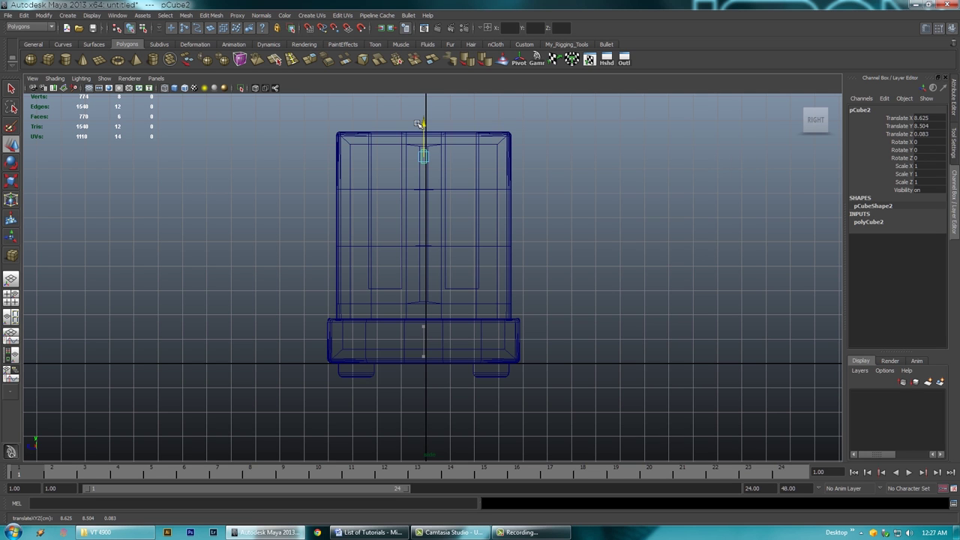
Scale the lever box to about 0.80 in X and 0.34 in Y, move it to about X 8.49, and deselect it
{"action": "key", "text": "space"}
{"action": "key", "text": "space"}
{"action": "left_click_drag", "start_coordinate": [688, 207], "coordinate": [421, 298], "text": "alt"}
{"action": "right_click_drag", "start_coordinate": [422, 298], "coordinate": [434, 273], "text": "alt"}
{"action": "middle_click_drag", "start_coordinate": [433, 273], "coordinate": [460, 305], "text": "alt"}
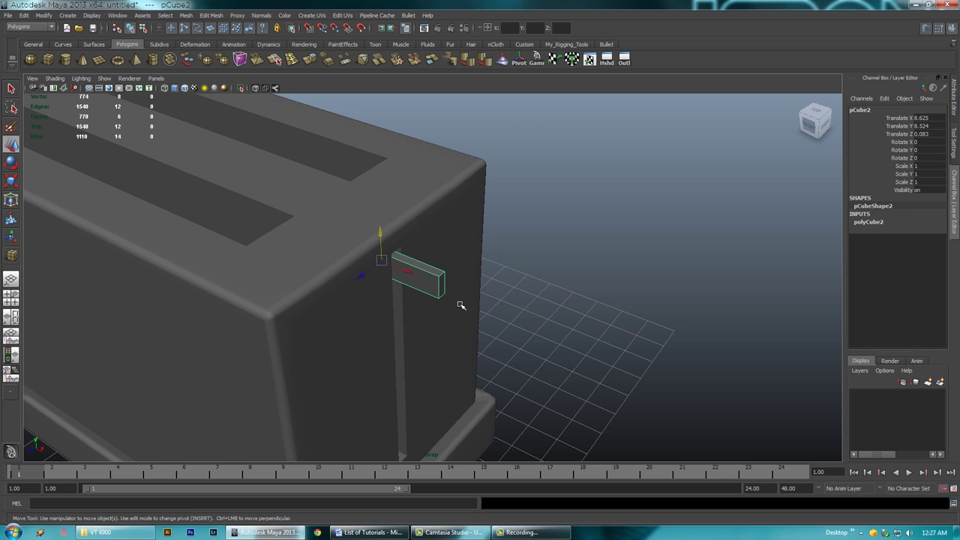
{"action": "key", "text": "r"}
{"action": "left_click_drag", "start_coordinate": [383, 227], "coordinate": [392, 276]}
{"action": "key", "text": "w"}
{"action": "middle_click_drag", "start_coordinate": [392, 278], "coordinate": [391, 280]}
{"action": "left_click_drag", "start_coordinate": [392, 280], "coordinate": [439, 277], "text": "alt"}
{"action": "left_click_drag", "start_coordinate": [403, 249], "coordinate": [436, 284], "text": "alt"}
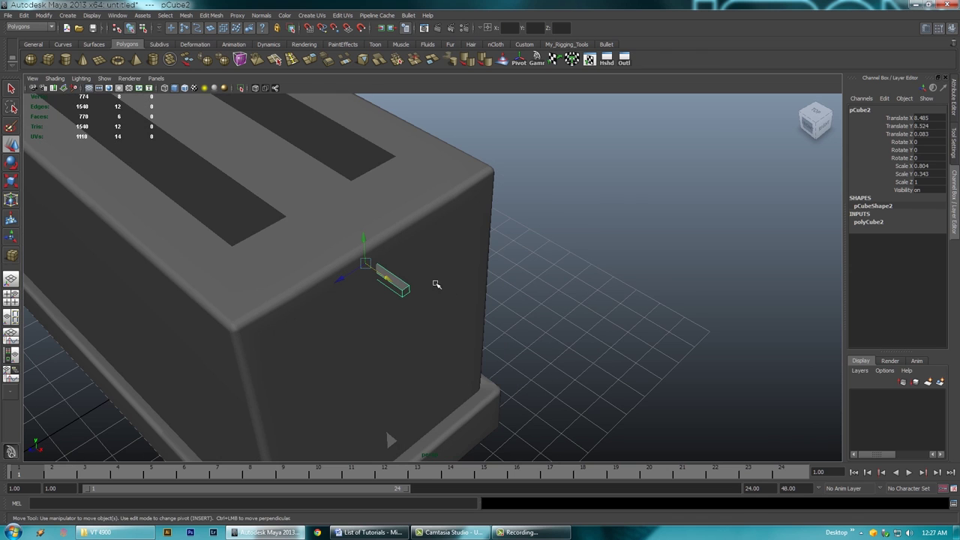
{"action": "left_click_drag", "start_coordinate": [565, 302], "coordinate": [583, 298], "text": "alt"}
{"action": "left_click", "coordinate": [582, 297]}
Draw the small, nearly square base of another polygon cube in the top view around the lever's outer end
{"action": "right_click_drag", "start_coordinate": [493, 300], "coordinate": [428, 307], "text": "alt"}
{"action": "left_click_drag", "start_coordinate": [472, 323], "coordinate": [532, 308], "text": "alt"}
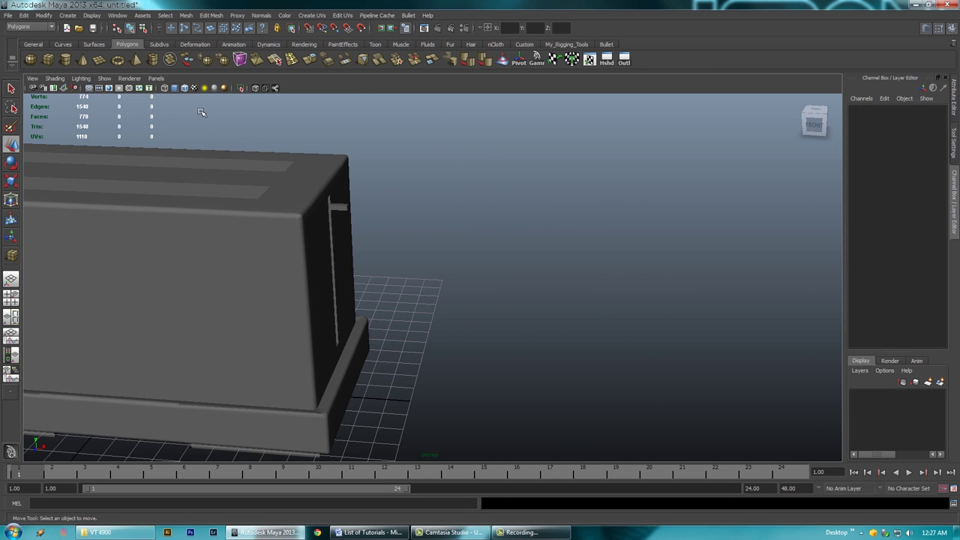
{"action": "left_click", "coordinate": [48, 60]}
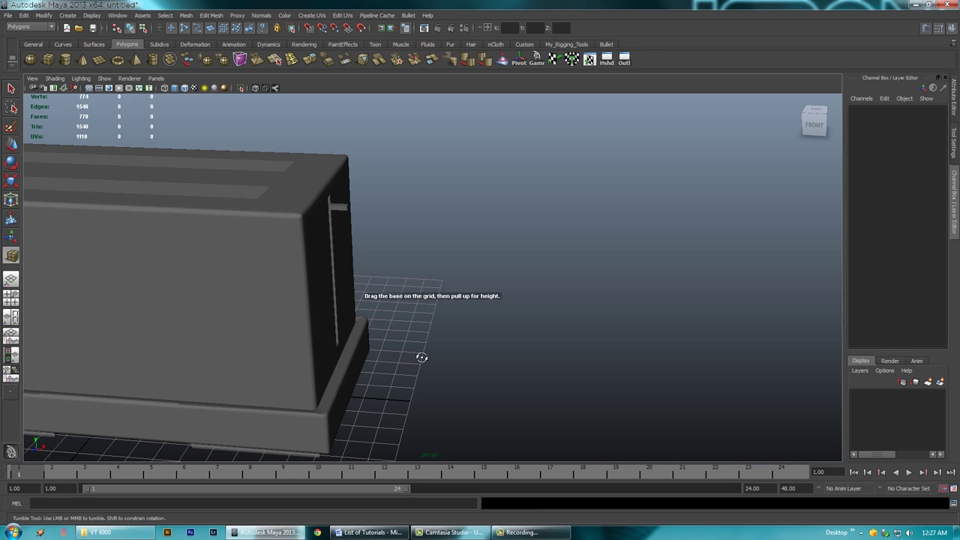
{"action": "left_click_drag", "start_coordinate": [417, 353], "coordinate": [428, 372], "text": "alt"}
{"action": "key", "text": "space"}
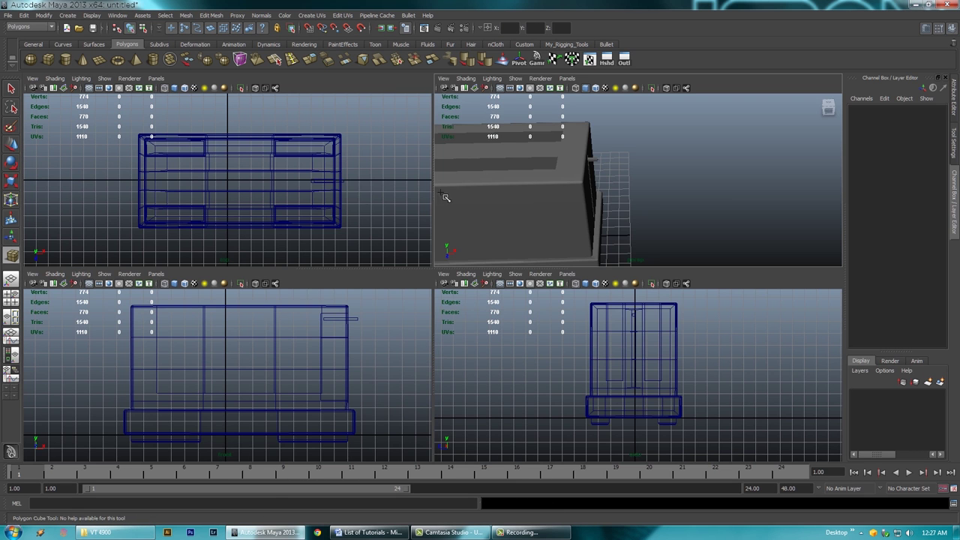
{"action": "key", "text": "space"}
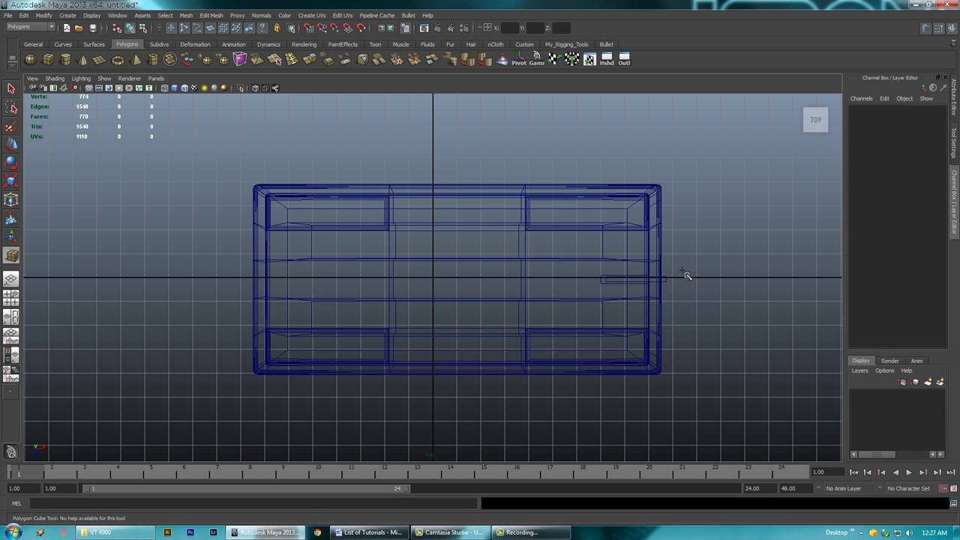
{"action": "left_click_drag", "start_coordinate": [675, 290], "coordinate": [669, 303]}
{"action": "left_click_drag", "start_coordinate": [668, 297], "coordinate": [668, 297]}
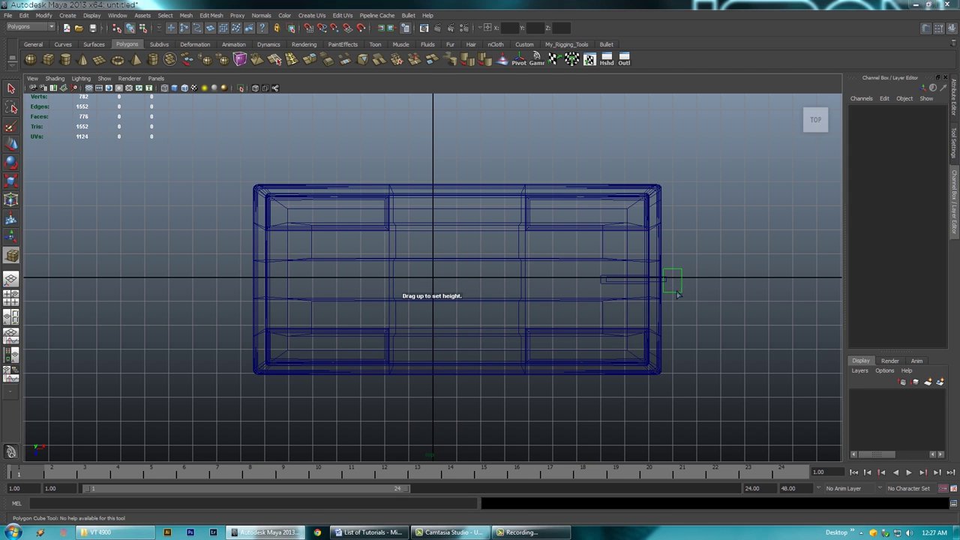
Set the new block's height in the side view and return to the perspective view
{"action": "key", "text": "space"}
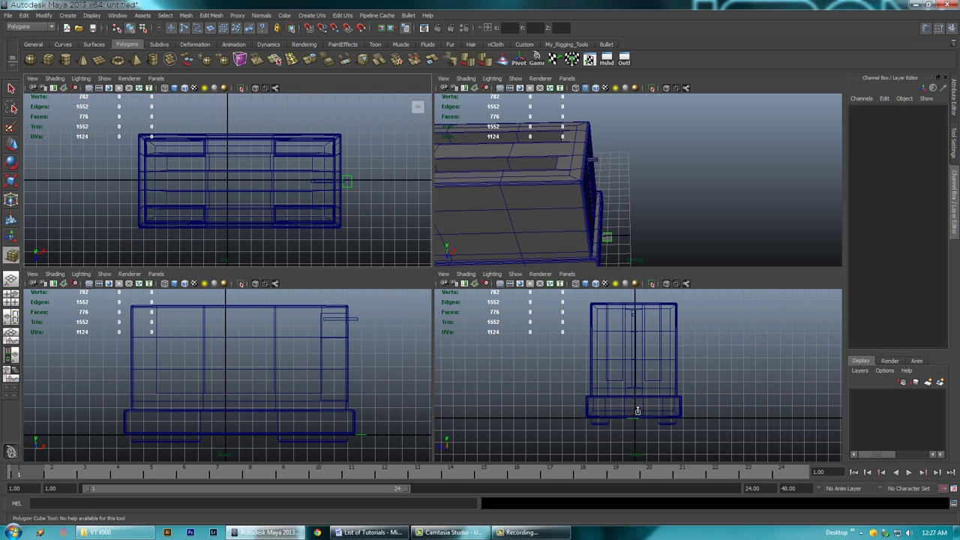
{"action": "key", "text": "space"}
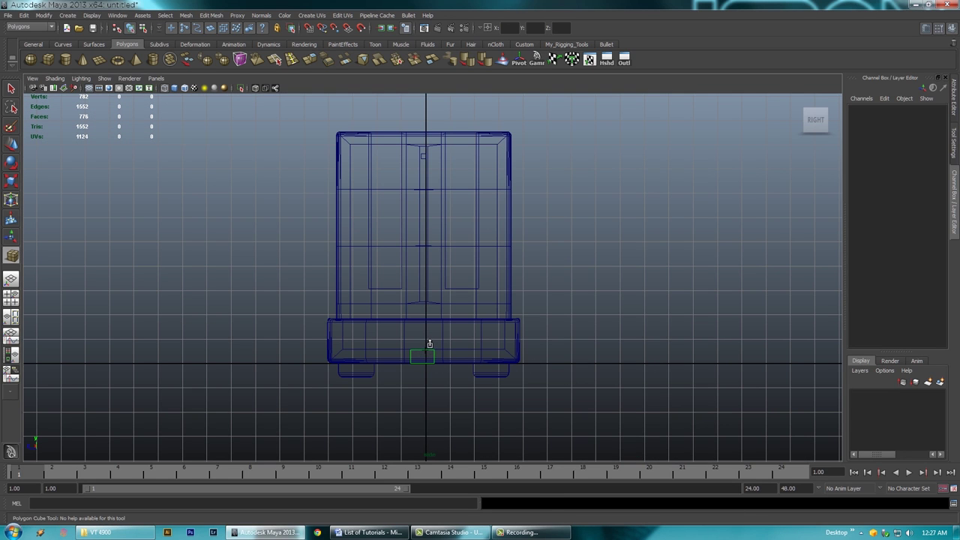
{"action": "left_click_drag", "start_coordinate": [430, 345], "coordinate": [430, 344]}
{"action": "key", "text": "space"}
{"action": "key", "text": "space"}
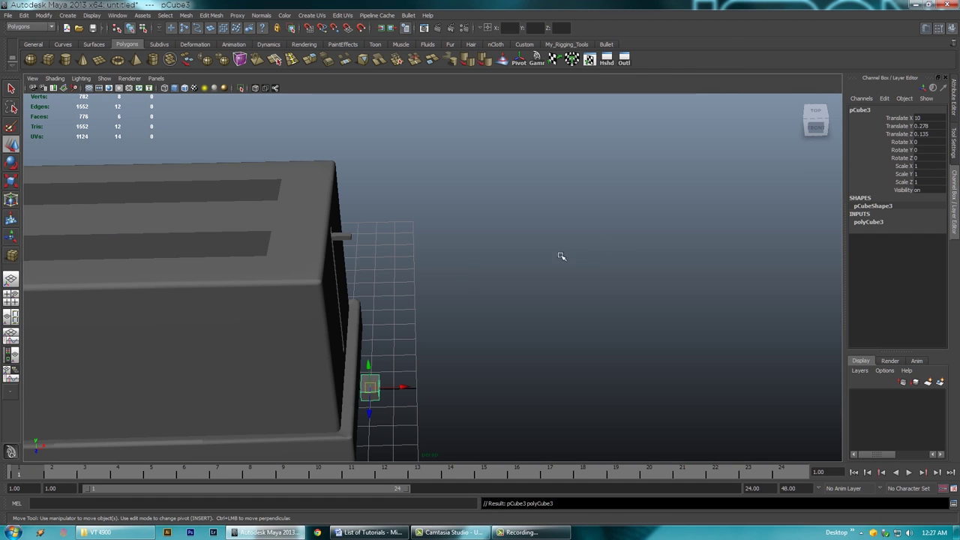
Move the small block up onto the lever's outer end, at about X 9.54 and Y 8.49, ready for scaling
{"action": "left_click_drag", "start_coordinate": [367, 350], "coordinate": [342, 211]}
{"action": "left_click_drag", "start_coordinate": [358, 248], "coordinate": [374, 317], "text": "alt"}
{"action": "key", "text": "r"}
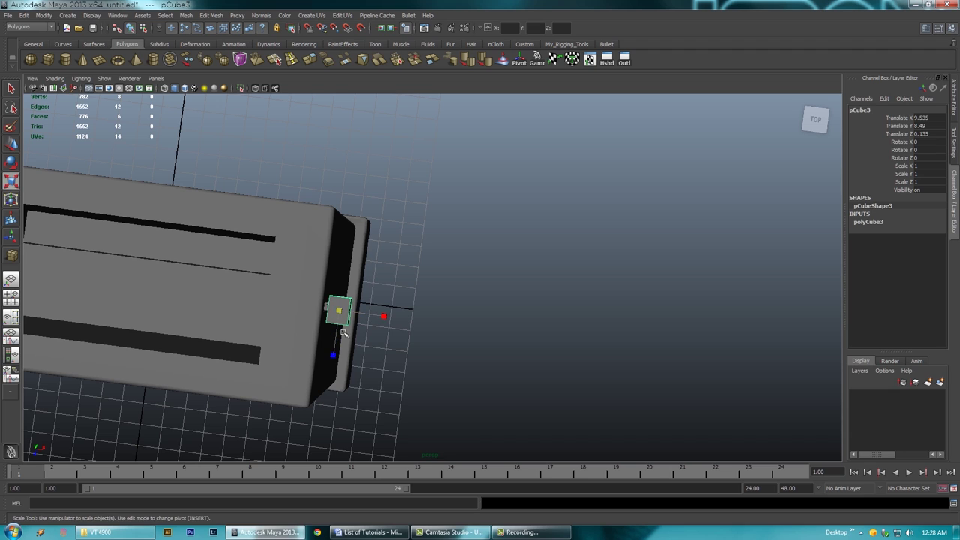
Scale the handle block to about 1.46 in X and 1.74 in Z, and move it to about X 9.8
{"action": "left_click_drag", "start_coordinate": [333, 355], "coordinate": [333, 394]}
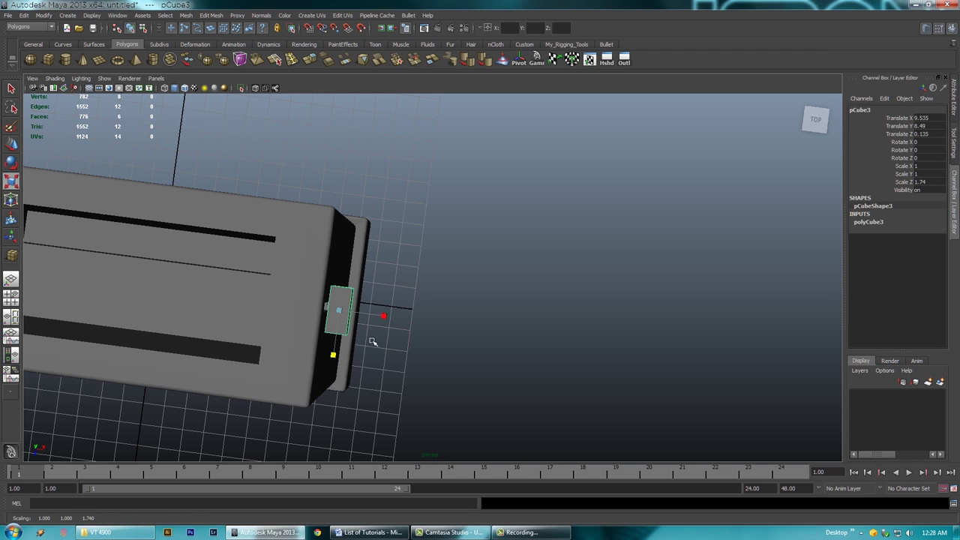
{"action": "left_click_drag", "start_coordinate": [383, 317], "coordinate": [393, 278]}
{"action": "key", "text": "w"}
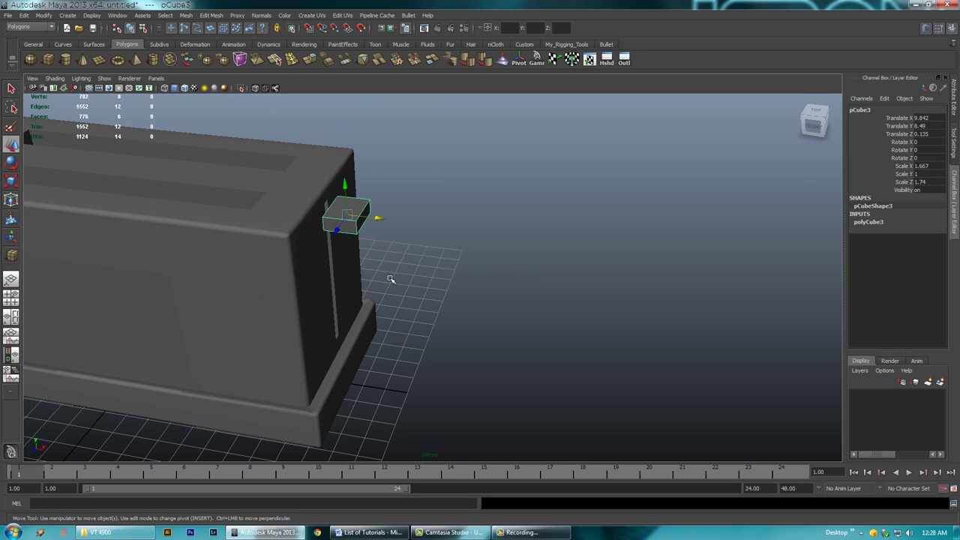
{"action": "key", "text": "r"}
{"action": "left_click_drag", "start_coordinate": [389, 219], "coordinate": [384, 219]}
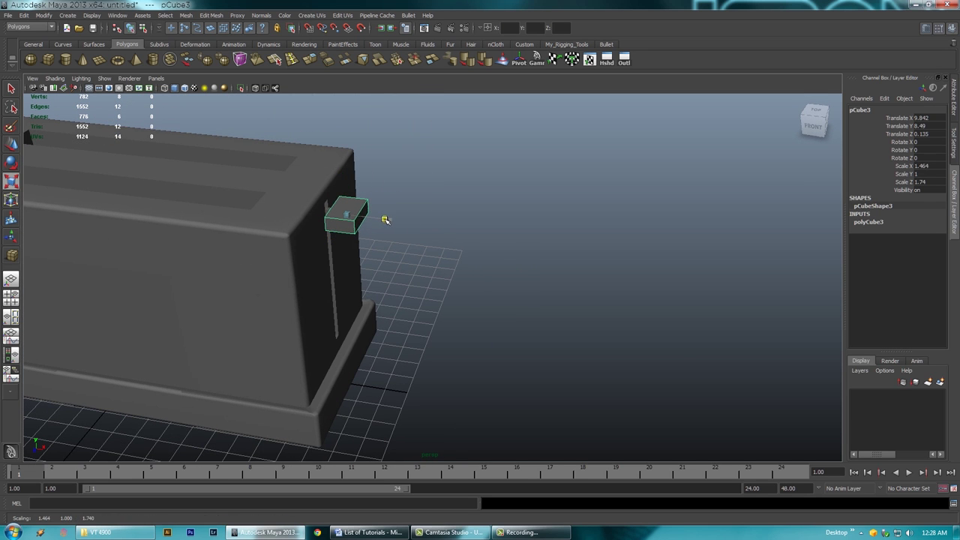
{"action": "key", "text": "w"}
{"action": "left_click_drag", "start_coordinate": [377, 217], "coordinate": [306, 230]}
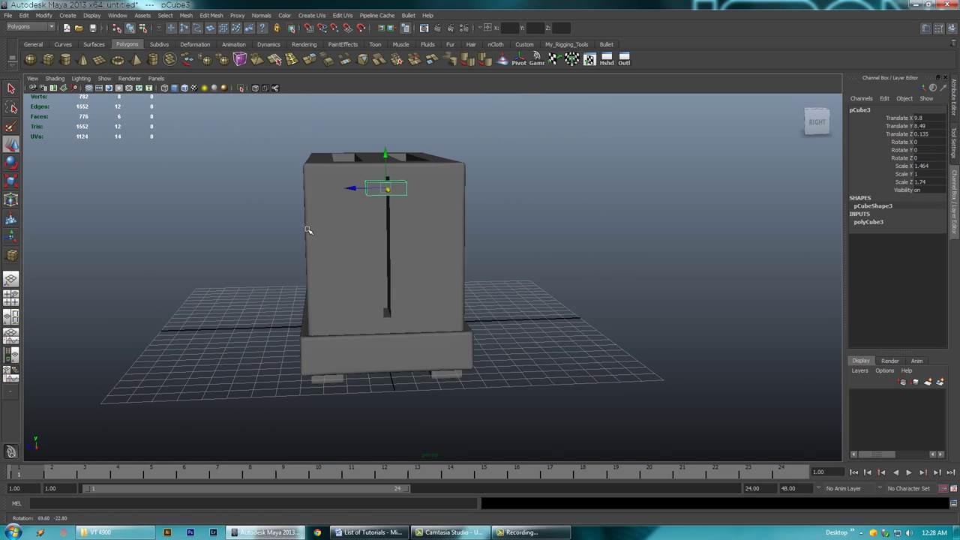
Align the handle block to the lever's centre along Z with the Align Tool, using the lever as the reference object
{"action": "right_click_drag", "start_coordinate": [306, 229], "coordinate": [439, 251], "text": "alt"}
{"action": "left_click_drag", "start_coordinate": [439, 251], "coordinate": [388, 280], "text": "alt"}
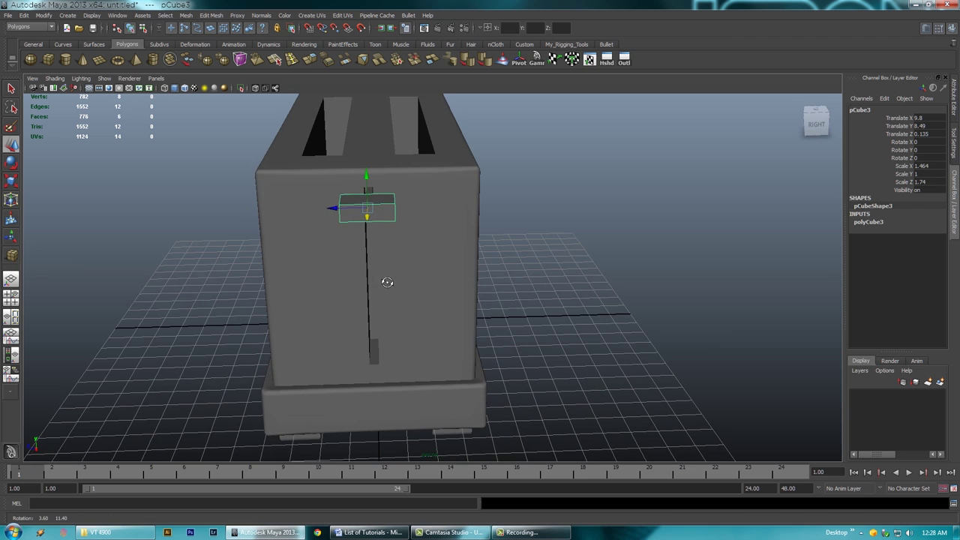
{"action": "right_click_drag", "start_coordinate": [388, 280], "coordinate": [405, 258], "text": "alt"}
{"action": "left_click_drag", "start_coordinate": [406, 258], "coordinate": [480, 285], "text": "alt"}
{"action": "scroll", "coordinate": [481, 285], "scroll_direction": "up", "scroll_amount": 2}
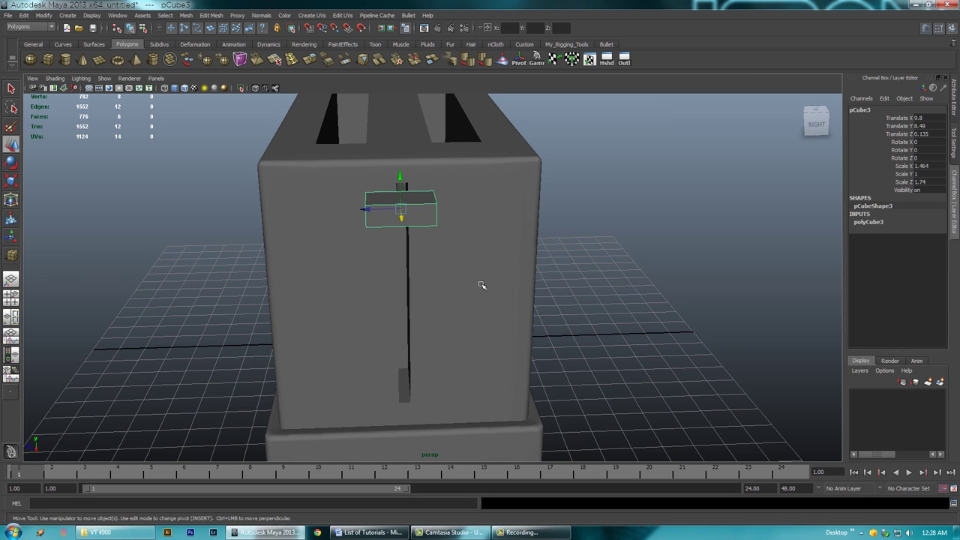
{"action": "key", "text": "f"}
{"action": "right_click_drag", "start_coordinate": [424, 257], "coordinate": [375, 262], "text": "alt"}
{"action": "left_click_drag", "start_coordinate": [457, 268], "coordinate": [473, 300], "text": "alt"}
{"action": "scroll", "coordinate": [482, 266], "scroll_direction": "down", "scroll_amount": 3}
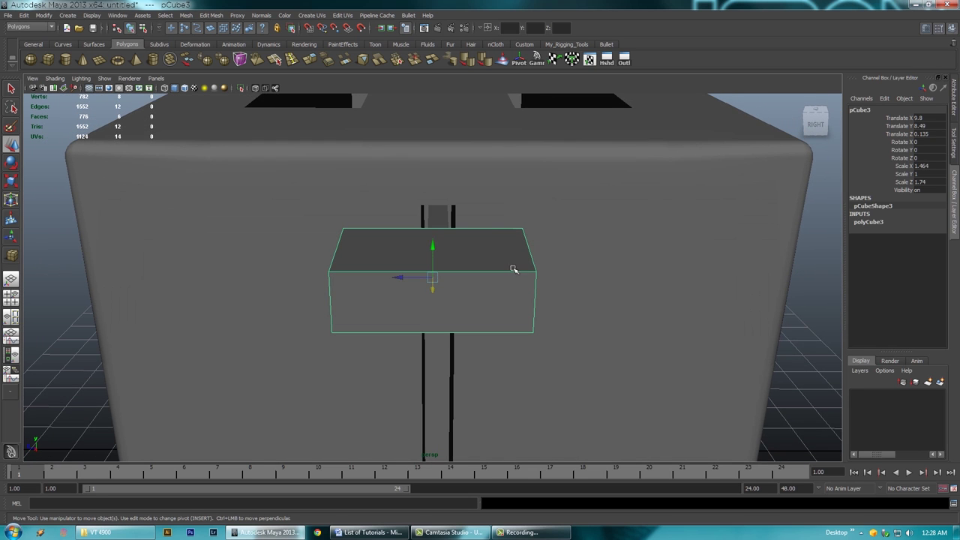
{"action": "left_click", "coordinate": [442, 219]}
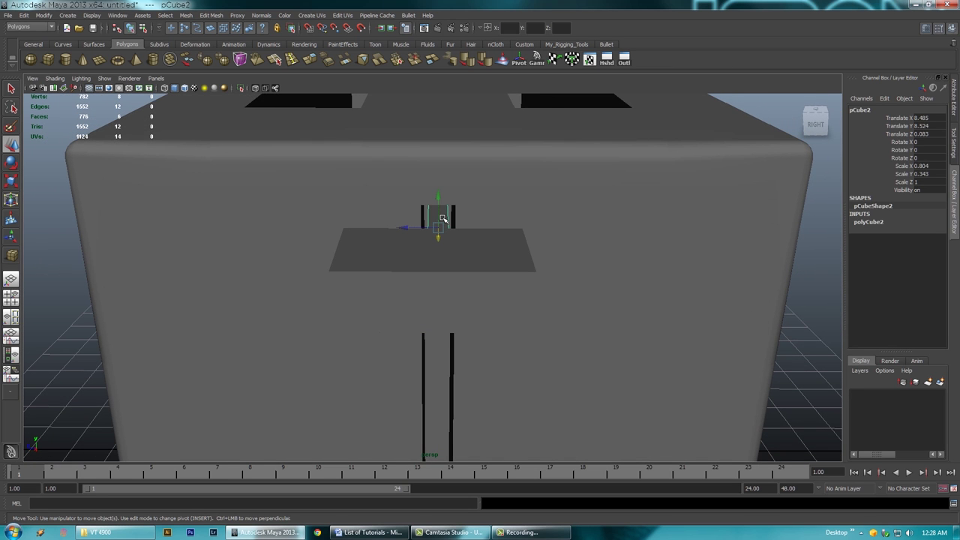
{"action": "left_click", "coordinate": [463, 258]}
{"action": "left_click", "coordinate": [436, 219]}
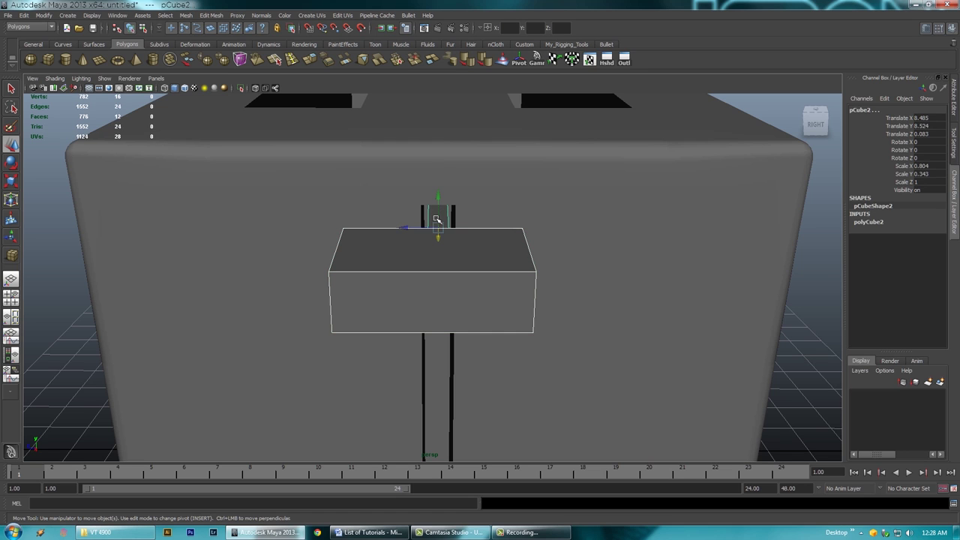
{"action": "left_click", "coordinate": [66, 16]}
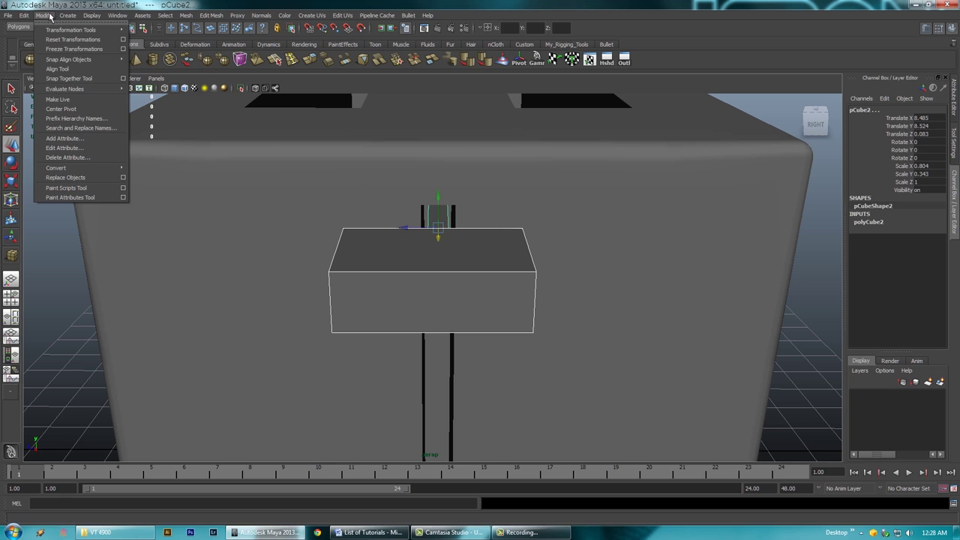
{"action": "left_click", "coordinate": [68, 72]}
{"action": "left_click", "coordinate": [437, 167]}
{"action": "left_click_drag", "start_coordinate": [443, 252], "coordinate": [288, 325], "text": "alt"}
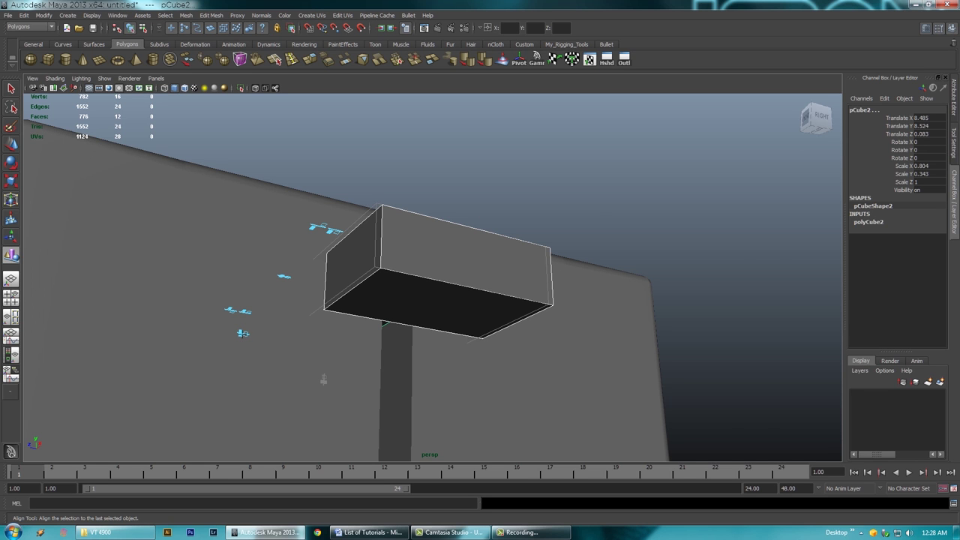
{"action": "left_click", "coordinate": [242, 333]}
{"action": "left_click_drag", "start_coordinate": [294, 321], "coordinate": [316, 366], "text": "alt"}
{"action": "key", "text": "w"}
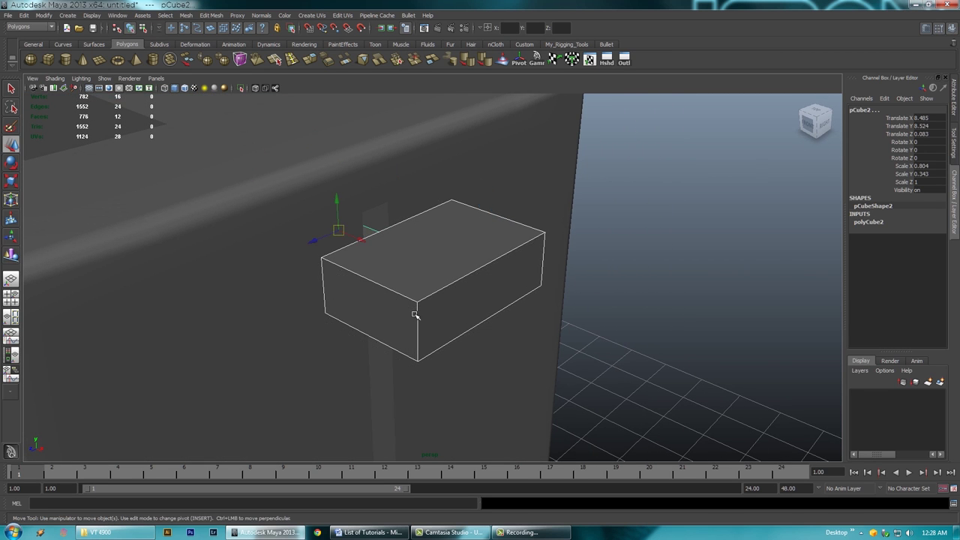
Scale the handle's four outer-end vertices down vertically and lower them so the underside runs nearly level
{"action": "left_click_drag", "start_coordinate": [516, 269], "coordinate": [479, 284], "text": "alt"}
{"action": "left_click", "coordinate": [459, 270]}
{"action": "left_click_drag", "start_coordinate": [466, 276], "coordinate": [453, 299]}
{"action": "right_click_drag", "start_coordinate": [462, 262], "coordinate": [426, 262]}
{"action": "left_click_drag", "start_coordinate": [482, 235], "coordinate": [450, 314]}
{"action": "left_click_drag", "start_coordinate": [448, 346], "coordinate": [462, 293], "text": "alt"}
{"action": "key", "text": "r"}
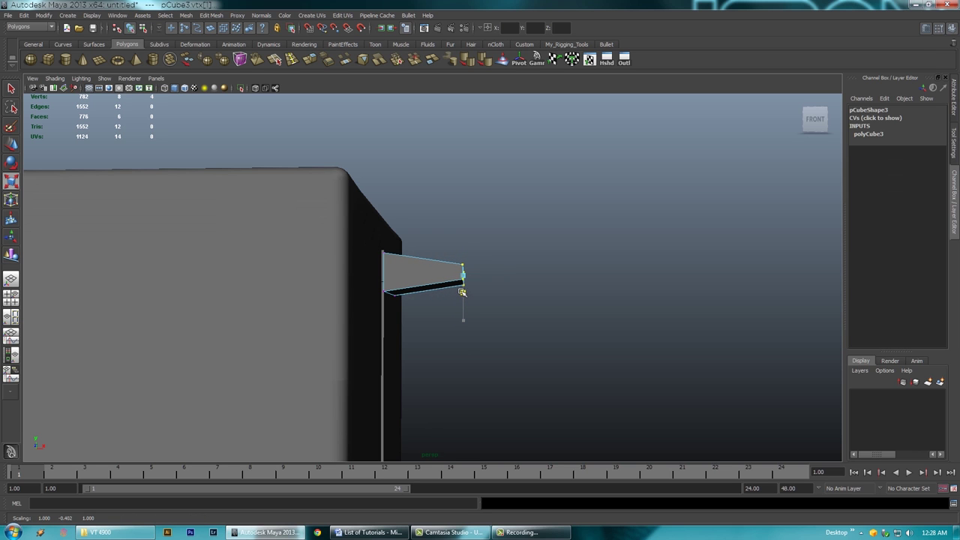
{"action": "key", "text": "w"}
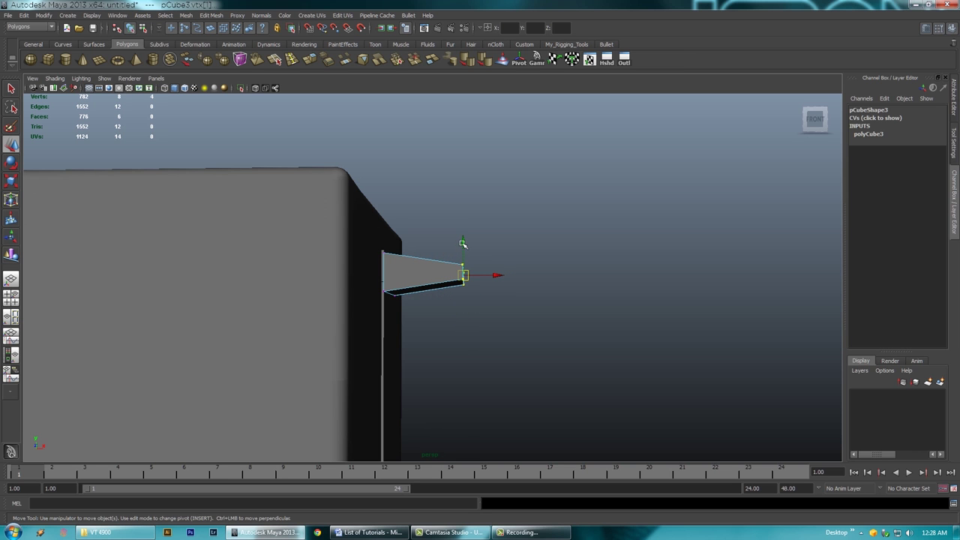
{"action": "left_click_drag", "start_coordinate": [487, 302], "coordinate": [416, 285], "text": "alt"}
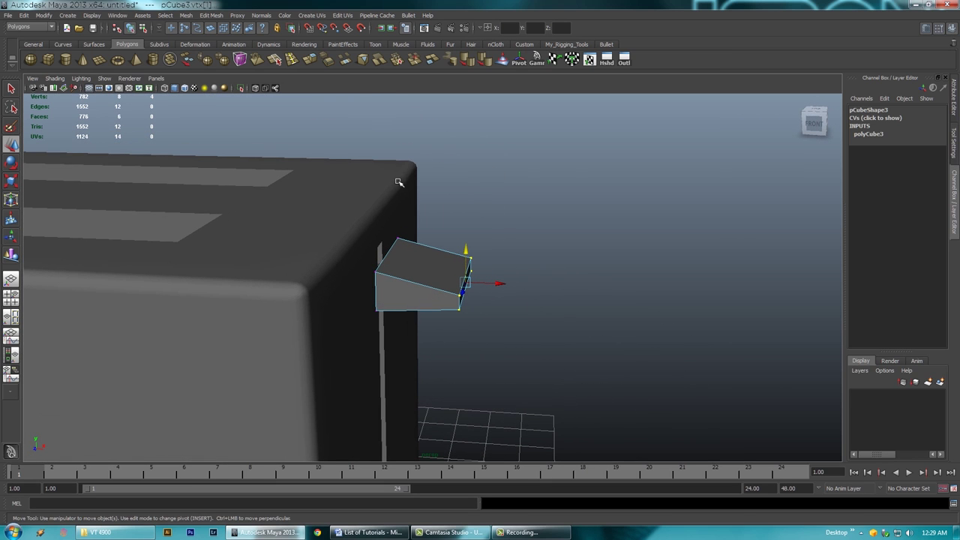
Insert an edge loop across the middle of the handle block
{"action": "left_click", "coordinate": [307, 60]}
{"action": "left_click", "coordinate": [422, 287]}
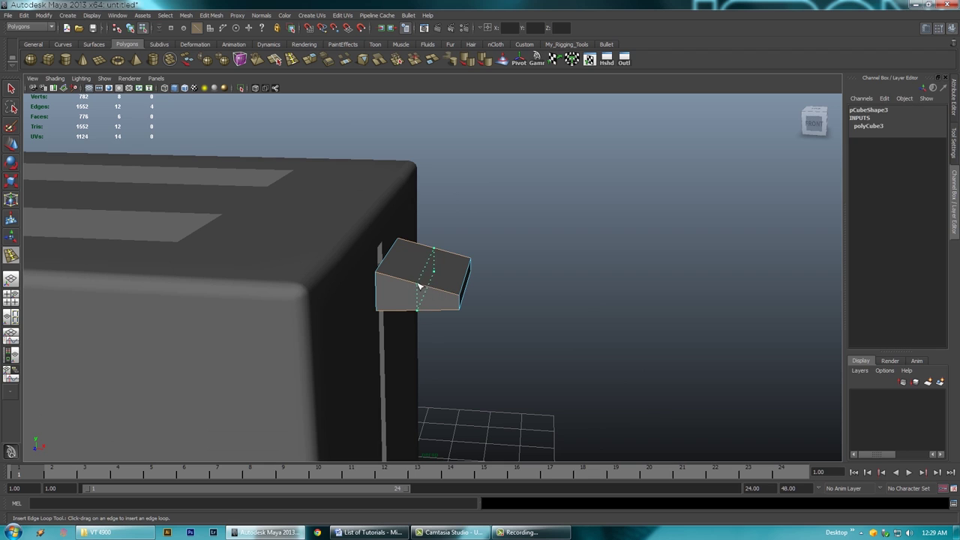
{"action": "left_click_drag", "start_coordinate": [437, 308], "coordinate": [448, 302], "text": "alt"}
{"action": "right_click_drag", "start_coordinate": [433, 309], "coordinate": [438, 224], "text": "alt"}
Lower the two top vertices of the handle's middle loop slightly to curve its top, then return to object mode and deselect
{"action": "key", "text": "w"}
{"action": "left_click_drag", "start_coordinate": [411, 274], "coordinate": [409, 278]}
{"action": "left_click_drag", "start_coordinate": [418, 287], "coordinate": [381, 286], "text": "alt"}
{"action": "left_click_drag", "start_coordinate": [424, 231], "coordinate": [422, 235]}
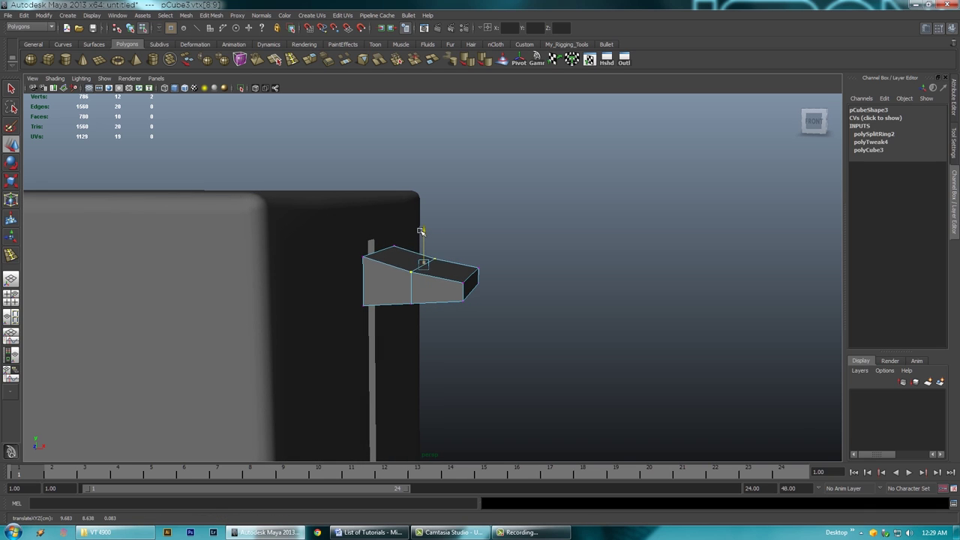
{"action": "left_click_drag", "start_coordinate": [505, 274], "coordinate": [392, 278], "text": "alt"}
{"action": "right_click", "coordinate": [412, 272]}
{"action": "right_click_drag", "start_coordinate": [412, 272], "coordinate": [453, 260]}
{"action": "right_click_drag", "start_coordinate": [580, 251], "coordinate": [544, 222], "text": "alt"}
{"action": "left_click", "coordinate": [544, 222]}
Examine the whole toaster from the lever side, from above and from the opposite end
{"action": "right_click_drag", "start_coordinate": [334, 315], "coordinate": [290, 314], "text": "alt"}
{"action": "left_click_drag", "start_coordinate": [488, 327], "coordinate": [442, 276], "text": "alt"}
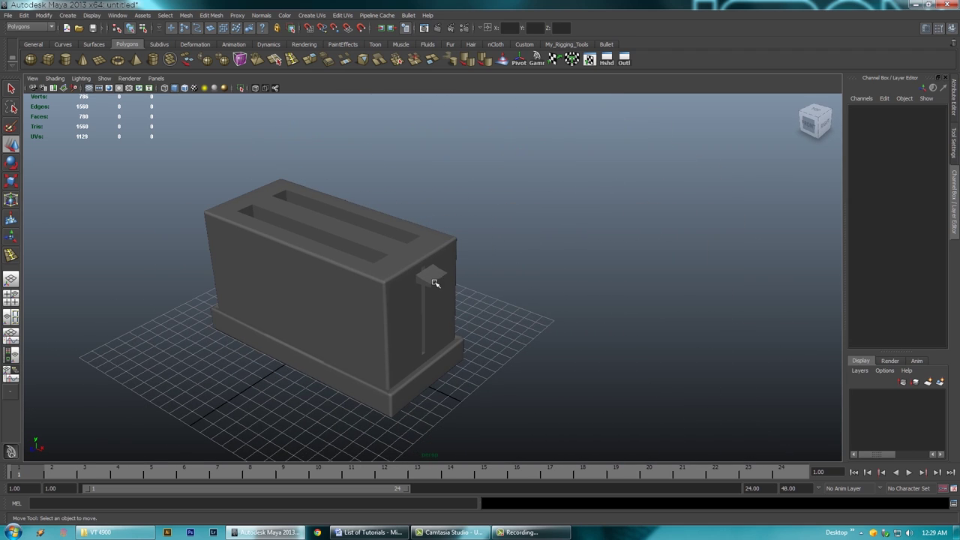
{"action": "left_click_drag", "start_coordinate": [507, 314], "coordinate": [496, 295], "text": "alt"}
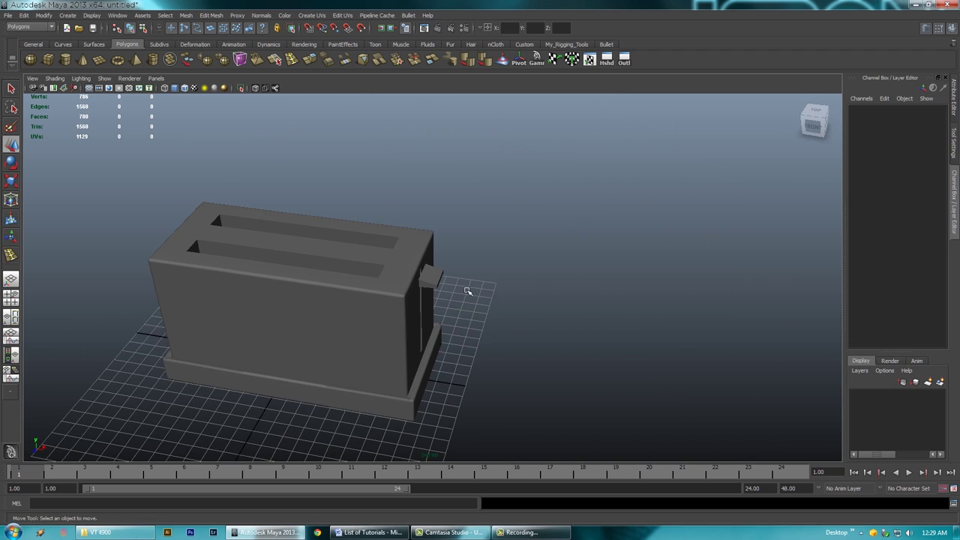
{"action": "left_click_drag", "start_coordinate": [466, 290], "coordinate": [426, 303], "text": "alt"}
{"action": "right_click_drag", "start_coordinate": [427, 318], "coordinate": [378, 321], "text": "alt"}
{"action": "left_click_drag", "start_coordinate": [379, 321], "coordinate": [345, 335], "text": "alt"}
{"action": "middle_click_drag", "start_coordinate": [351, 303], "coordinate": [349, 300], "text": "alt"}
{"action": "left_click_drag", "start_coordinate": [350, 300], "coordinate": [431, 269], "text": "alt"}
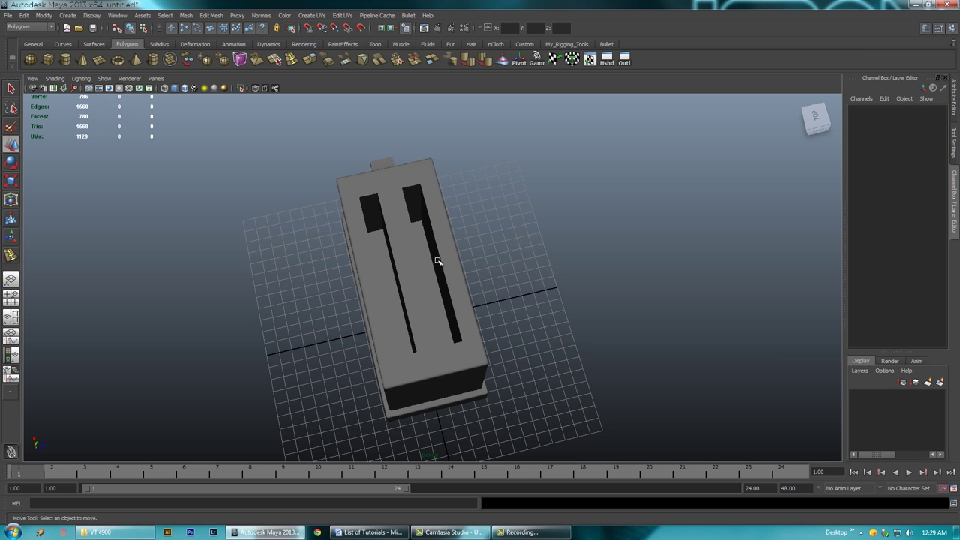
{"action": "left_click_drag", "start_coordinate": [437, 268], "coordinate": [424, 233], "text": "alt"}
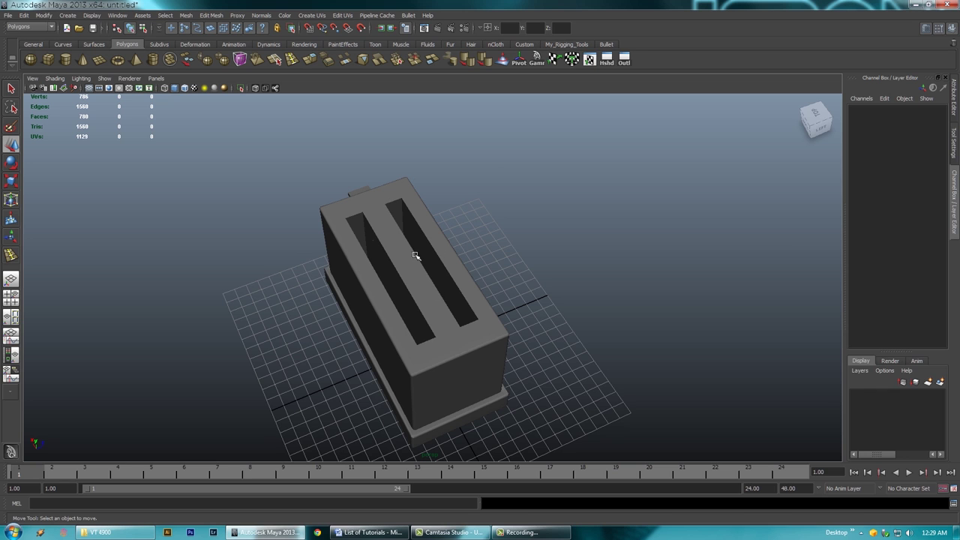
{"action": "left_click_drag", "start_coordinate": [446, 317], "coordinate": [417, 325], "text": "alt"}
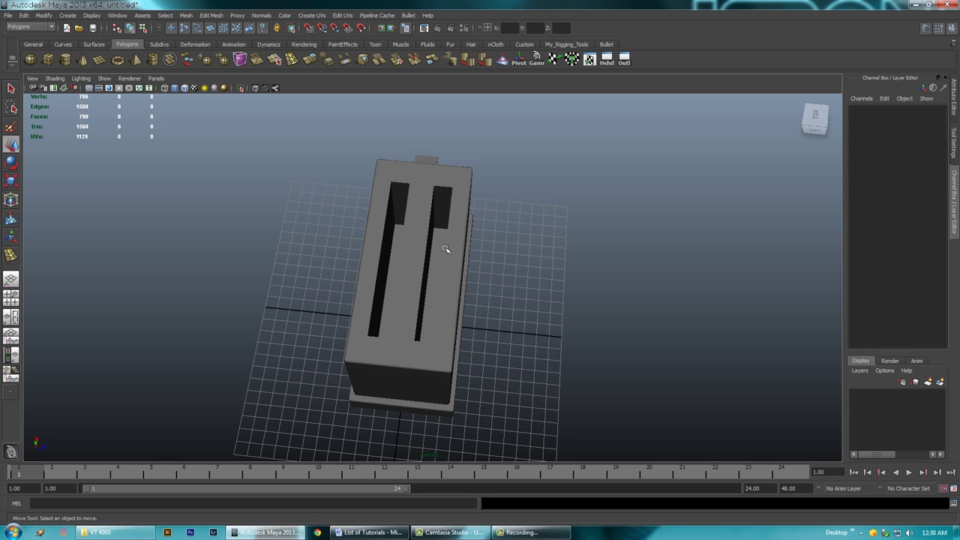
{"action": "left_click_drag", "start_coordinate": [438, 309], "coordinate": [244, 158], "text": "alt"}
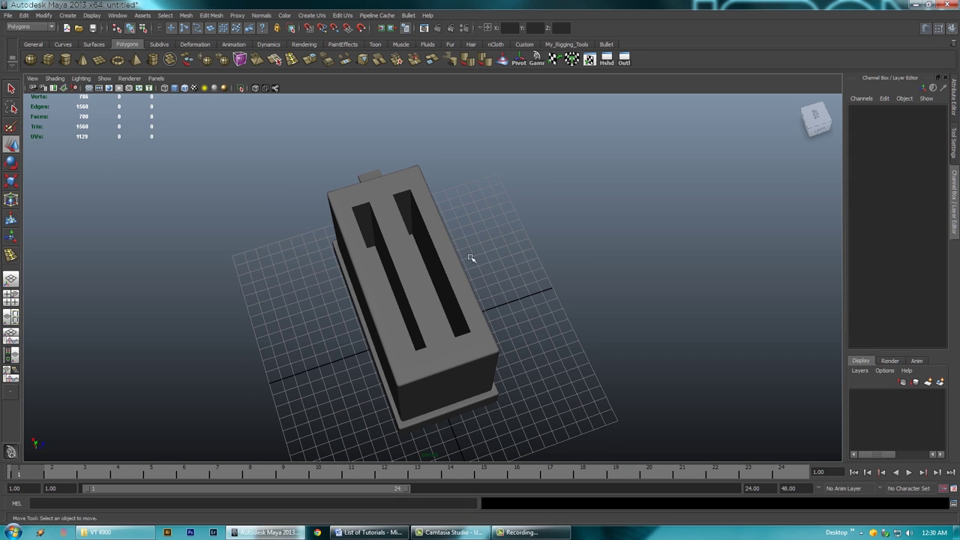
{"action": "left_click_drag", "start_coordinate": [472, 283], "coordinate": [429, 292], "text": "alt"}
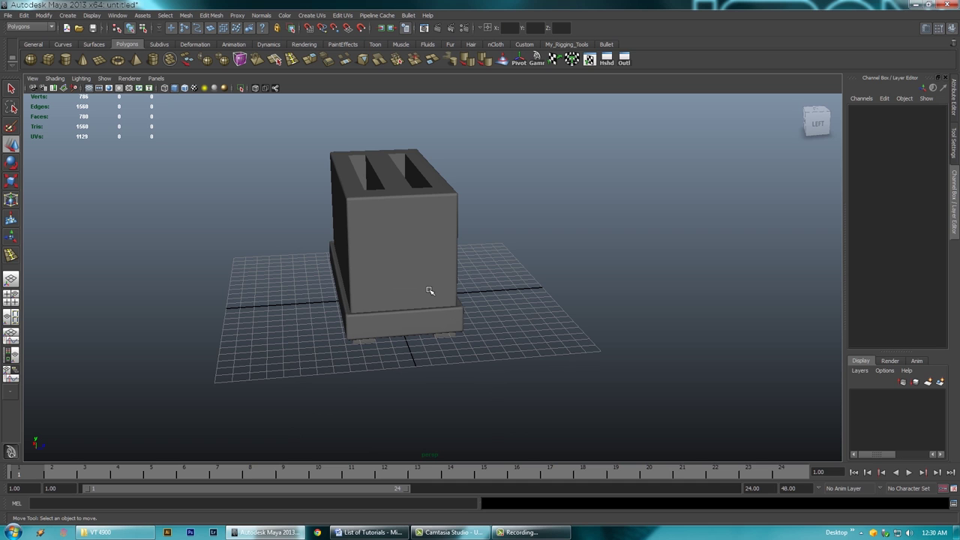
Examine the feet and the shading of the bevelled base edge up close around the end without the lever
{"action": "left_click_drag", "start_coordinate": [428, 291], "coordinate": [462, 312], "text": "alt"}
{"action": "right_click_drag", "start_coordinate": [396, 346], "coordinate": [427, 355], "text": "alt"}
{"action": "left_click_drag", "start_coordinate": [427, 355], "coordinate": [374, 361], "text": "alt"}
{"action": "right_click_drag", "start_coordinate": [465, 357], "coordinate": [507, 338], "text": "alt"}
{"action": "left_click", "coordinate": [417, 346]}
{"action": "middle_click_drag", "start_coordinate": [507, 337], "coordinate": [550, 319], "text": "alt"}
{"action": "right_click_drag", "start_coordinate": [465, 330], "coordinate": [570, 341], "text": "alt"}
{"action": "middle_click_drag", "start_coordinate": [385, 318], "coordinate": [439, 328], "text": "alt"}
{"action": "left_click", "coordinate": [328, 291]}
{"action": "left_click_drag", "start_coordinate": [429, 323], "coordinate": [494, 281], "text": "alt"}
{"action": "left_click_drag", "start_coordinate": [426, 301], "coordinate": [530, 273], "text": "alt"}
Soften the edge loop running along the lower part of the flared base's upper bevel, then return to object mode and deselect
{"action": "left_click", "coordinate": [530, 280]}
{"action": "right_click_drag", "start_coordinate": [529, 279], "coordinate": [514, 268]}
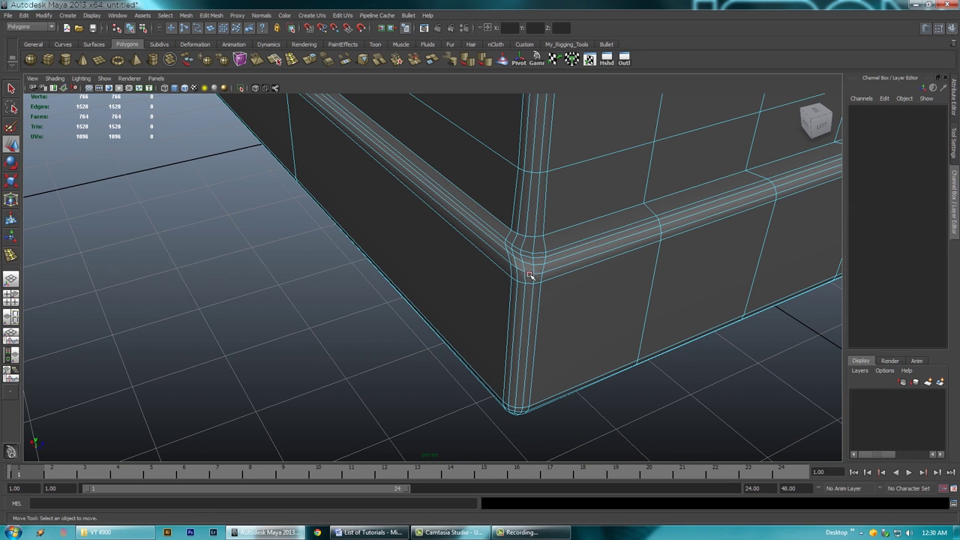
{"action": "double_click", "coordinate": [611, 268]}
{"action": "left_click_drag", "start_coordinate": [610, 268], "coordinate": [591, 333], "text": "alt"}
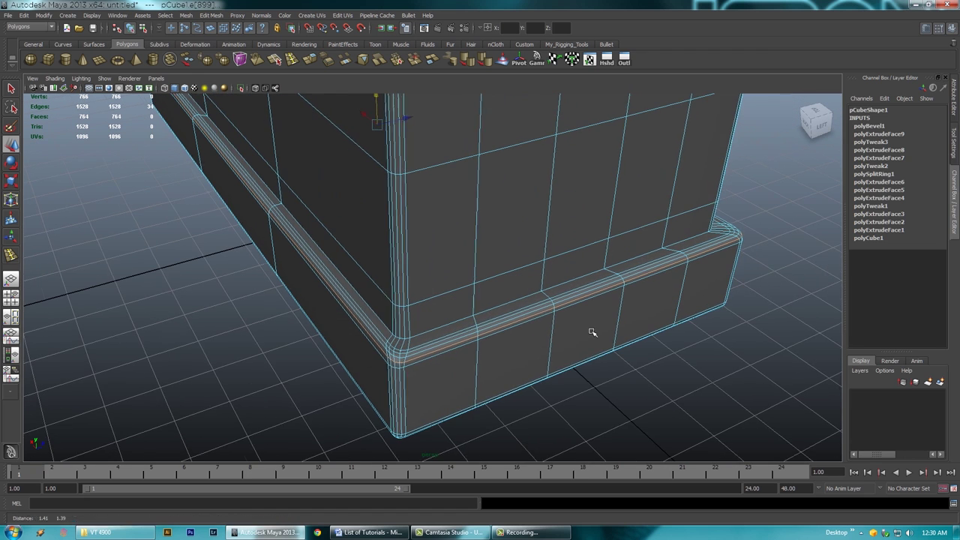
{"action": "right_click_drag", "start_coordinate": [592, 333], "coordinate": [488, 323], "text": "alt"}
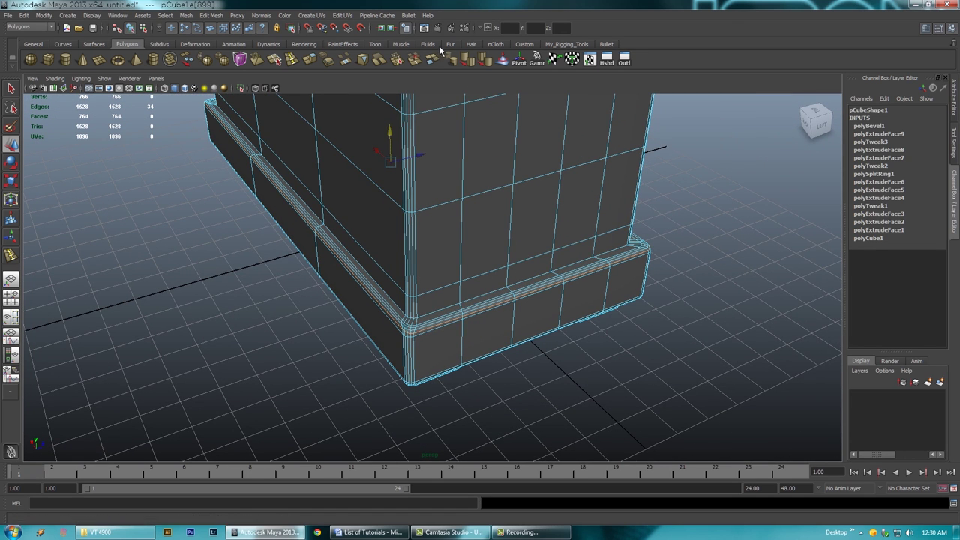
{"action": "left_click", "coordinate": [261, 15]}
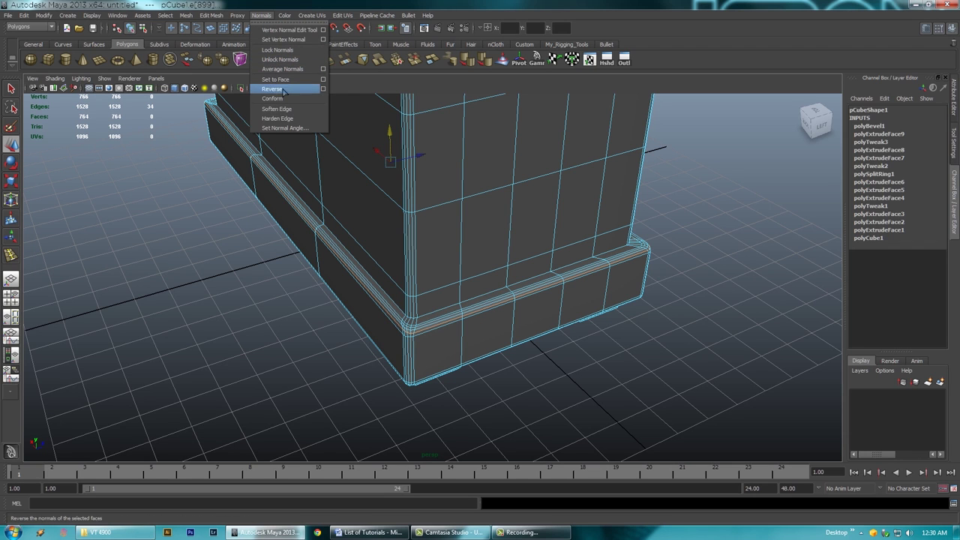
{"action": "left_click", "coordinate": [287, 113]}
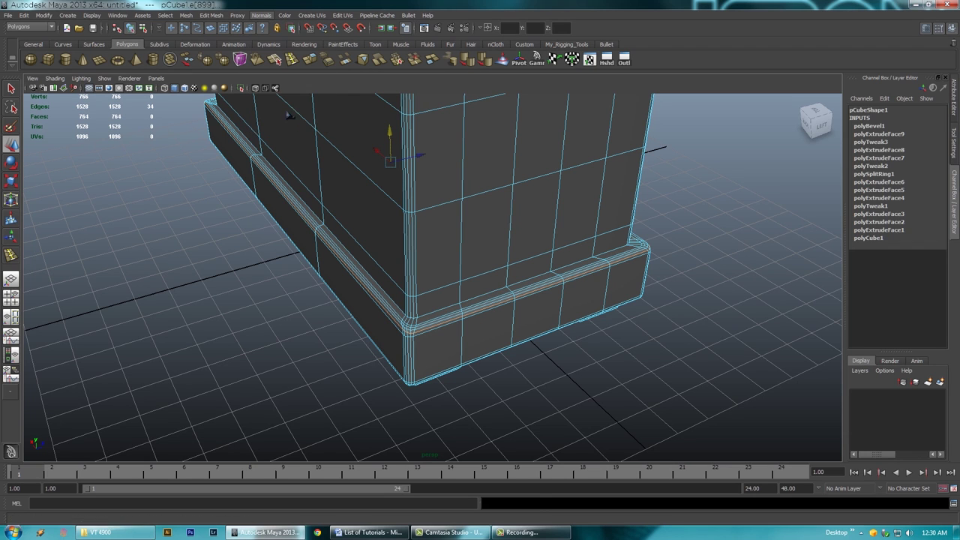
{"action": "right_click_drag", "start_coordinate": [430, 317], "coordinate": [667, 319]}
{"action": "left_click", "coordinate": [667, 319]}
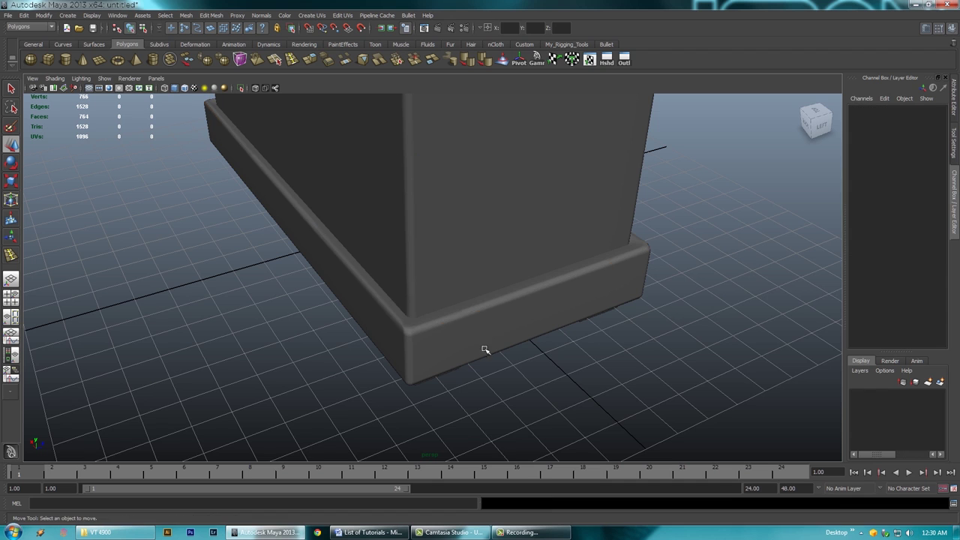
Soften another edge loop within the base's upper bevel, return to object mode and deselect the toaster body
{"action": "right_click_drag", "start_coordinate": [485, 350], "coordinate": [550, 373], "text": "alt"}
{"action": "left_click_drag", "start_coordinate": [512, 393], "coordinate": [598, 363], "text": "alt"}
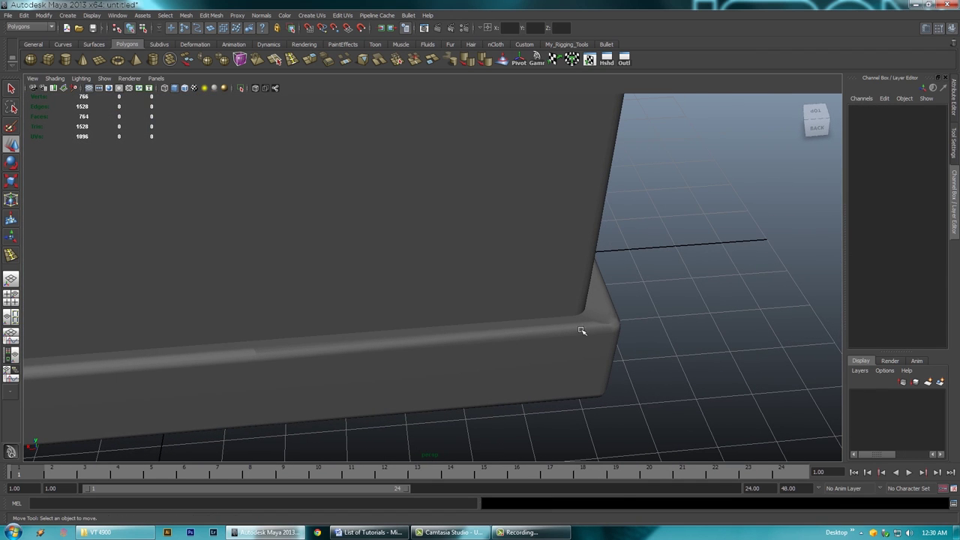
{"action": "right_click_drag", "start_coordinate": [581, 329], "coordinate": [579, 300]}
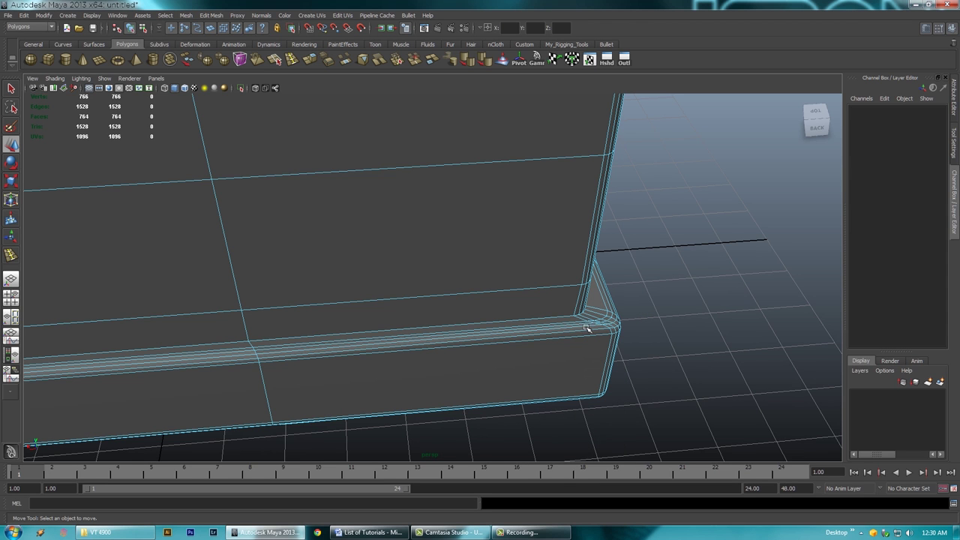
{"action": "double_click", "coordinate": [432, 330]}
{"action": "left_click_drag", "start_coordinate": [636, 315], "coordinate": [499, 303], "text": "alt"}
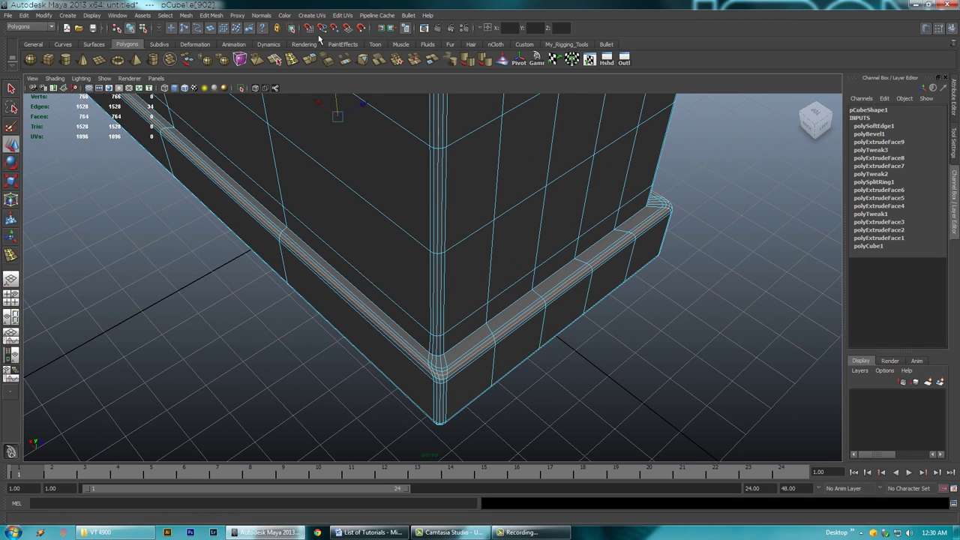
{"action": "left_click", "coordinate": [485, 63]}
{"action": "right_click_drag", "start_coordinate": [494, 338], "coordinate": [538, 326]}
{"action": "left_click", "coordinate": [617, 361]}
{"action": "left_click_drag", "start_coordinate": [617, 361], "coordinate": [485, 331], "text": "alt"}
{"action": "left_click_drag", "start_coordinate": [627, 208], "coordinate": [419, 284], "text": "alt"}
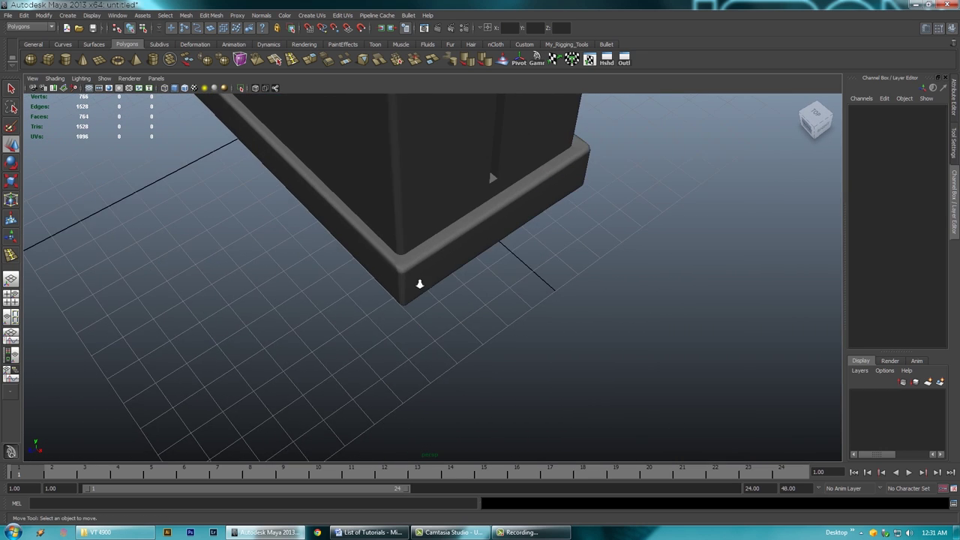
Examine the softened bevel shading around the base corners at the lever end
{"action": "right_click_drag", "start_coordinate": [420, 285], "coordinate": [472, 309], "text": "alt"}
{"action": "right_click_drag", "start_coordinate": [411, 303], "coordinate": [475, 310], "text": "alt"}
{"action": "left_click_drag", "start_coordinate": [467, 281], "coordinate": [431, 207], "text": "alt"}
{"action": "middle_click_drag", "start_coordinate": [430, 207], "coordinate": [434, 227], "text": "alt"}
{"action": "right_click_drag", "start_coordinate": [447, 213], "coordinate": [406, 224], "text": "alt"}
{"action": "right_click_drag", "start_coordinate": [469, 245], "coordinate": [453, 248], "text": "alt"}
{"action": "left_click_drag", "start_coordinate": [452, 248], "coordinate": [474, 306], "text": "alt"}
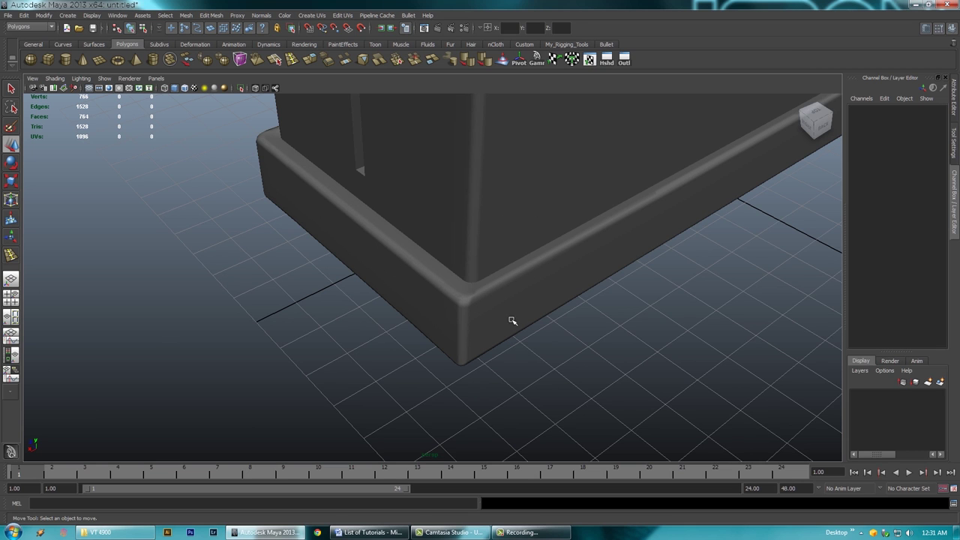
{"action": "left_click_drag", "start_coordinate": [609, 249], "coordinate": [522, 233], "text": "alt"}
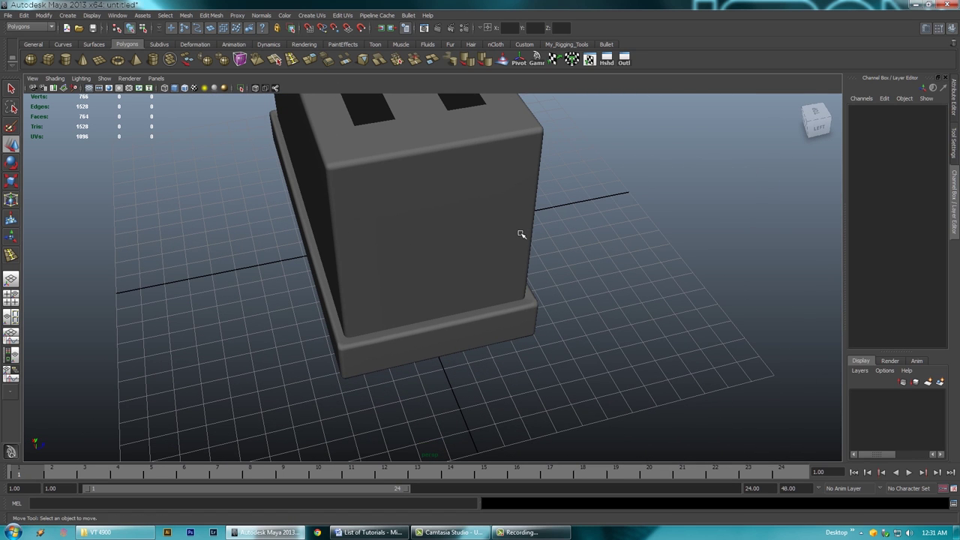
{"action": "left_click_drag", "start_coordinate": [508, 306], "coordinate": [496, 270], "text": "alt"}
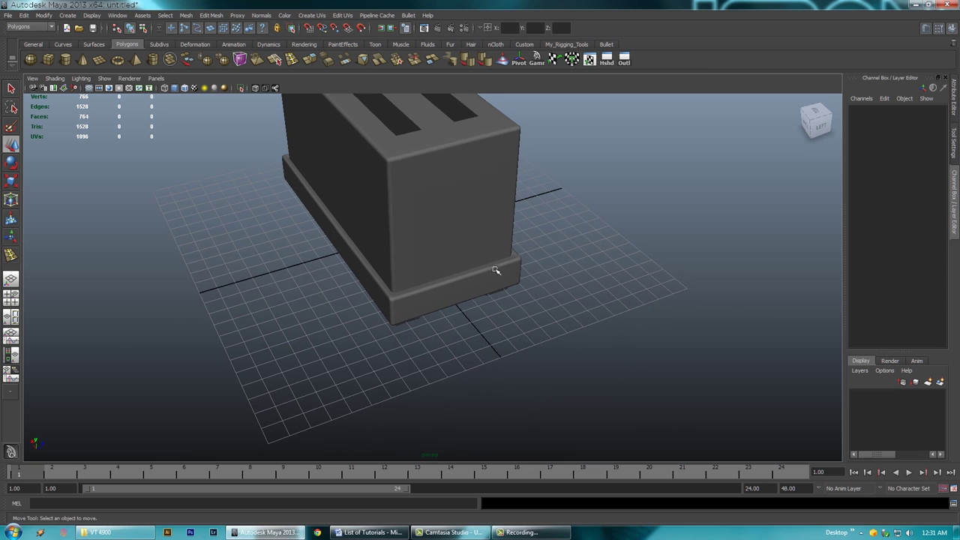
{"action": "left_click", "coordinate": [65, 60]}
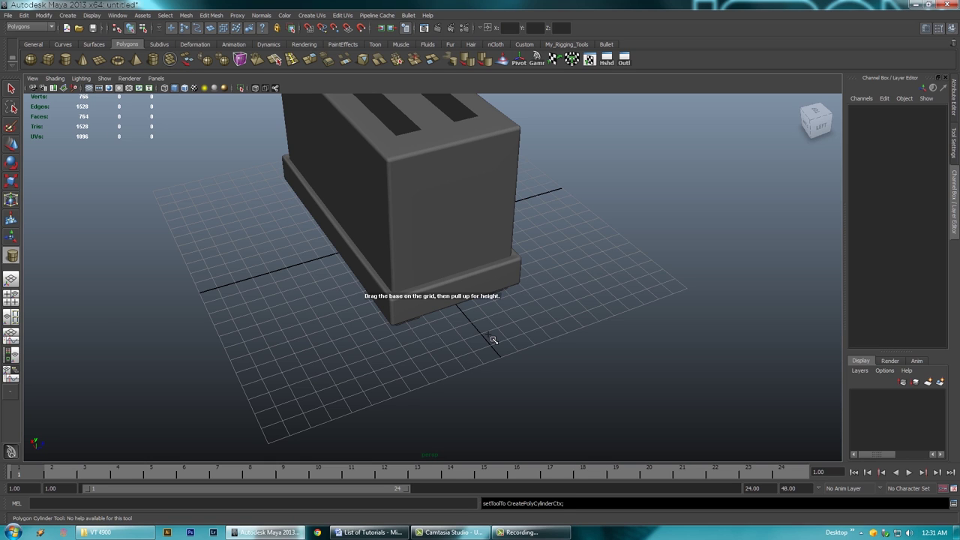
{"action": "key", "text": "space"}
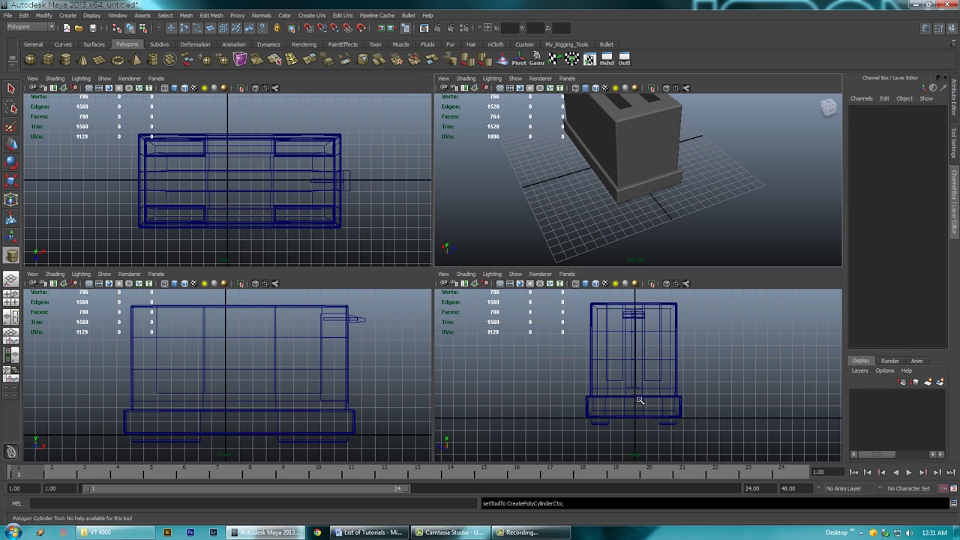
{"action": "key", "text": "space"}
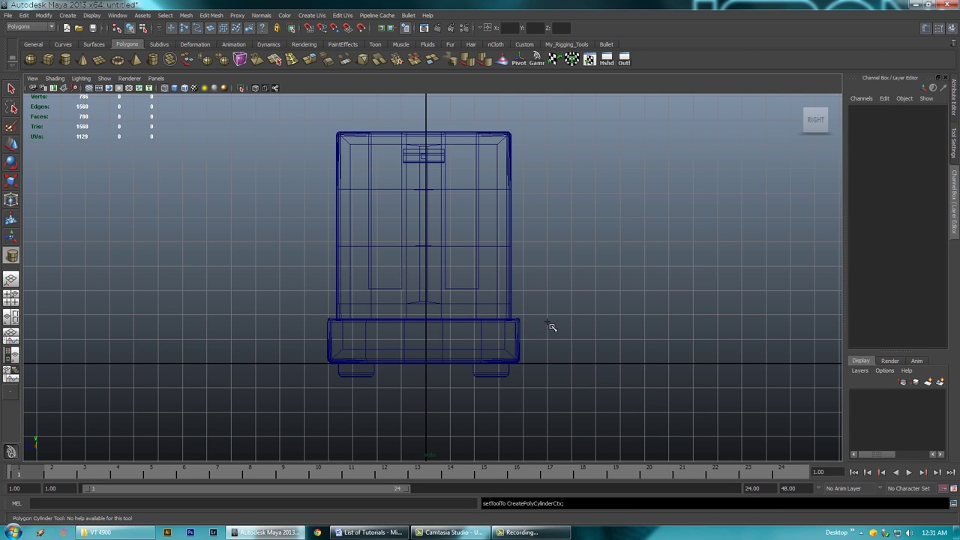
{"action": "left_click_drag", "start_coordinate": [546, 322], "coordinate": [563, 332]}
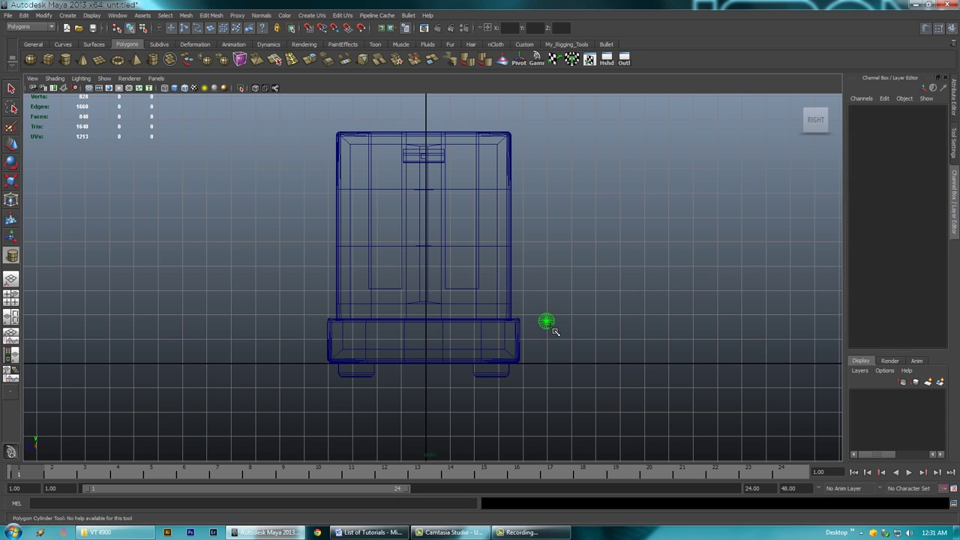
{"action": "left_click_drag", "start_coordinate": [549, 326], "coordinate": [550, 327]}
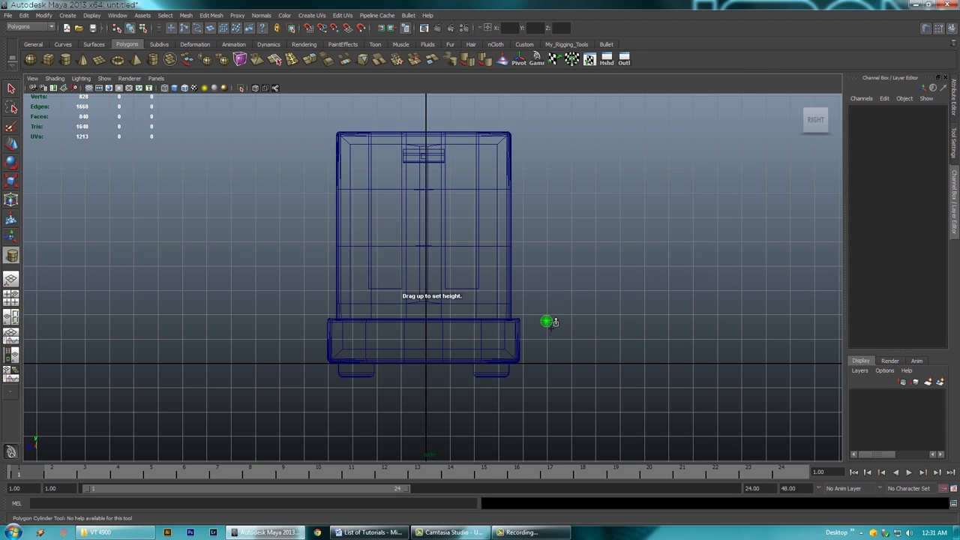
{"action": "key", "text": "space"}
{"action": "key", "text": "space"}
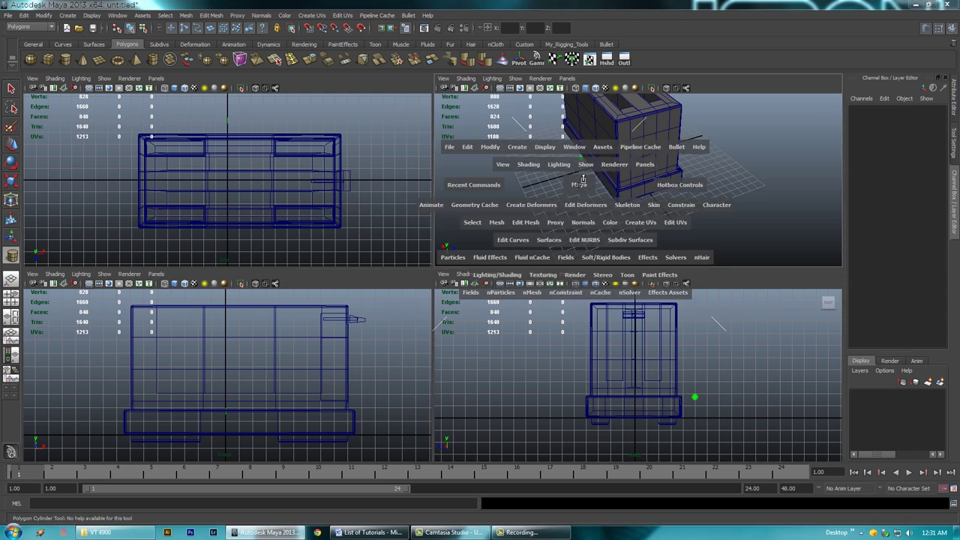
{"action": "left_click", "coordinate": [314, 240]}
{"action": "left_click_drag", "start_coordinate": [317, 253], "coordinate": [442, 260], "text": "alt"}
{"action": "scroll", "coordinate": [682, 322], "scroll_direction": "up", "scroll_amount": 5}
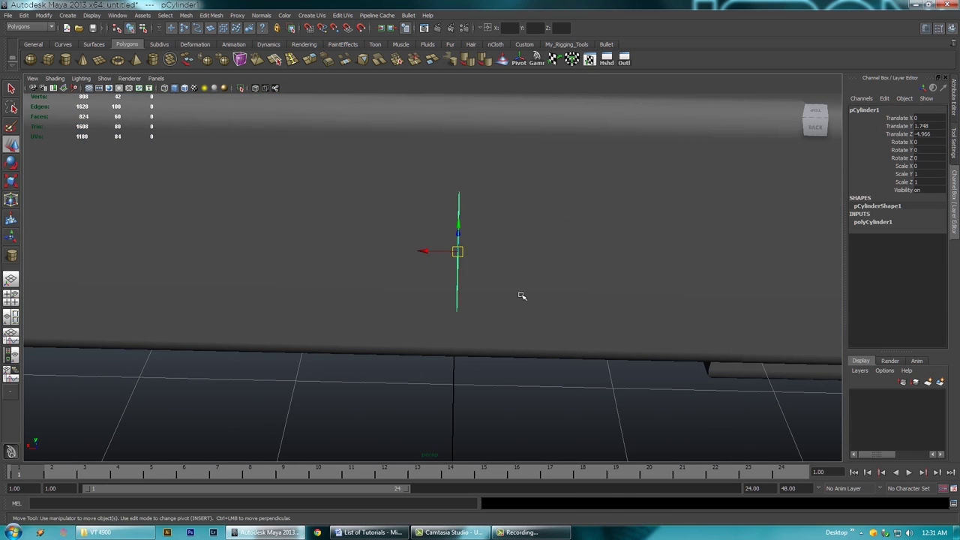
{"action": "key", "text": "ctrl+z"}
{"action": "scroll", "coordinate": [454, 322], "scroll_direction": "down", "scroll_amount": 5}
{"action": "left_click_drag", "start_coordinate": [454, 321], "coordinate": [413, 321], "text": "alt"}
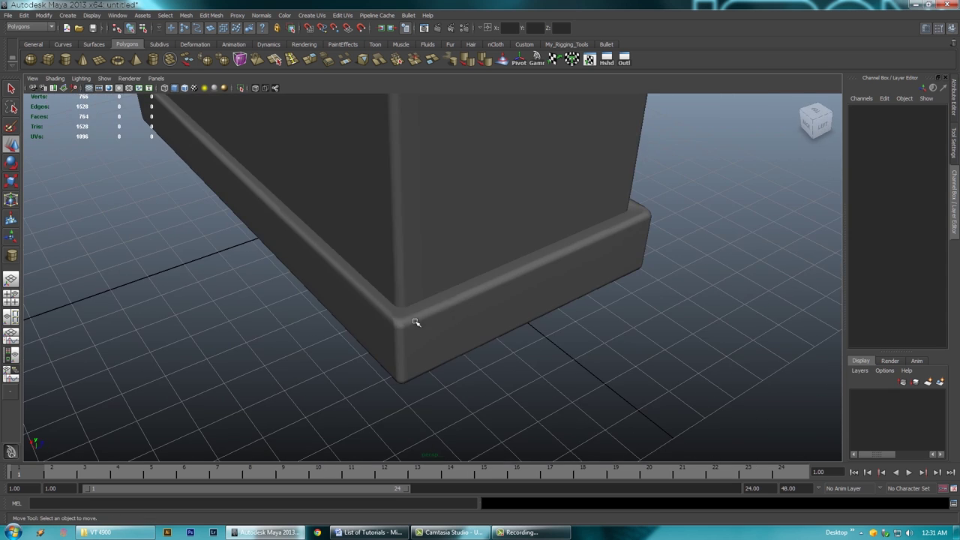
Create a small, short polygon cylinder beside the toaster's base, drawing its circular base in the right side view
{"action": "key", "text": "space"}
{"action": "key", "text": "space"}
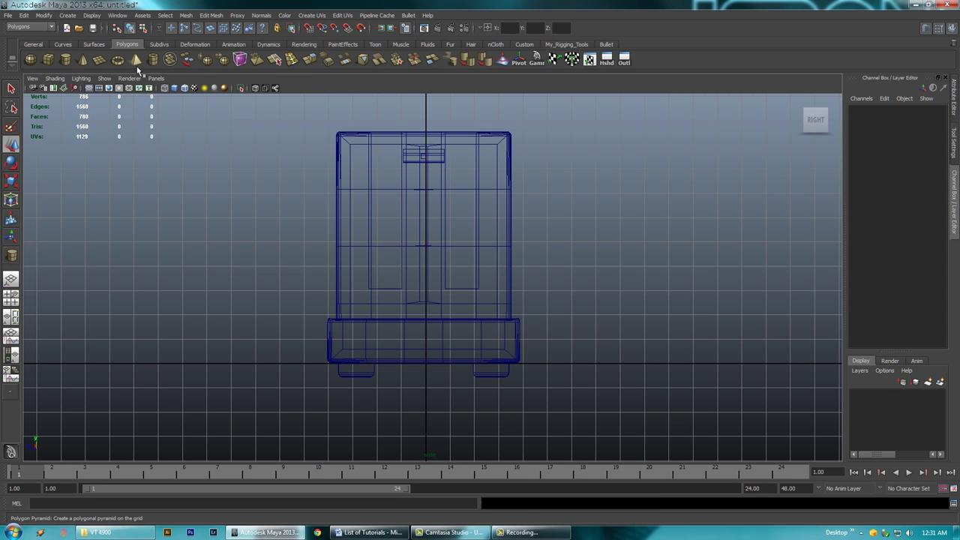
{"action": "left_click", "coordinate": [67, 60]}
{"action": "left_click_drag", "start_coordinate": [555, 303], "coordinate": [568, 317]}
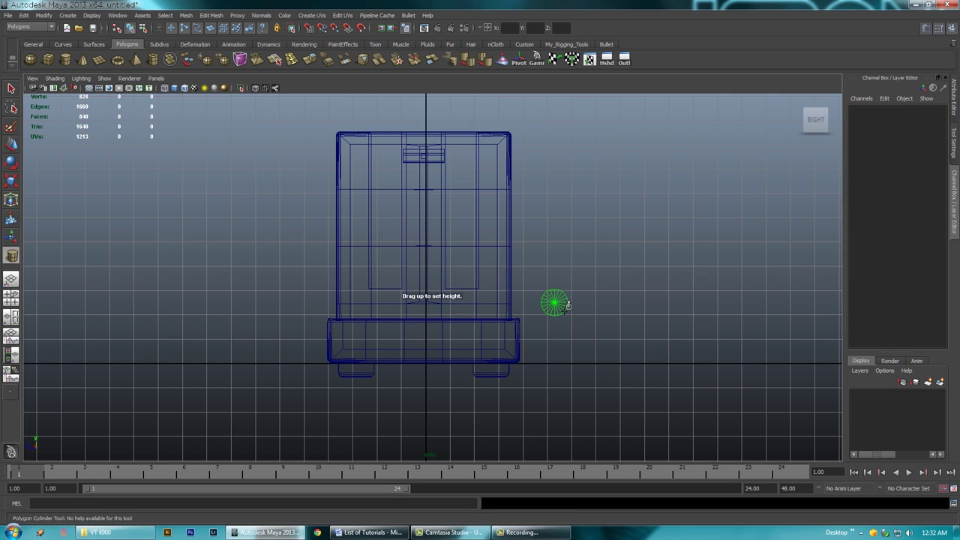
{"action": "left_click_drag", "start_coordinate": [569, 302], "coordinate": [569, 292]}
{"action": "key", "text": "space"}
{"action": "key", "text": "space"}
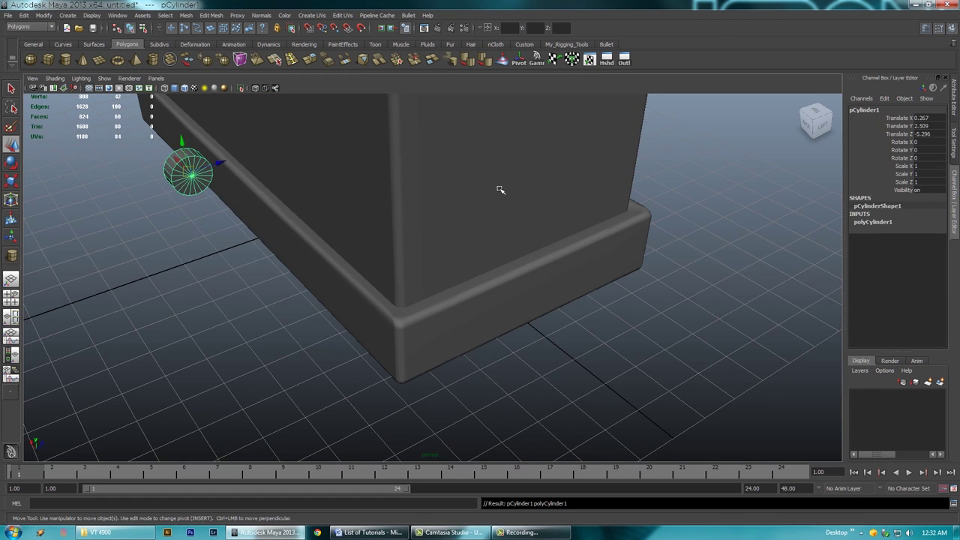
Delete the cylinder's faces except for one circular end cap, then return the remaining disc to object mode
{"action": "right_click_drag", "start_coordinate": [398, 243], "coordinate": [397, 262]}
{"action": "left_click_drag", "start_coordinate": [406, 217], "coordinate": [367, 337]}
{"action": "key", "text": "Delete"}
{"action": "left_click_drag", "start_coordinate": [425, 332], "coordinate": [497, 221], "text": "alt"}
{"action": "right_click", "coordinate": [499, 217]}
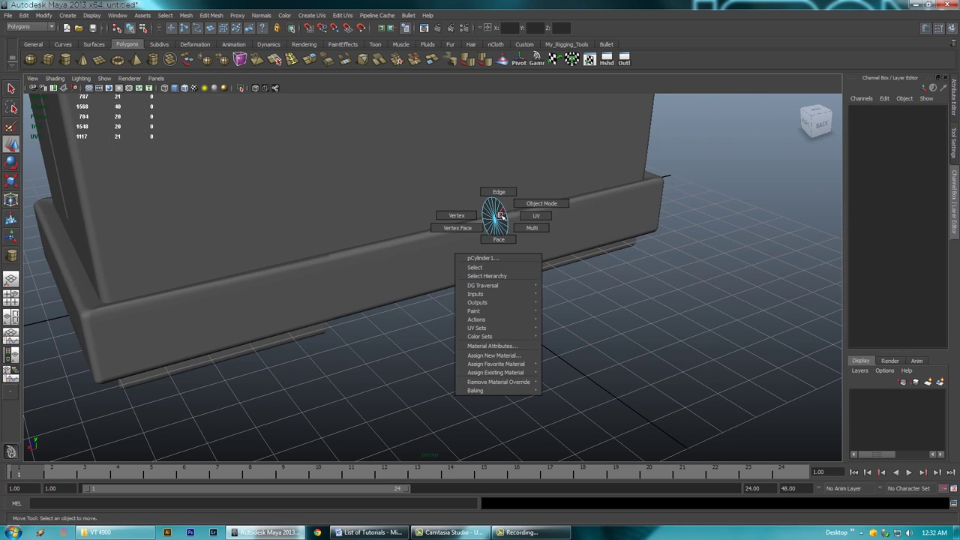
{"action": "right_click_drag", "start_coordinate": [501, 215], "coordinate": [512, 211]}
{"action": "left_click", "coordinate": [501, 215]}
Centre the disc's pivot and scale the disc uniformly to about 0.654
{"action": "left_click_drag", "start_coordinate": [495, 278], "coordinate": [445, 278], "text": "alt"}
{"action": "left_click", "coordinate": [520, 59]}
{"action": "left_click_drag", "start_coordinate": [386, 300], "coordinate": [542, 285], "text": "alt"}
{"action": "middle_click_drag", "start_coordinate": [606, 267], "coordinate": [547, 279], "text": "alt"}
{"action": "left_click_drag", "start_coordinate": [547, 280], "coordinate": [512, 283], "text": "alt"}
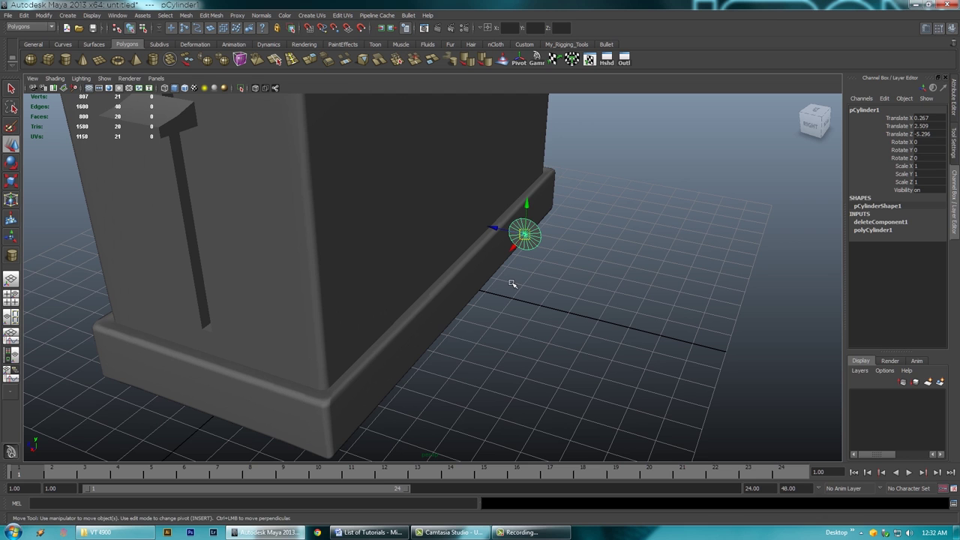
{"action": "key", "text": "r"}
{"action": "left_click_drag", "start_coordinate": [525, 234], "coordinate": [428, 268]}
{"action": "left_click_drag", "start_coordinate": [287, 237], "coordinate": [291, 235]}
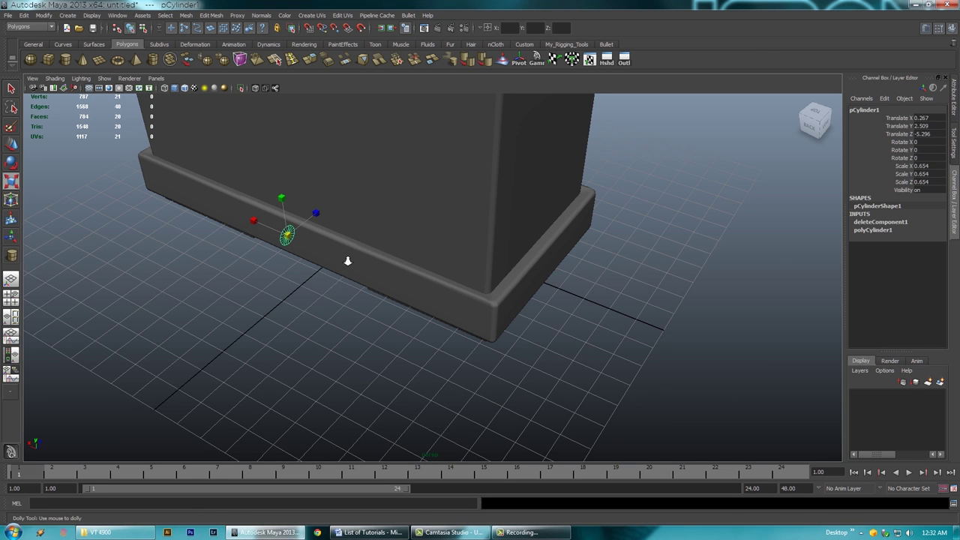
Move the disc just outside the base at the end without the lever, at about X -7.836, Y 1.541, Z -1.958
{"action": "left_click_drag", "start_coordinate": [347, 261], "coordinate": [295, 259], "text": "alt"}
{"action": "middle_click_drag", "start_coordinate": [295, 259], "coordinate": [304, 272], "text": "alt"}
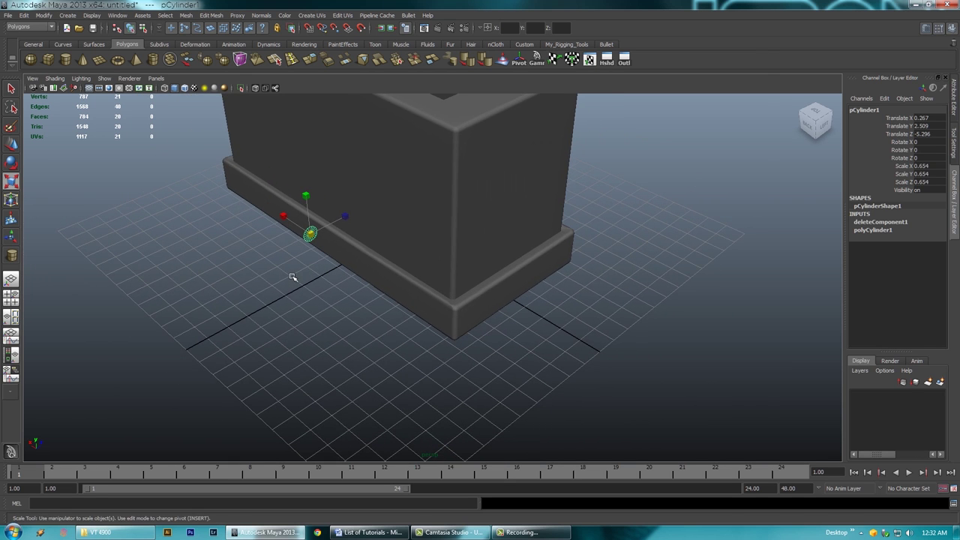
{"action": "key", "text": "w"}
{"action": "left_click_drag", "start_coordinate": [291, 222], "coordinate": [487, 335]}
{"action": "right_click_drag", "start_coordinate": [487, 335], "coordinate": [504, 266], "text": "alt"}
{"action": "left_click_drag", "start_coordinate": [502, 250], "coordinate": [424, 314]}
{"action": "right_click_drag", "start_coordinate": [428, 319], "coordinate": [390, 326], "text": "alt"}
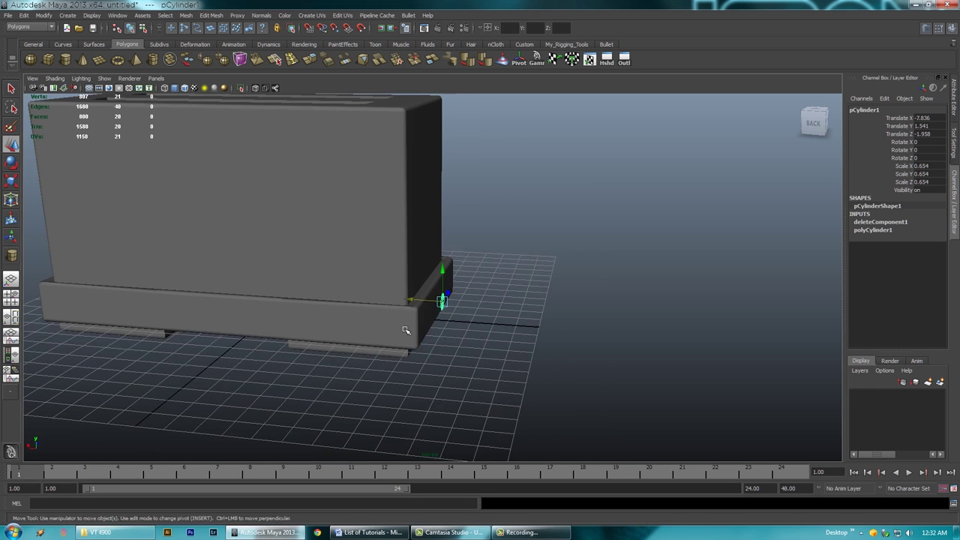
{"action": "left_click_drag", "start_coordinate": [390, 325], "coordinate": [424, 356], "text": "alt"}
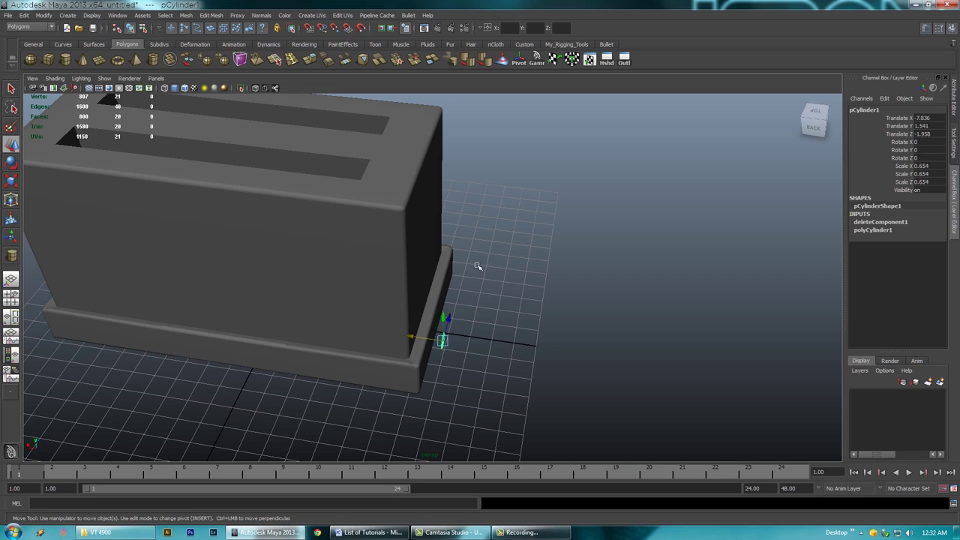
Draw a six-point EP curve in the top view for the cord, starting near the disc and looping outward beside the toaster
{"action": "left_click", "coordinate": [64, 45]}
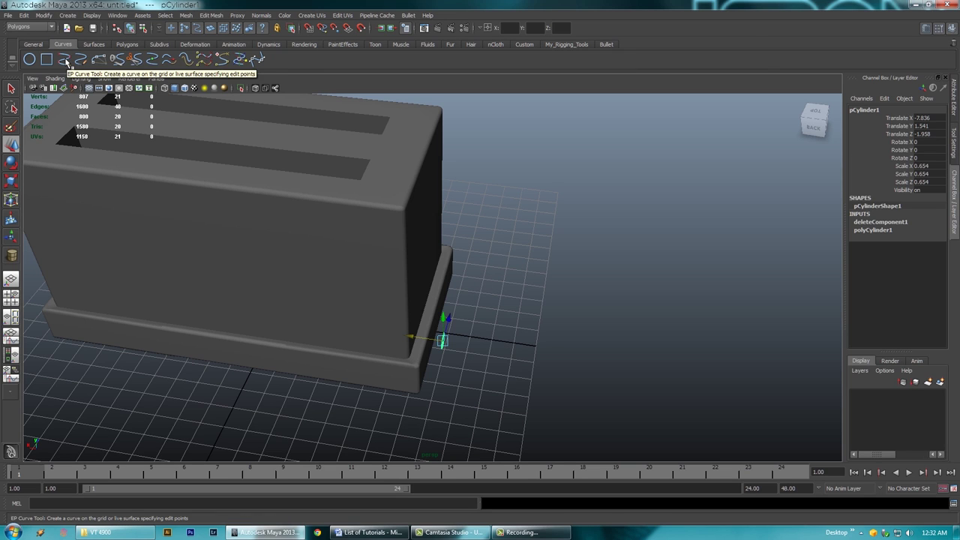
{"action": "left_click", "coordinate": [66, 60]}
{"action": "key", "text": "space"}
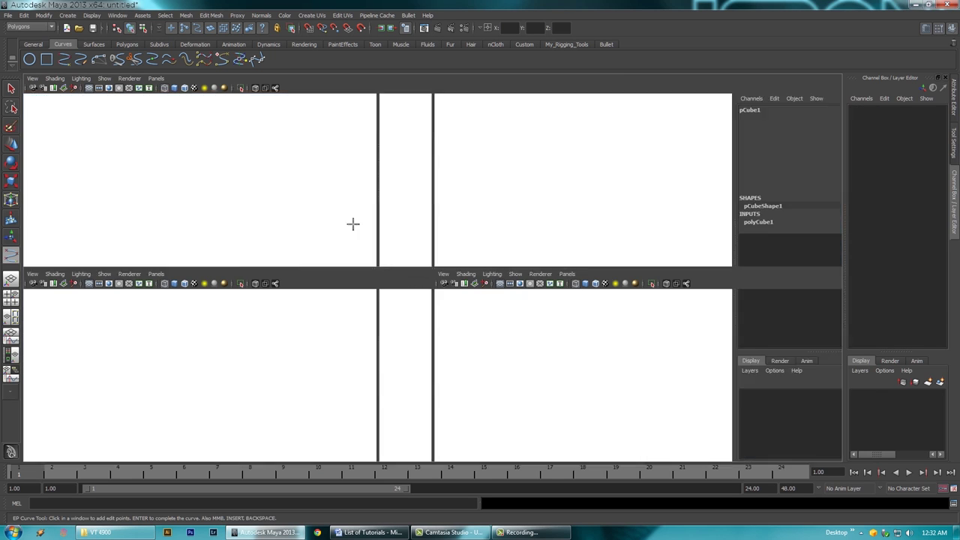
{"action": "key", "text": "space"}
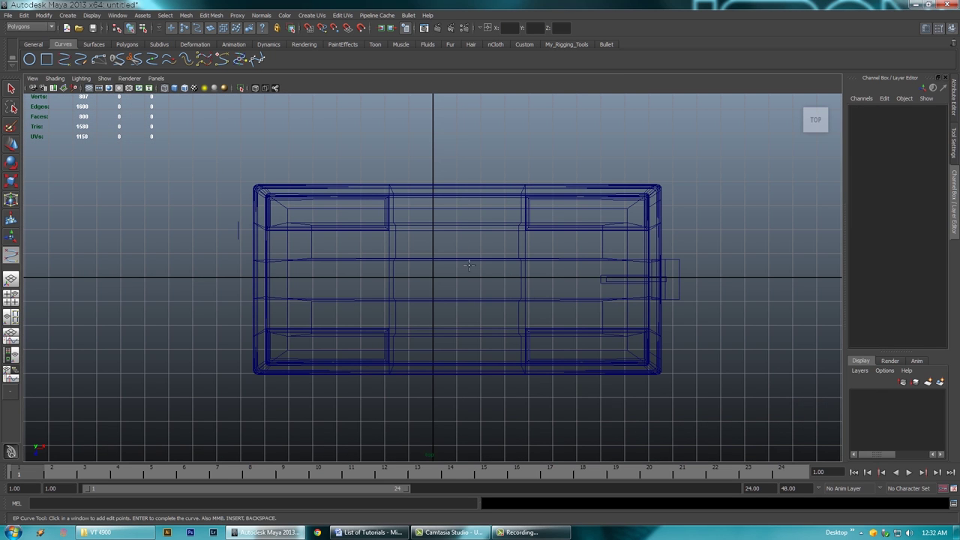
{"action": "left_click", "coordinate": [257, 228]}
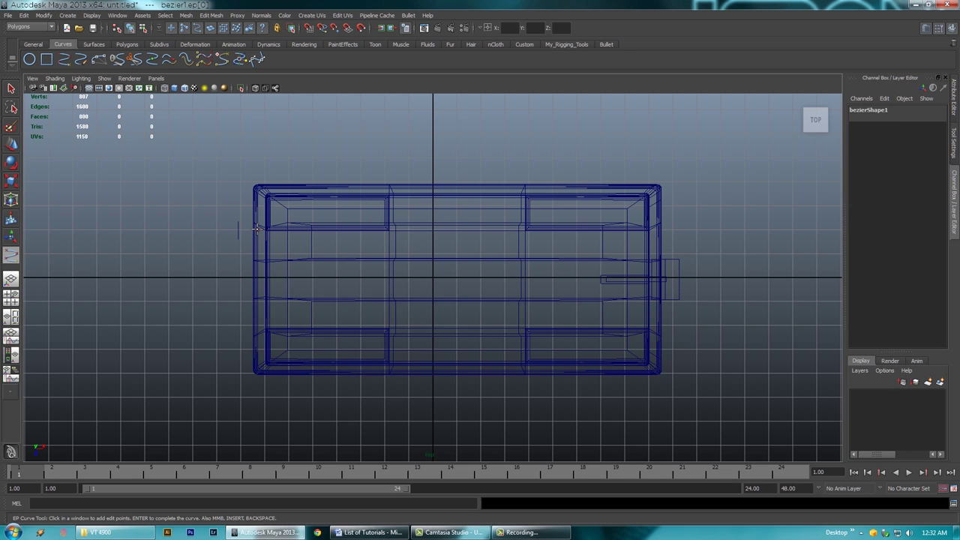
{"action": "left_click", "coordinate": [198, 262]}
{"action": "left_click", "coordinate": [127, 237]}
{"action": "left_click", "coordinate": [43, 279]}
{"action": "middle_click_drag", "start_coordinate": [88, 267], "coordinate": [260, 286], "text": "alt"}
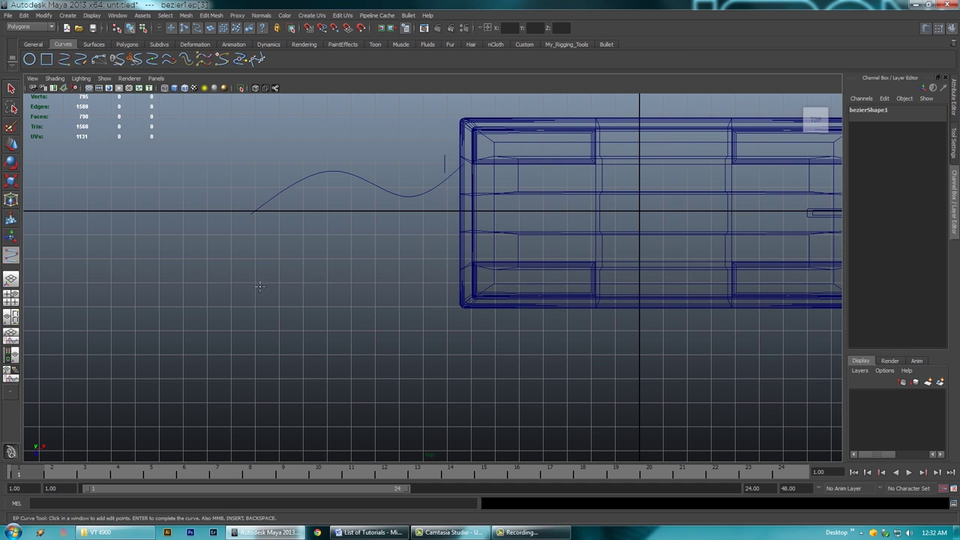
{"action": "left_click", "coordinate": [265, 325]}
{"action": "left_click", "coordinate": [464, 409]}
{"action": "middle_click_drag", "start_coordinate": [518, 391], "coordinate": [461, 348], "text": "alt"}
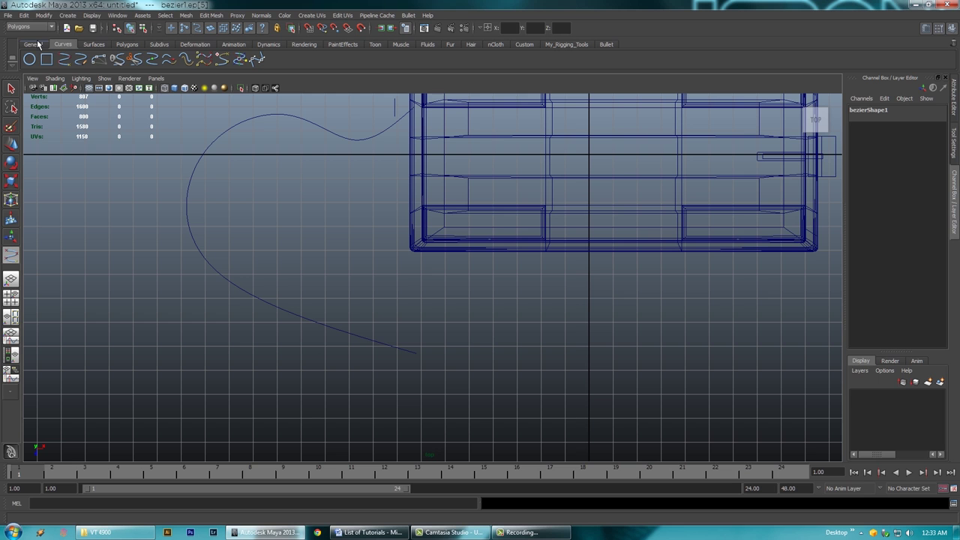
Finish the cord curve, centre its pivot and move it to about Y 0.951 and Z -0.194
{"action": "left_click", "coordinate": [32, 44]}
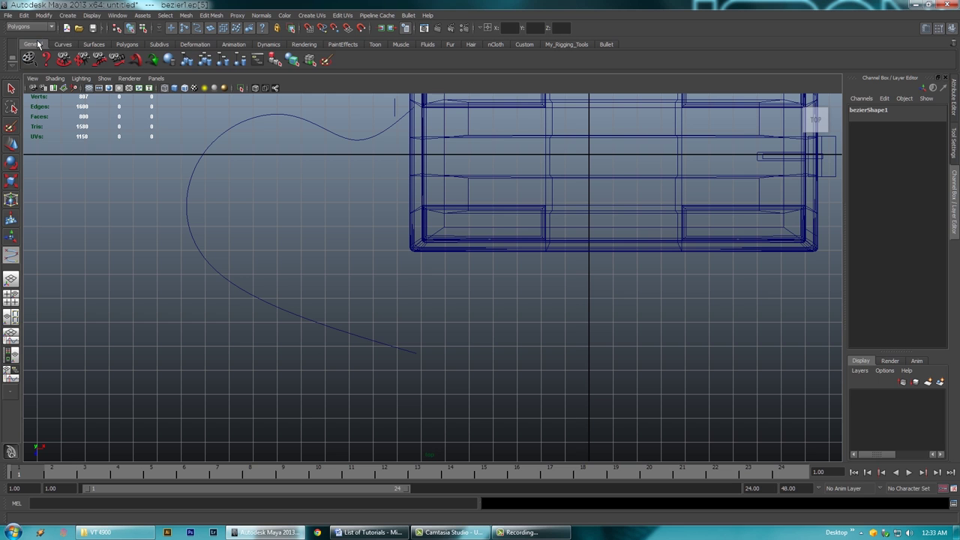
{"action": "left_click", "coordinate": [126, 45]}
{"action": "key", "text": "space"}
{"action": "key", "text": "space"}
{"action": "mouse_move", "coordinate": [513, 217]}
{"action": "left_mouse_down", "text": "alt"}
{"action": "mouse_move", "coordinate": [574, 208]}
{"action": "mouse_move", "coordinate": [496, 211]}
{"action": "left_mouse_up", "text": "alt"}
{"action": "key", "text": "w"}
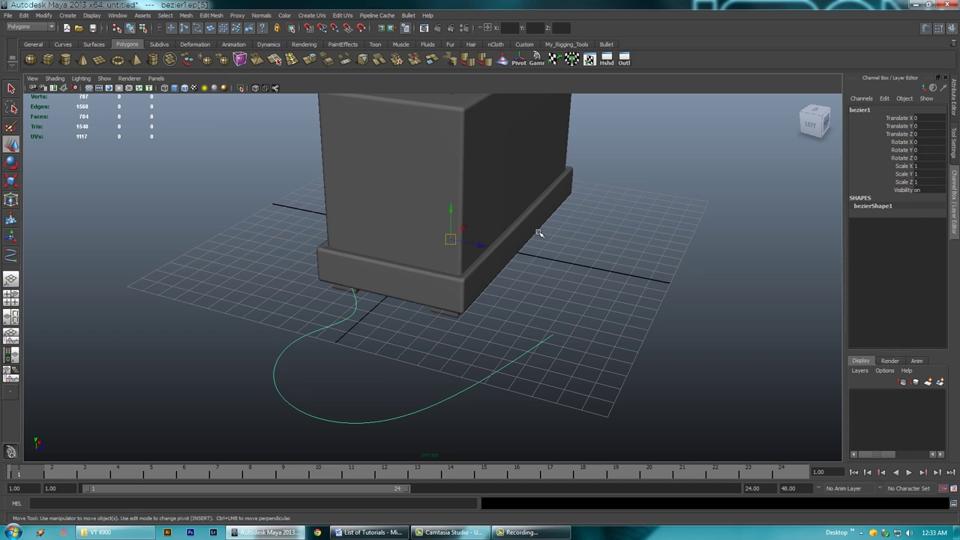
{"action": "scroll", "coordinate": [529, 326], "scroll_direction": "down", "scroll_amount": 1}
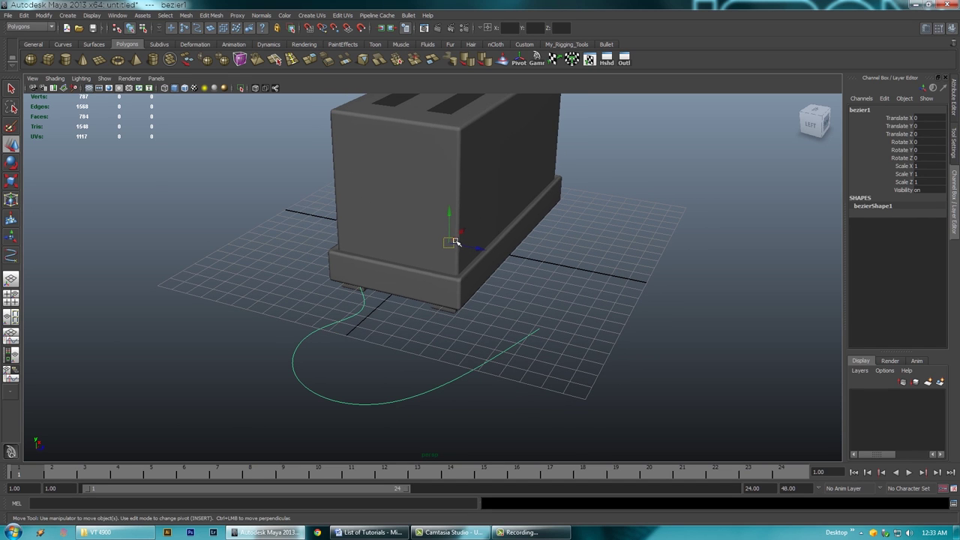
{"action": "left_click", "coordinate": [519, 59]}
{"action": "left_click_drag", "start_coordinate": [402, 322], "coordinate": [490, 366]}
{"action": "middle_click_drag", "start_coordinate": [390, 347], "coordinate": [417, 285], "text": "alt"}
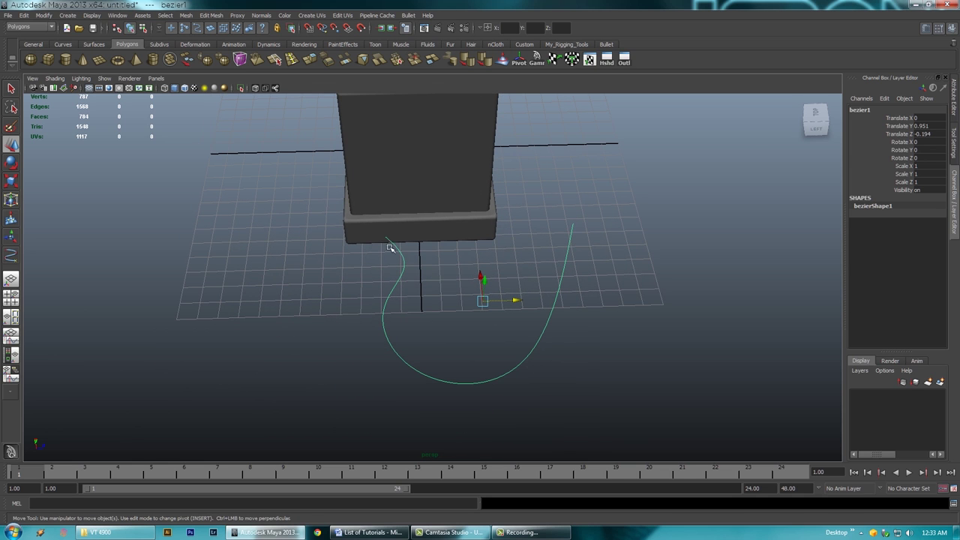
Switch the cord curve to control vertex editing and shift the points of its first bends beyond the disc
{"action": "left_click_drag", "start_coordinate": [433, 323], "coordinate": [408, 270], "text": "alt"}
{"action": "right_click", "coordinate": [419, 324]}
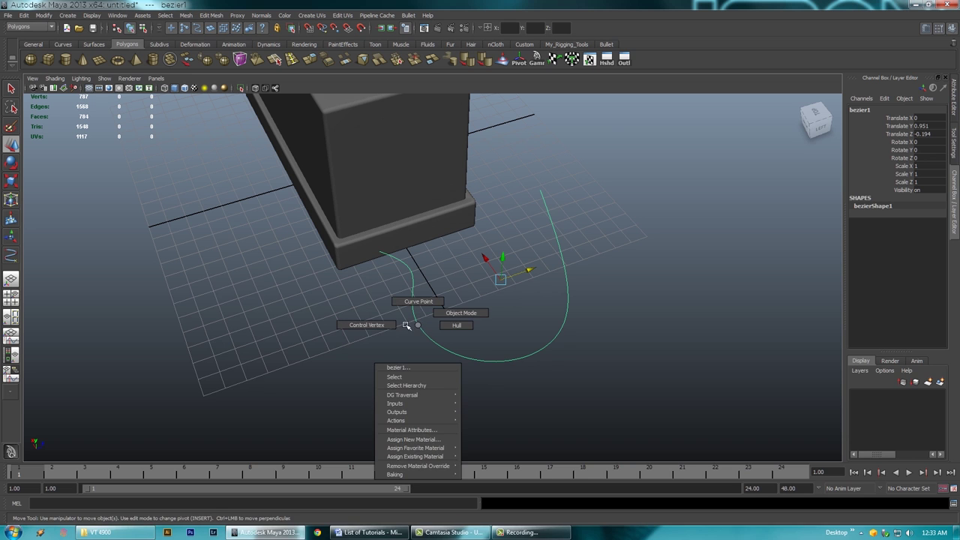
{"action": "left_click", "coordinate": [375, 325]}
{"action": "left_click_drag", "start_coordinate": [409, 337], "coordinate": [473, 345], "text": "alt"}
{"action": "left_click_drag", "start_coordinate": [399, 286], "coordinate": [375, 300]}
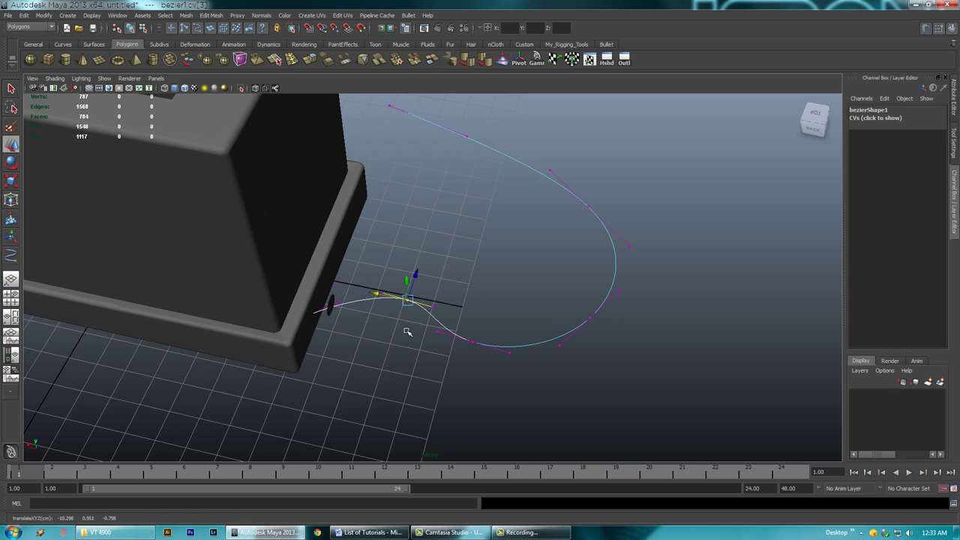
{"action": "middle_click_drag", "start_coordinate": [433, 338], "coordinate": [413, 332], "text": "alt"}
{"action": "left_click_drag", "start_coordinate": [457, 322], "coordinate": [437, 334]}
{"action": "left_click_drag", "start_coordinate": [575, 306], "coordinate": [636, 298]}
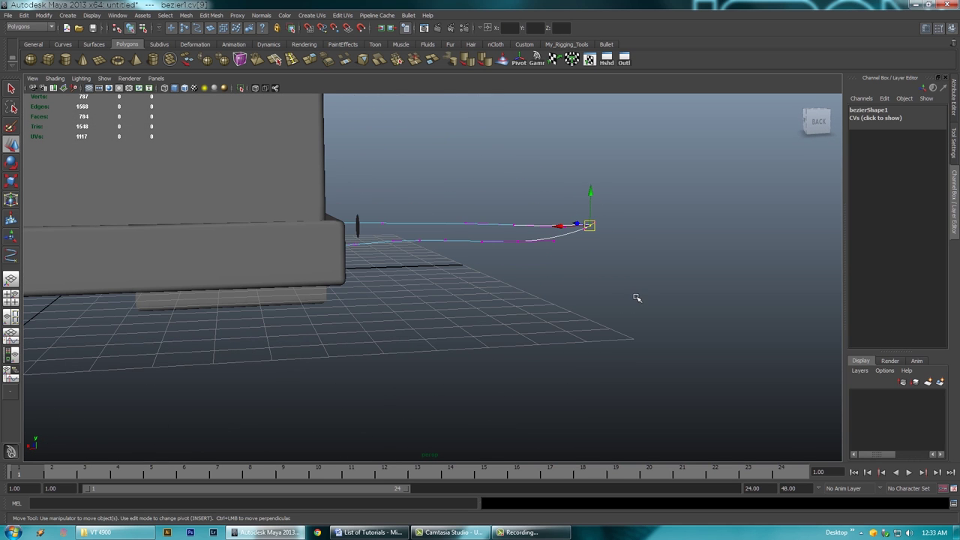
Reposition more control vertices along the S-bend and outer loop to smooth the cord curve's flow
{"action": "left_click_drag", "start_coordinate": [612, 246], "coordinate": [507, 315], "text": "alt"}
{"action": "left_click_drag", "start_coordinate": [587, 309], "coordinate": [558, 318], "text": "alt"}
{"action": "left_click", "coordinate": [414, 352]}
{"action": "left_click_drag", "start_coordinate": [382, 336], "coordinate": [398, 345]}
{"action": "left_click_drag", "start_coordinate": [362, 282], "coordinate": [336, 295]}
{"action": "left_click", "coordinate": [356, 291]}
{"action": "left_click", "coordinate": [536, 338]}
{"action": "left_click_drag", "start_coordinate": [516, 335], "coordinate": [563, 343]}
{"action": "left_click", "coordinate": [561, 344]}
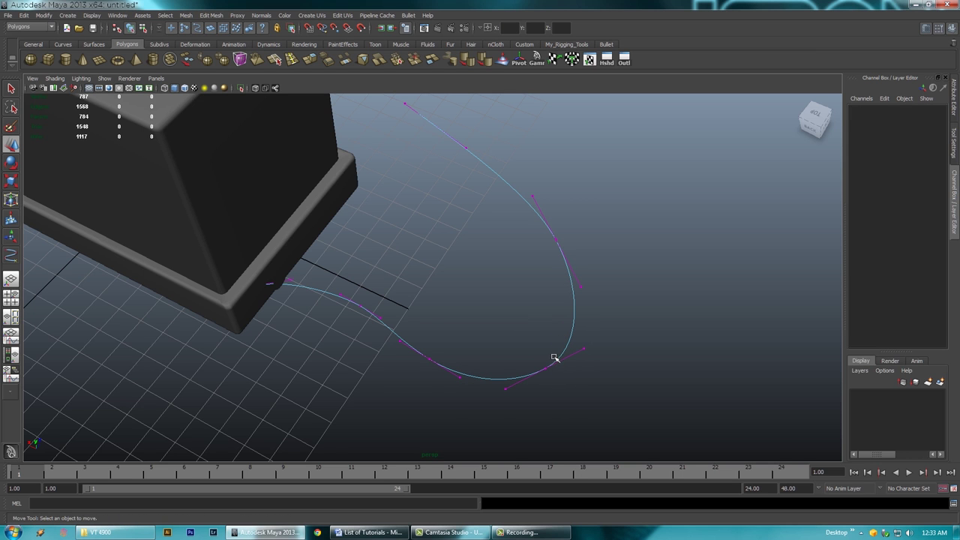
{"action": "left_click", "coordinate": [555, 359]}
Move the control vertex at the cord curve's start to about Z -1.913 and shift the first bend's vertex the same way
{"action": "left_click_drag", "start_coordinate": [570, 395], "coordinate": [339, 337], "text": "alt"}
{"action": "left_click", "coordinate": [317, 224]}
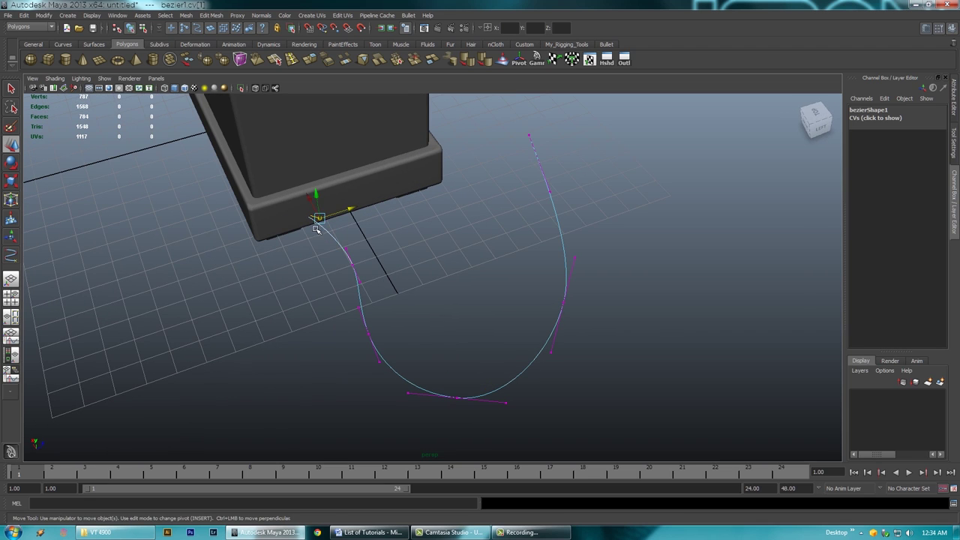
{"action": "left_click_drag", "start_coordinate": [347, 212], "coordinate": [342, 218]}
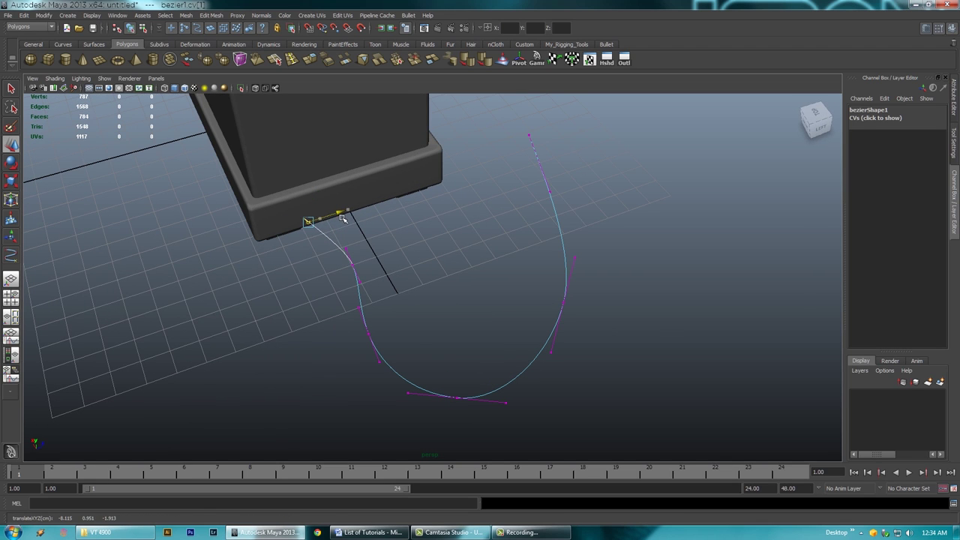
{"action": "left_click", "coordinate": [351, 266]}
{"action": "left_click_drag", "start_coordinate": [384, 258], "coordinate": [380, 262]}
{"action": "left_click", "coordinate": [367, 335]}
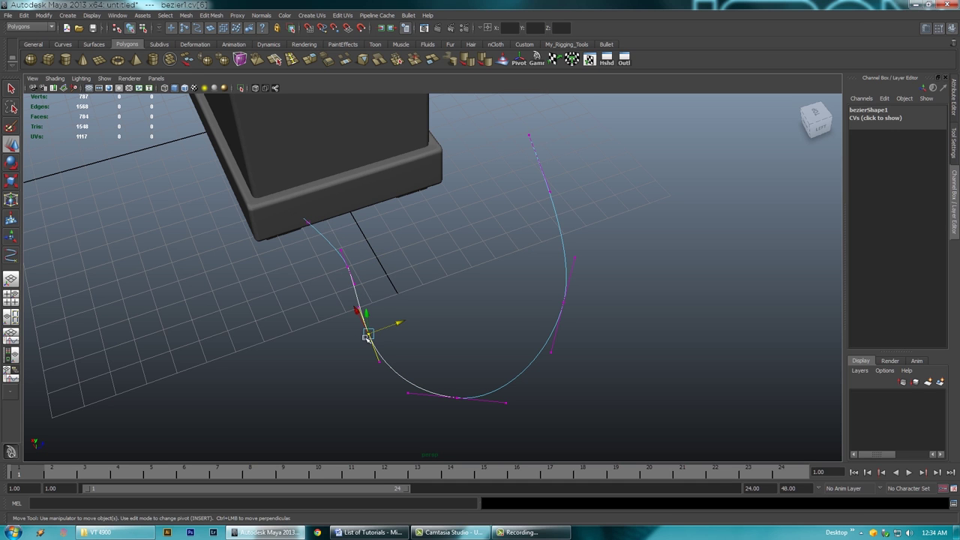
Reposition the last control vertices at the cord curve's free end and return the curve to object mode
{"action": "left_click_drag", "start_coordinate": [369, 325], "coordinate": [634, 248], "text": "alt"}
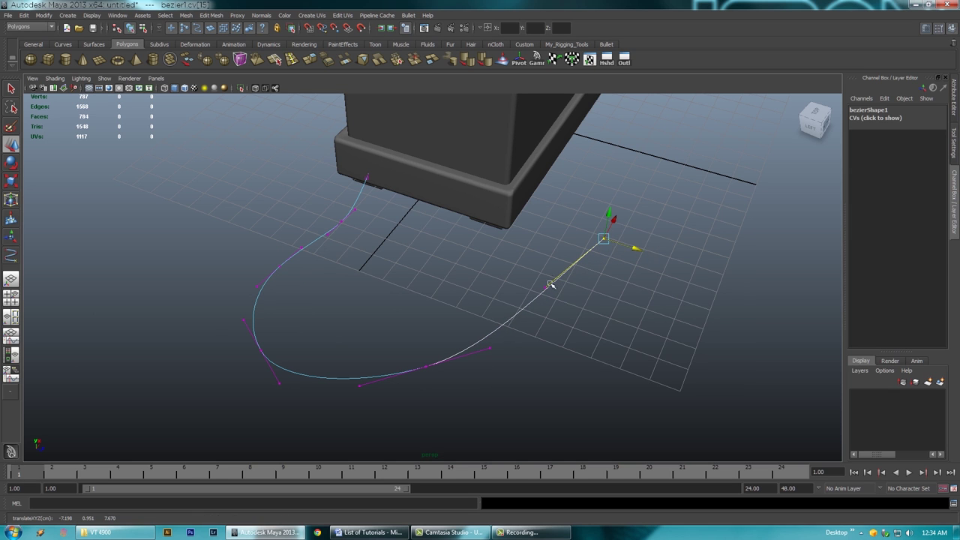
{"action": "left_click", "coordinate": [546, 289]}
{"action": "left_click_drag", "start_coordinate": [576, 299], "coordinate": [594, 304]}
{"action": "mouse_move", "coordinate": [599, 337]}
{"action": "left_mouse_down", "text": "alt"}
{"action": "mouse_move", "coordinate": [675, 338]}
{"action": "mouse_move", "coordinate": [594, 333]}
{"action": "mouse_move", "coordinate": [622, 342]}
{"action": "mouse_move", "coordinate": [604, 339]}
{"action": "left_mouse_up", "text": "alt"}
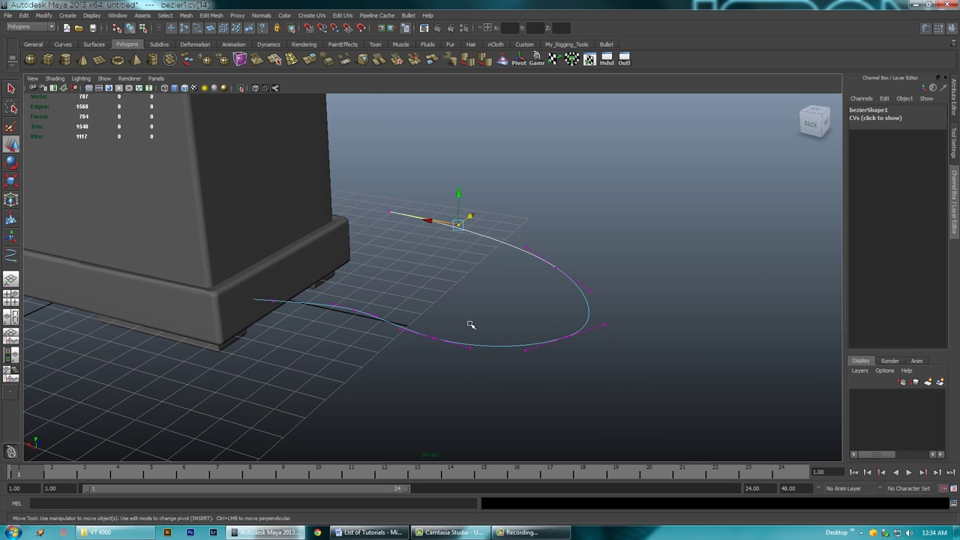
{"action": "left_click_drag", "start_coordinate": [421, 311], "coordinate": [467, 304], "text": "alt"}
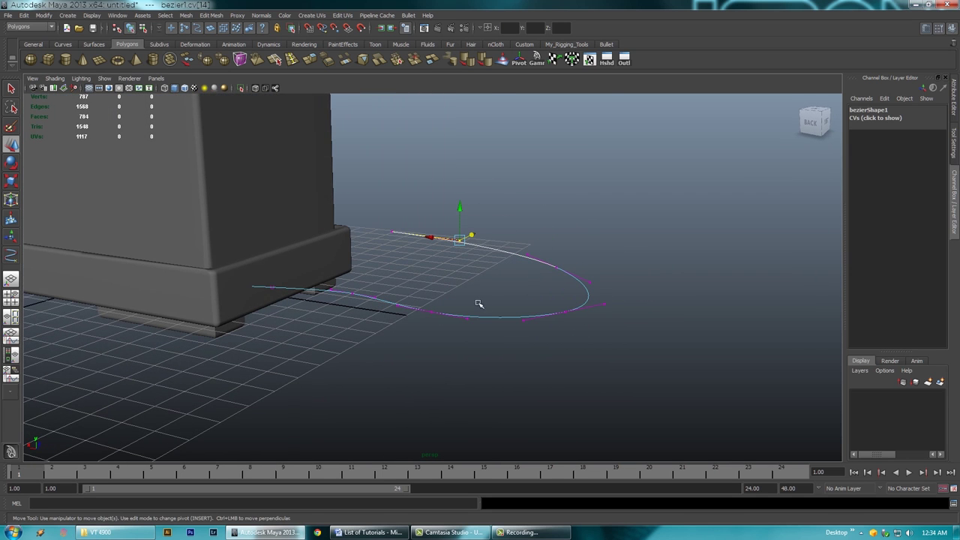
{"action": "right_click_drag", "start_coordinate": [487, 319], "coordinate": [520, 310]}
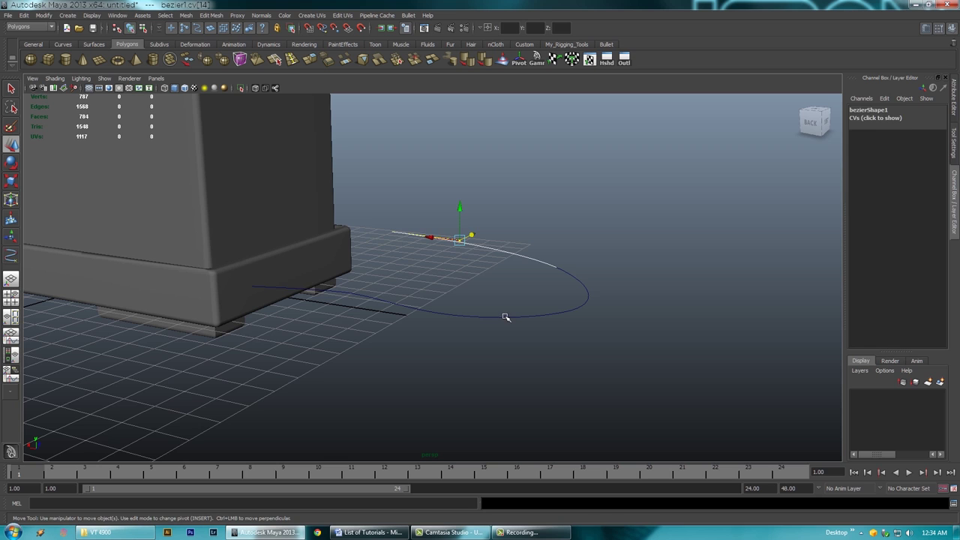
{"action": "left_click", "coordinate": [502, 320]}
Move the disc to about X -7.092, Y 0.962 and Z -1.933, inside the toaster's base near the cord curve's start
{"action": "left_click_drag", "start_coordinate": [502, 321], "coordinate": [373, 287], "text": "alt"}
{"action": "left_click", "coordinate": [354, 272]}
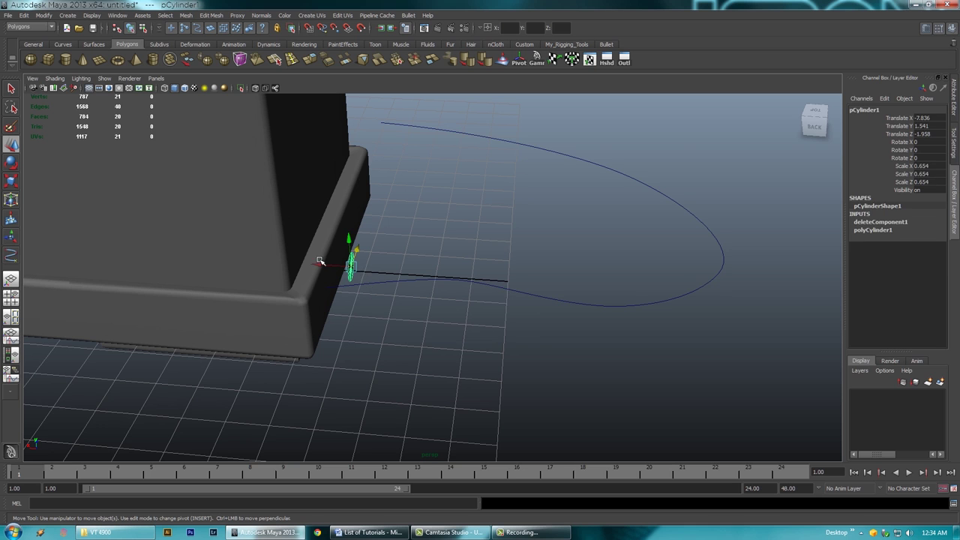
{"action": "left_click_drag", "start_coordinate": [349, 240], "coordinate": [350, 256]}
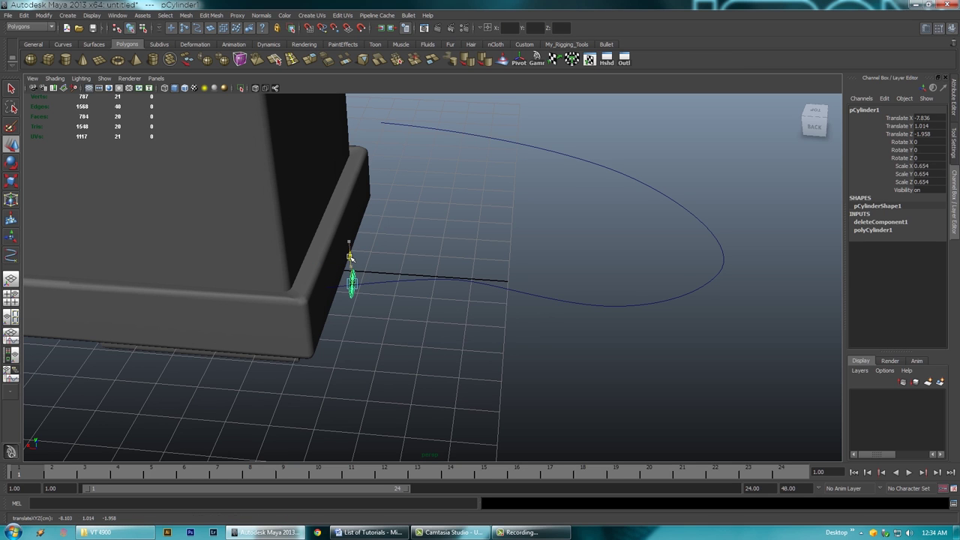
{"action": "left_click_drag", "start_coordinate": [397, 300], "coordinate": [305, 270], "text": "alt"}
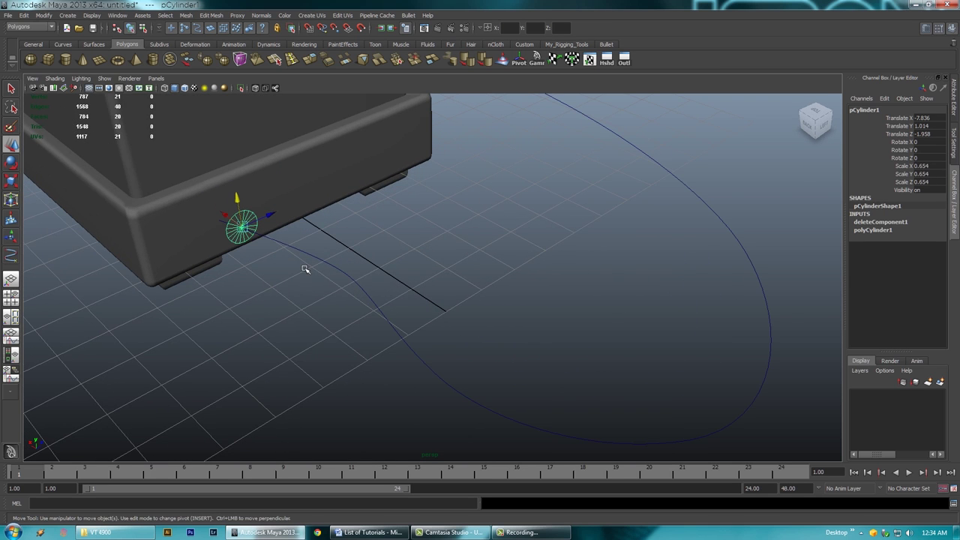
{"action": "key", "text": "f"}
{"action": "left_click_drag", "start_coordinate": [516, 295], "coordinate": [467, 285], "text": "alt"}
{"action": "mouse_move", "coordinate": [428, 317]}
{"action": "left_mouse_down", "text": "alt"}
{"action": "mouse_move", "coordinate": [419, 341]}
{"action": "mouse_move", "coordinate": [450, 347]}
{"action": "mouse_move", "coordinate": [438, 330]}
{"action": "left_mouse_up", "text": "alt"}
{"action": "left_click_drag", "start_coordinate": [403, 275], "coordinate": [229, 263]}
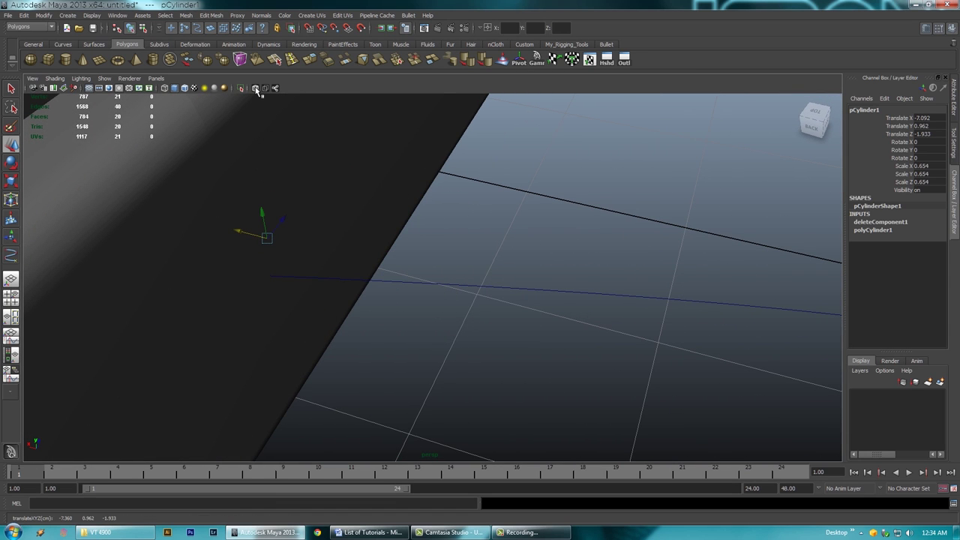
Enable X-ray display and align the disc with the cord curve's start at about X -6.884 and Z -2.182
{"action": "left_click", "coordinate": [257, 88]}
{"action": "left_click_drag", "start_coordinate": [322, 232], "coordinate": [413, 275], "text": "alt"}
{"action": "left_click_drag", "start_coordinate": [433, 182], "coordinate": [387, 215]}
{"action": "left_click_drag", "start_coordinate": [386, 261], "coordinate": [546, 350], "text": "alt"}
{"action": "left_click_drag", "start_coordinate": [333, 274], "coordinate": [319, 327]}
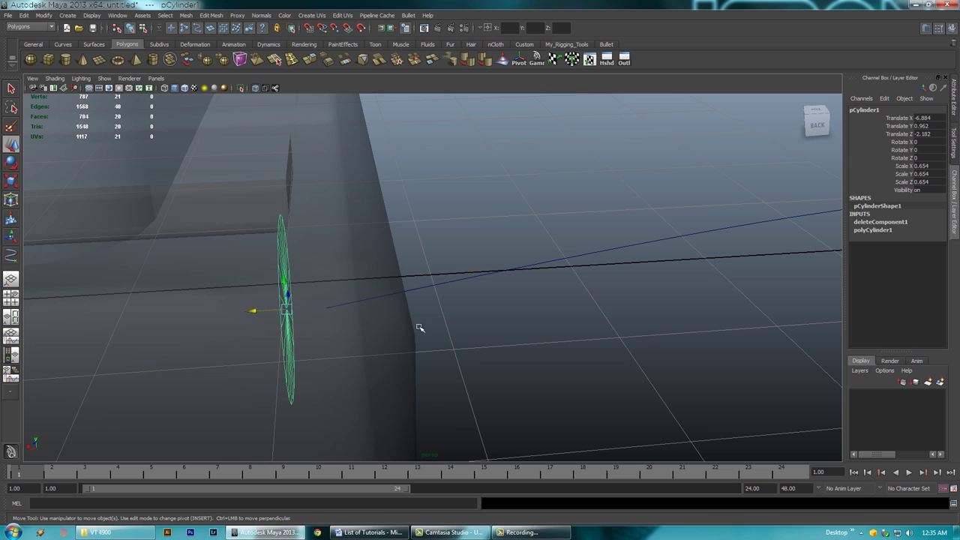
{"action": "left_click_drag", "start_coordinate": [393, 320], "coordinate": [352, 314], "text": "alt"}
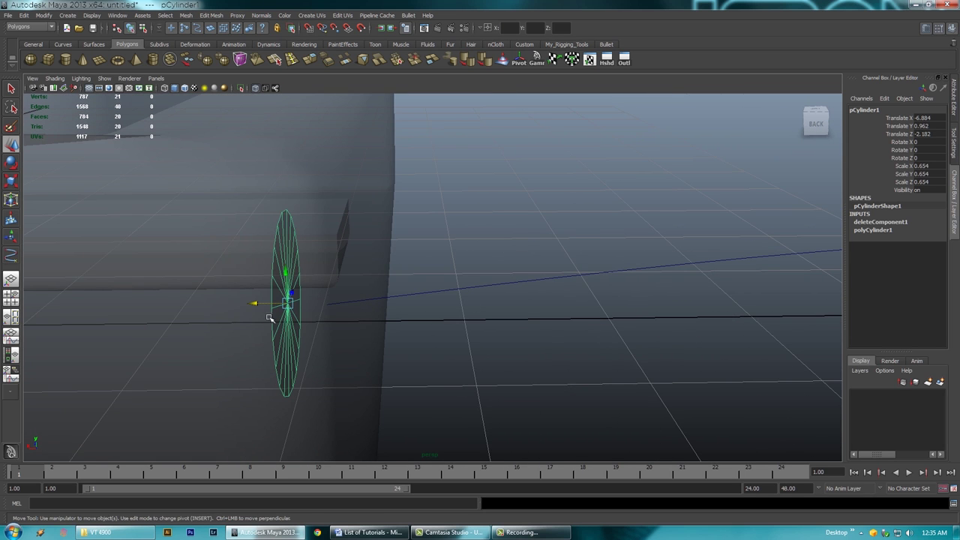
{"action": "left_click_drag", "start_coordinate": [375, 329], "coordinate": [618, 355], "text": "alt"}
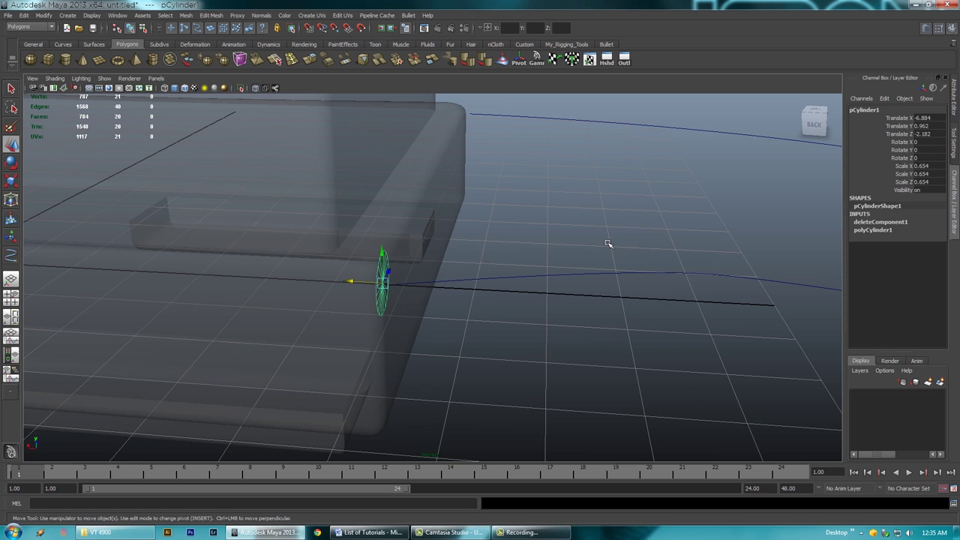
Add the cord curve to the selection and extrude the disc along it with 50 divisions
{"action": "left_click", "coordinate": [602, 275]}
{"action": "left_click_drag", "start_coordinate": [602, 342], "coordinate": [570, 351], "text": "alt"}
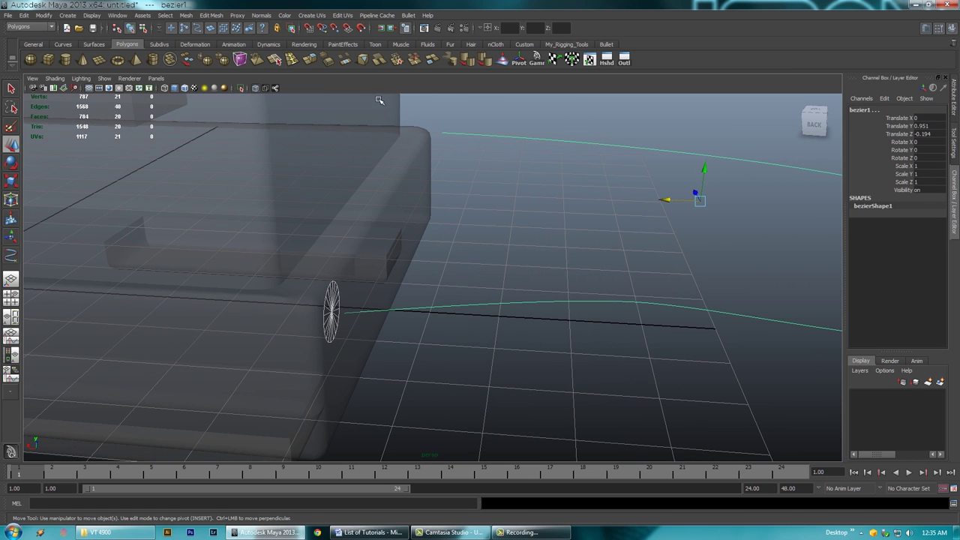
{"action": "left_click", "coordinate": [309, 60]}
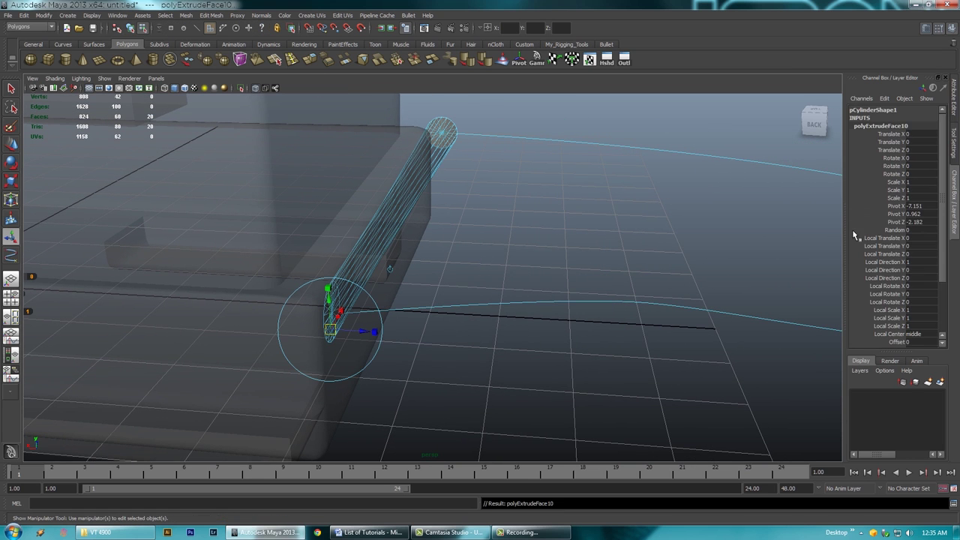
{"action": "scroll", "coordinate": [888, 189], "scroll_direction": "down", "scroll_amount": 3}
{"action": "double_click", "coordinate": [911, 289]}
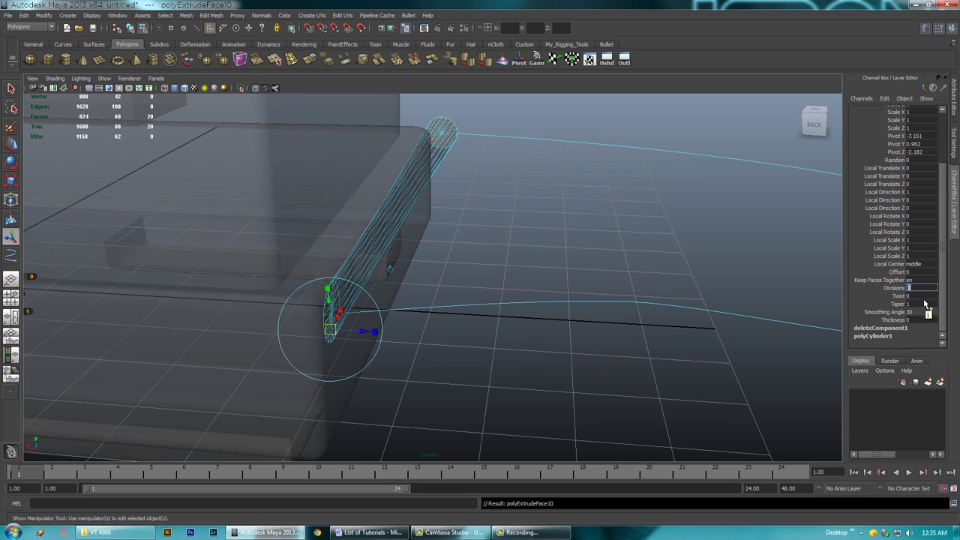
{"action": "type", "text": "50"}
{"action": "key", "text": "Tab"}
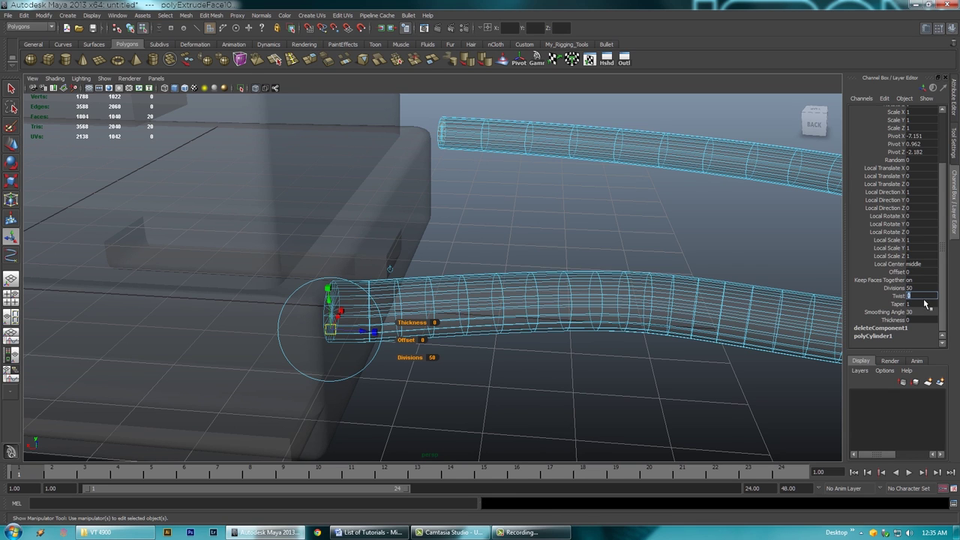
Set the cord extrusion's divisions to 100
{"action": "left_click_drag", "start_coordinate": [809, 319], "coordinate": [883, 278], "text": "alt"}
{"action": "left_click", "coordinate": [915, 290]}
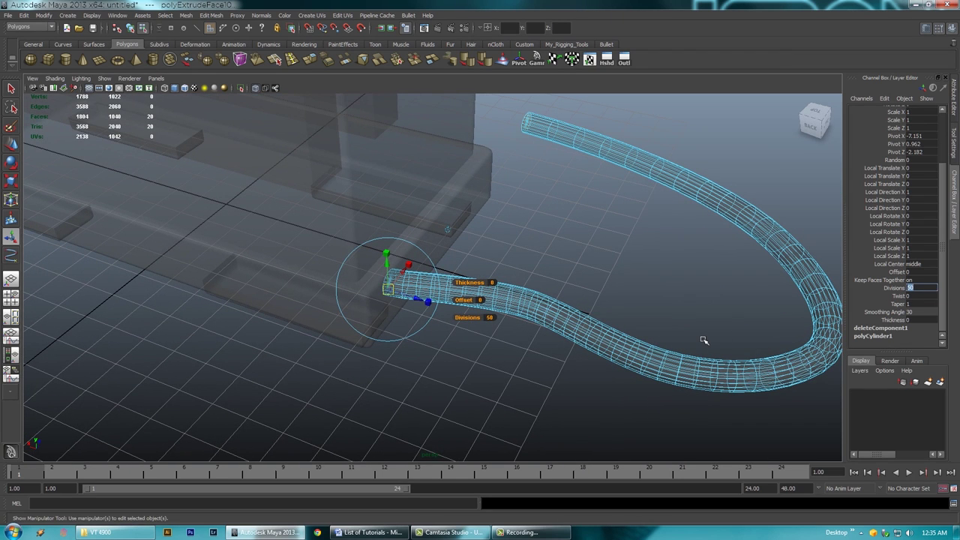
{"action": "type", "text": "100"}
{"action": "key", "text": "Return"}
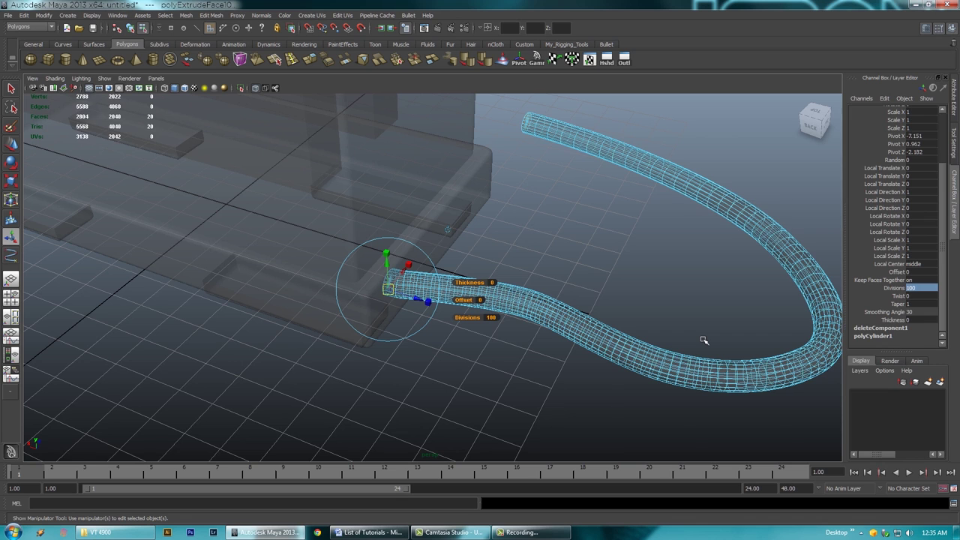
Return to object mode, disable X-ray display and check the cord's thickness against the toaster
{"action": "left_click_drag", "start_coordinate": [668, 346], "coordinate": [608, 327], "text": "alt"}
{"action": "right_click_drag", "start_coordinate": [599, 317], "coordinate": [634, 307]}
{"action": "right_click_drag", "start_coordinate": [715, 320], "coordinate": [660, 316], "text": "alt"}
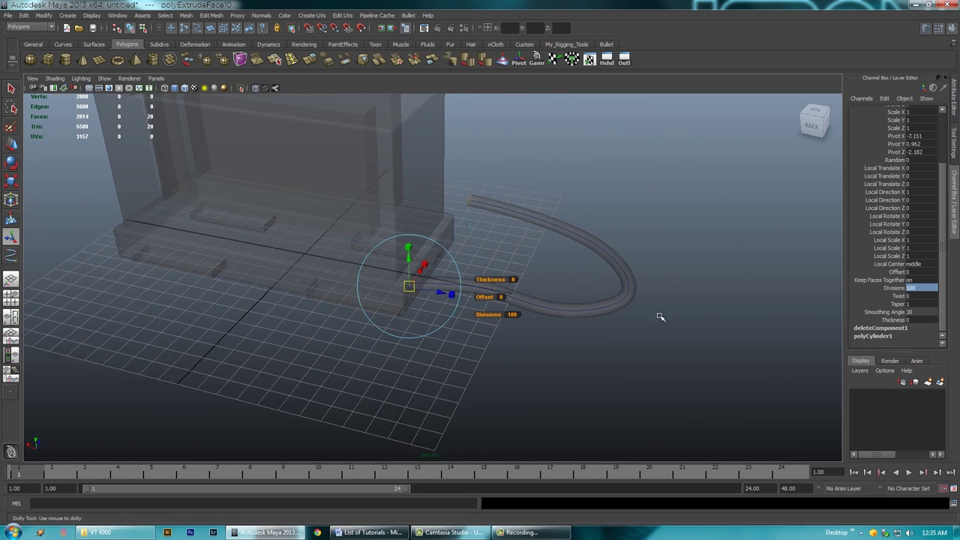
{"action": "left_click", "coordinate": [255, 88]}
{"action": "left_click_drag", "start_coordinate": [600, 258], "coordinate": [585, 306], "text": "alt"}
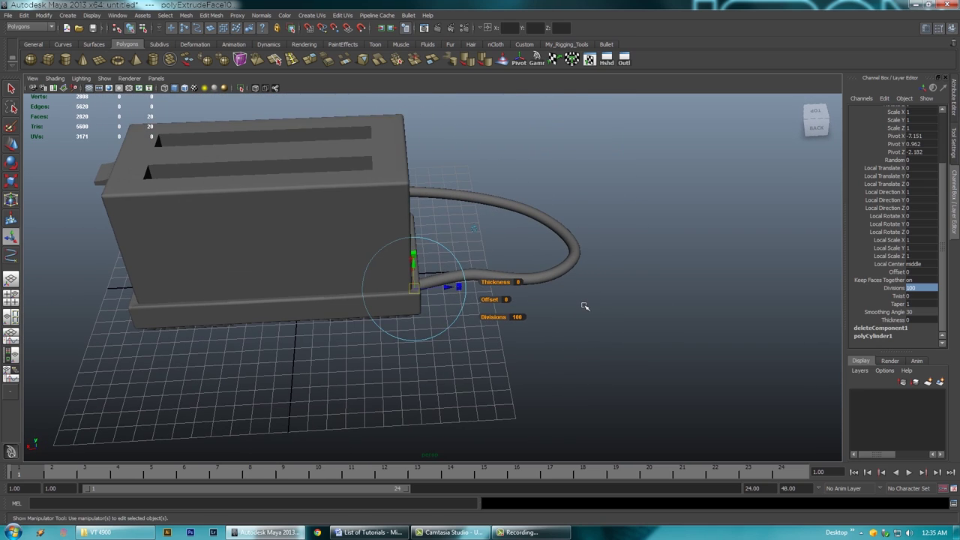
{"action": "right_click_drag", "start_coordinate": [501, 335], "coordinate": [609, 345], "text": "alt"}
{"action": "left_click_drag", "start_coordinate": [609, 345], "coordinate": [530, 349], "text": "alt"}
{"action": "right_click_drag", "start_coordinate": [529, 349], "coordinate": [572, 358], "text": "alt"}
Undo the extrusion of the disc along the cord curve
{"action": "key", "text": "ctrl+z"}
{"action": "key", "text": "ctrl+z"}
{"action": "key", "text": "ctrl+z"}
{"action": "key", "text": "ctrl+z"}
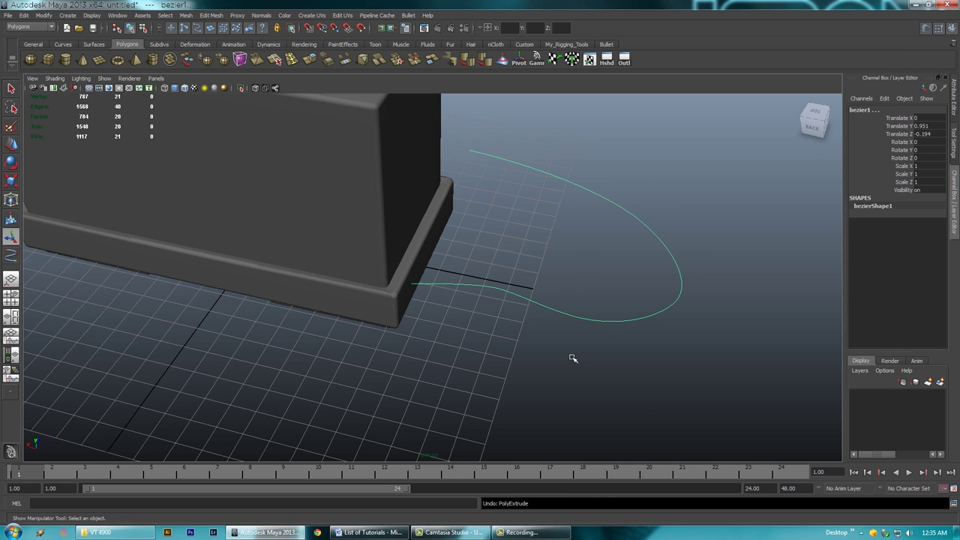
Enable X-ray display again, select the disc and scale it uniformly to about 0.264 for a thinner cord
{"action": "right_click_drag", "start_coordinate": [322, 339], "coordinate": [587, 351], "text": "alt"}
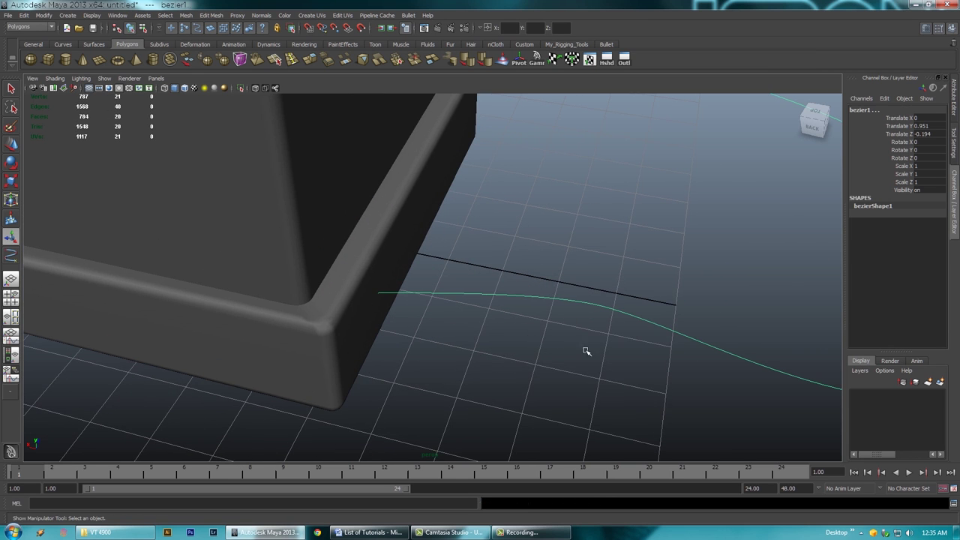
{"action": "left_click", "coordinate": [255, 88]}
{"action": "scroll", "coordinate": [467, 325], "scroll_direction": "down", "scroll_amount": 3}
{"action": "scroll", "coordinate": [469, 293], "scroll_direction": "up", "scroll_amount": 3}
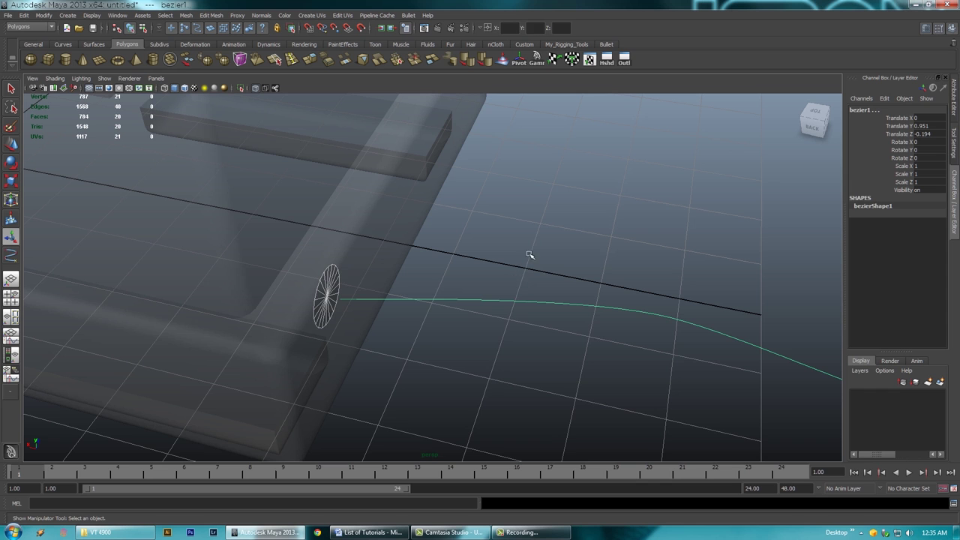
{"action": "left_click_drag", "start_coordinate": [530, 255], "coordinate": [521, 338], "text": "shift"}
{"action": "middle_click_drag", "start_coordinate": [484, 334], "coordinate": [486, 334], "text": "alt"}
{"action": "left_click_drag", "start_coordinate": [417, 324], "coordinate": [491, 323], "text": "alt"}
{"action": "key", "text": "e"}
{"action": "key", "text": "r"}
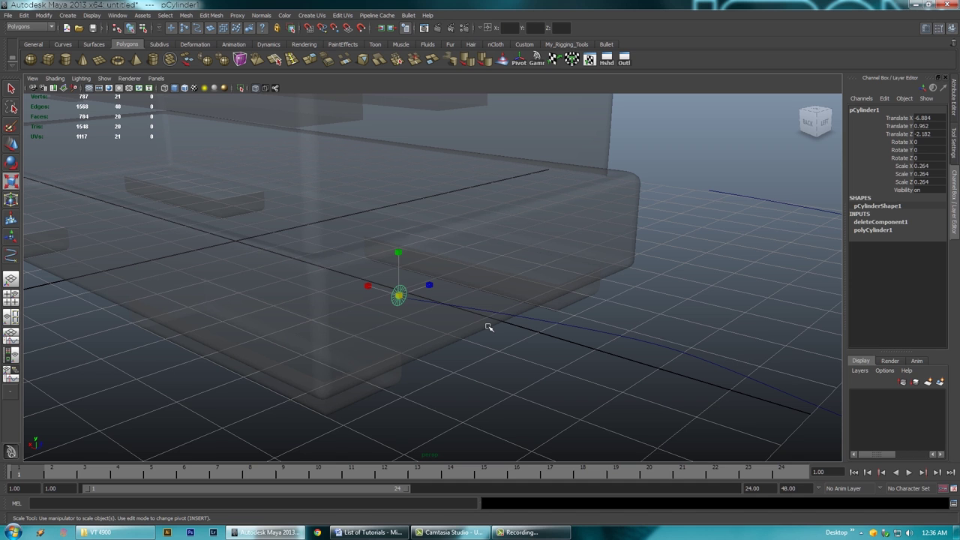
{"action": "left_click_drag", "start_coordinate": [496, 341], "coordinate": [520, 363], "text": "alt"}
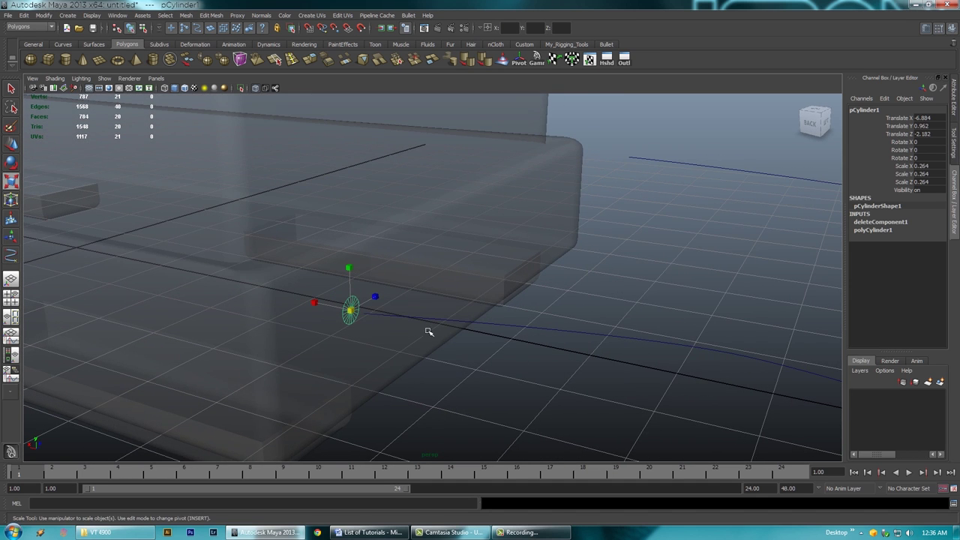
{"action": "left_click_drag", "start_coordinate": [398, 347], "coordinate": [516, 354], "text": "alt"}
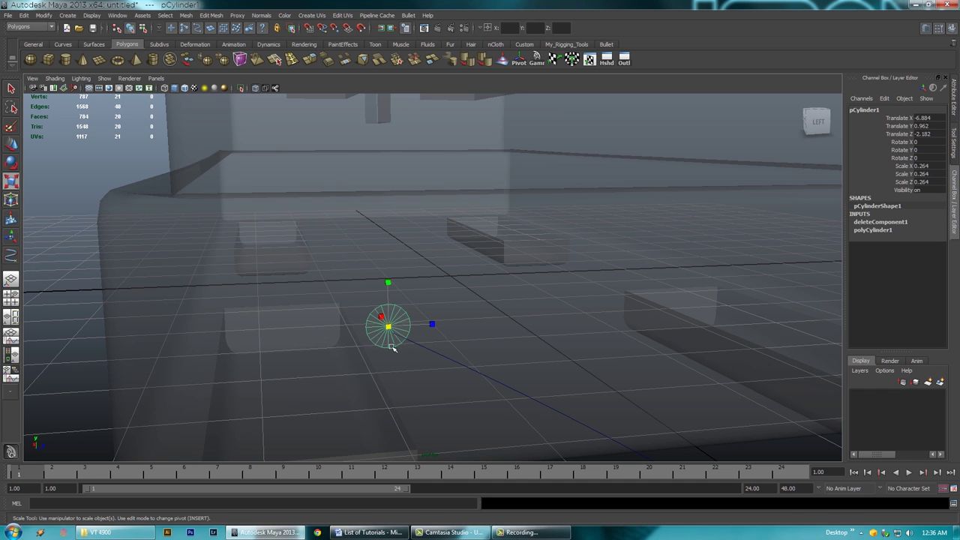
{"action": "left_click_drag", "start_coordinate": [435, 362], "coordinate": [500, 395], "text": "alt"}
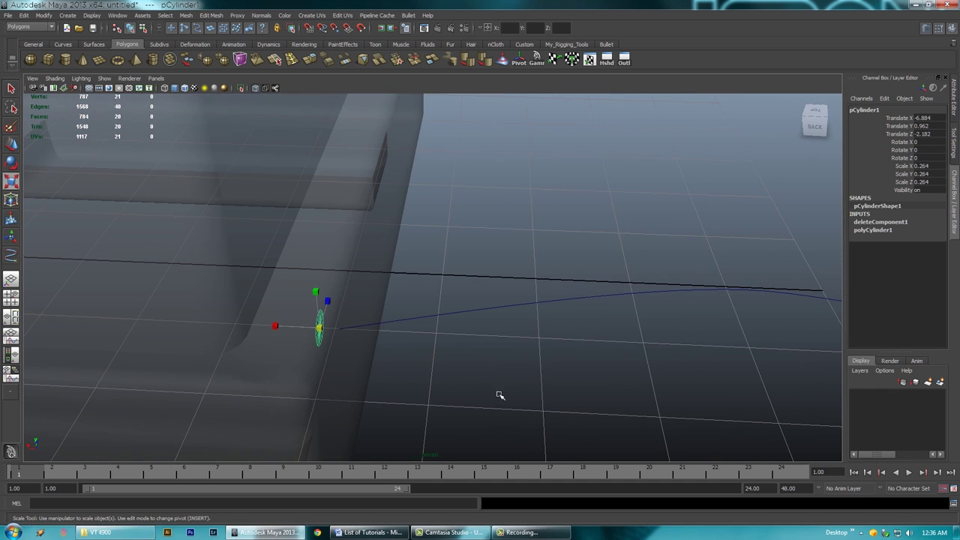
Extrude the small disc at the toaster's base along the bezier curve with 100 divisions to form the power cord
{"action": "left_click_drag", "start_coordinate": [492, 287], "coordinate": [481, 345], "text": "shift"}
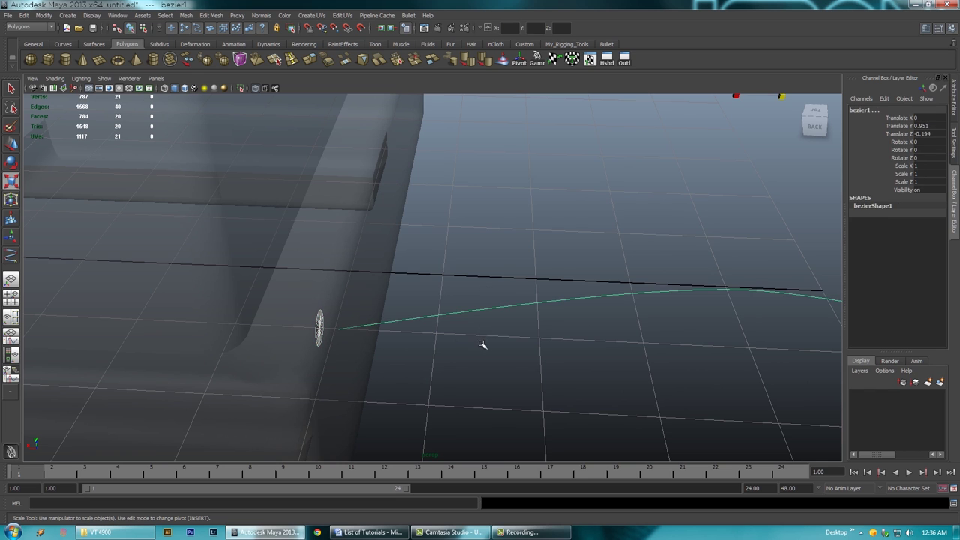
{"action": "right_click_drag", "start_coordinate": [549, 329], "coordinate": [481, 323], "text": "alt"}
{"action": "middle_click_drag", "start_coordinate": [481, 324], "coordinate": [410, 344], "text": "alt"}
{"action": "left_click_drag", "start_coordinate": [410, 343], "coordinate": [292, 225], "text": "alt"}
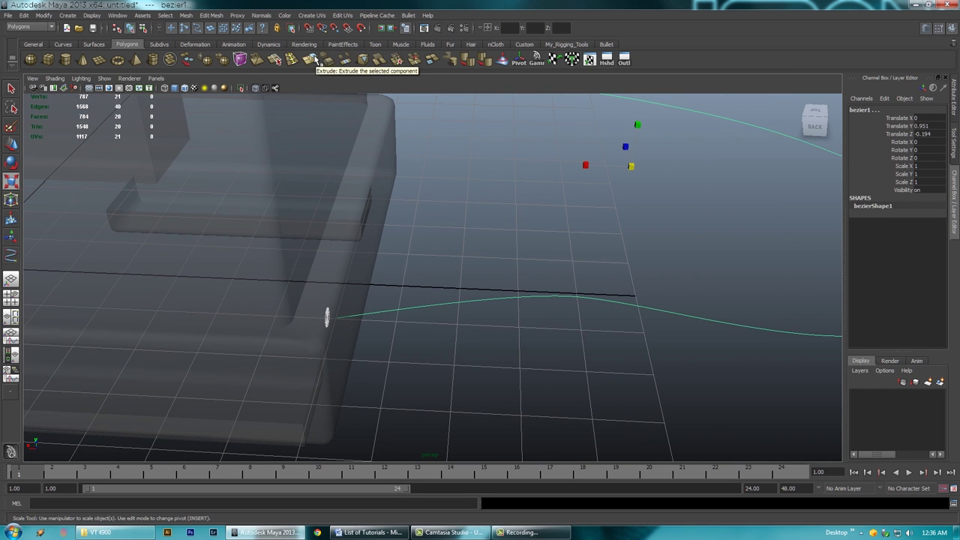
{"action": "left_click", "coordinate": [309, 62]}
{"action": "middle_click_drag", "start_coordinate": [560, 298], "coordinate": [465, 349], "text": "alt"}
{"action": "scroll", "coordinate": [904, 271], "scroll_direction": "down", "scroll_amount": 3}
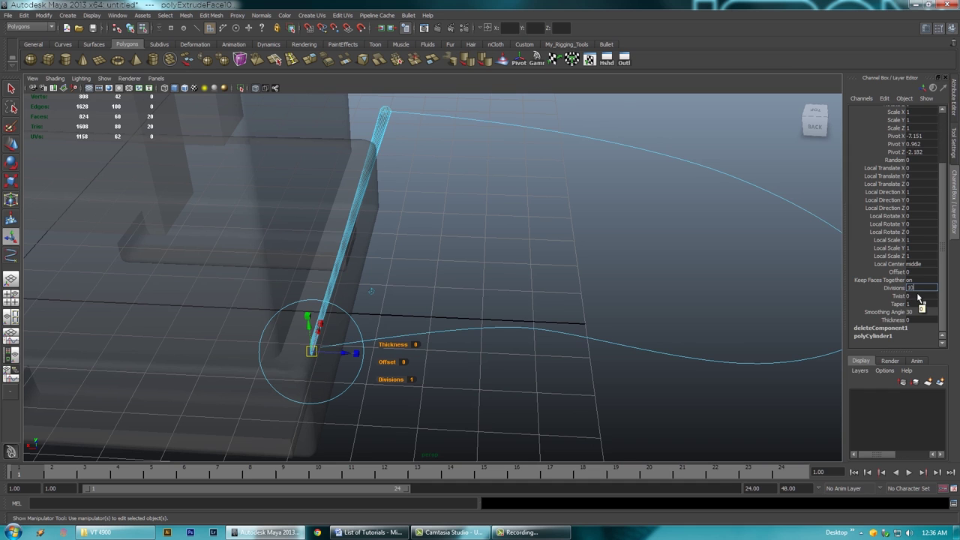
{"action": "type", "text": "0"}
{"action": "key", "text": "Tab"}
{"action": "left_click_drag", "start_coordinate": [615, 280], "coordinate": [502, 319], "text": "alt"}
{"action": "right_click_drag", "start_coordinate": [539, 351], "coordinate": [582, 339]}
{"action": "right_click_drag", "start_coordinate": [637, 312], "coordinate": [564, 289], "text": "alt"}
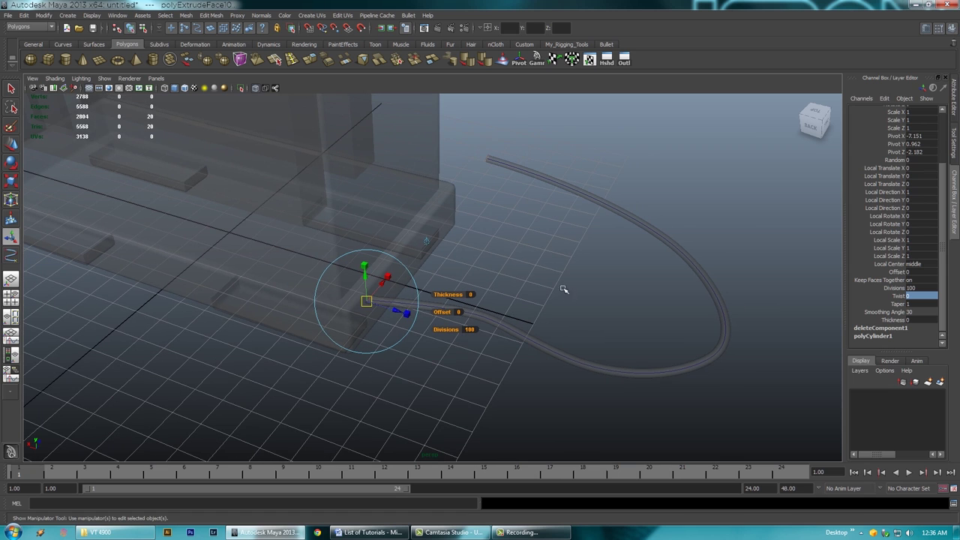
Turn off X-ray shading and examine the solid cord and toaster body from several angles, including near floor level
{"action": "left_click", "coordinate": [263, 90]}
{"action": "left_click_drag", "start_coordinate": [589, 296], "coordinate": [553, 278], "text": "alt"}
{"action": "left_click", "coordinate": [632, 302]}
{"action": "left_click_drag", "start_coordinate": [633, 302], "coordinate": [466, 247], "text": "alt"}
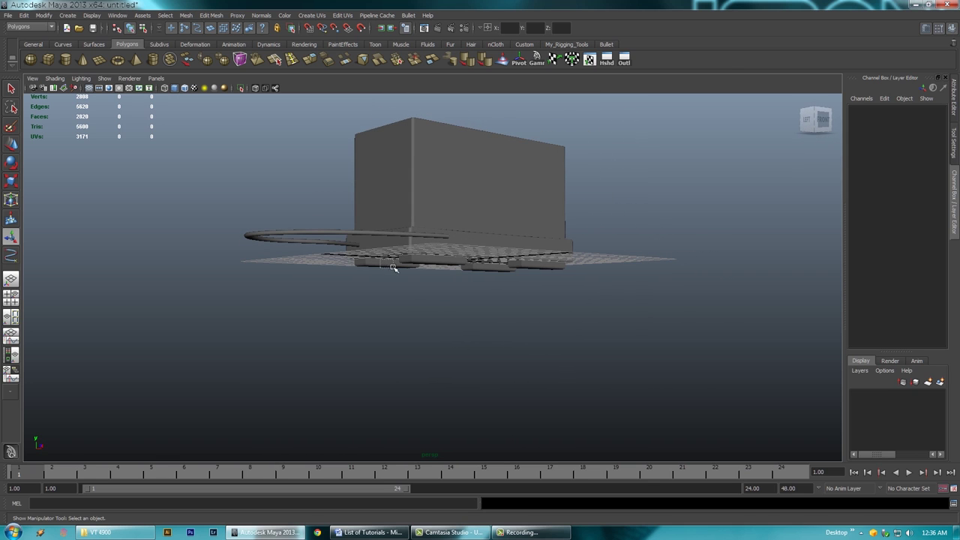
{"action": "left_click", "coordinate": [431, 265]}
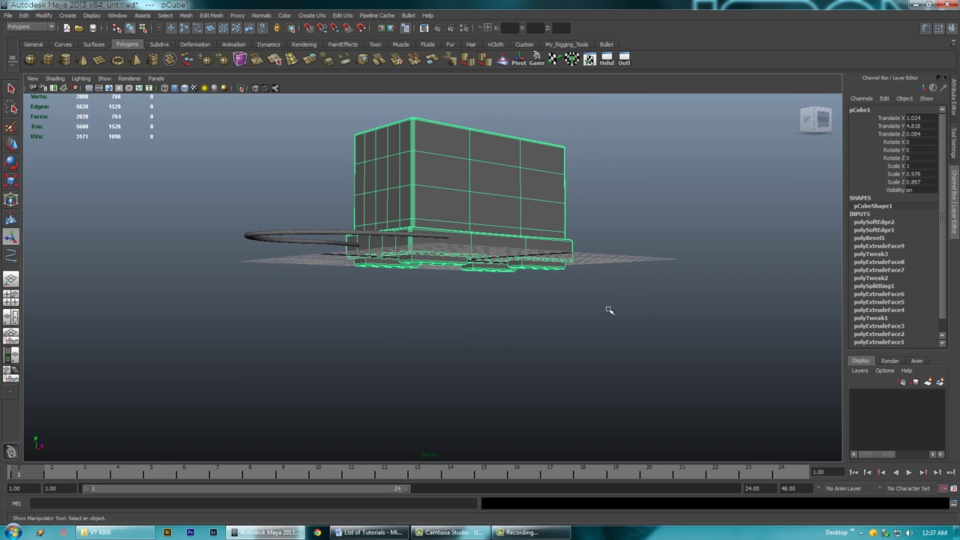
{"action": "left_click", "coordinate": [634, 289]}
{"action": "left_click_drag", "start_coordinate": [635, 279], "coordinate": [490, 242], "text": "alt"}
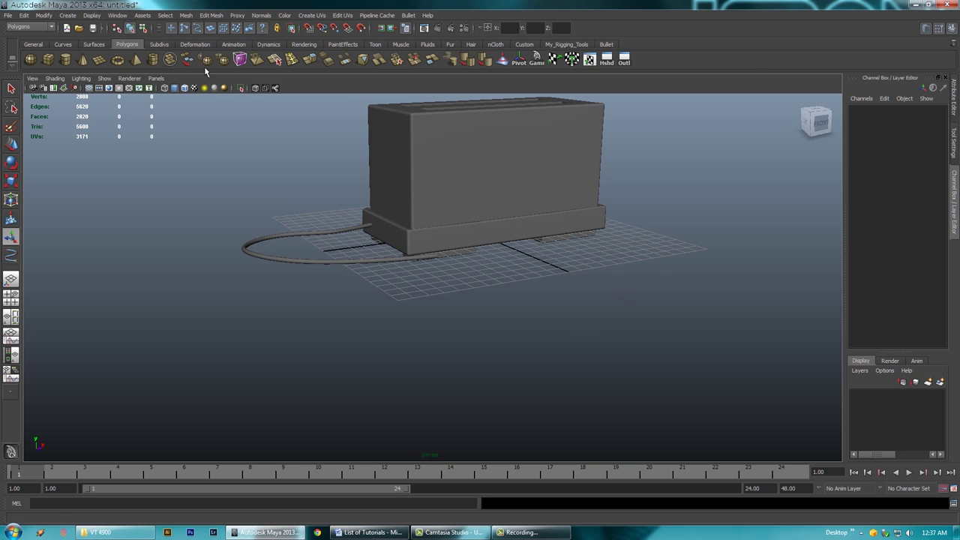
Create a large polygon plane around the toaster to serve as the floor
{"action": "left_click", "coordinate": [100, 61]}
{"action": "left_click_drag", "start_coordinate": [542, 242], "coordinate": [956, 189], "text": "alt"}
{"action": "left_click_drag", "start_coordinate": [611, 326], "coordinate": [571, 280], "text": "alt"}
{"action": "right_click_drag", "start_coordinate": [580, 293], "coordinate": [584, 296], "text": "alt"}
{"action": "left_click_drag", "start_coordinate": [584, 296], "coordinate": [659, 316], "text": "alt"}
{"action": "key", "text": "w"}
{"action": "left_click_drag", "start_coordinate": [585, 328], "coordinate": [531, 324], "text": "alt"}
Lower the floor plane to the underside of the toaster's feet, at Translate Y about -0.596
{"action": "key", "text": "space"}
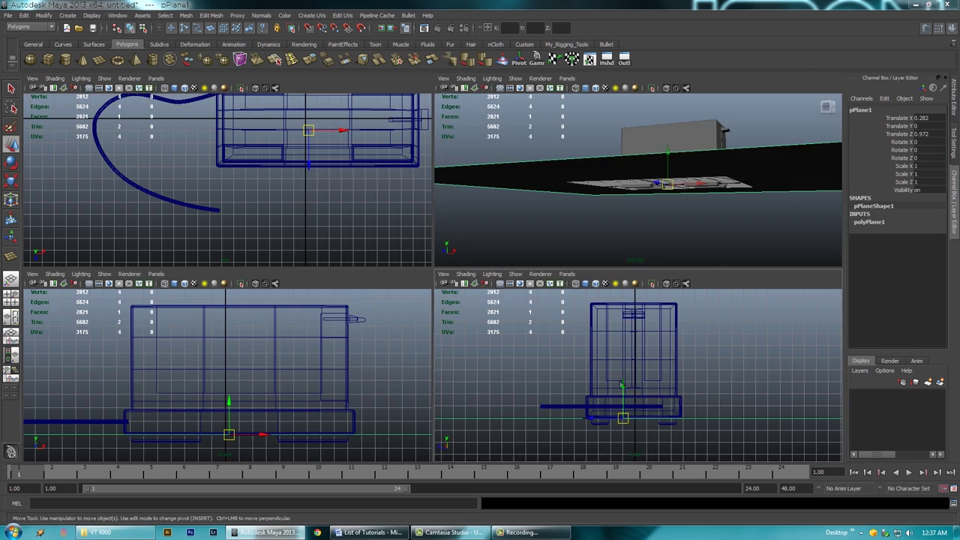
{"action": "key", "text": "space"}
{"action": "left_click_drag", "start_coordinate": [402, 330], "coordinate": [403, 344]}
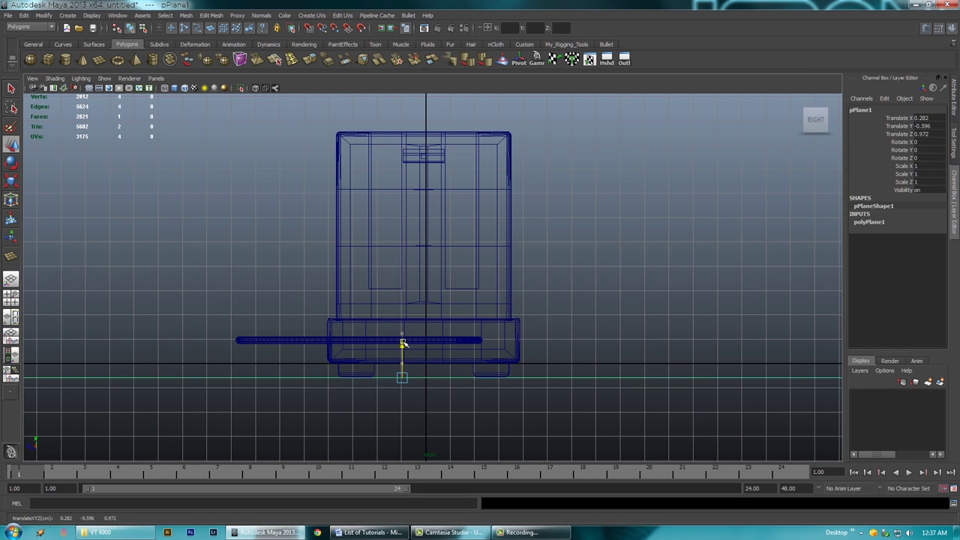
{"action": "key", "text": "space"}
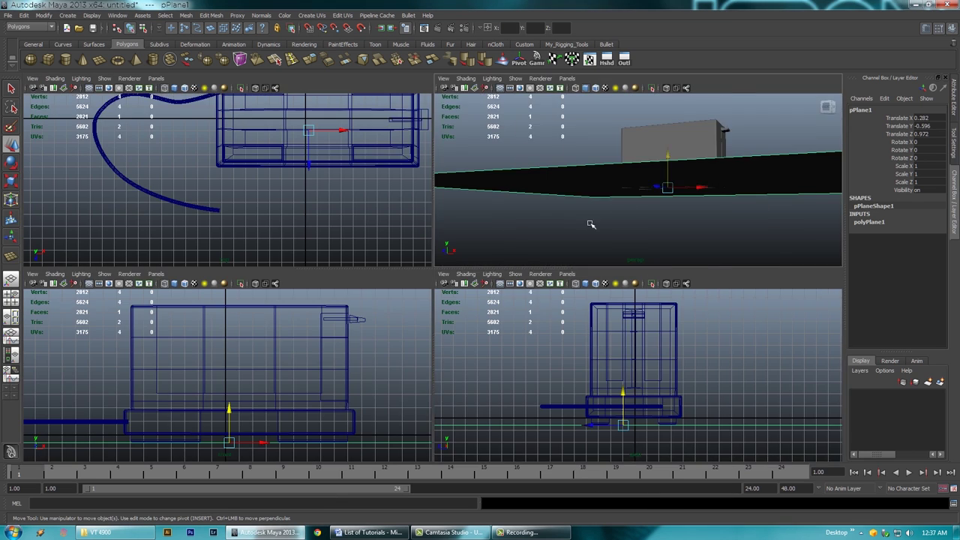
{"action": "key", "text": "space"}
{"action": "left_click_drag", "start_coordinate": [561, 231], "coordinate": [570, 209], "text": "alt"}
{"action": "left_click_drag", "start_coordinate": [491, 270], "coordinate": [566, 289]}
Select the cord mesh and turn on X-ray shading to examine the curve inside its free end
{"action": "left_click", "coordinate": [631, 177]}
{"action": "left_click_drag", "start_coordinate": [630, 176], "coordinate": [375, 328], "text": "alt"}
{"action": "right_click_drag", "start_coordinate": [375, 328], "coordinate": [435, 330], "text": "alt"}
{"action": "middle_click_drag", "start_coordinate": [435, 330], "coordinate": [518, 226], "text": "alt"}
{"action": "right_click_drag", "start_coordinate": [403, 300], "coordinate": [535, 206], "text": "alt"}
{"action": "middle_click_drag", "start_coordinate": [535, 206], "coordinate": [488, 300], "text": "alt"}
{"action": "left_click", "coordinate": [496, 296]}
{"action": "left_click_drag", "start_coordinate": [519, 308], "coordinate": [495, 300], "text": "alt"}
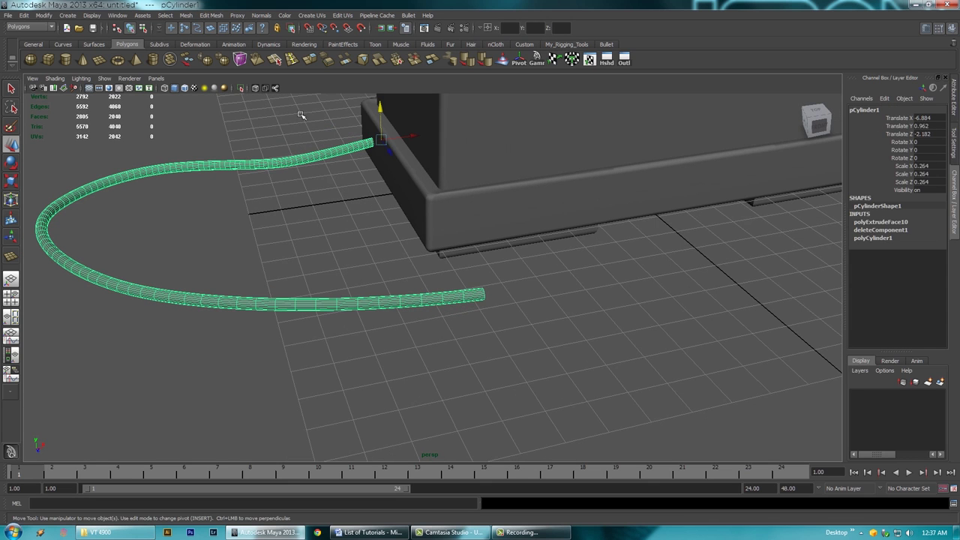
{"action": "left_click", "coordinate": [255, 88]}
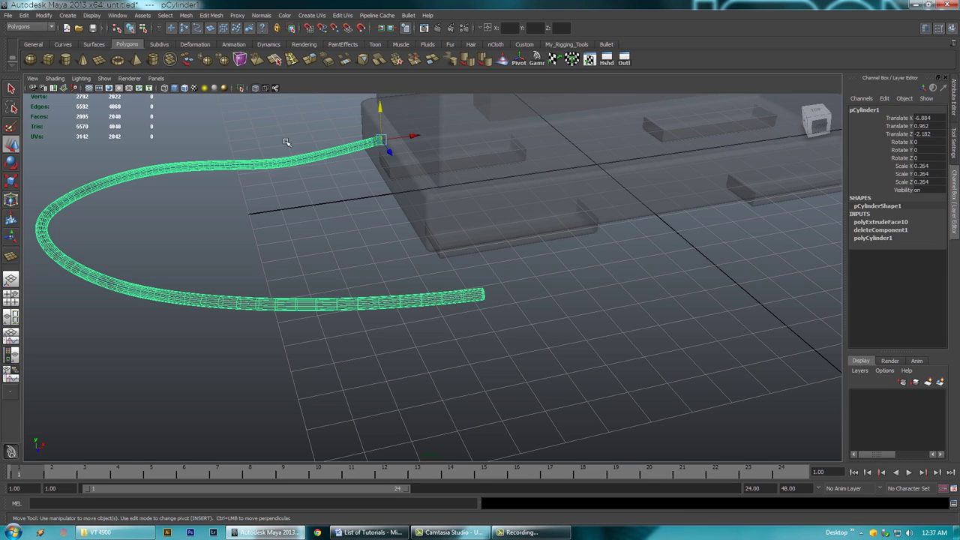
{"action": "left_click_drag", "start_coordinate": [474, 297], "coordinate": [435, 293], "text": "alt"}
{"action": "right_click_drag", "start_coordinate": [435, 293], "coordinate": [506, 313], "text": "alt"}
{"action": "right_click_drag", "start_coordinate": [255, 303], "coordinate": [315, 284], "text": "alt"}
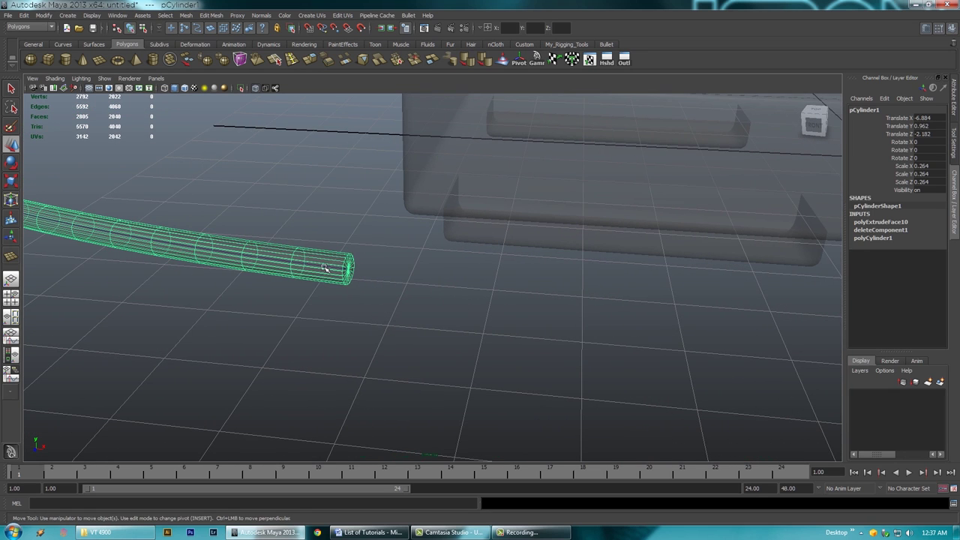
{"action": "right_click", "coordinate": [325, 268]}
{"action": "right_click", "coordinate": [332, 267]}
{"action": "middle_click_drag", "start_coordinate": [332, 267], "coordinate": [470, 285], "text": "alt"}
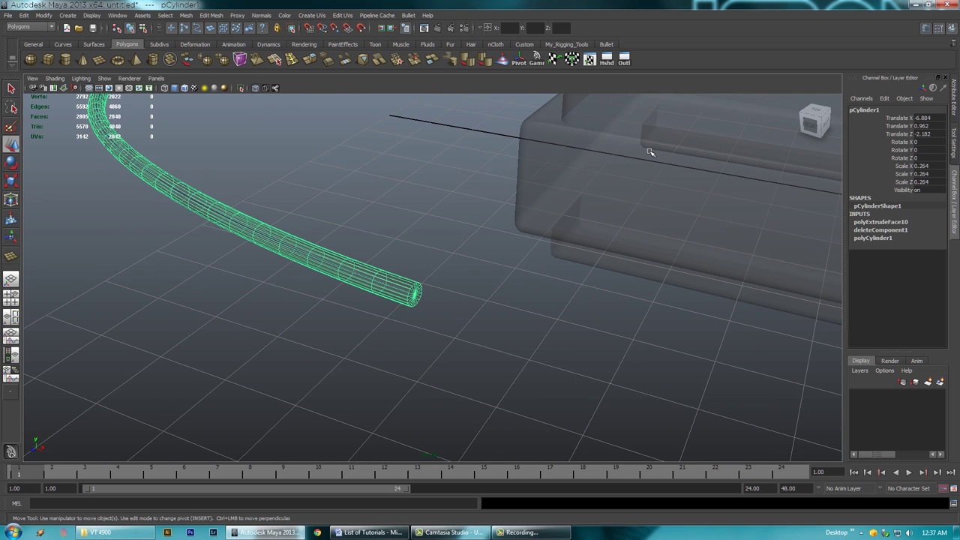
Select the bezier1 curve from the Outliner and temporarily isolate it to display its control vertices
{"action": "left_click", "coordinate": [624, 60]}
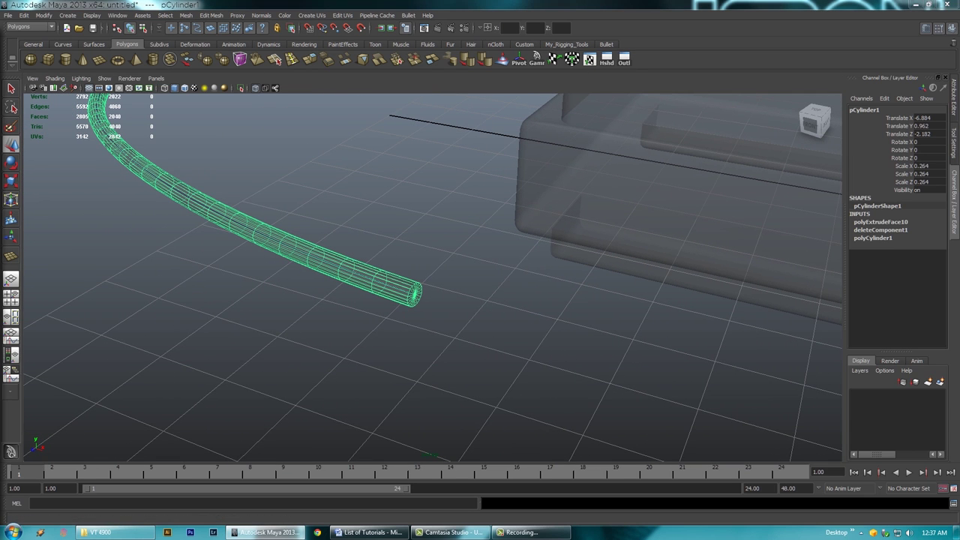
{"action": "left_click_drag", "start_coordinate": [69, 27], "coordinate": [172, 28]}
{"action": "left_click", "coordinate": [156, 141]}
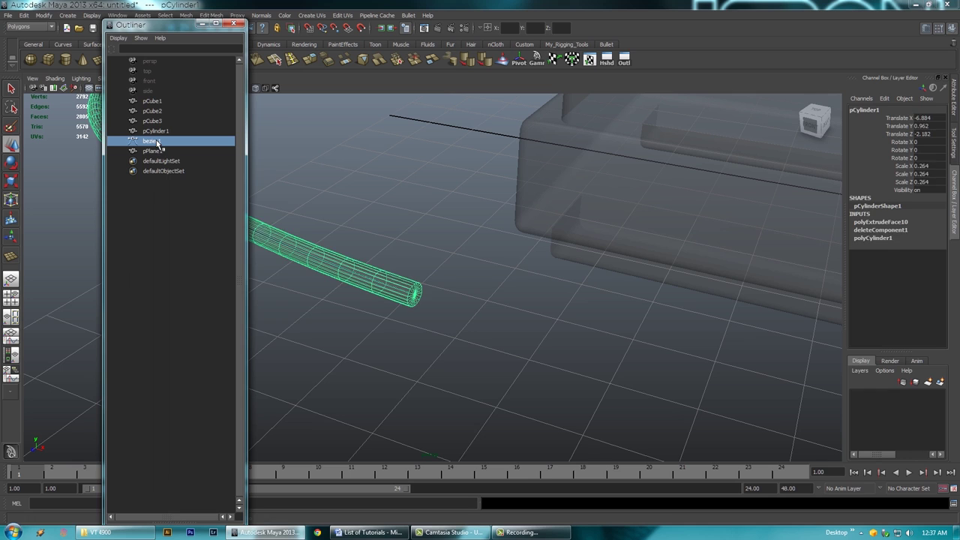
{"action": "left_click_drag", "start_coordinate": [173, 29], "coordinate": [0, 42]}
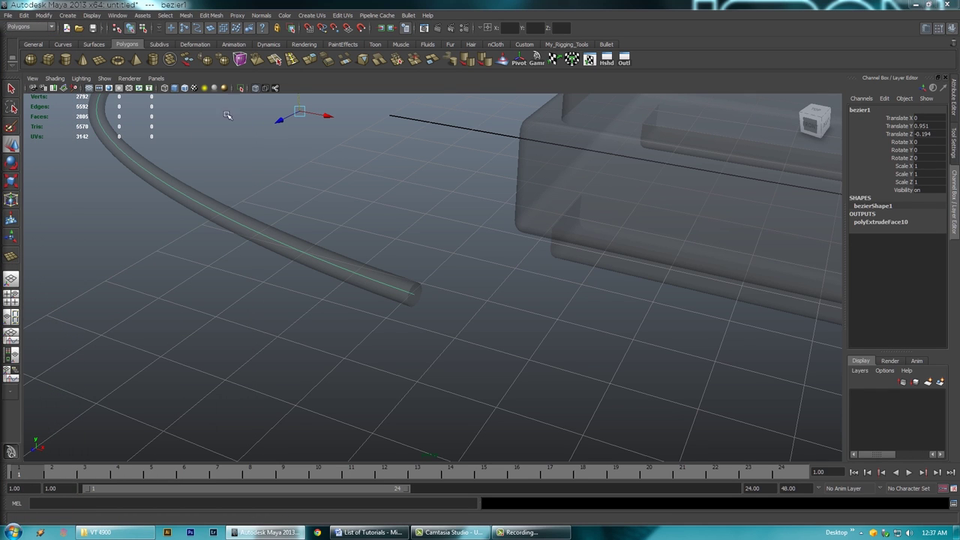
{"action": "left_click", "coordinate": [241, 88]}
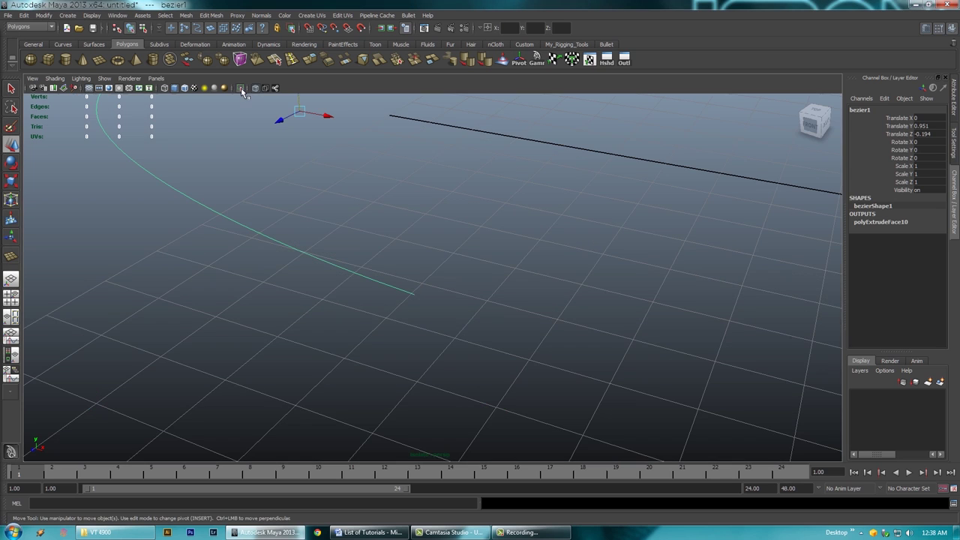
{"action": "right_click_drag", "start_coordinate": [398, 291], "coordinate": [240, 122]}
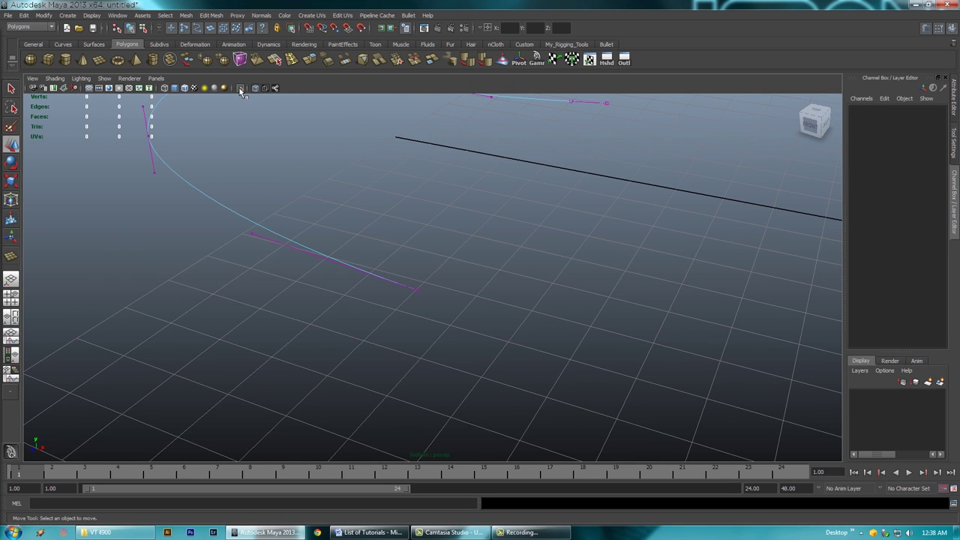
{"action": "left_click", "coordinate": [240, 89]}
Turn off X-ray shading and lower the control points at the cord's free end down to the floor
{"action": "right_click_drag", "start_coordinate": [432, 310], "coordinate": [356, 307], "text": "alt"}
{"action": "left_click_drag", "start_coordinate": [355, 306], "coordinate": [420, 281], "text": "alt"}
{"action": "right_click_drag", "start_coordinate": [397, 300], "coordinate": [360, 302], "text": "alt"}
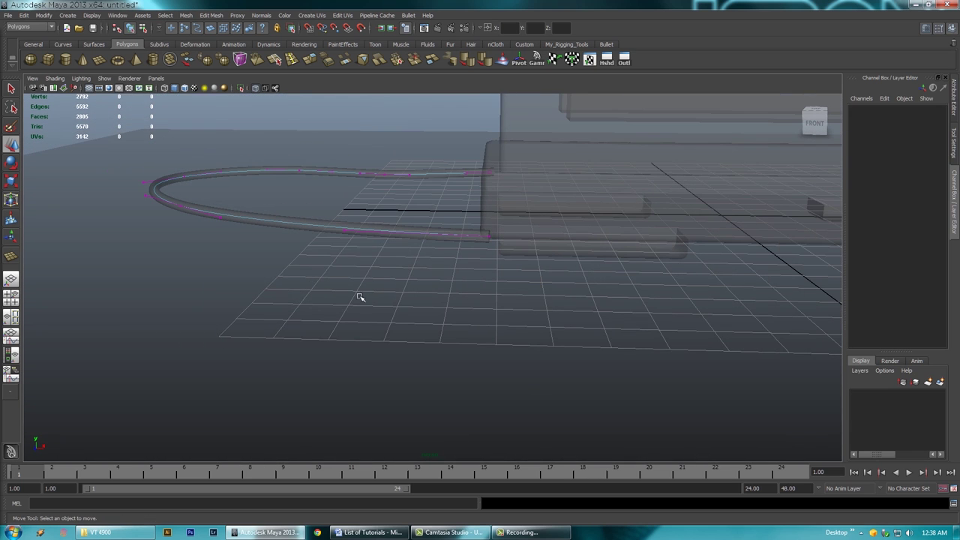
{"action": "left_click", "coordinate": [256, 88]}
{"action": "mouse_move", "coordinate": [510, 304]}
{"action": "left_mouse_down", "text": "alt"}
{"action": "mouse_move", "coordinate": [461, 313]}
{"action": "mouse_move", "coordinate": [556, 265]}
{"action": "mouse_move", "coordinate": [545, 267]}
{"action": "left_mouse_up", "text": "alt"}
{"action": "left_click_drag", "start_coordinate": [537, 224], "coordinate": [511, 265]}
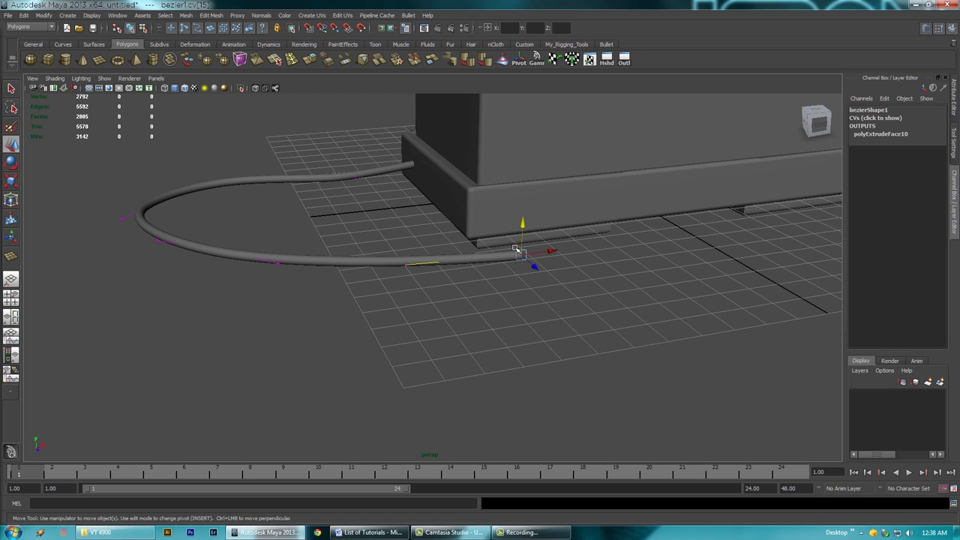
{"action": "left_click_drag", "start_coordinate": [523, 224], "coordinate": [523, 270]}
Lower the next two curve points along the cord's bend onto the floor, the one nearer the free end to Y about -0.483
{"action": "mouse_move", "coordinate": [545, 335]}
{"action": "left_mouse_down", "text": "alt"}
{"action": "mouse_move", "coordinate": [512, 319]}
{"action": "mouse_move", "coordinate": [553, 327]}
{"action": "left_mouse_up", "text": "alt"}
{"action": "middle_click_drag", "start_coordinate": [431, 317], "coordinate": [503, 318], "text": "alt"}
{"action": "left_click_drag", "start_coordinate": [504, 318], "coordinate": [362, 262], "text": "alt"}
{"action": "left_click", "coordinate": [359, 219]}
{"action": "left_click_drag", "start_coordinate": [354, 201], "coordinate": [352, 250]}
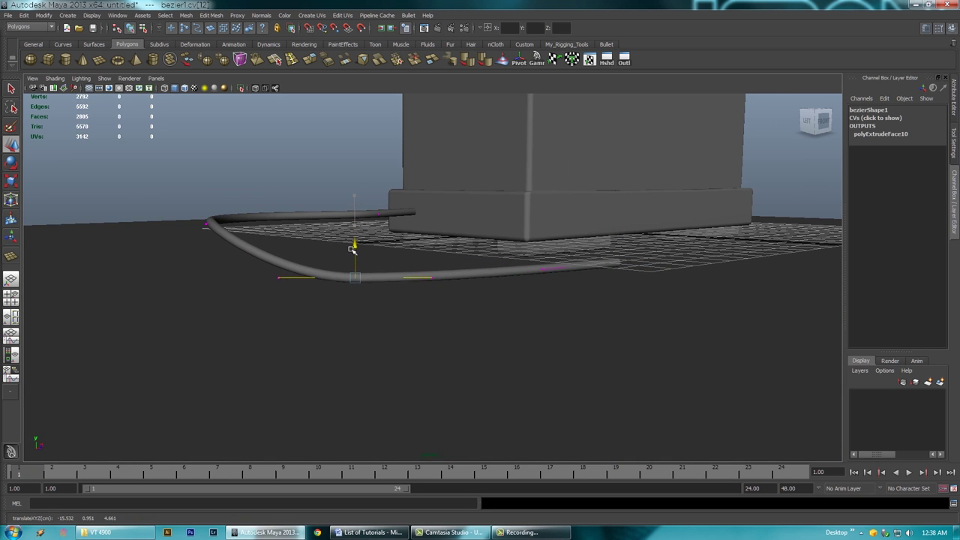
{"action": "key", "text": "space"}
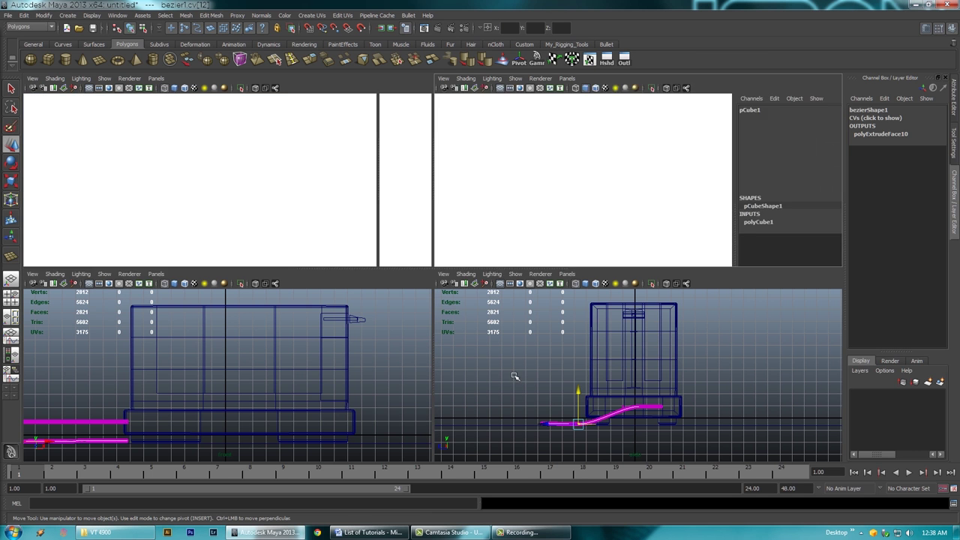
{"action": "key", "text": "space"}
{"action": "middle_click_drag", "start_coordinate": [478, 324], "coordinate": [505, 226], "text": "alt"}
{"action": "right_click_drag", "start_coordinate": [409, 317], "coordinate": [465, 317], "text": "alt"}
{"action": "left_click_drag", "start_coordinate": [278, 265], "coordinate": [277, 264]}
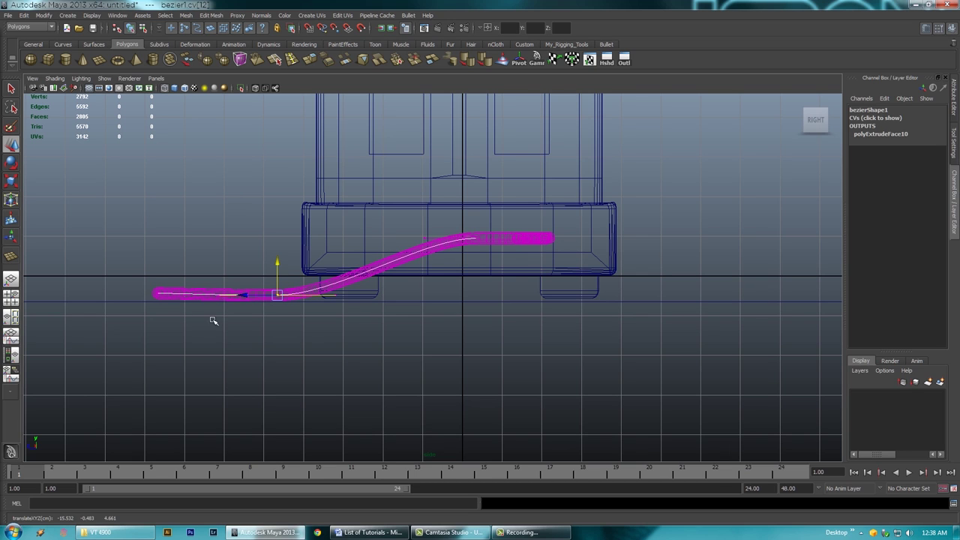
{"action": "left_click", "coordinate": [473, 239]}
{"action": "left_click_drag", "start_coordinate": [474, 210], "coordinate": [477, 264]}
Try to lower the curve points near the cord's toaster end together in the side view, and undo the move
{"action": "left_click", "coordinate": [546, 238]}
{"action": "left_click_drag", "start_coordinate": [546, 209], "coordinate": [548, 238]}
{"action": "key", "text": "ctrl+z"}
Try to lower the curve points closest to the toaster individually in the perspective view, and undo the moves
{"action": "key", "text": "space"}
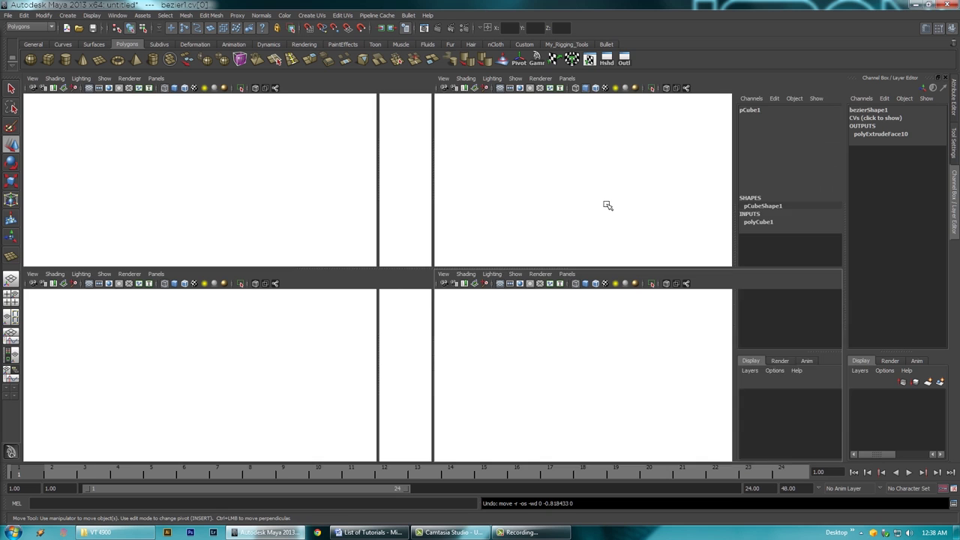
{"action": "key", "text": "space"}
{"action": "left_click_drag", "start_coordinate": [510, 220], "coordinate": [353, 197], "text": "alt"}
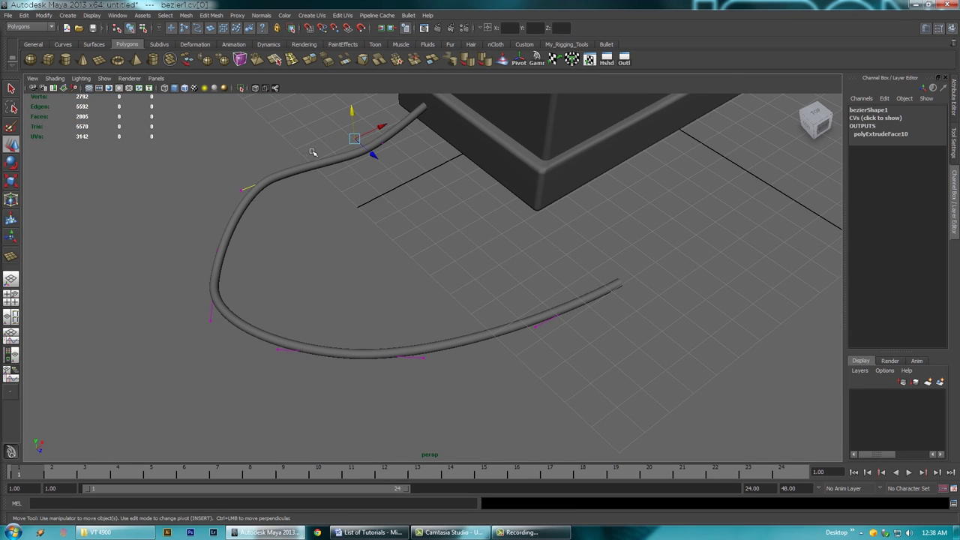
{"action": "left_click_drag", "start_coordinate": [321, 165], "coordinate": [380, 211]}
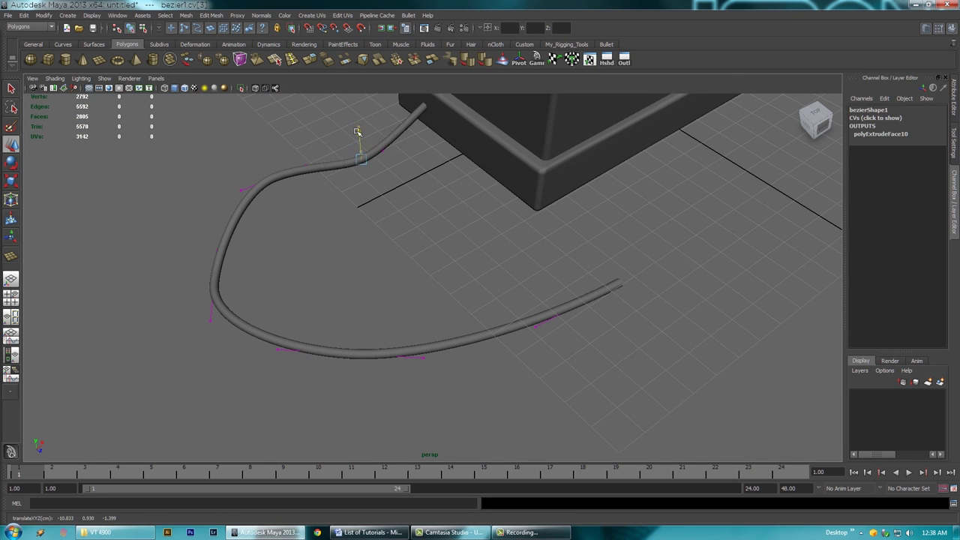
{"action": "left_click_drag", "start_coordinate": [358, 142], "coordinate": [360, 196], "text": "alt"}
{"action": "key", "text": "ctrl+z"}
{"action": "middle_click_drag", "start_coordinate": [377, 195], "coordinate": [366, 215]}
{"action": "left_click_drag", "start_coordinate": [391, 182], "coordinate": [376, 198]}
{"action": "key", "text": "ctrl+z"}
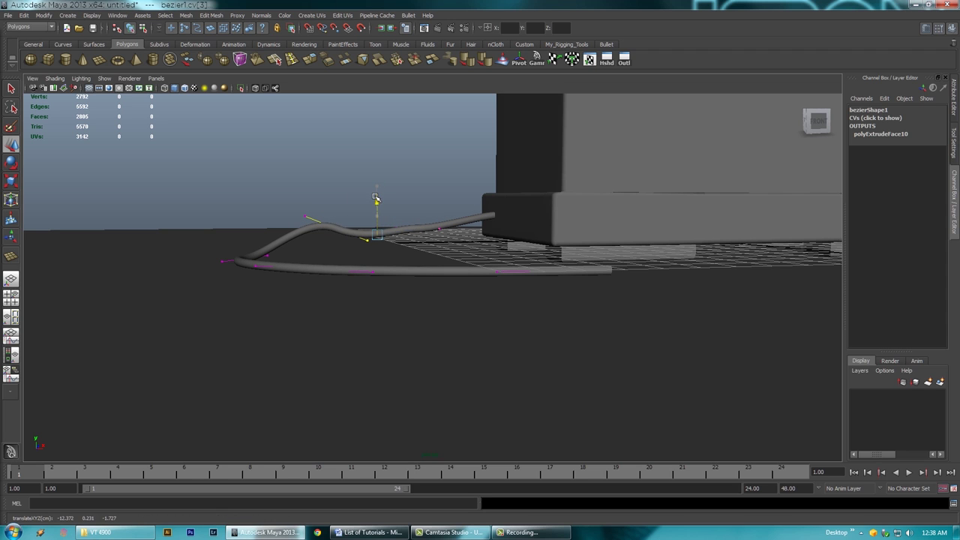
{"action": "key", "text": "ctrl+z"}
{"action": "key", "text": "ctrl+z"}
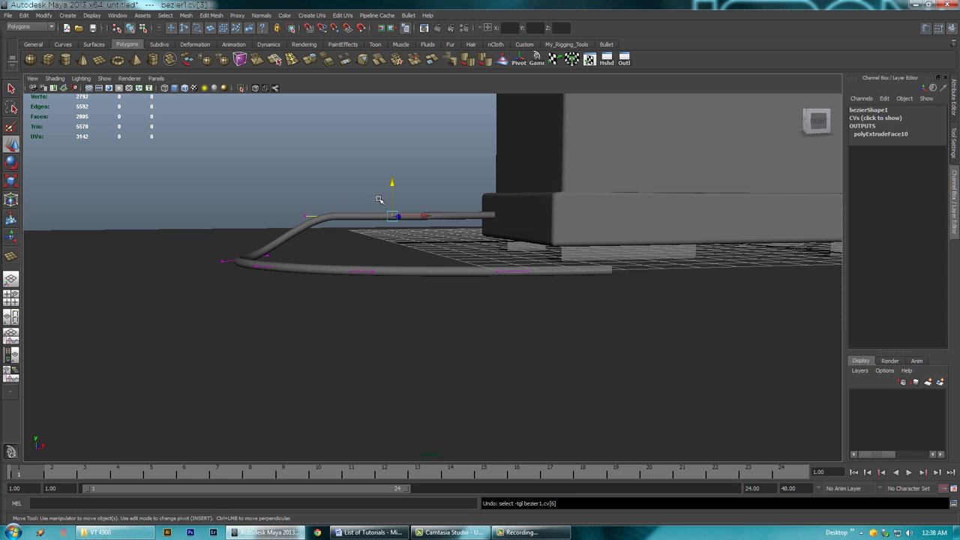
Turn on X-ray shading and lower the two curve points before the toaster connection together to Y about -0.442
{"action": "left_click_drag", "start_coordinate": [379, 222], "coordinate": [373, 231], "text": "alt"}
{"action": "left_click", "coordinate": [255, 87]}
{"action": "left_click_drag", "start_coordinate": [332, 242], "coordinate": [424, 210], "text": "alt"}
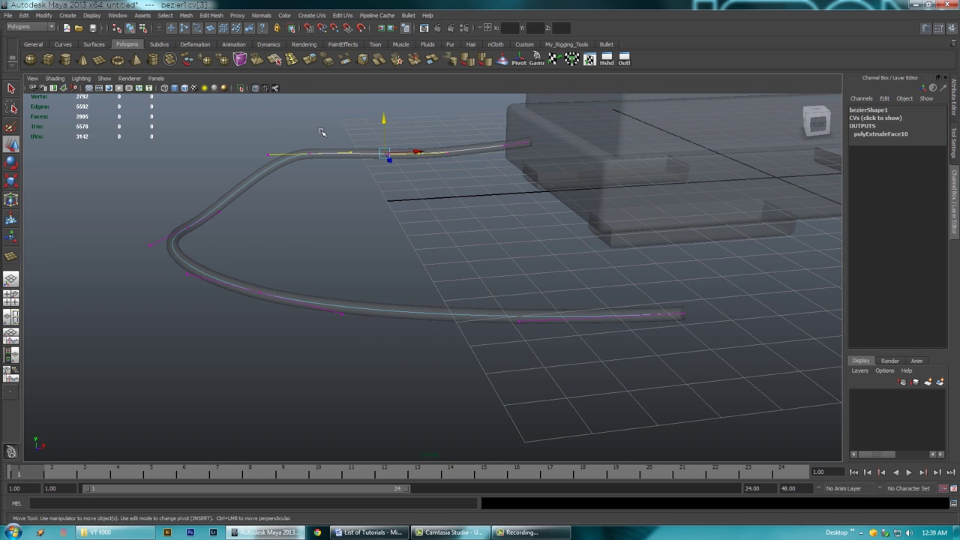
{"action": "left_click", "coordinate": [307, 154]}
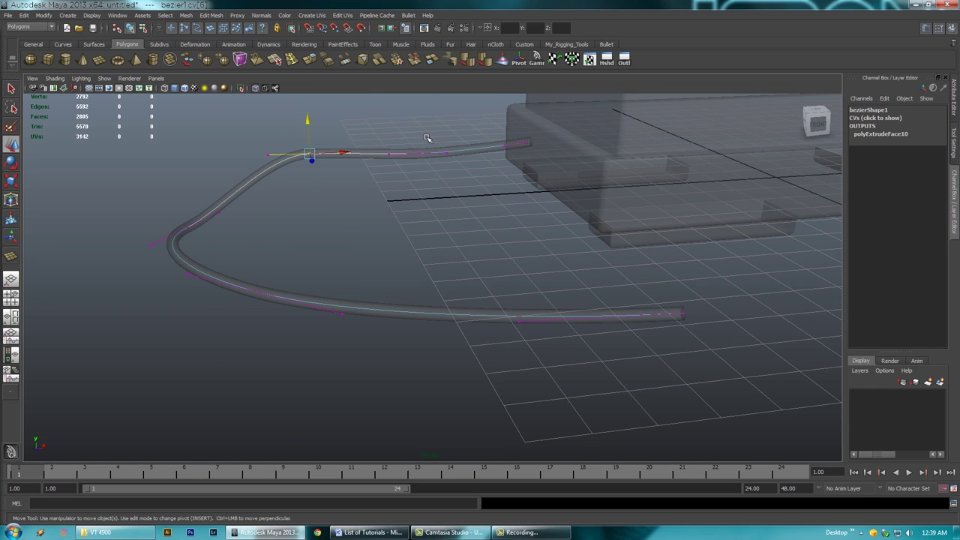
{"action": "left_click_drag", "start_coordinate": [411, 174], "coordinate": [411, 172], "text": "shift"}
{"action": "left_click_drag", "start_coordinate": [363, 120], "coordinate": [363, 155]}
{"action": "left_click_drag", "start_coordinate": [379, 232], "coordinate": [450, 225], "text": "alt"}
{"action": "key", "text": "space"}
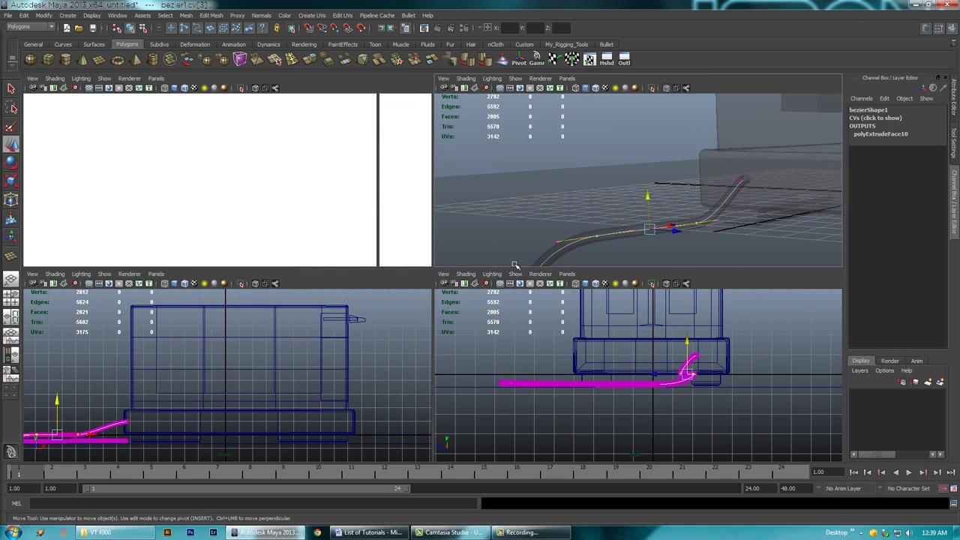
{"action": "left_click_drag", "start_coordinate": [688, 343], "coordinate": [687, 352]}
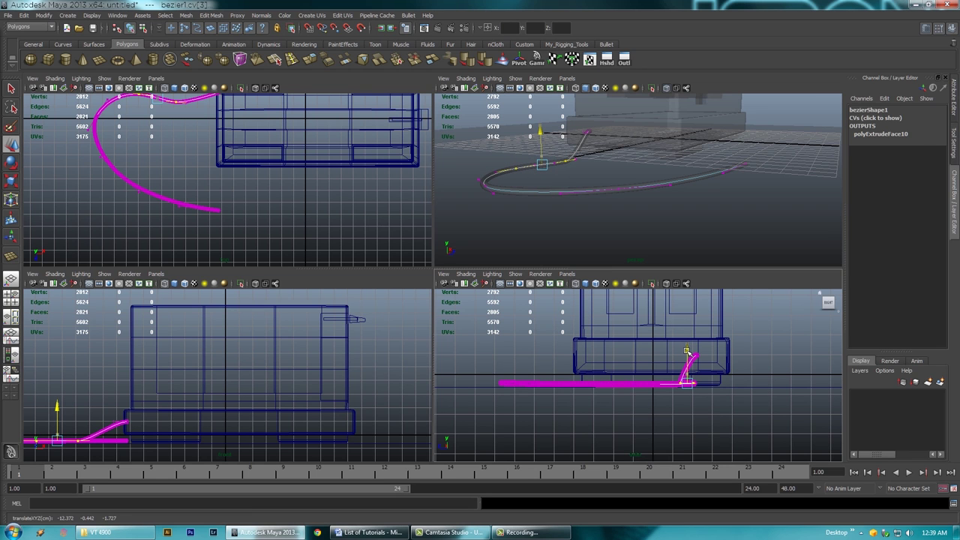
Raise the curve point just before the toaster connection slightly, to Y about -0.227, to smooth the cord's slope
{"action": "mouse_move", "coordinate": [555, 180]}
{"action": "left_mouse_down", "text": "alt"}
{"action": "mouse_move", "coordinate": [547, 193]}
{"action": "mouse_move", "coordinate": [557, 164]}
{"action": "left_mouse_up", "text": "alt"}
{"action": "middle_click_drag", "start_coordinate": [557, 164], "coordinate": [494, 213], "text": "alt"}
{"action": "left_click_drag", "start_coordinate": [494, 213], "coordinate": [484, 166], "text": "alt"}
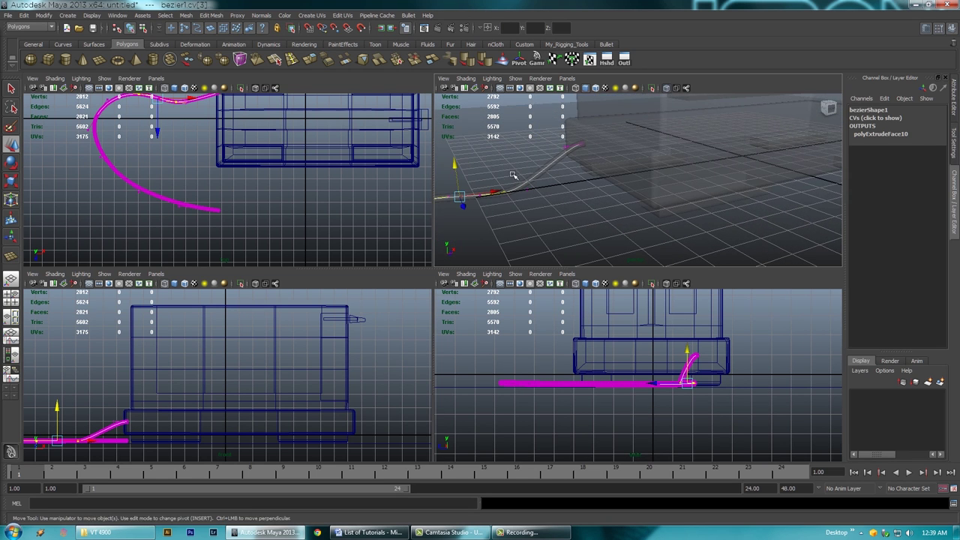
{"action": "left_click_drag", "start_coordinate": [503, 204], "coordinate": [501, 156]}
{"action": "left_click", "coordinate": [505, 193]}
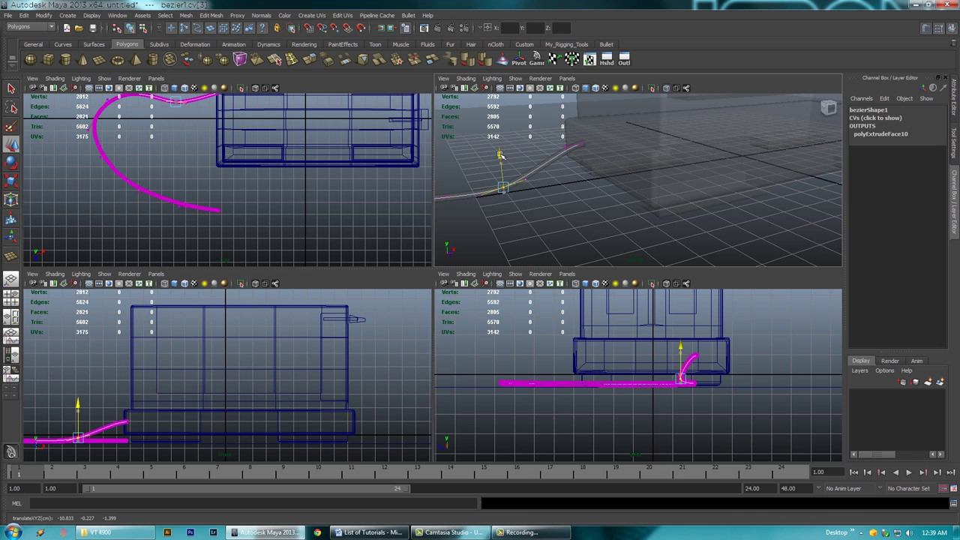
Turn off X-ray shading in the enlarged perspective view and check the shaped cord from both sides of the toaster
{"action": "left_click_drag", "start_coordinate": [502, 169], "coordinate": [628, 207], "text": "alt"}
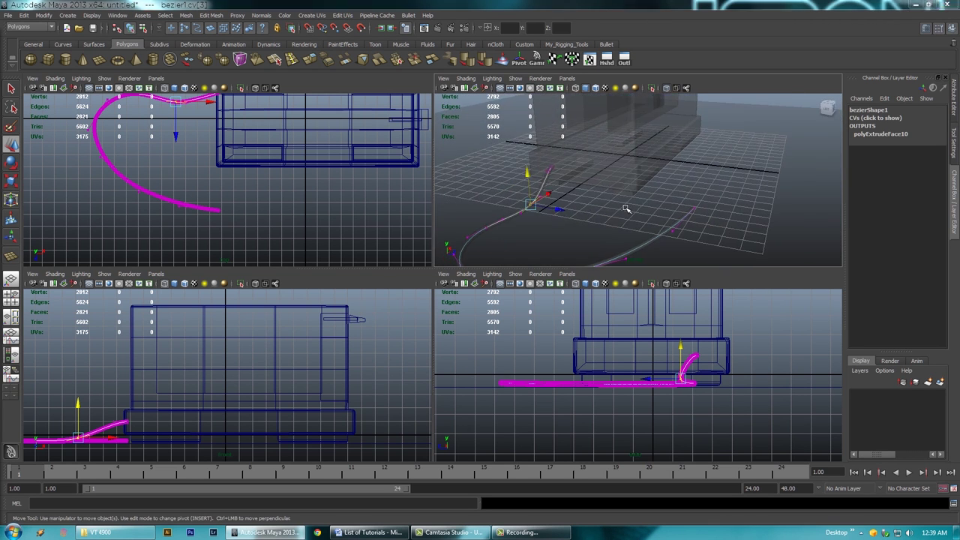
{"action": "key", "text": "space"}
{"action": "left_click_drag", "start_coordinate": [508, 212], "coordinate": [335, 159], "text": "alt"}
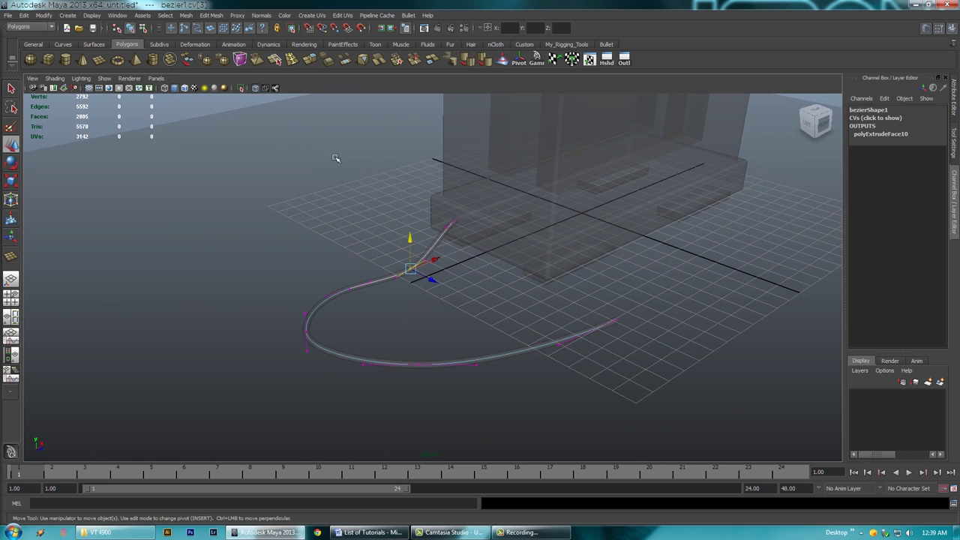
{"action": "left_click", "coordinate": [255, 88]}
{"action": "left_click_drag", "start_coordinate": [420, 225], "coordinate": [598, 213], "text": "alt"}
{"action": "left_click_drag", "start_coordinate": [532, 255], "coordinate": [512, 167], "text": "alt"}
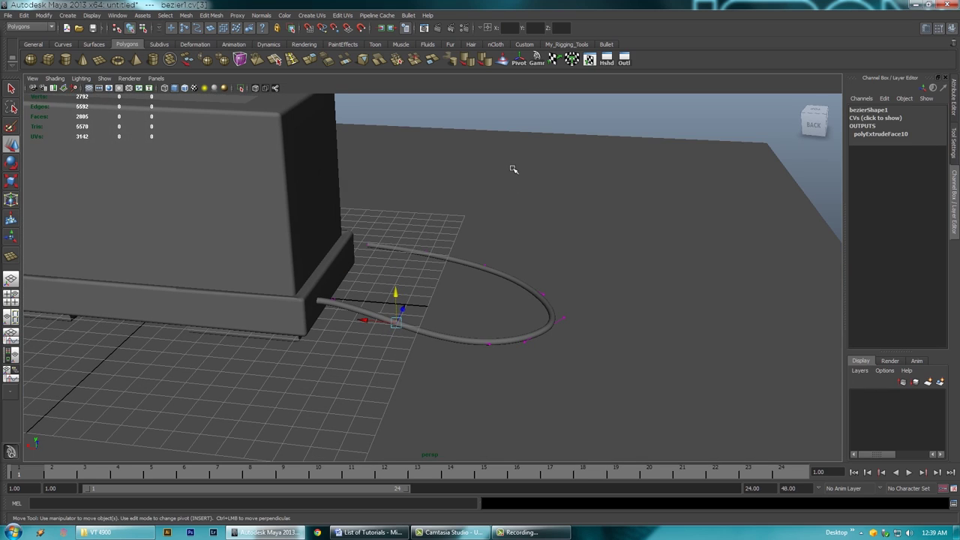
Create a polygon cube on the floor beside the cord's free end as the body of the plug
{"action": "left_click", "coordinate": [512, 240]}
{"action": "left_click_drag", "start_coordinate": [512, 240], "coordinate": [407, 278], "text": "alt"}
{"action": "right_click_drag", "start_coordinate": [407, 278], "coordinate": [591, 275], "text": "alt"}
{"action": "left_click_drag", "start_coordinate": [591, 274], "coordinate": [493, 247], "text": "alt"}
{"action": "left_click", "coordinate": [48, 60]}
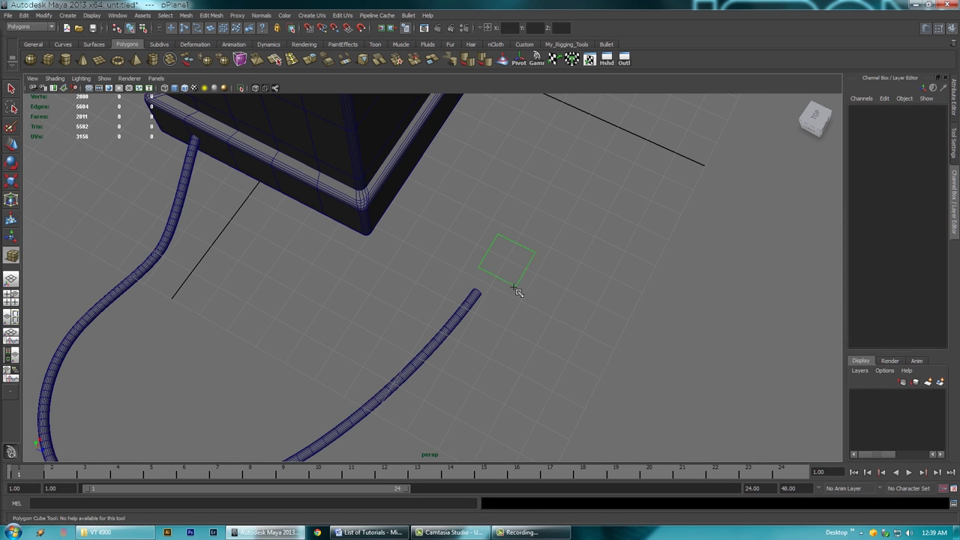
{"action": "left_click_drag", "start_coordinate": [514, 303], "coordinate": [505, 261]}
Scale down the height of the cube's four cord-side vertices so the plug body tapers toward the cord
{"action": "left_click_drag", "start_coordinate": [504, 267], "coordinate": [456, 270], "text": "alt"}
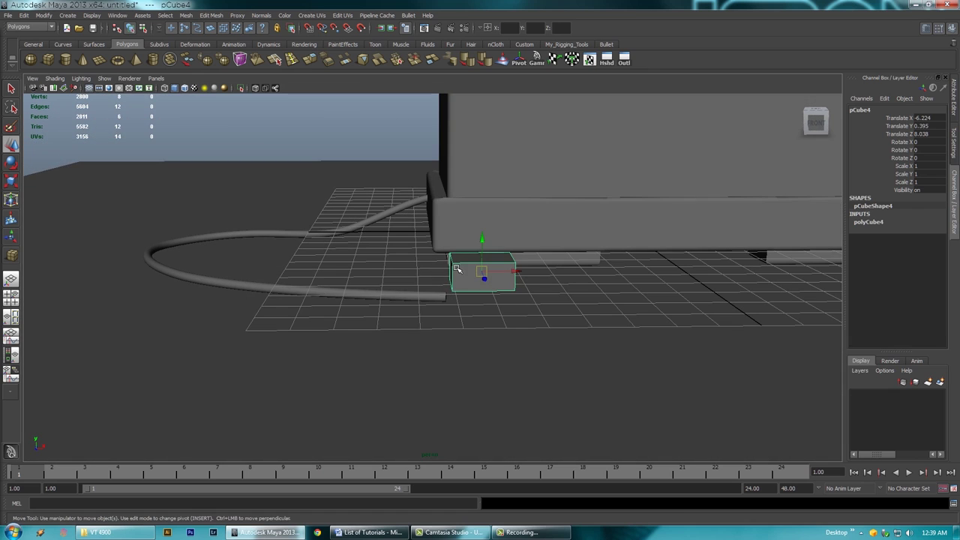
{"action": "right_click_drag", "start_coordinate": [458, 269], "coordinate": [428, 271]}
{"action": "left_click_drag", "start_coordinate": [460, 242], "coordinate": [432, 311]}
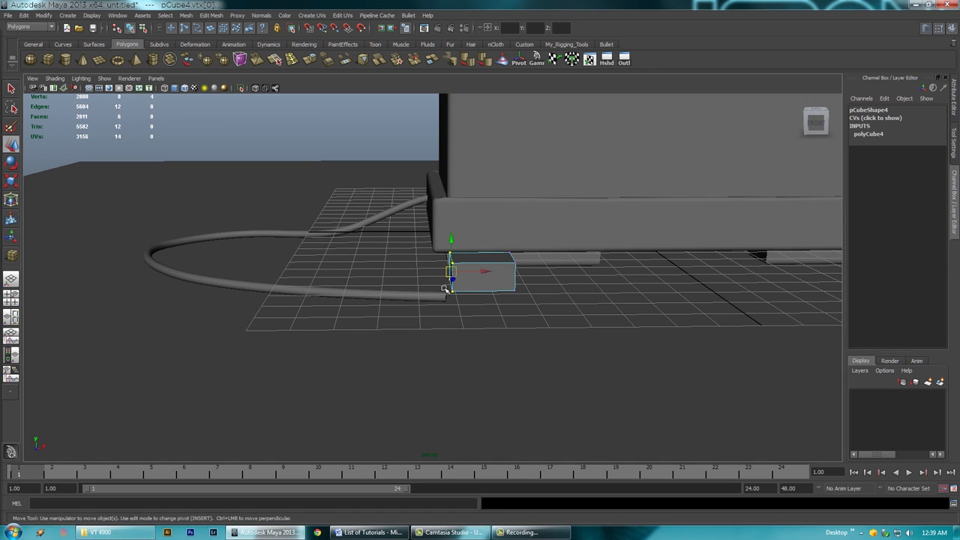
{"action": "key", "text": "r"}
{"action": "left_click_drag", "start_coordinate": [451, 315], "coordinate": [452, 304]}
{"action": "middle_click_drag", "start_coordinate": [499, 296], "coordinate": [450, 299], "text": "alt"}
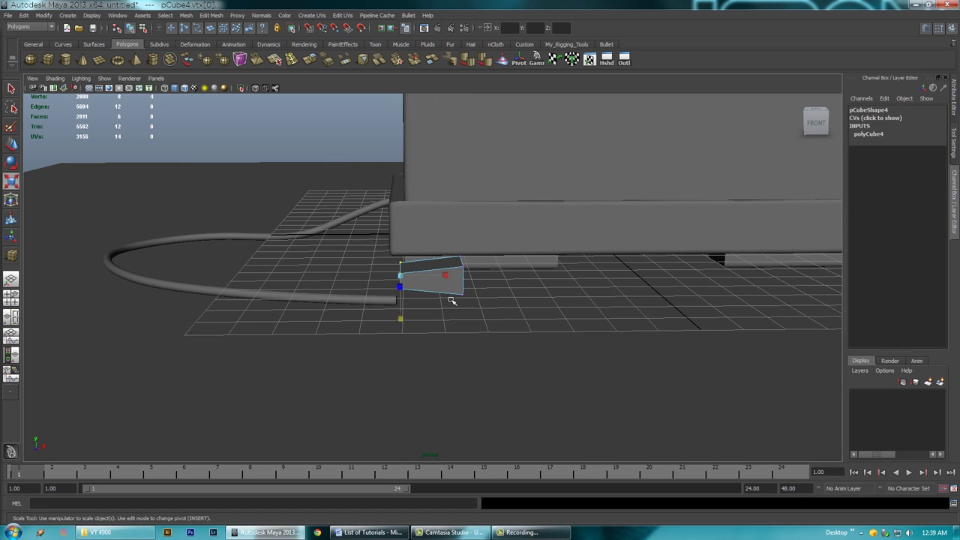
{"action": "left_click_drag", "start_coordinate": [455, 258], "coordinate": [463, 289], "text": "alt"}
Return the tapered cube to object mode and isolate it in the perspective view
{"action": "right_click", "coordinate": [461, 282]}
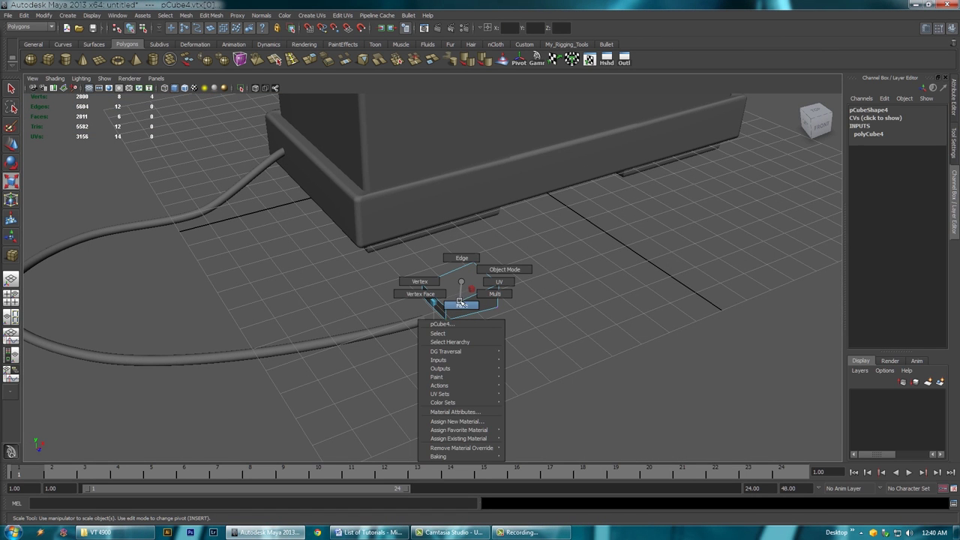
{"action": "right_click_drag", "start_coordinate": [460, 302], "coordinate": [460, 305]}
{"action": "left_click", "coordinate": [456, 288]}
{"action": "left_click_drag", "start_coordinate": [456, 288], "coordinate": [465, 232], "text": "alt"}
{"action": "right_click_drag", "start_coordinate": [365, 289], "coordinate": [489, 259], "text": "alt"}
{"action": "left_click_drag", "start_coordinate": [489, 259], "coordinate": [484, 330], "text": "alt"}
{"action": "right_click_drag", "start_coordinate": [502, 285], "coordinate": [538, 273]}
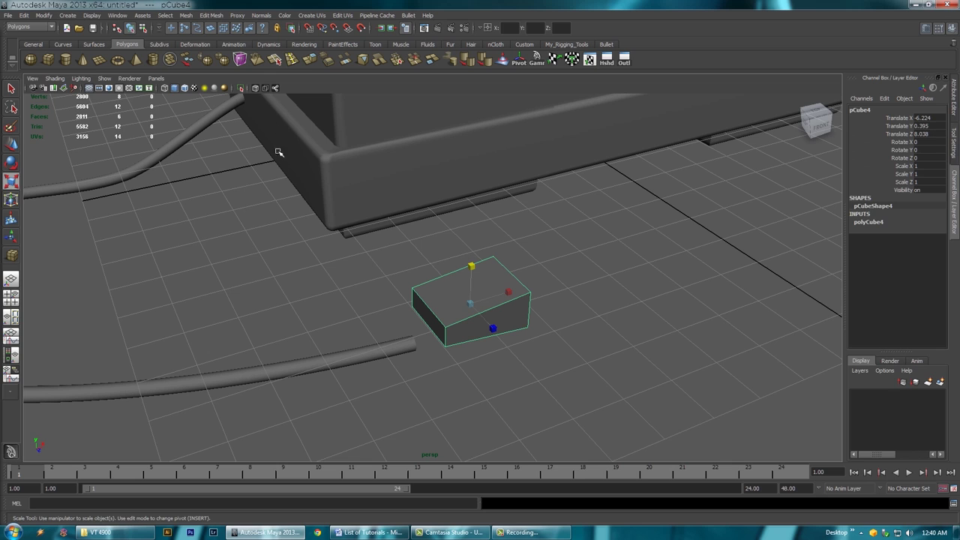
{"action": "left_click", "coordinate": [242, 93]}
Extrude the plug body's top and bottom faces and scale them inward to about 0.776 by 0.667
{"action": "left_click_drag", "start_coordinate": [343, 266], "coordinate": [381, 318], "text": "alt"}
{"action": "right_click_drag", "start_coordinate": [382, 317], "coordinate": [343, 352], "text": "alt"}
{"action": "left_click_drag", "start_coordinate": [343, 352], "coordinate": [375, 363], "text": "alt"}
{"action": "right_click_drag", "start_coordinate": [375, 362], "coordinate": [279, 368], "text": "alt"}
{"action": "right_click_drag", "start_coordinate": [422, 287], "coordinate": [435, 312]}
{"action": "left_click", "coordinate": [433, 313]}
{"action": "left_click_drag", "start_coordinate": [437, 332], "coordinate": [489, 352], "text": "alt"}
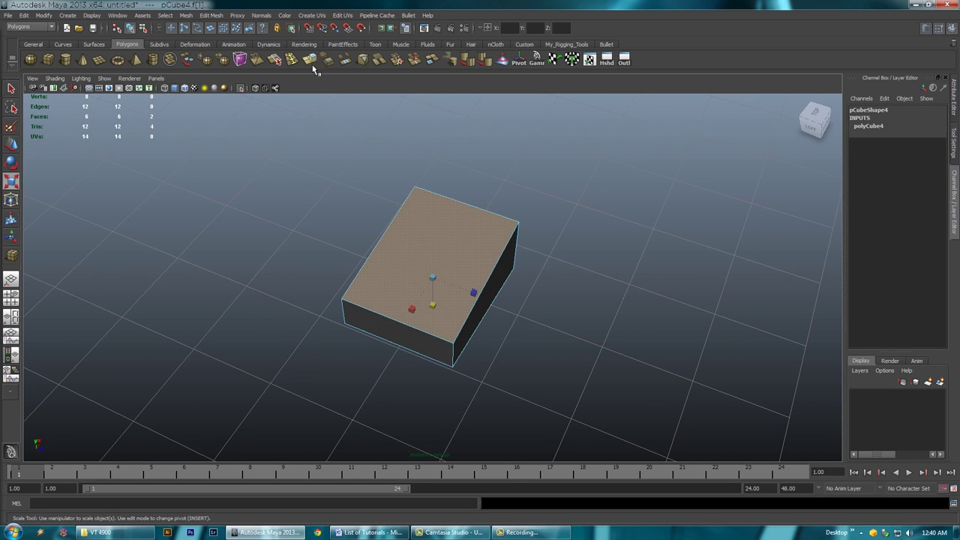
{"action": "key", "text": "ctrl+e"}
{"action": "left_click_drag", "start_coordinate": [420, 248], "coordinate": [365, 272], "text": "alt"}
{"action": "left_click_drag", "start_coordinate": [458, 271], "coordinate": [461, 250], "text": "alt"}
{"action": "left_click_drag", "start_coordinate": [450, 289], "coordinate": [483, 270], "text": "alt"}
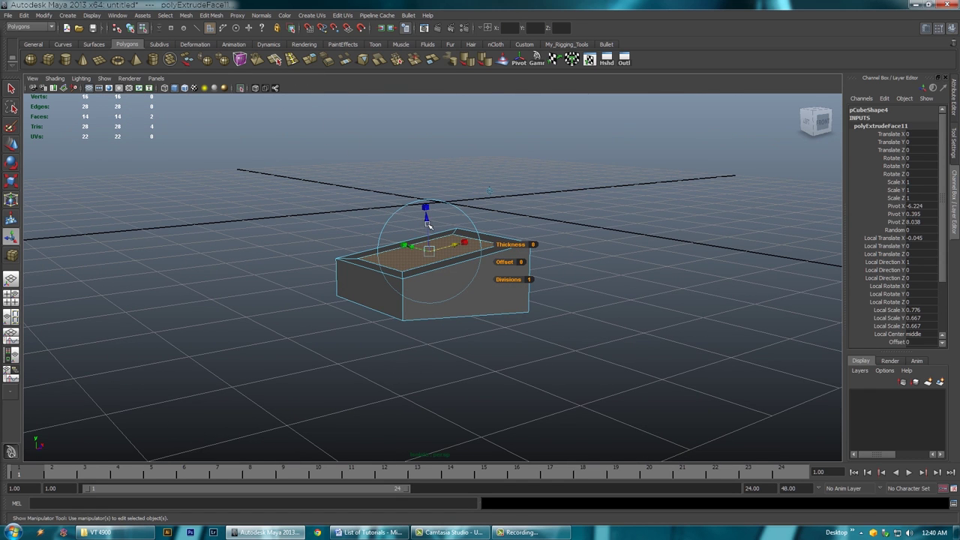
Extrude the inset faces again and push them into the plug body to form recesses
{"action": "left_click", "coordinate": [309, 62]}
{"action": "left_click_drag", "start_coordinate": [425, 219], "coordinate": [467, 293]}
{"action": "right_click_drag", "start_coordinate": [487, 285], "coordinate": [516, 277]}
{"action": "left_click", "coordinate": [500, 234]}
{"action": "left_click_drag", "start_coordinate": [518, 281], "coordinate": [431, 268], "text": "alt"}
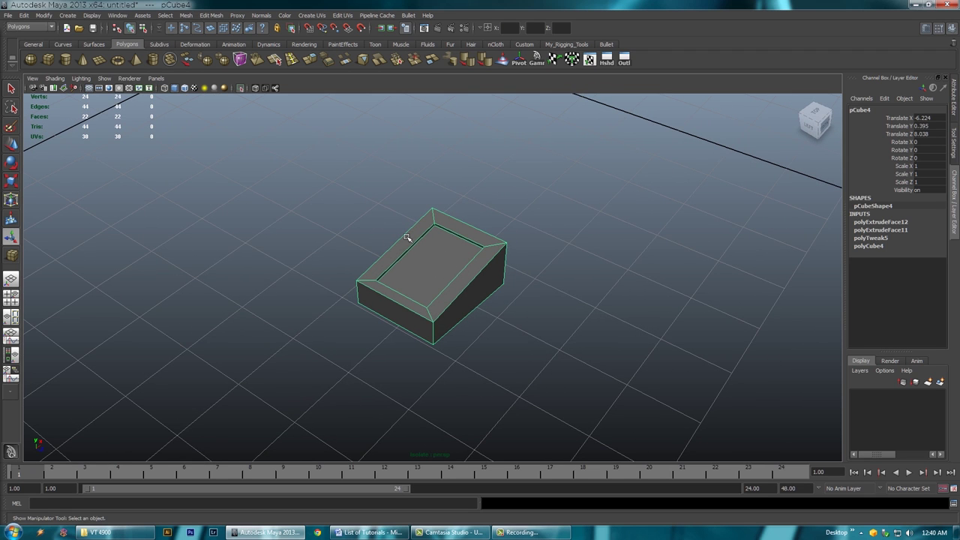
{"action": "right_click_drag", "start_coordinate": [458, 288], "coordinate": [381, 292], "text": "alt"}
{"action": "left_click_drag", "start_coordinate": [381, 292], "coordinate": [346, 266], "text": "alt"}
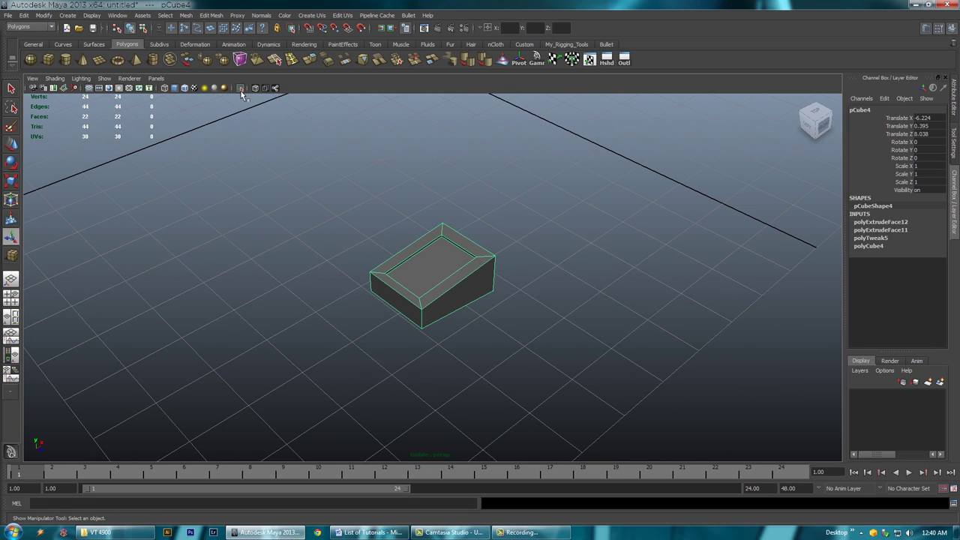
End the isolation and lower the plug body to the cord's level, at Y about -0.402
{"action": "left_click", "coordinate": [240, 87]}
{"action": "left_click_drag", "start_coordinate": [570, 274], "coordinate": [486, 277], "text": "alt"}
{"action": "key", "text": "w"}
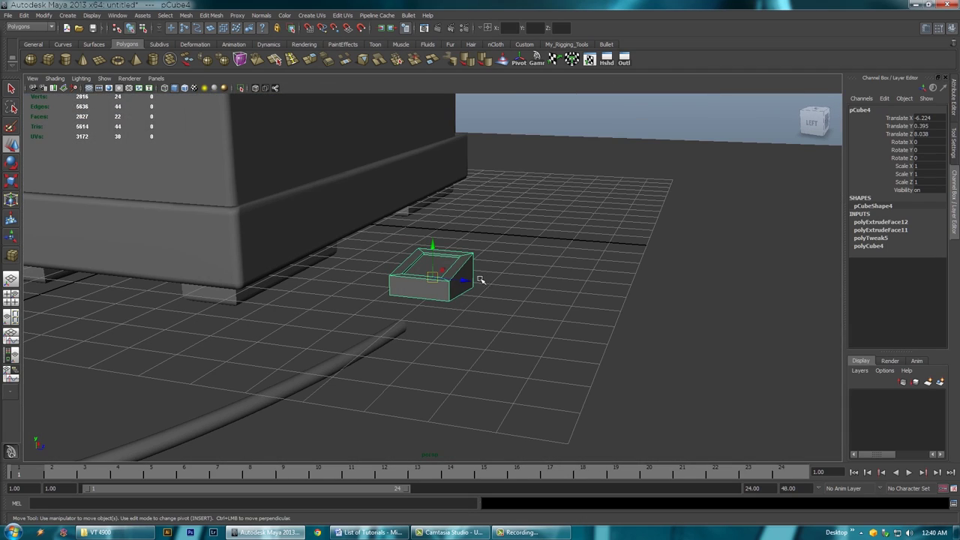
{"action": "left_click_drag", "start_coordinate": [436, 246], "coordinate": [452, 321]}
Scale the plug's cord-side vertices to about 0.669 in width so the plug narrows toward the cord
{"action": "right_click_drag", "start_coordinate": [452, 321], "coordinate": [460, 318]}
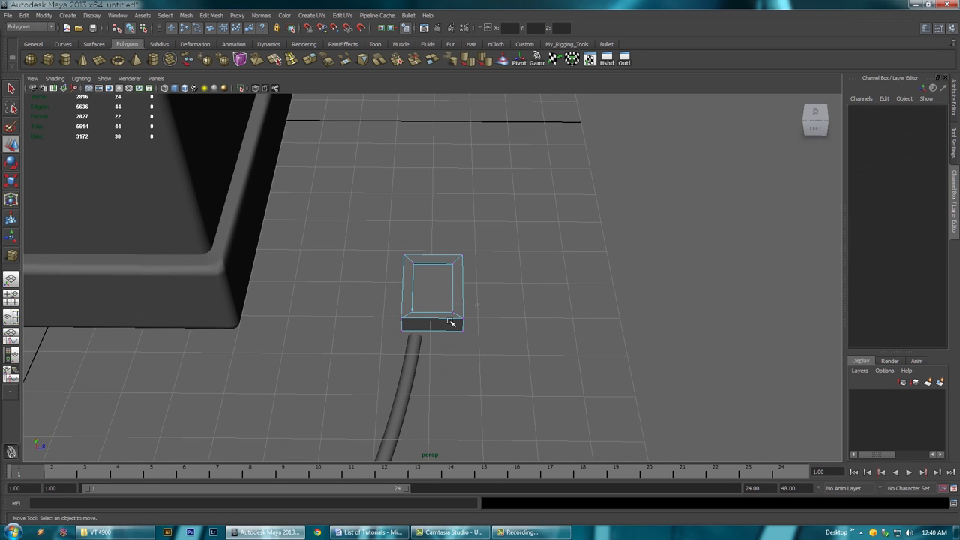
{"action": "left_click_drag", "start_coordinate": [450, 322], "coordinate": [363, 359]}
{"action": "left_click_drag", "start_coordinate": [465, 359], "coordinate": [464, 327], "text": "alt"}
{"action": "key", "text": "r"}
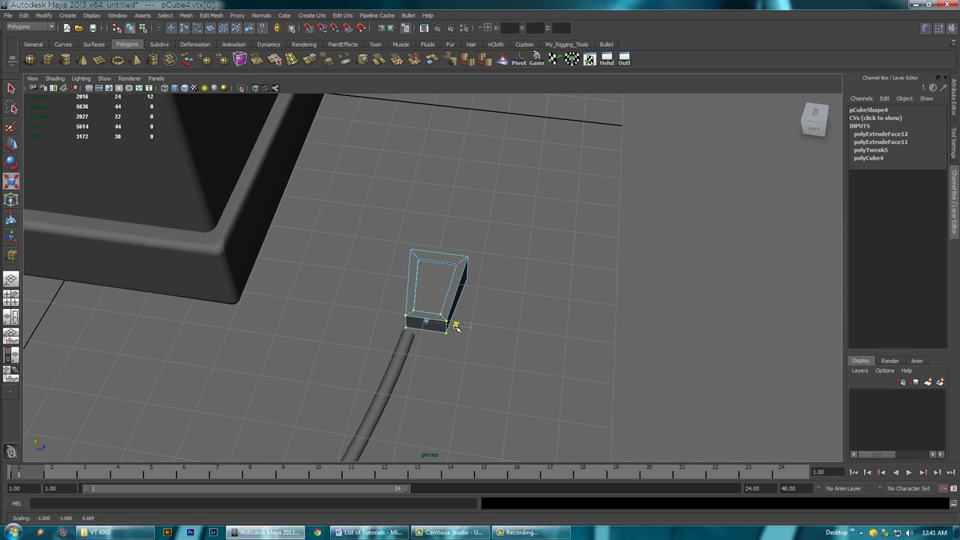
{"action": "left_click_drag", "start_coordinate": [472, 344], "coordinate": [448, 325], "text": "alt"}
Move the whole plug into line with the cord's end, to X about -6.454 and Z about 7.676
{"action": "key", "text": "w"}
{"action": "key", "text": "ctrl+z"}
{"action": "right_click_drag", "start_coordinate": [451, 295], "coordinate": [475, 285]}
{"action": "left_click_drag", "start_coordinate": [475, 285], "coordinate": [429, 280], "text": "alt"}
{"action": "left_click", "coordinate": [443, 276]}
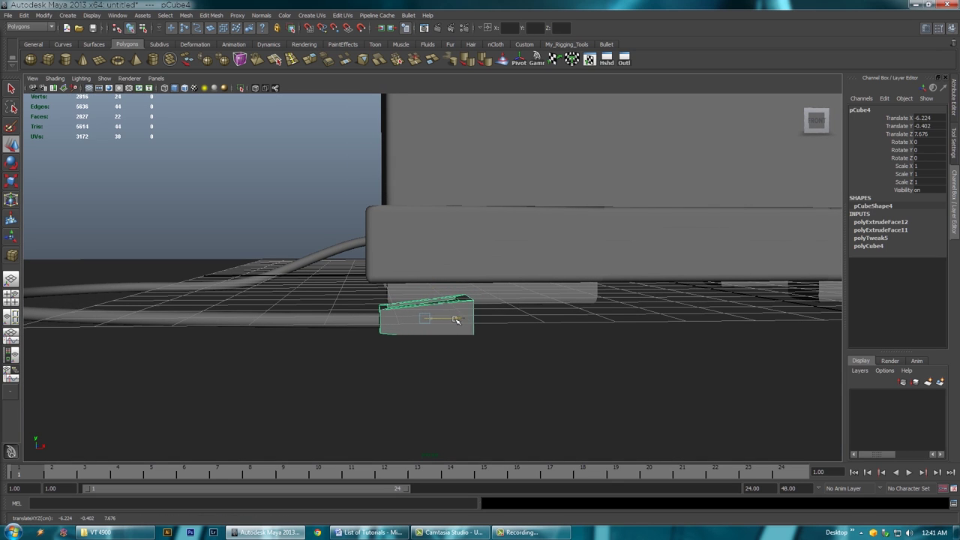
{"action": "mouse_move", "coordinate": [451, 320]}
{"action": "left_mouse_down", "text": "alt"}
{"action": "mouse_move", "coordinate": [467, 335]}
{"action": "mouse_move", "coordinate": [612, 335]}
{"action": "mouse_move", "coordinate": [474, 349]}
{"action": "mouse_move", "coordinate": [435, 333]}
{"action": "mouse_move", "coordinate": [452, 321]}
{"action": "left_mouse_up", "text": "alt"}
Rotate the plug to about 5.858° around Z and raise it to Y about -0.324
{"action": "key", "text": "e"}
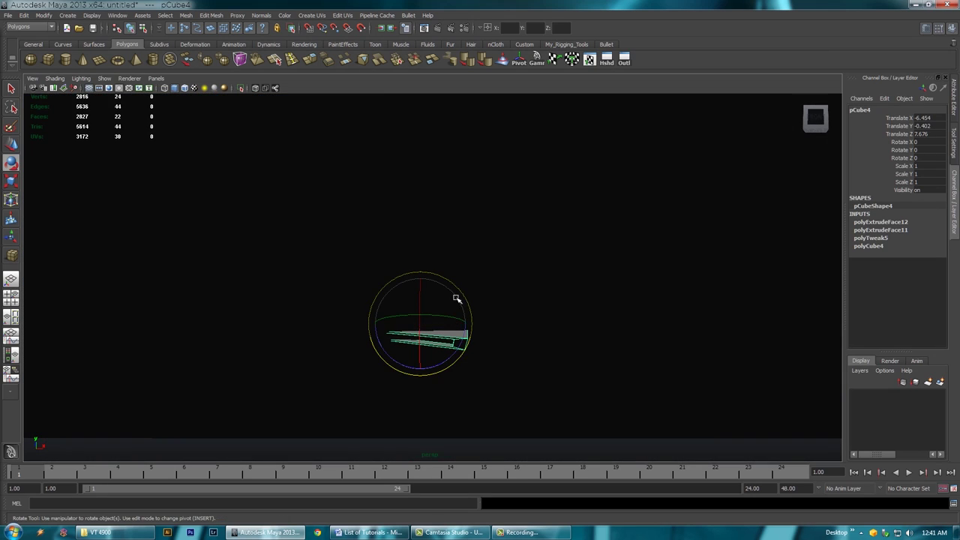
{"action": "left_click_drag", "start_coordinate": [445, 356], "coordinate": [447, 360]}
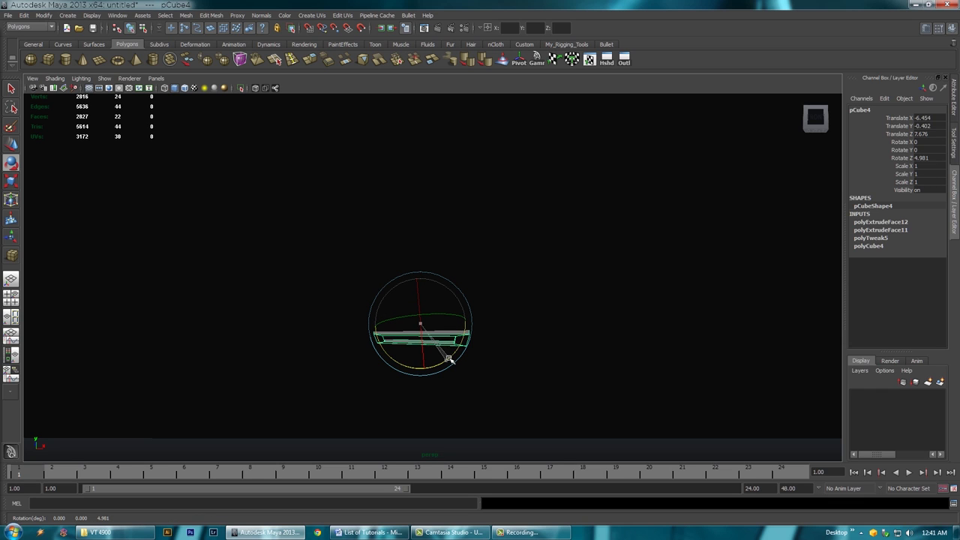
{"action": "key", "text": "w"}
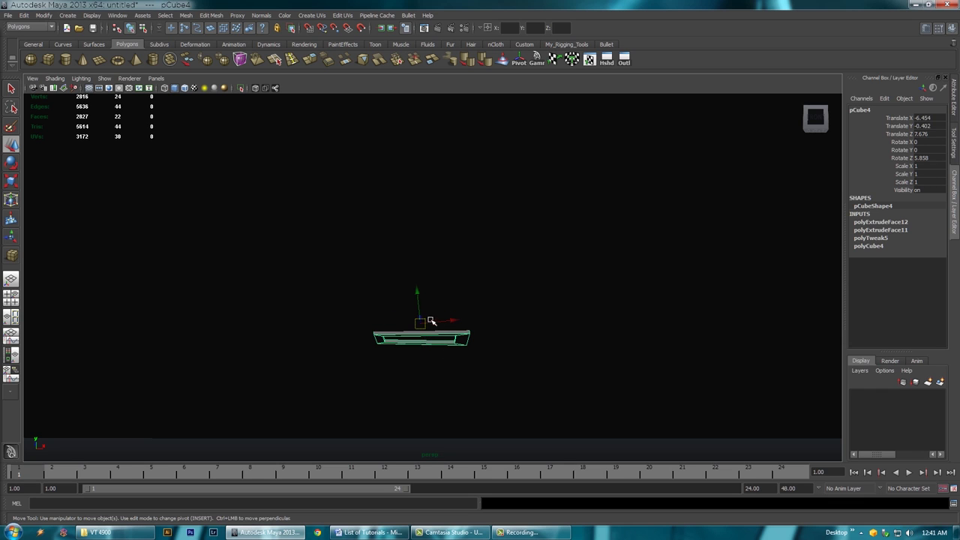
{"action": "left_click_drag", "start_coordinate": [419, 295], "coordinate": [438, 357]}
{"action": "right_click_drag", "start_coordinate": [415, 351], "coordinate": [384, 348], "text": "alt"}
{"action": "right_click_drag", "start_coordinate": [439, 315], "coordinate": [465, 303]}
{"action": "right_click_drag", "start_coordinate": [444, 328], "coordinate": [414, 324], "text": "alt"}
{"action": "left_click", "coordinate": [345, 203]}
{"action": "left_click_drag", "start_coordinate": [417, 318], "coordinate": [439, 296], "text": "alt"}
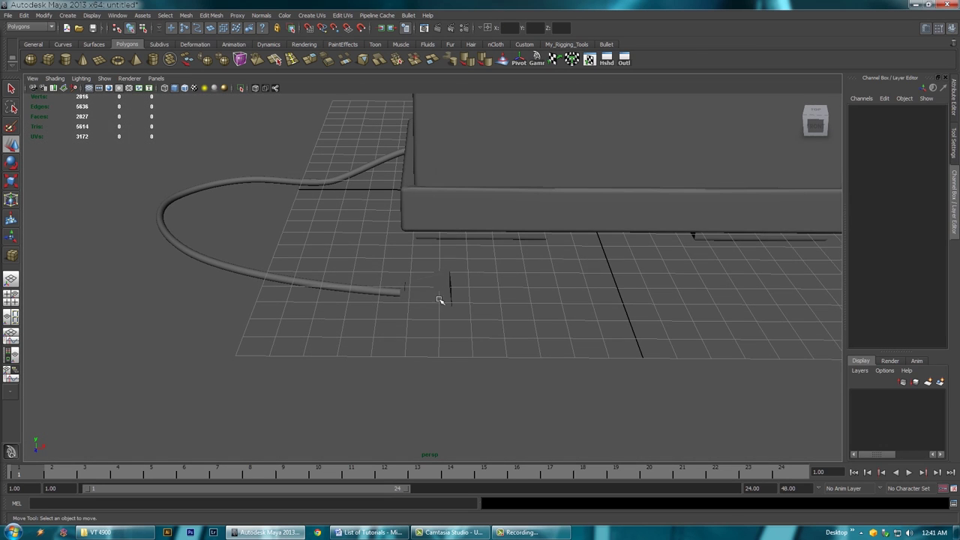
Scale the plug down to about 0.732 in X and 0.821 in Z to suit the cord
{"action": "left_click", "coordinate": [437, 300]}
{"action": "key", "text": "r"}
{"action": "left_click_drag", "start_coordinate": [424, 292], "coordinate": [420, 294]}
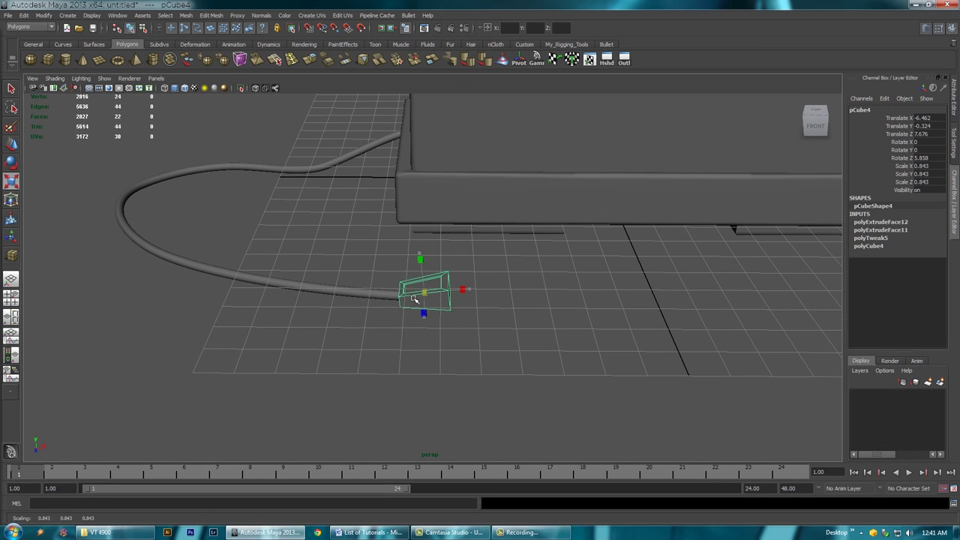
{"action": "left_click_drag", "start_coordinate": [441, 325], "coordinate": [476, 327], "text": "alt"}
{"action": "key", "text": "ctrl+z"}
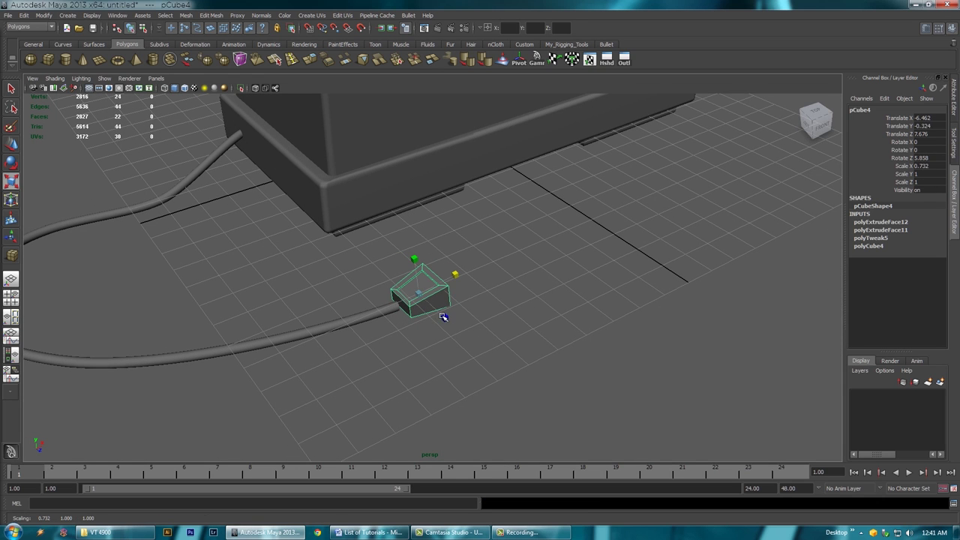
{"action": "left_click_drag", "start_coordinate": [503, 384], "coordinate": [450, 314], "text": "alt"}
Rotate the plug to about 7.509° around Z and move it onto the cord's end, at X -6.653 and Y -0.328
{"action": "key", "text": "e"}
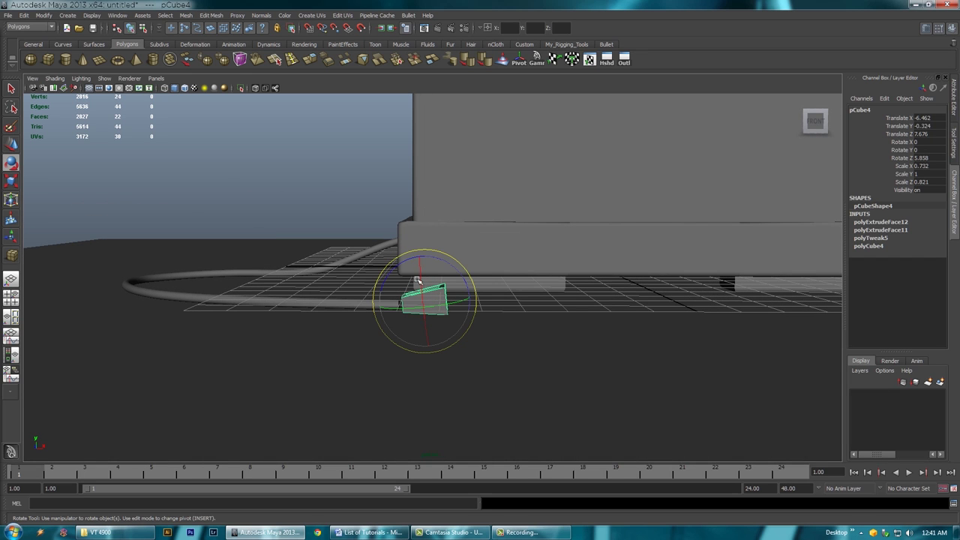
{"action": "left_click_drag", "start_coordinate": [431, 258], "coordinate": [430, 258]}
{"action": "left_click_drag", "start_coordinate": [466, 327], "coordinate": [381, 342], "text": "alt"}
{"action": "key", "text": "w"}
{"action": "left_click_drag", "start_coordinate": [441, 317], "coordinate": [476, 322], "text": "alt"}
{"action": "left_click_drag", "start_coordinate": [606, 353], "coordinate": [320, 292], "text": "alt"}
{"action": "right_click_drag", "start_coordinate": [429, 309], "coordinate": [463, 300]}
{"action": "right_click_drag", "start_coordinate": [566, 322], "coordinate": [273, 156], "text": "alt"}
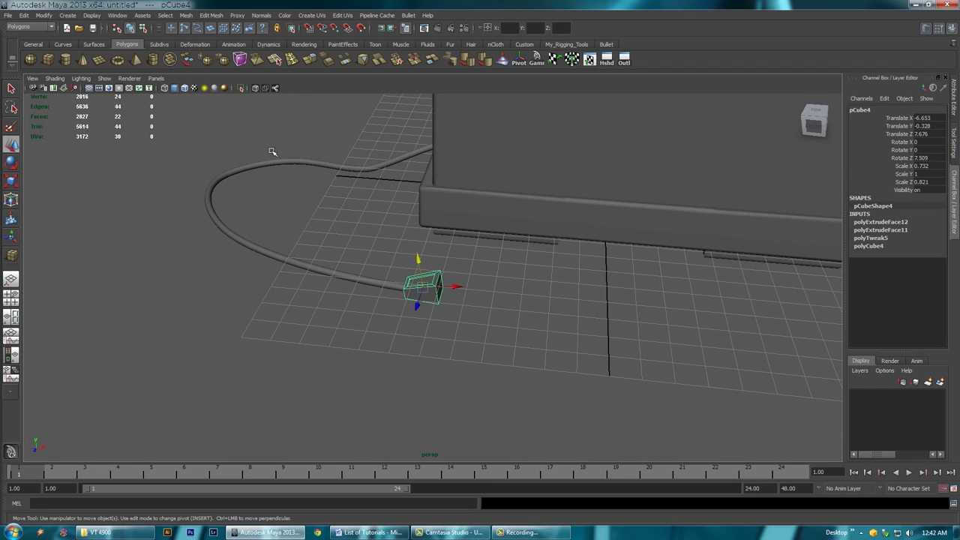
Examine the toaster, cord and plug from several angles and distances
{"action": "left_click", "coordinate": [271, 141]}
{"action": "right_click_drag", "start_coordinate": [323, 300], "coordinate": [225, 255], "text": "alt"}
{"action": "left_click_drag", "start_coordinate": [402, 322], "coordinate": [456, 345], "text": "alt"}
{"action": "right_click_drag", "start_coordinate": [456, 345], "coordinate": [483, 305], "text": "alt"}
{"action": "left_click_drag", "start_coordinate": [482, 304], "coordinate": [465, 295], "text": "alt"}
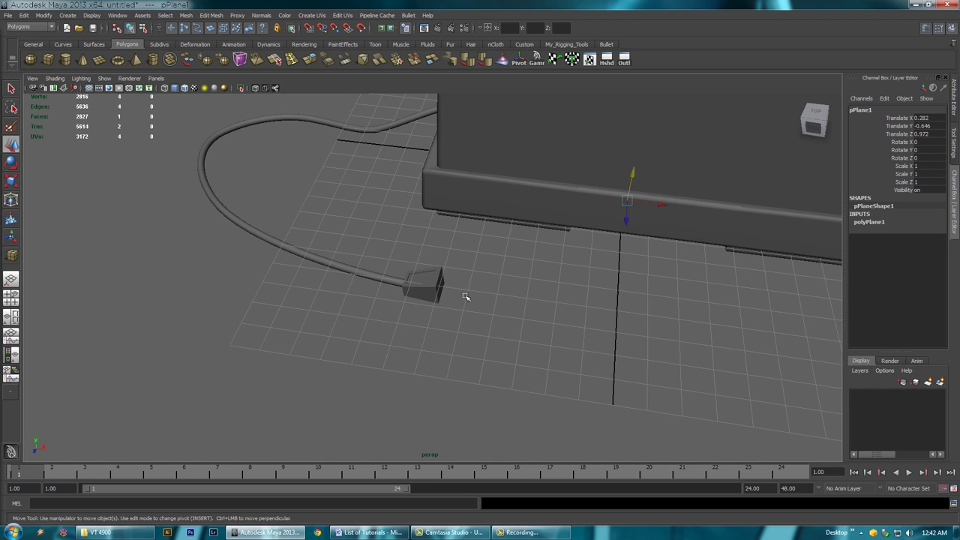
{"action": "middle_click_drag", "start_coordinate": [465, 296], "coordinate": [432, 314], "text": "alt"}
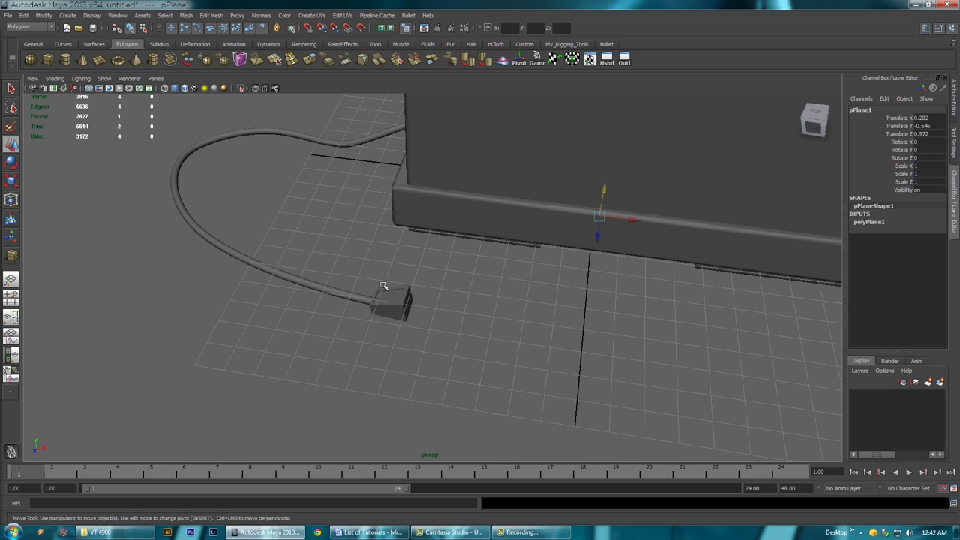
{"action": "right_click_drag", "start_coordinate": [608, 238], "coordinate": [292, 289], "text": "alt"}
{"action": "left_click_drag", "start_coordinate": [632, 285], "coordinate": [495, 300], "text": "alt"}
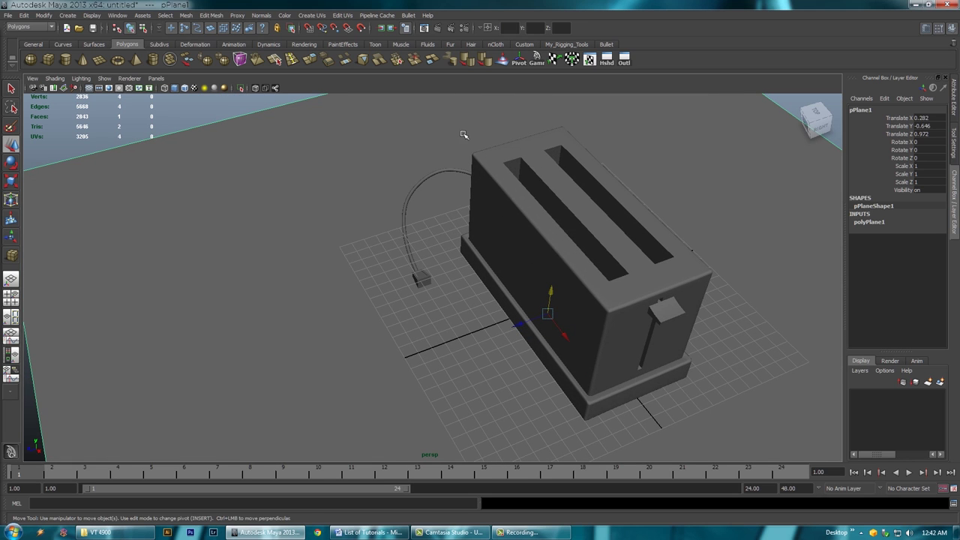
{"action": "left_click_drag", "start_coordinate": [460, 330], "coordinate": [548, 330], "text": "alt"}
{"action": "right_click_drag", "start_coordinate": [548, 330], "coordinate": [704, 350], "text": "alt"}
{"action": "right_click_drag", "start_coordinate": [342, 356], "coordinate": [441, 332], "text": "alt"}
{"action": "left_click_drag", "start_coordinate": [440, 332], "coordinate": [375, 312], "text": "alt"}
{"action": "right_click_drag", "start_coordinate": [443, 332], "coordinate": [540, 332], "text": "alt"}
{"action": "left_click_drag", "start_coordinate": [477, 332], "coordinate": [452, 303], "text": "alt"}
Create a second, small cube in front of the plug and move it against the plug's face, at X -5.723 and Y -0.246
{"action": "left_click", "coordinate": [425, 284]}
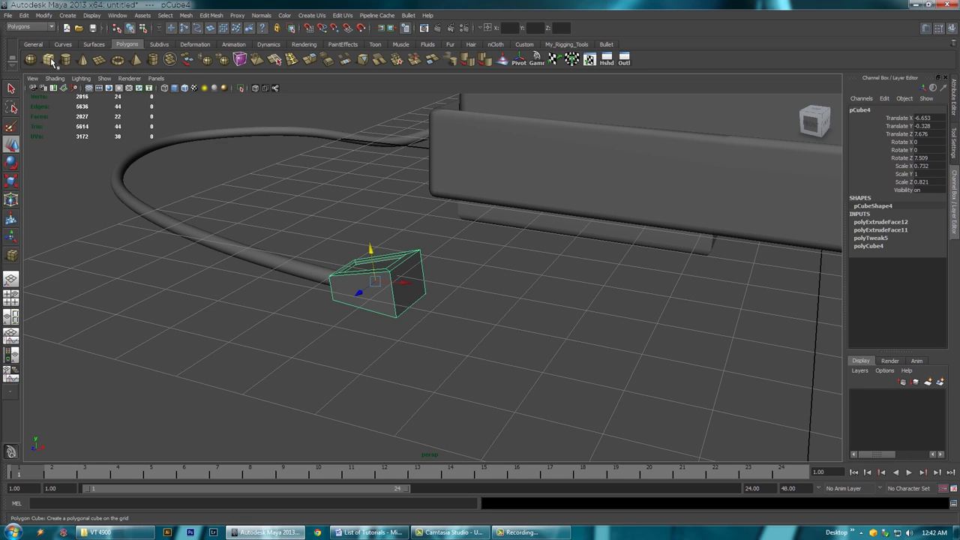
{"action": "left_click_drag", "start_coordinate": [412, 308], "coordinate": [436, 346], "text": "alt"}
{"action": "left_click_drag", "start_coordinate": [416, 277], "coordinate": [443, 264]}
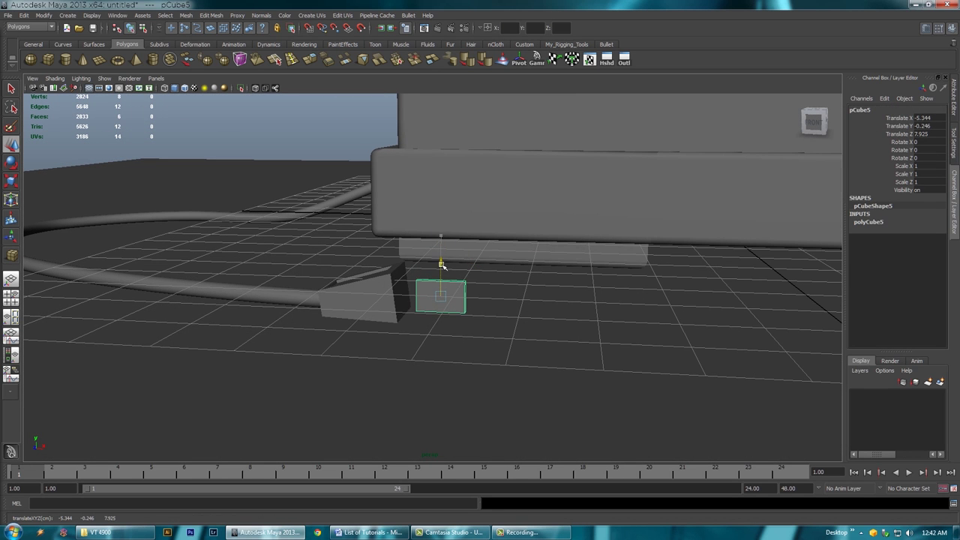
{"action": "left_click_drag", "start_coordinate": [466, 294], "coordinate": [444, 328]}
Rotate the small cube to about 10.356° around Z to follow the plug's tilt
{"action": "key", "text": "e"}
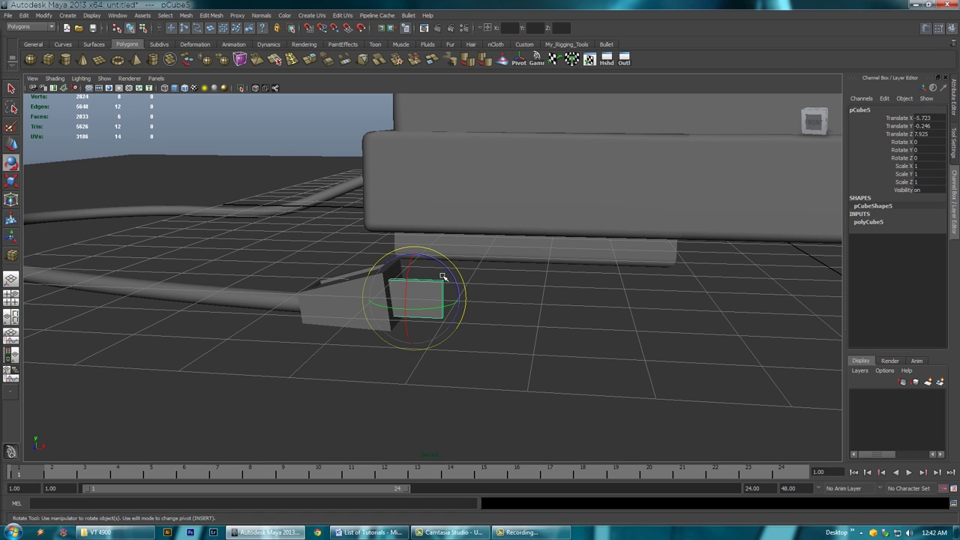
{"action": "left_click_drag", "start_coordinate": [446, 272], "coordinate": [462, 313]}
{"action": "key", "text": "ctrl+z"}
In the front view, move the small cube to X -5.742, Y -0.144 and rotate it to about 9.112° around Z
{"action": "key", "text": "space"}
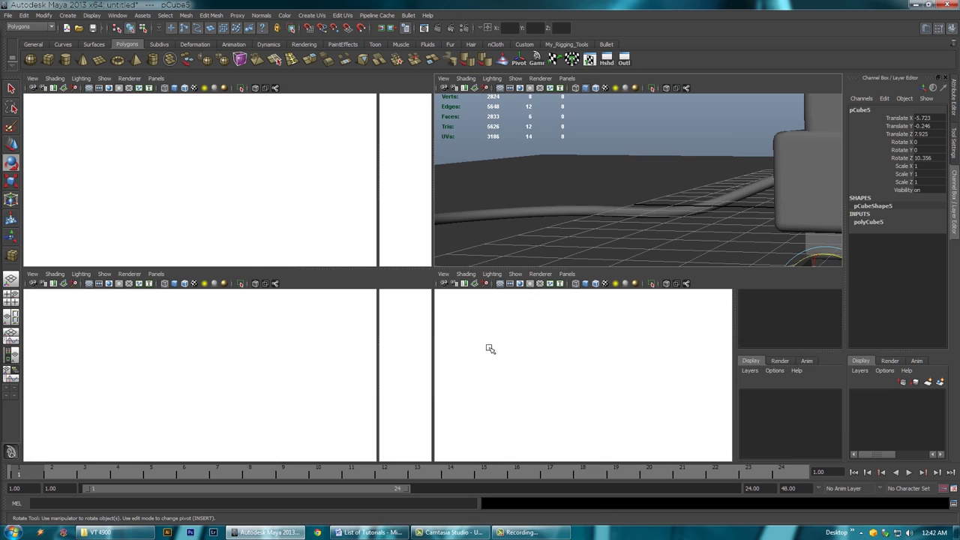
{"action": "key", "text": "space"}
{"action": "right_click_drag", "start_coordinate": [268, 425], "coordinate": [470, 428], "text": "alt"}
{"action": "middle_click_drag", "start_coordinate": [346, 366], "coordinate": [503, 223], "text": "alt"}
{"action": "scroll", "coordinate": [356, 335], "scroll_direction": "up", "scroll_amount": 4}
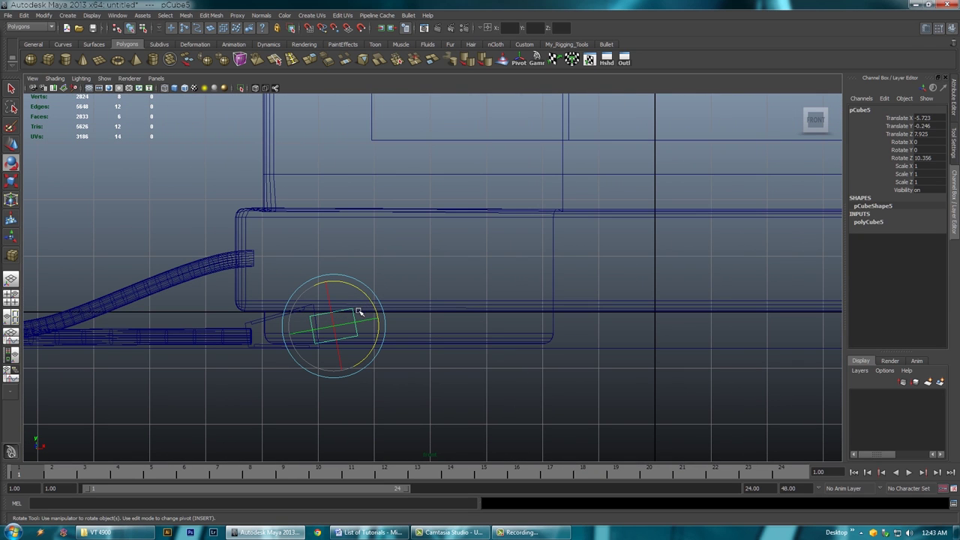
{"action": "key", "text": "w"}
{"action": "left_click_drag", "start_coordinate": [328, 293], "coordinate": [326, 287]}
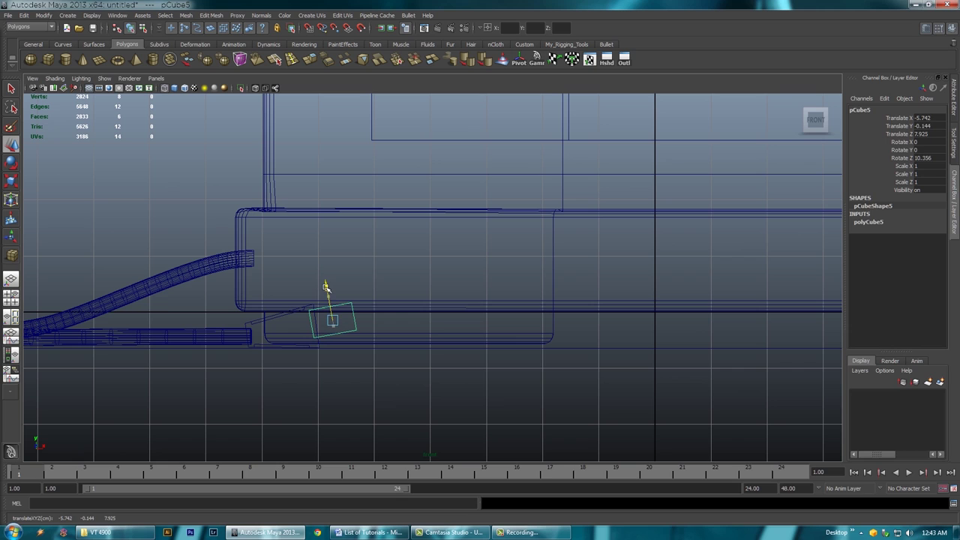
{"action": "key", "text": "e"}
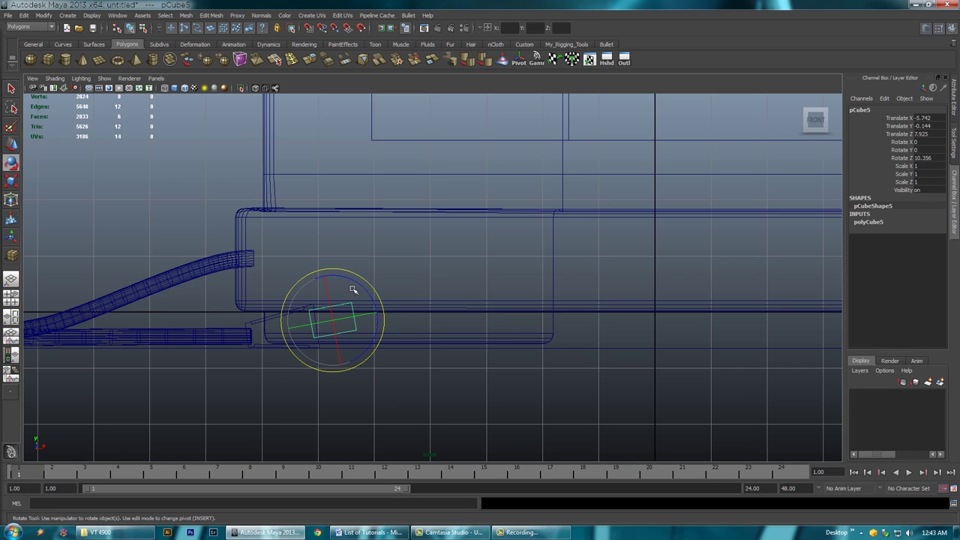
{"action": "left_click_drag", "start_coordinate": [356, 282], "coordinate": [357, 284]}
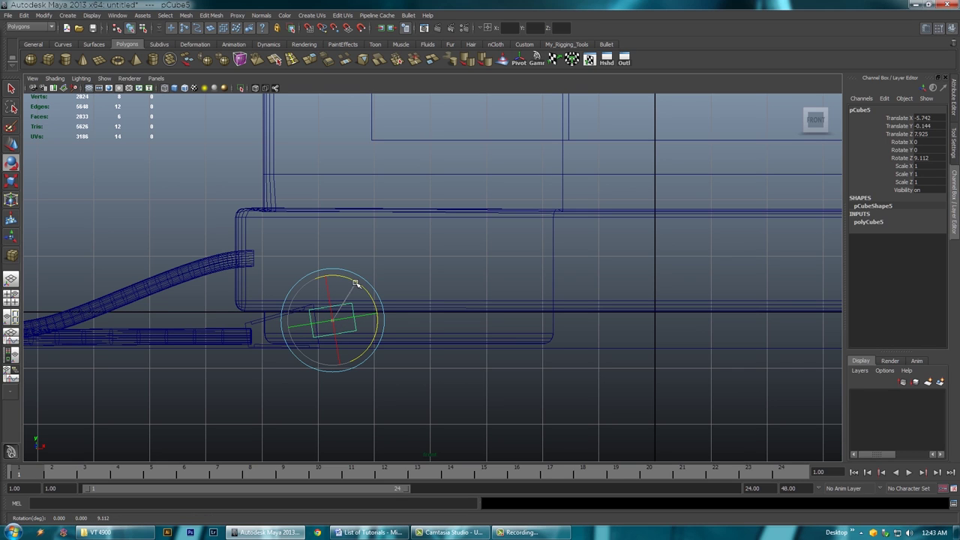
Shorten the small cube to 0.79 along X and move it toward the plug to X -5.847, Y -0.16
{"action": "scroll", "coordinate": [398, 336], "scroll_direction": "down", "scroll_amount": 2}
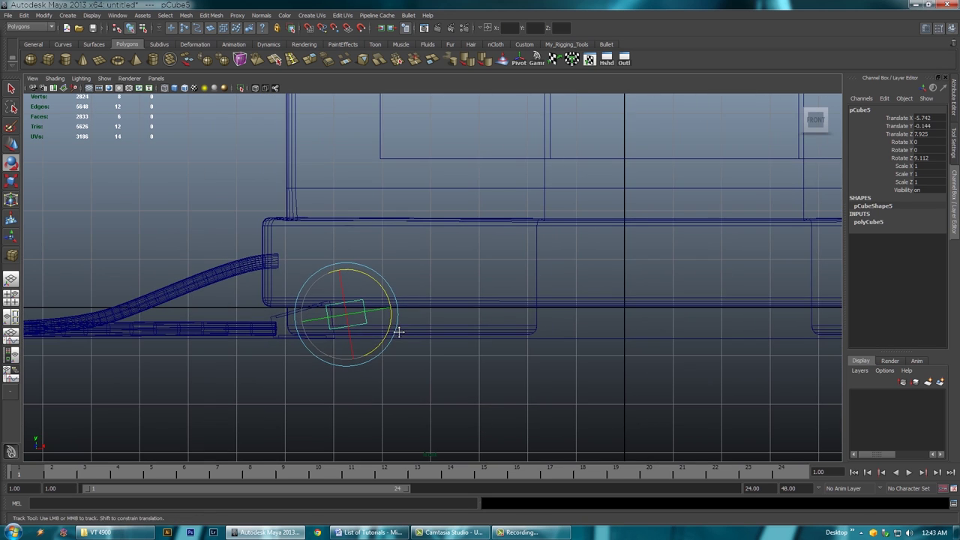
{"action": "middle_click_drag", "start_coordinate": [449, 348], "coordinate": [480, 336], "text": "alt"}
{"action": "scroll", "coordinate": [479, 336], "scroll_direction": "up", "scroll_amount": 1}
{"action": "key", "text": "r"}
{"action": "left_click_drag", "start_coordinate": [403, 303], "coordinate": [375, 298]}
{"action": "key", "text": "w"}
Try to taper the small cube by scaling down the height of its outer end vertices
{"action": "right_click_drag", "start_coordinate": [368, 296], "coordinate": [321, 296]}
{"action": "left_click", "coordinate": [376, 318]}
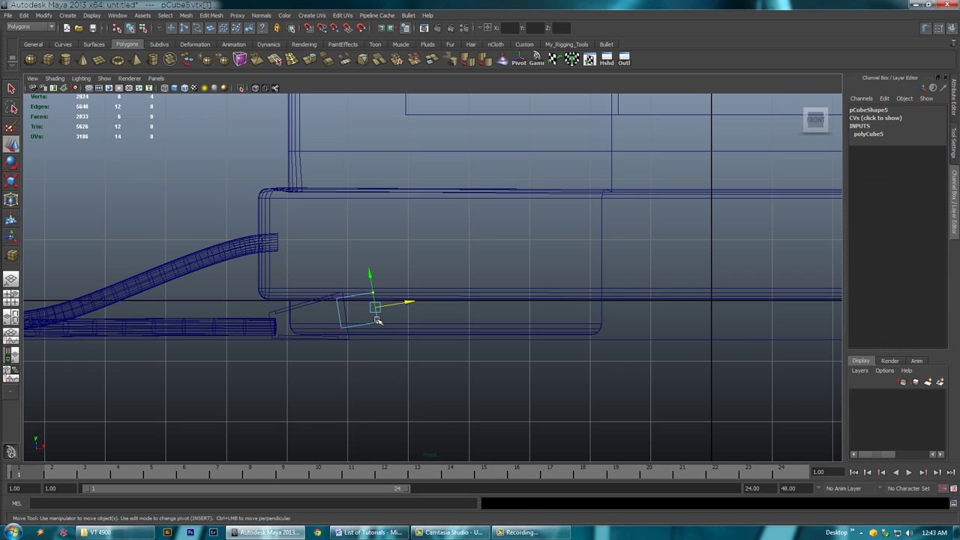
{"action": "key", "text": "r"}
{"action": "middle_click_drag", "start_coordinate": [381, 352], "coordinate": [379, 341]}
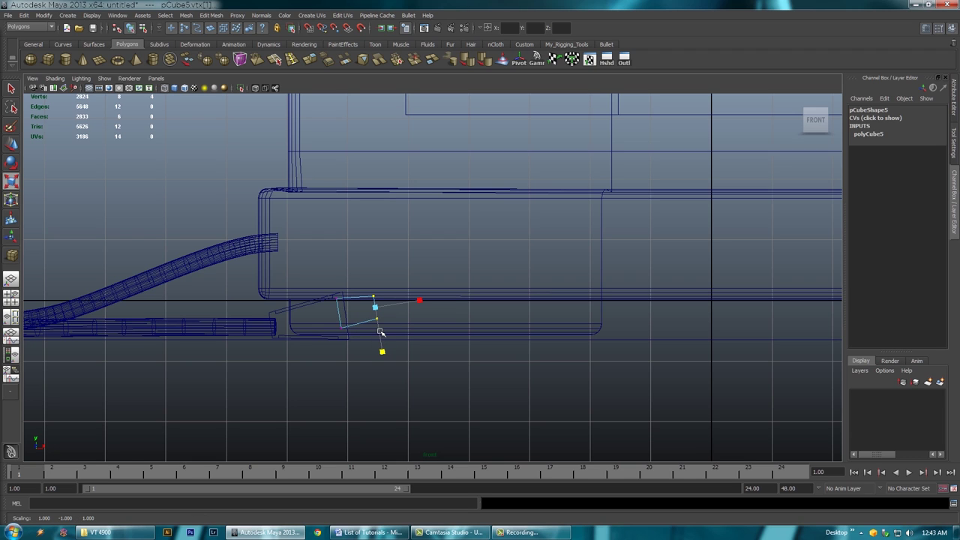
{"action": "key", "text": "ctrl+z"}
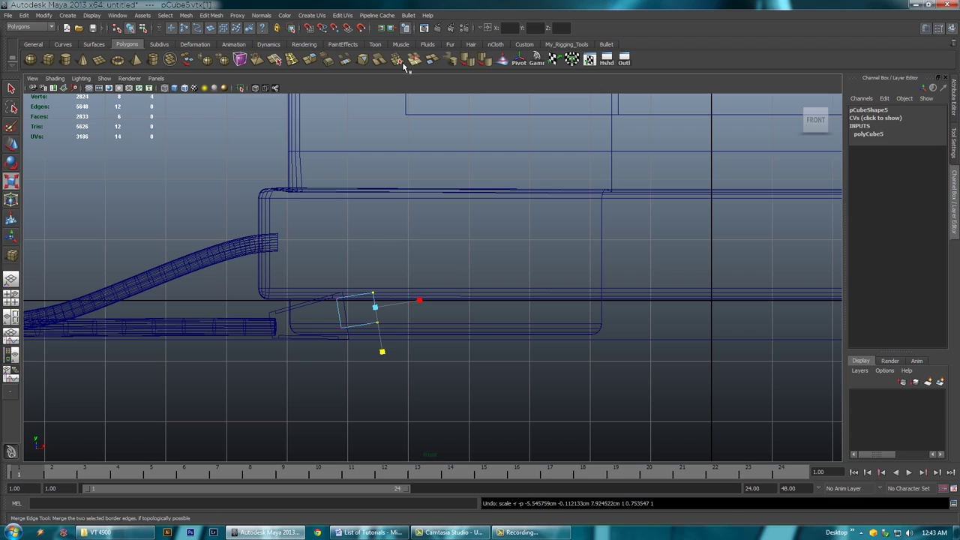
Insert an edge loop around the small cube near its outer end
{"action": "left_click", "coordinate": [291, 60]}
{"action": "left_click_drag", "start_coordinate": [368, 297], "coordinate": [371, 301]}
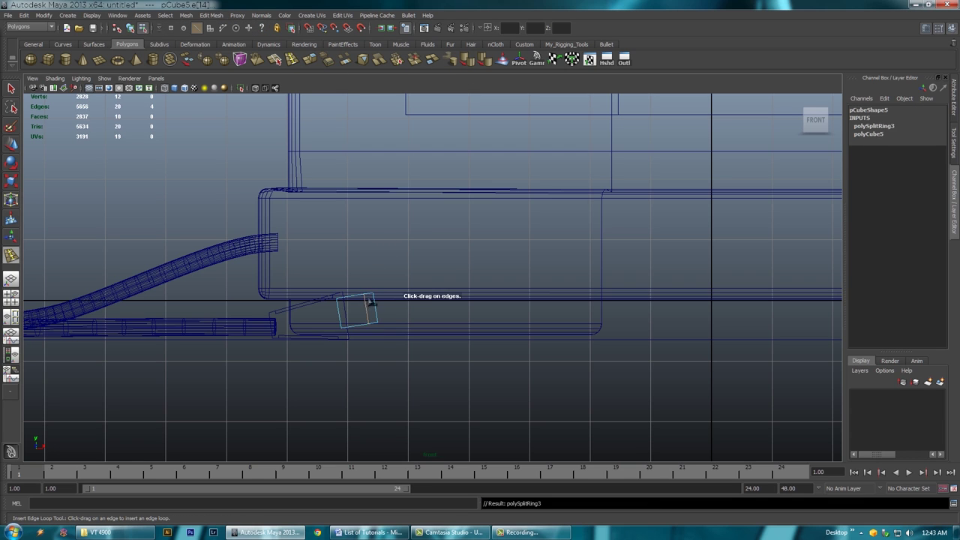
Try to reduce the height of the cube's outer end, first with its end edge and again with its end vertices
{"action": "key", "text": "w"}
{"action": "left_click", "coordinate": [375, 298]}
{"action": "key", "text": "r"}
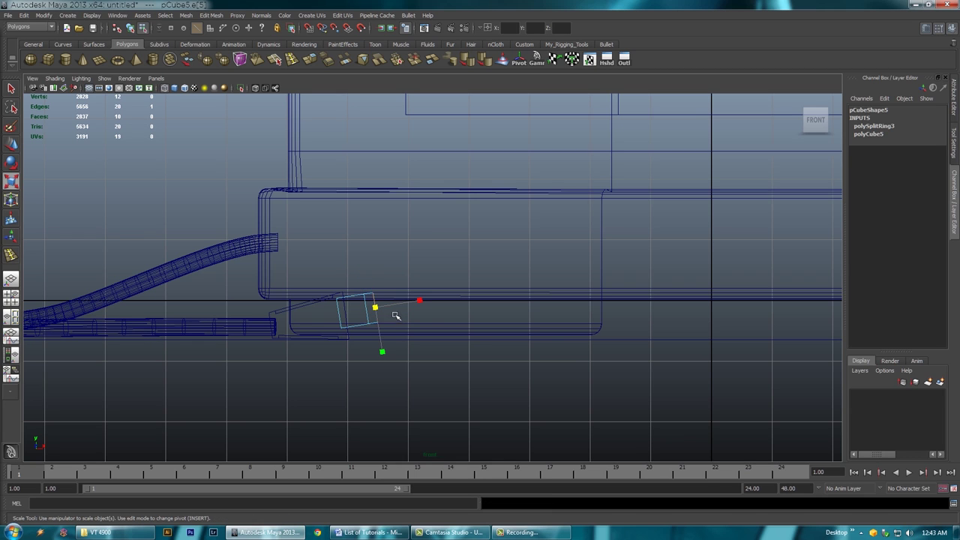
{"action": "left_click_drag", "start_coordinate": [383, 353], "coordinate": [382, 350]}
{"action": "key", "text": "ctrl+z"}
{"action": "right_click_drag", "start_coordinate": [377, 295], "coordinate": [330, 291]}
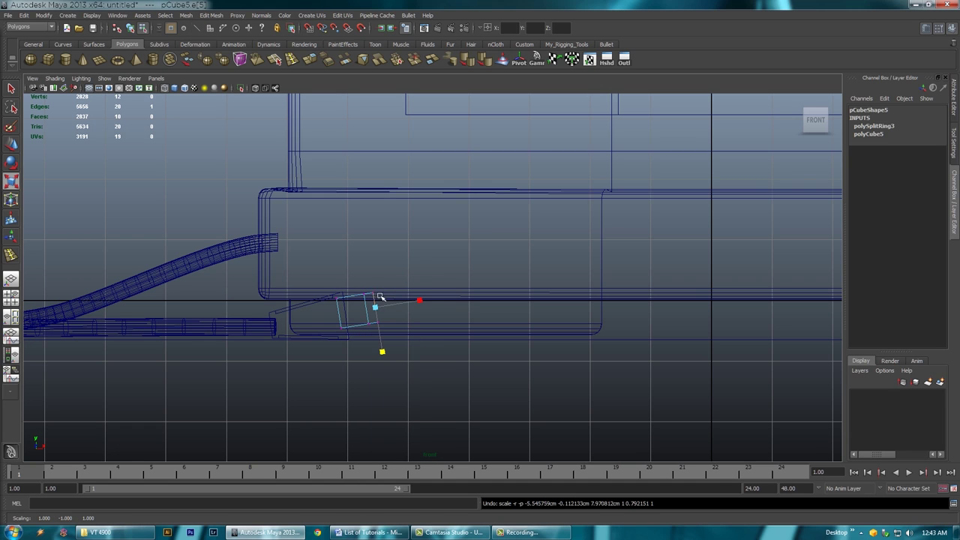
{"action": "left_click_drag", "start_coordinate": [381, 285], "coordinate": [373, 335]}
{"action": "middle_click_drag", "start_coordinate": [383, 350], "coordinate": [381, 349]}
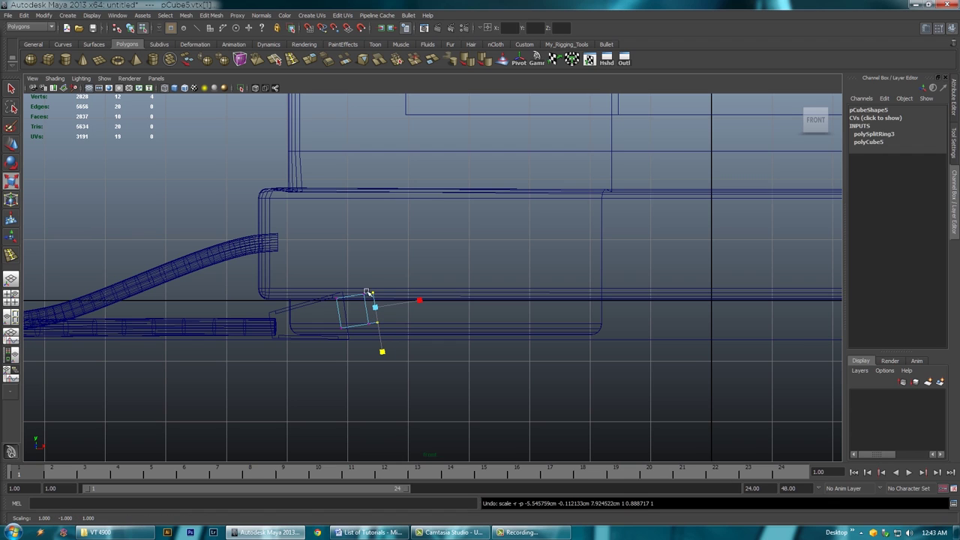
Scale down the height of the inserted edge loop's vertices to pinch the prong before its outer end
{"action": "middle_click_drag", "start_coordinate": [360, 267], "coordinate": [362, 273]}
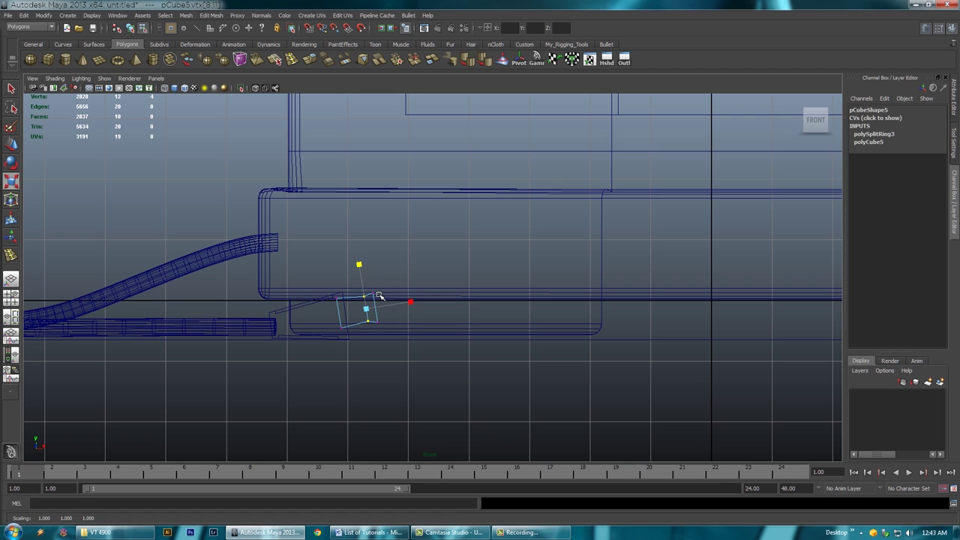
{"action": "key", "text": "space"}
{"action": "key", "text": "space"}
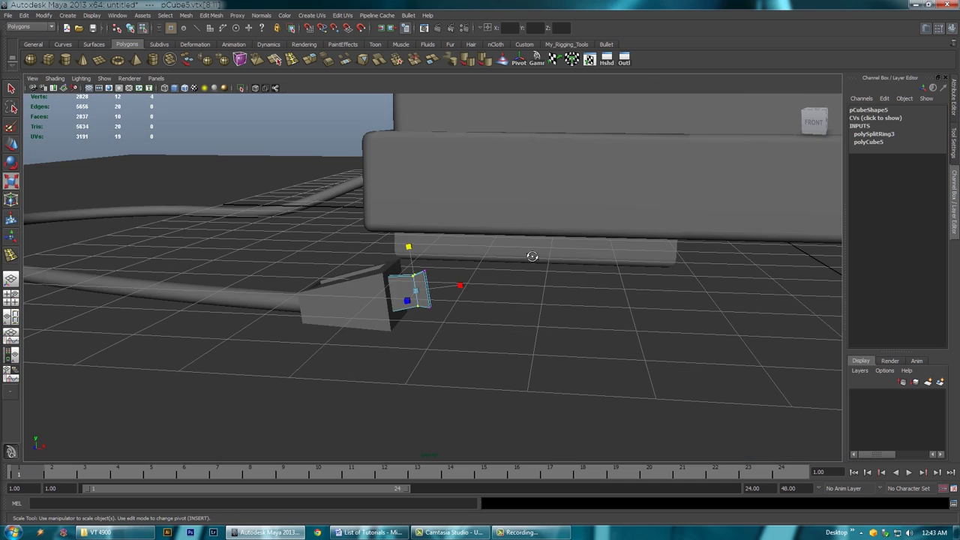
{"action": "scroll", "coordinate": [439, 285], "scroll_direction": "up", "scroll_amount": 3}
Extrude the prong's outer end face by about 0.121 and scale the extruded face to about 0.887 along local X
{"action": "right_click_drag", "start_coordinate": [430, 305], "coordinate": [429, 328]}
{"action": "left_click", "coordinate": [428, 309]}
{"action": "left_click_drag", "start_coordinate": [466, 327], "coordinate": [449, 272], "text": "alt"}
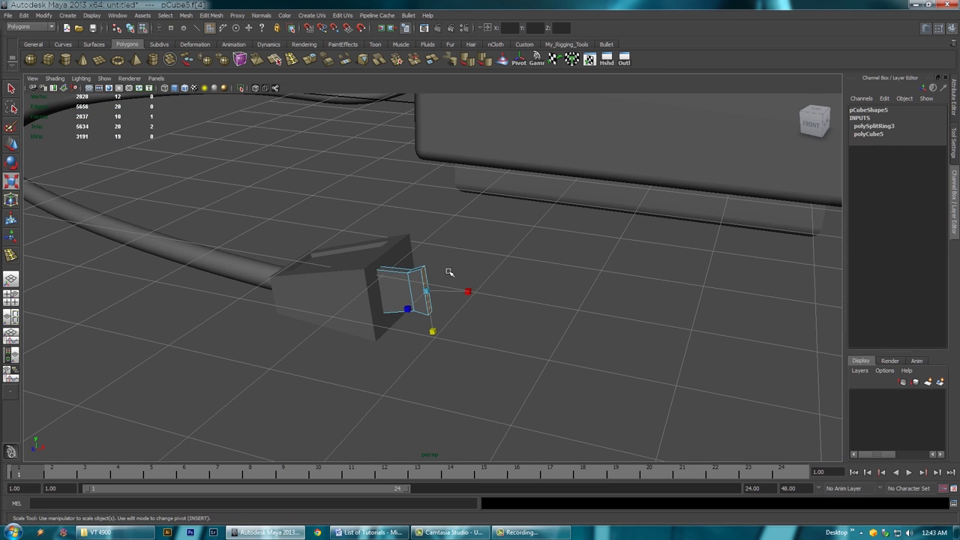
{"action": "left_click", "coordinate": [307, 59]}
{"action": "left_click_drag", "start_coordinate": [457, 291], "coordinate": [441, 328]}
{"action": "left_click_drag", "start_coordinate": [468, 291], "coordinate": [439, 321]}
Return to the whole prong and scale it to about 0.763 in Y and 0.631 in Z
{"action": "right_click_drag", "start_coordinate": [403, 278], "coordinate": [446, 266]}
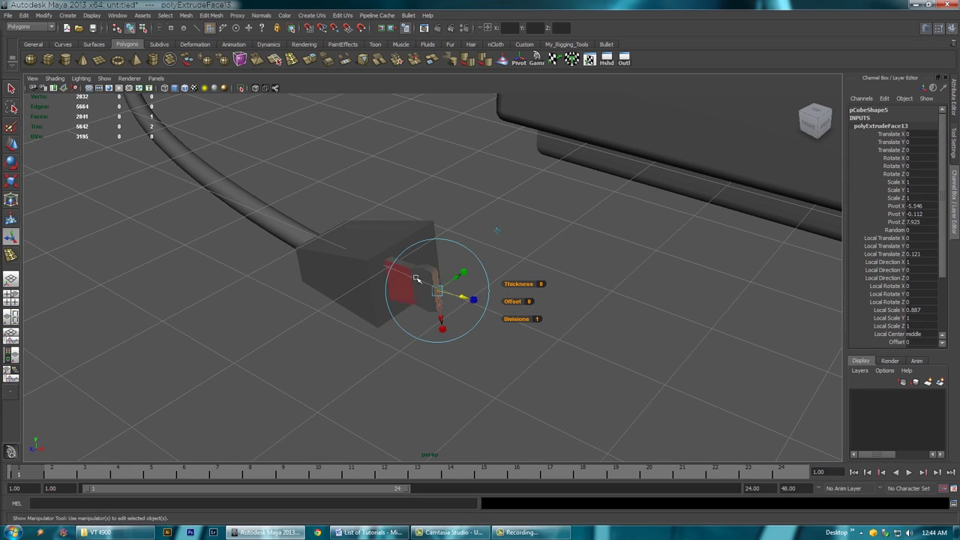
{"action": "left_click_drag", "start_coordinate": [435, 326], "coordinate": [474, 328], "text": "alt"}
{"action": "key", "text": "r"}
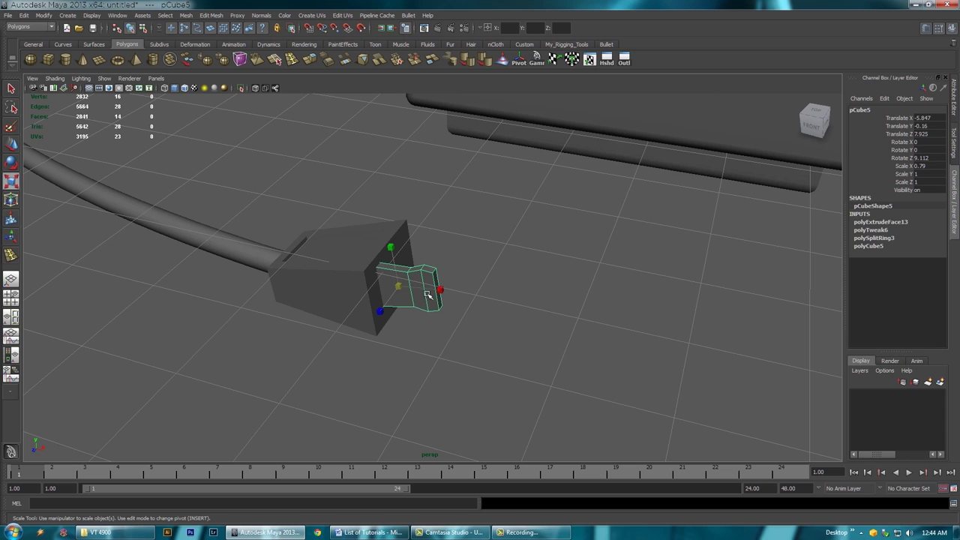
{"action": "left_click_drag", "start_coordinate": [381, 309], "coordinate": [440, 274]}
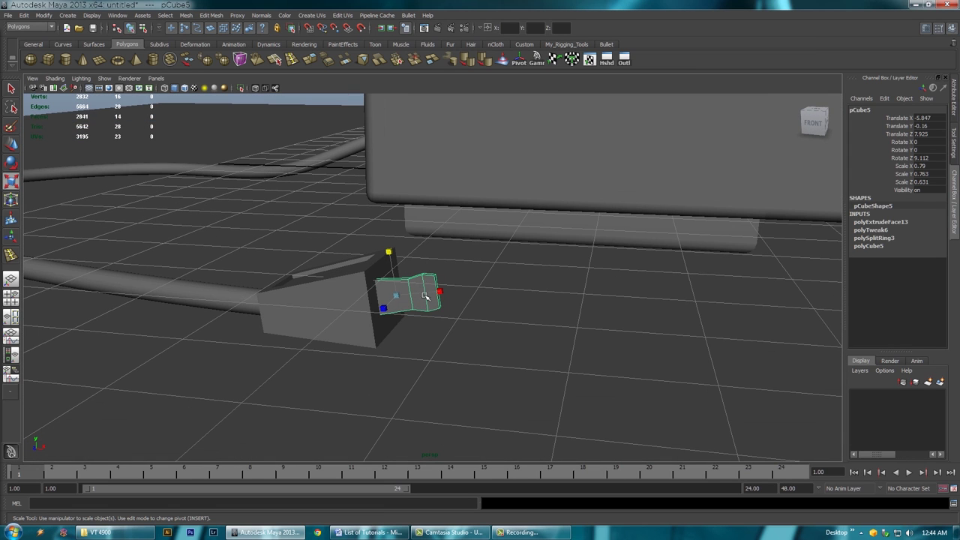
Move the prong against the plug's front face at X -5.837, Y -0.22, Z 7.962
{"action": "left_click_drag", "start_coordinate": [412, 314], "coordinate": [440, 349], "text": "alt"}
{"action": "key", "text": "w"}
{"action": "left_click_drag", "start_coordinate": [395, 263], "coordinate": [401, 338]}
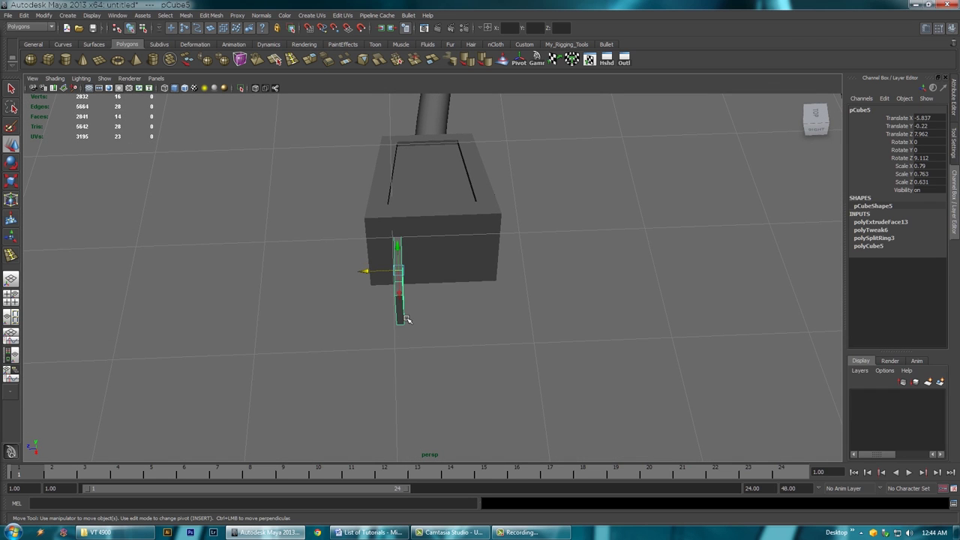
Duplicate the prong, move the copy sideways along Z to the plug face's opposite side, and clear the selection
{"action": "key", "text": "ctrl+d"}
{"action": "left_click_drag", "start_coordinate": [365, 273], "coordinate": [538, 259]}
{"action": "right_click_drag", "start_coordinate": [443, 277], "coordinate": [383, 300], "text": "alt"}
{"action": "right_click_drag", "start_coordinate": [429, 317], "coordinate": [405, 317], "text": "alt"}
{"action": "left_click", "coordinate": [589, 288]}
Frame the whole toaster with its cord and bring up the Hypershade over the scene
{"action": "scroll", "coordinate": [563, 307], "scroll_direction": "down", "scroll_amount": 5}
{"action": "left_click_drag", "start_coordinate": [431, 338], "coordinate": [518, 332], "text": "alt"}
{"action": "right_click_drag", "start_coordinate": [519, 332], "coordinate": [491, 332], "text": "alt"}
{"action": "left_click_drag", "start_coordinate": [492, 333], "coordinate": [429, 300], "text": "alt"}
{"action": "left_click", "coordinate": [710, 195]}
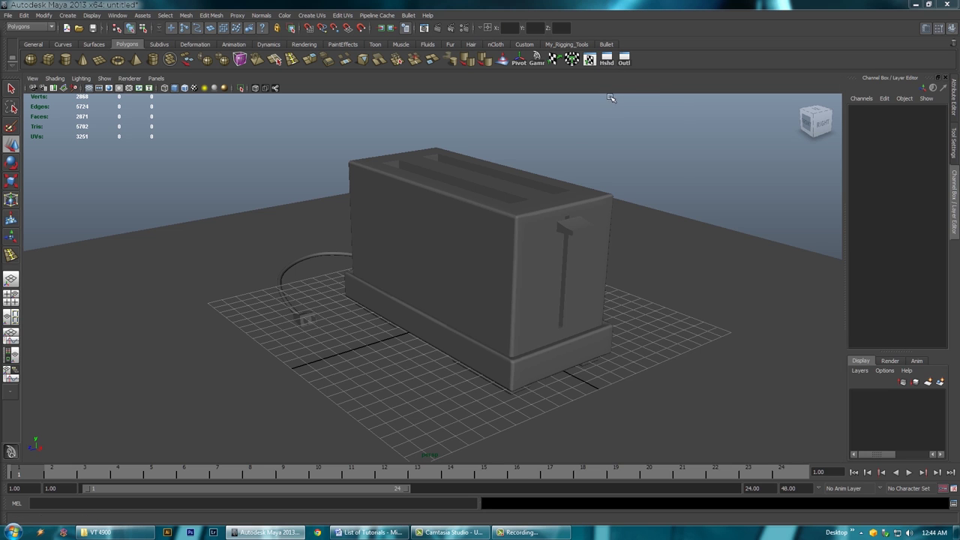
{"action": "left_click_drag", "start_coordinate": [0, 51], "coordinate": [833, 82]}
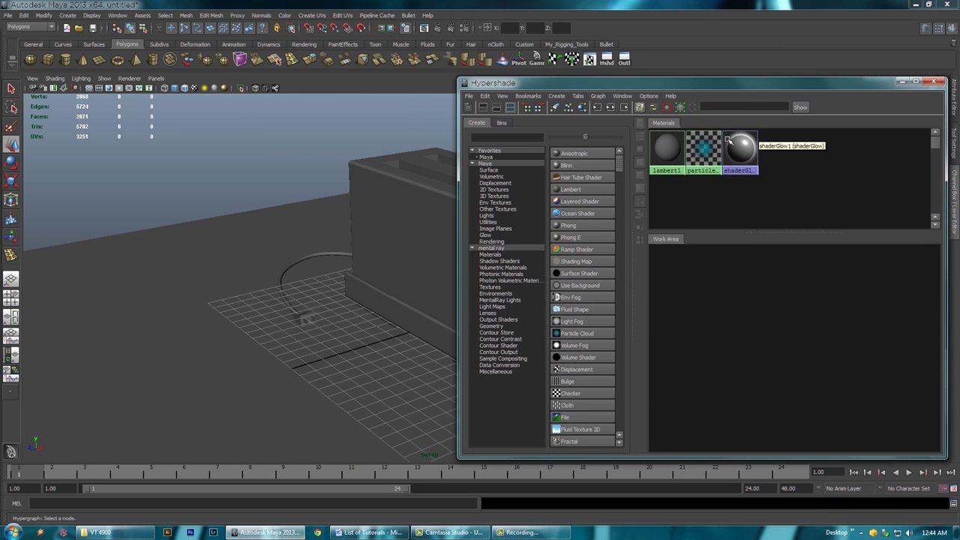
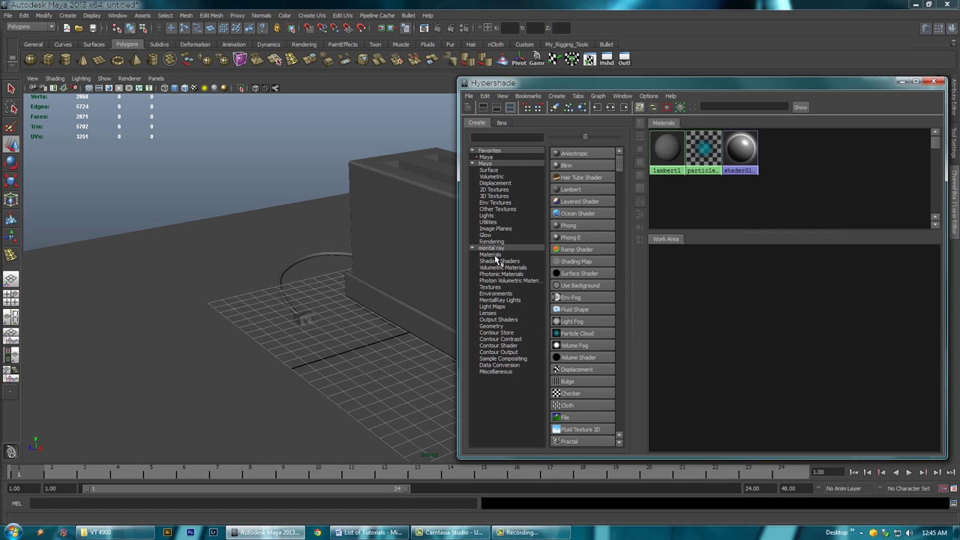
Create a mental ray mia_material_x material
{"action": "left_click", "coordinate": [493, 255]}
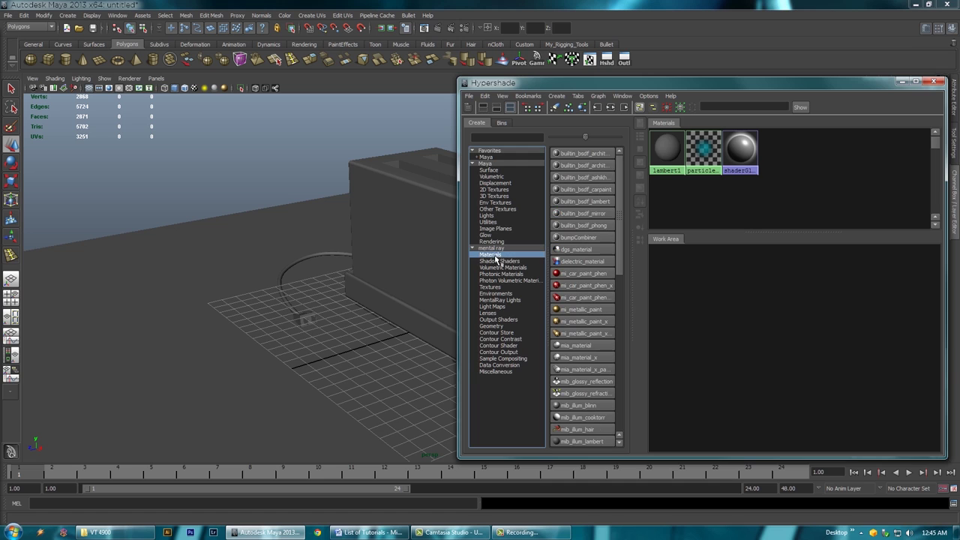
{"action": "left_click", "coordinate": [489, 170]}
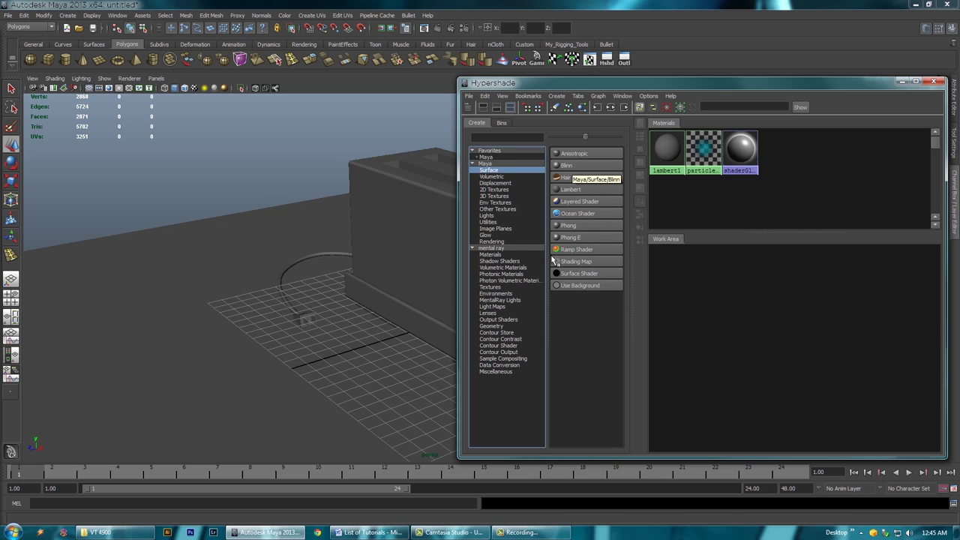
{"action": "left_click", "coordinate": [490, 254]}
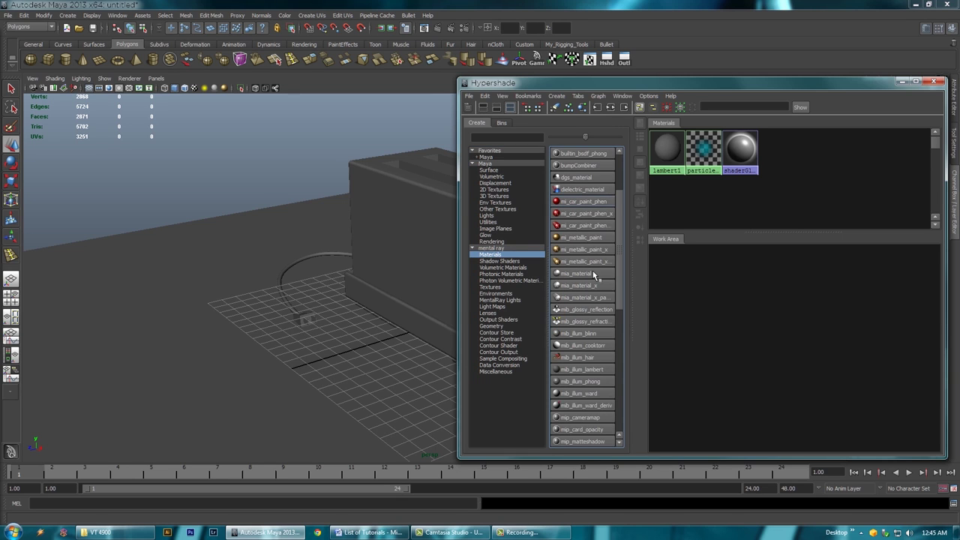
{"action": "left_click", "coordinate": [590, 285]}
Uncover the toaster in the scene and assign the new mia_material_x material to its body
{"action": "left_click_drag", "start_coordinate": [720, 88], "coordinate": [870, 81]}
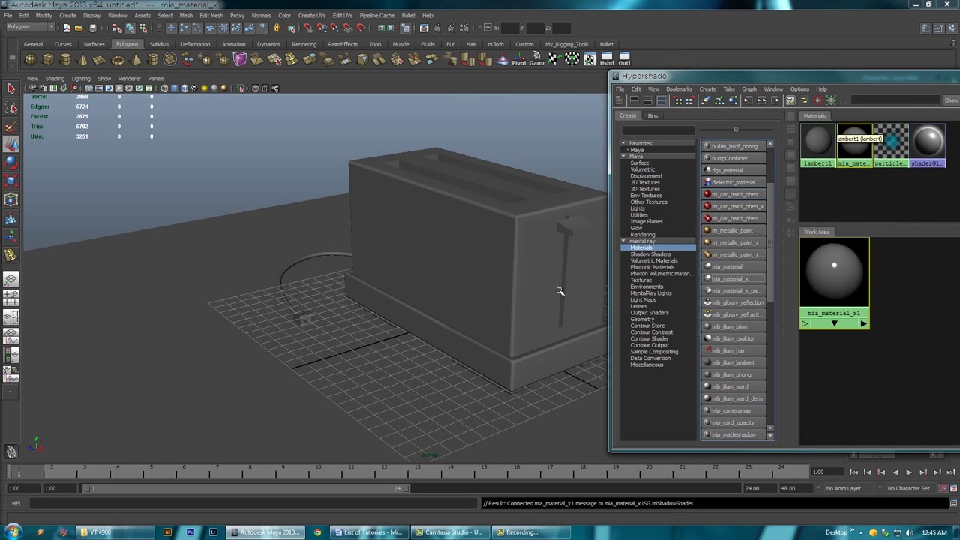
{"action": "left_click", "coordinate": [485, 242]}
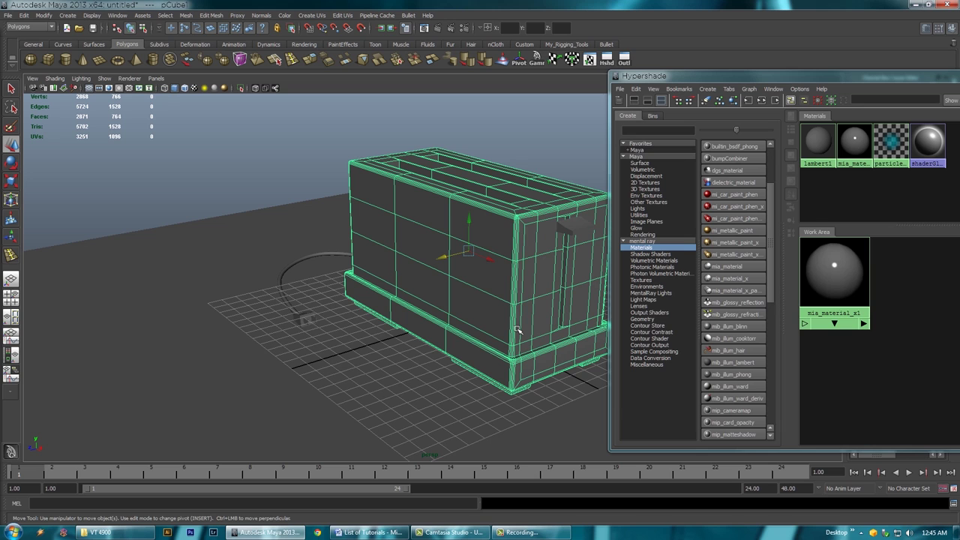
{"action": "middle_click_drag", "start_coordinate": [857, 140], "coordinate": [476, 307]}
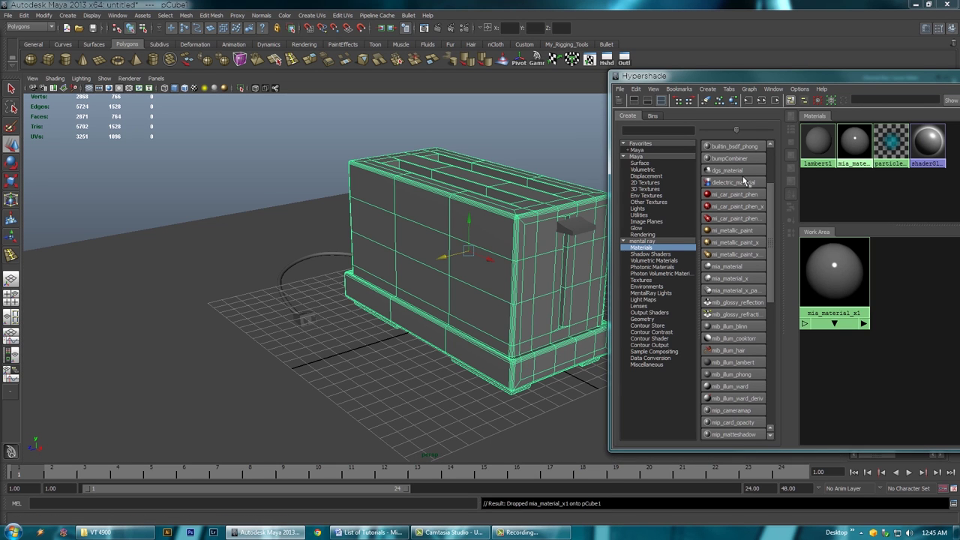
Rename the toaster body's new material to toaster_chrome
{"action": "left_click_drag", "start_coordinate": [675, 76], "coordinate": [297, 83]}
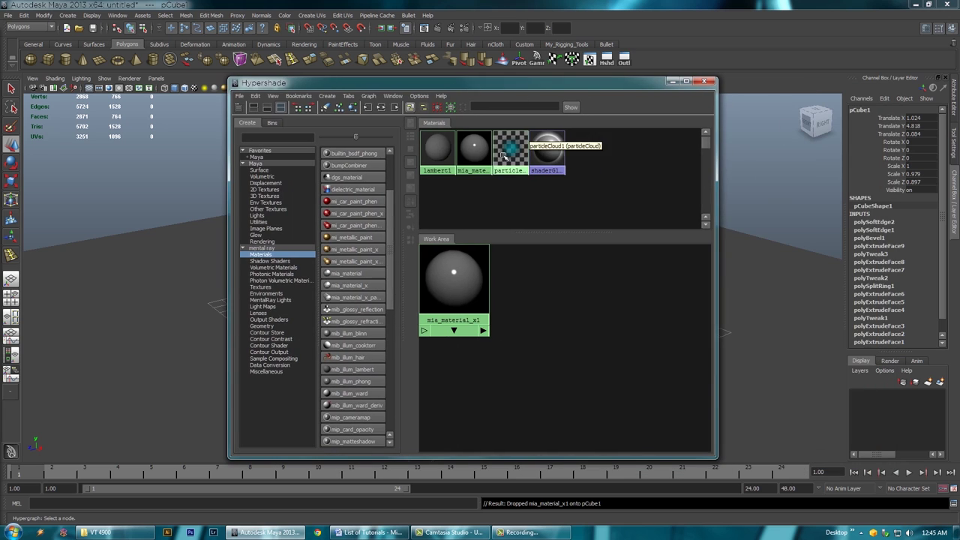
{"action": "left_click", "coordinate": [474, 149]}
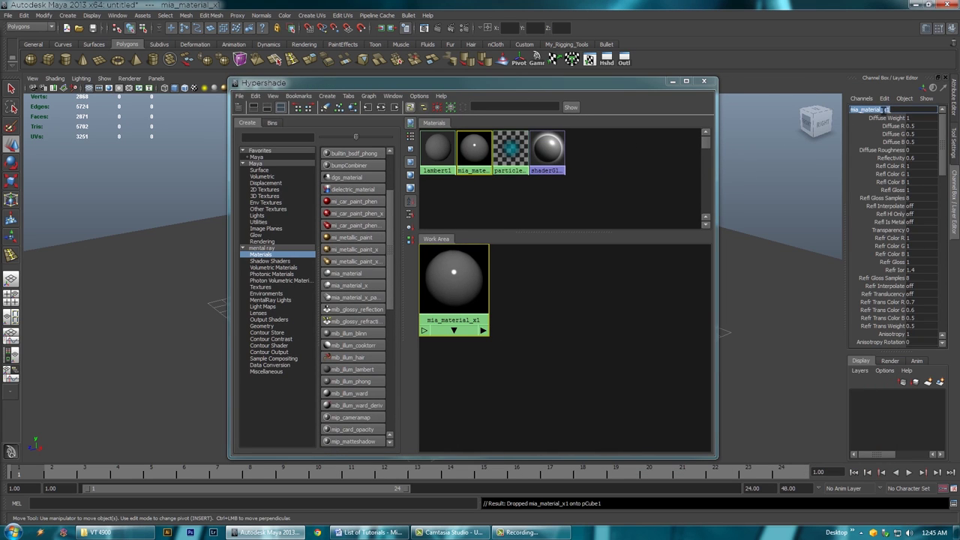
{"action": "type", "text": "toaster chrome"}
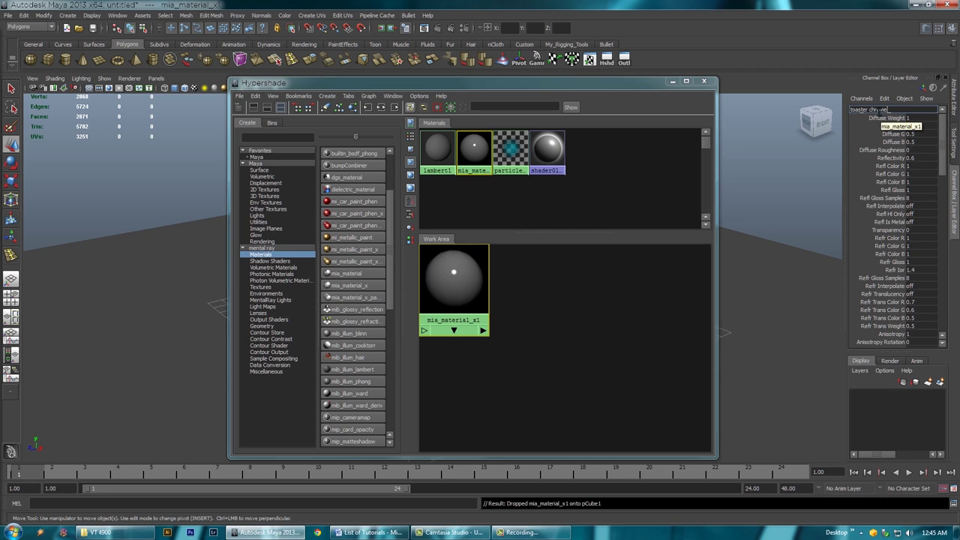
{"action": "key", "text": "Return"}
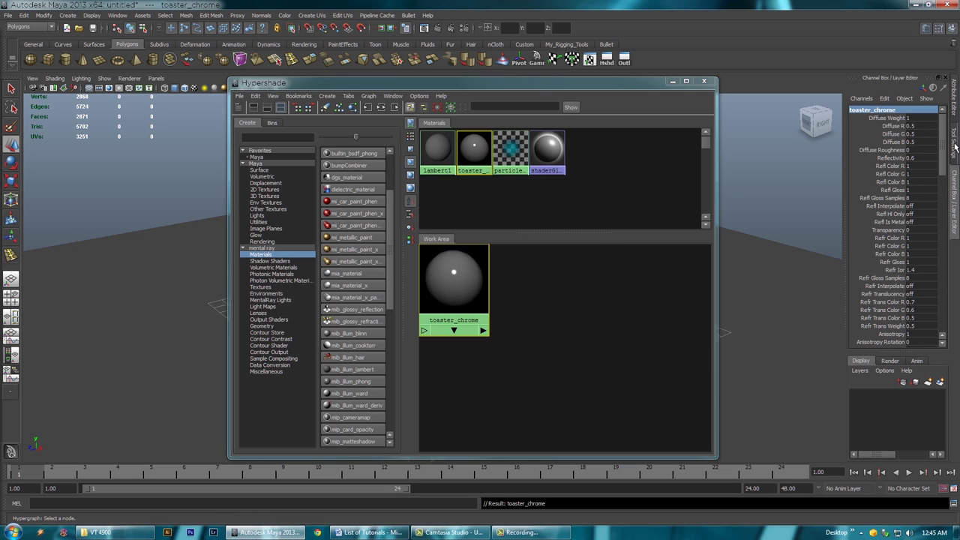
Replace the toaster_chrome material's settings with the Chrome preset
{"action": "left_click", "coordinate": [955, 106]}
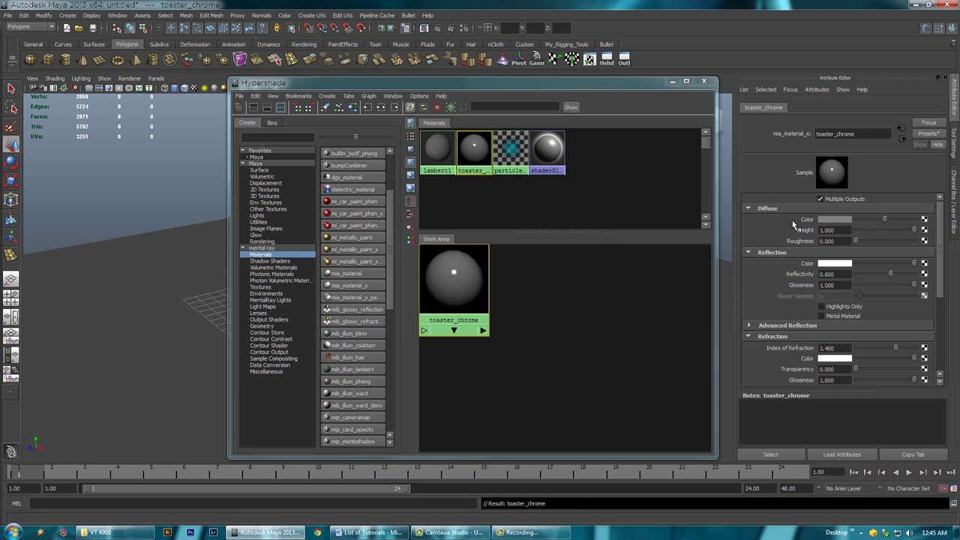
{"action": "left_click", "coordinate": [927, 134]}
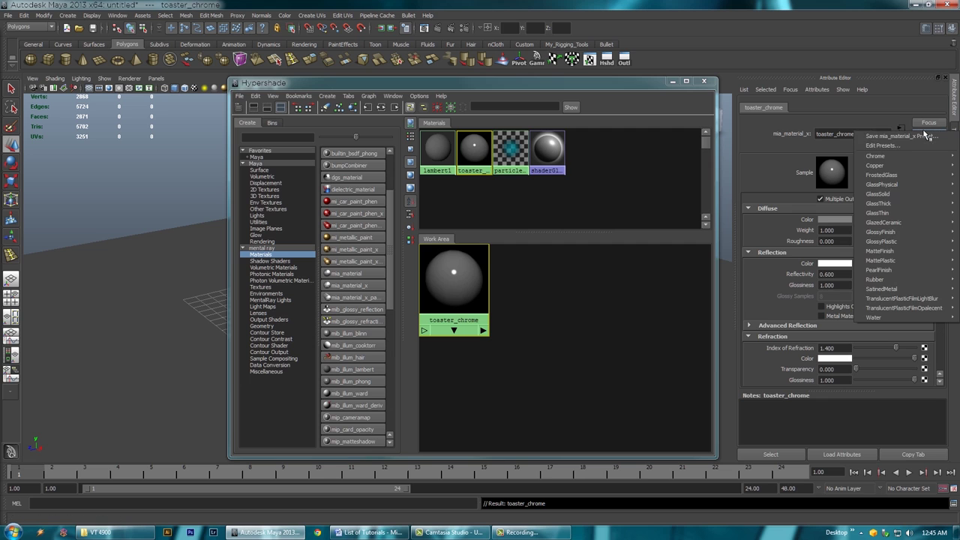
{"action": "mouse_move", "coordinate": [898, 160]}
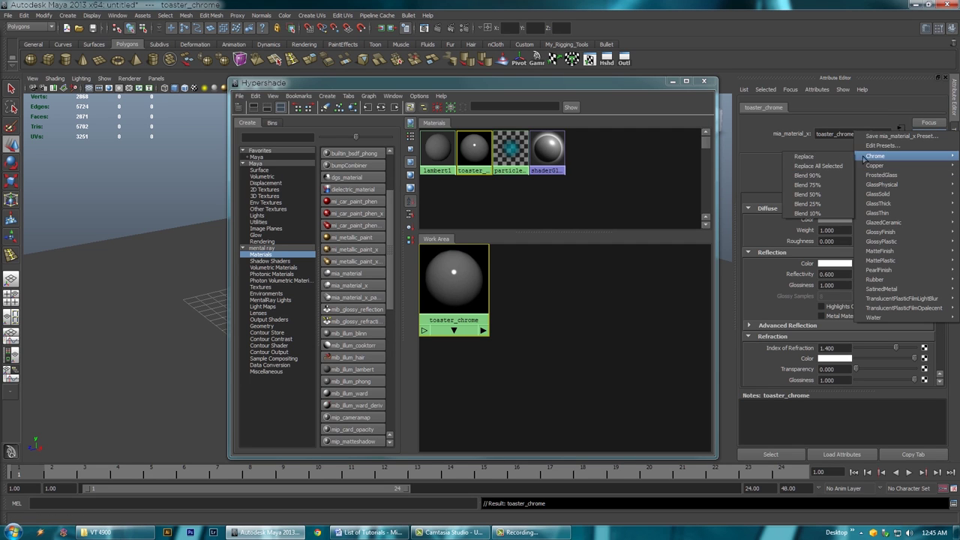
{"action": "left_click", "coordinate": [836, 158]}
Move the Hypershade clear of the toaster and create another mental ray mia_material_x material
{"action": "left_click_drag", "start_coordinate": [480, 87], "coordinate": [797, 114]}
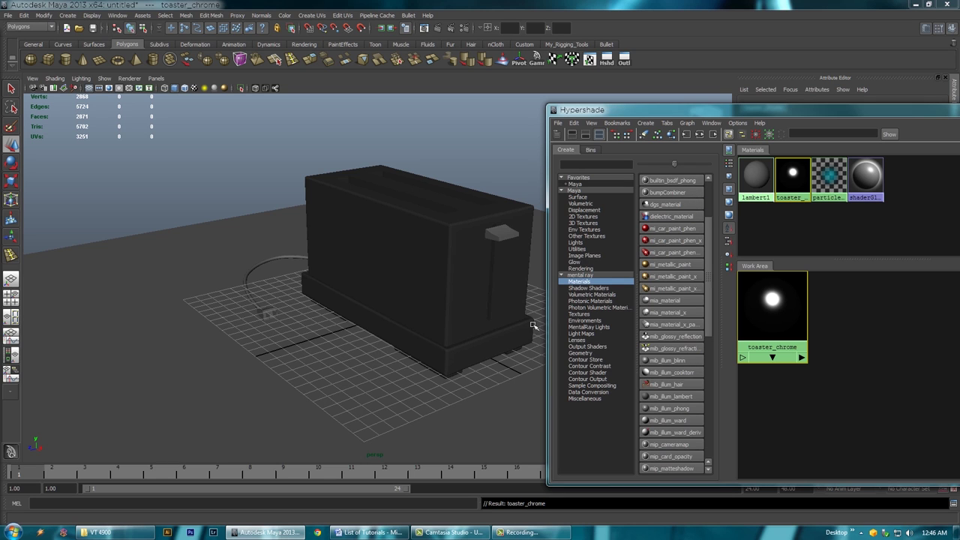
{"action": "mouse_move", "coordinate": [709, 255]}
{"action": "left_mouse_down"}
{"action": "mouse_move", "coordinate": [713, 381]}
{"action": "mouse_move", "coordinate": [702, 250]}
{"action": "left_mouse_up"}
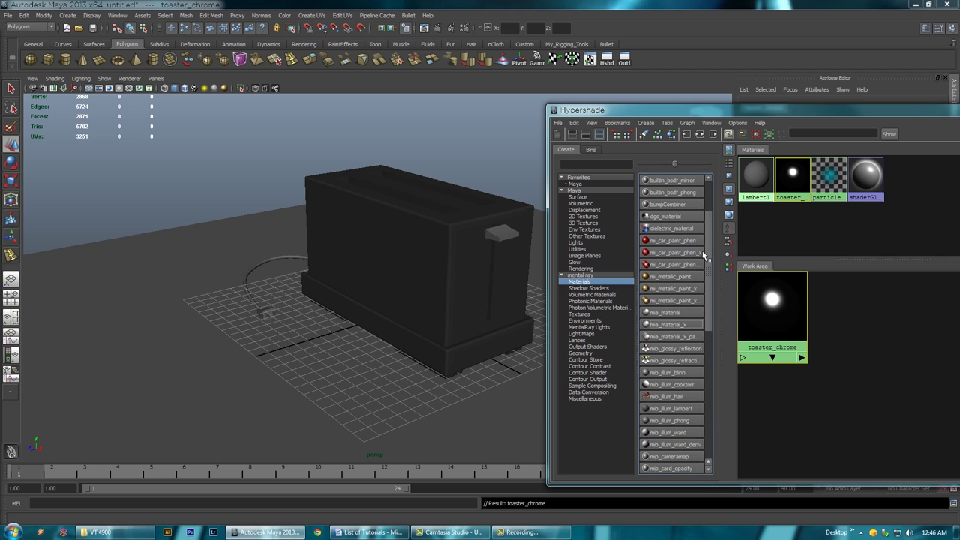
{"action": "left_click", "coordinate": [674, 325]}
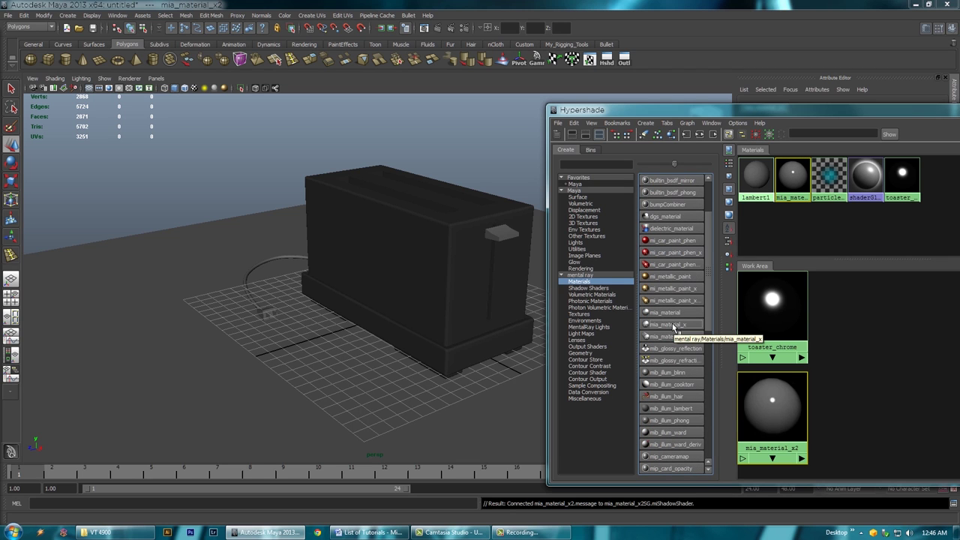
Assign the new mia_material_x material to only the faces of the toaster's base and feet
{"action": "left_click_drag", "start_coordinate": [445, 348], "coordinate": [457, 322], "text": "alt"}
{"action": "right_click", "coordinate": [434, 315]}
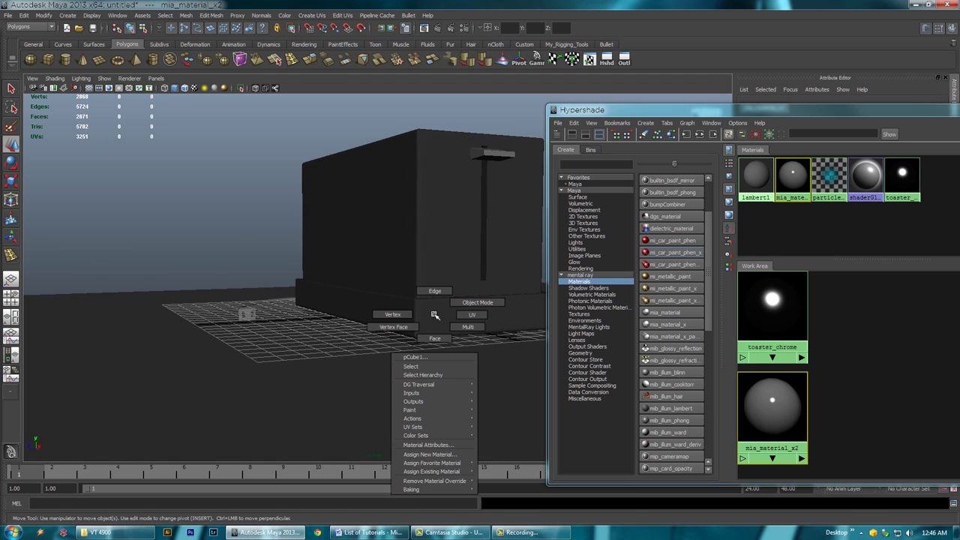
{"action": "right_click_drag", "start_coordinate": [431, 323], "coordinate": [434, 338]}
{"action": "left_click_drag", "start_coordinate": [442, 332], "coordinate": [435, 311], "text": "alt"}
{"action": "key", "text": "space"}
{"action": "key", "text": "space"}
{"action": "middle_click_drag", "start_coordinate": [445, 320], "coordinate": [362, 345], "text": "alt"}
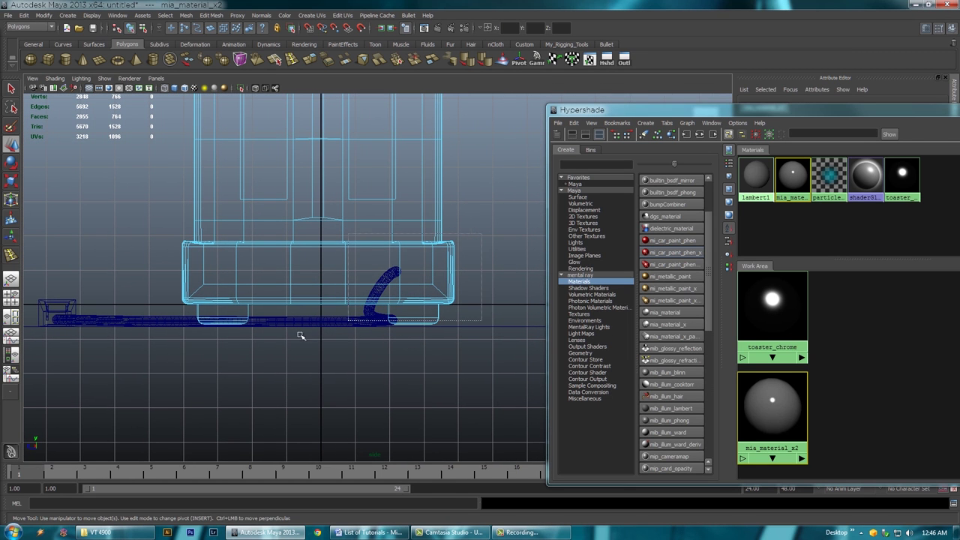
{"action": "left_click_drag", "start_coordinate": [160, 373], "coordinate": [469, 225]}
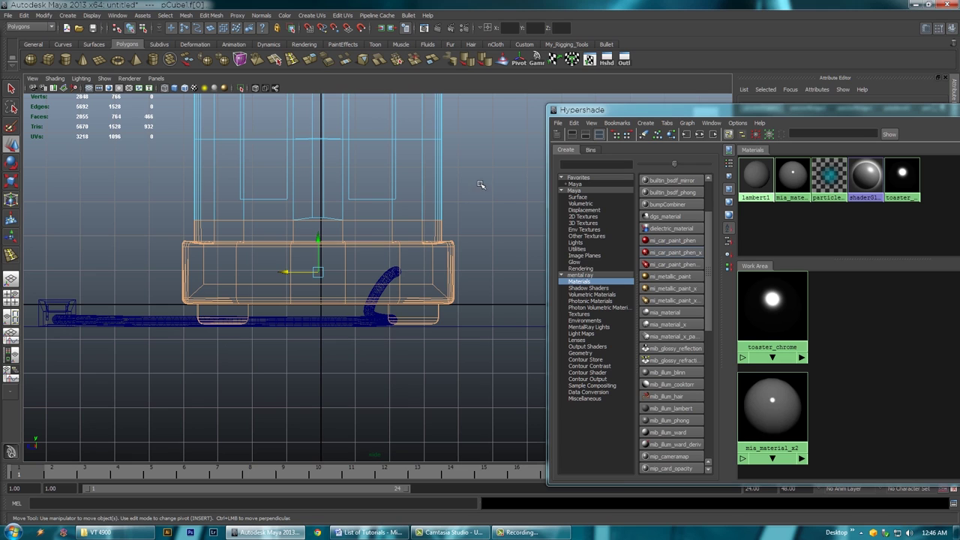
{"action": "left_click_drag", "start_coordinate": [284, 217], "coordinate": [161, 230]}
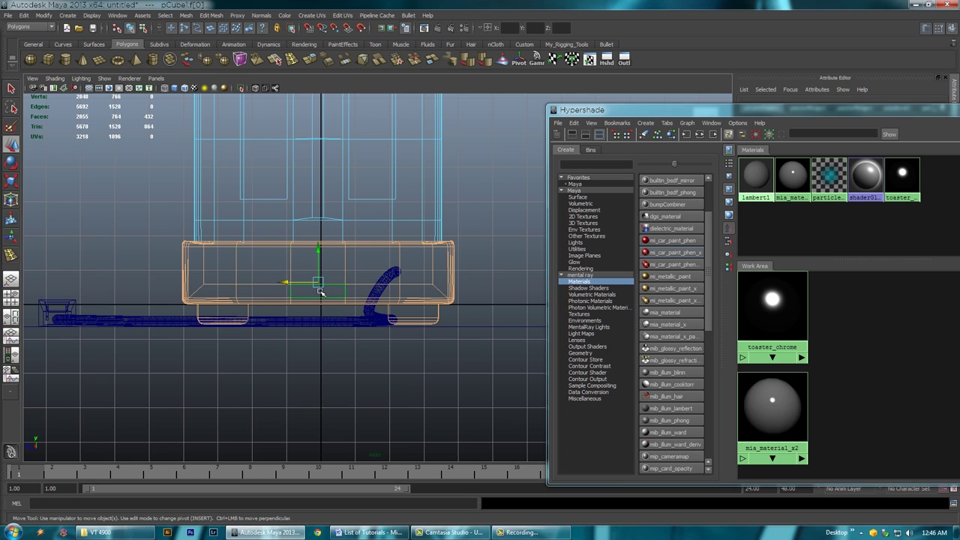
{"action": "key", "text": "space"}
{"action": "key", "text": "space"}
{"action": "left_click_drag", "start_coordinate": [456, 221], "coordinate": [600, 291], "text": "alt"}
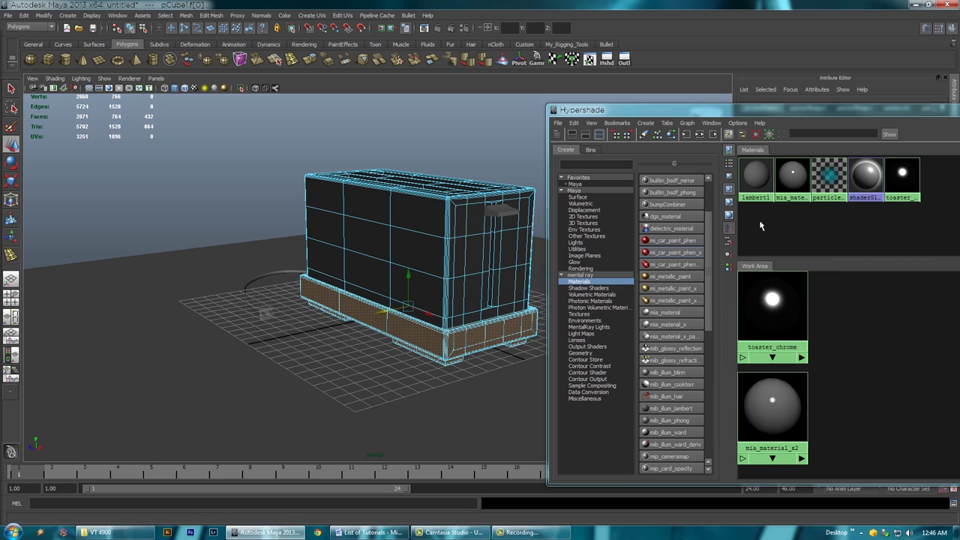
{"action": "right_click_drag", "start_coordinate": [789, 178], "coordinate": [789, 159]}
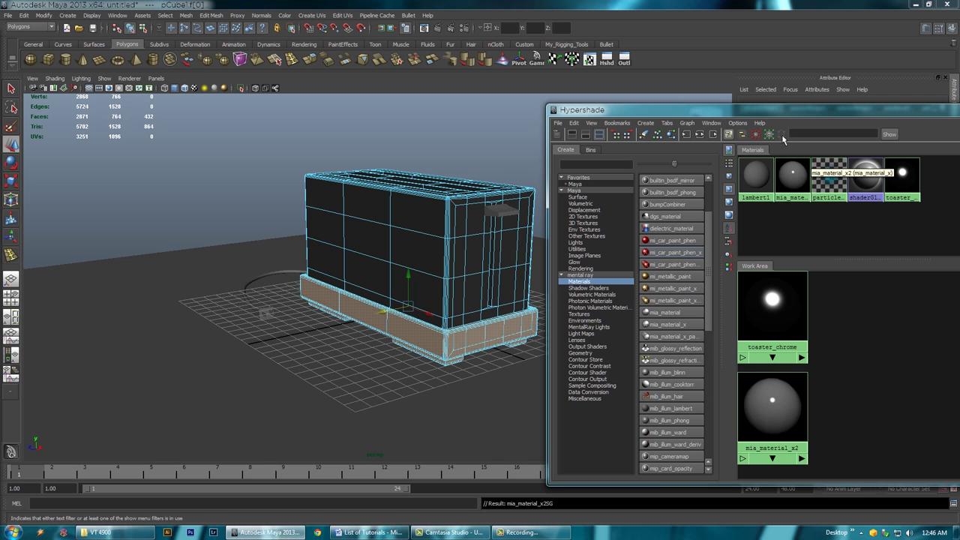
Minimize the Hypershade and bring up the attributes of the base's mia_material_x2 material
{"action": "left_click_drag", "start_coordinate": [776, 111], "coordinate": [304, 87]}
{"action": "left_click", "coordinate": [518, 83]}
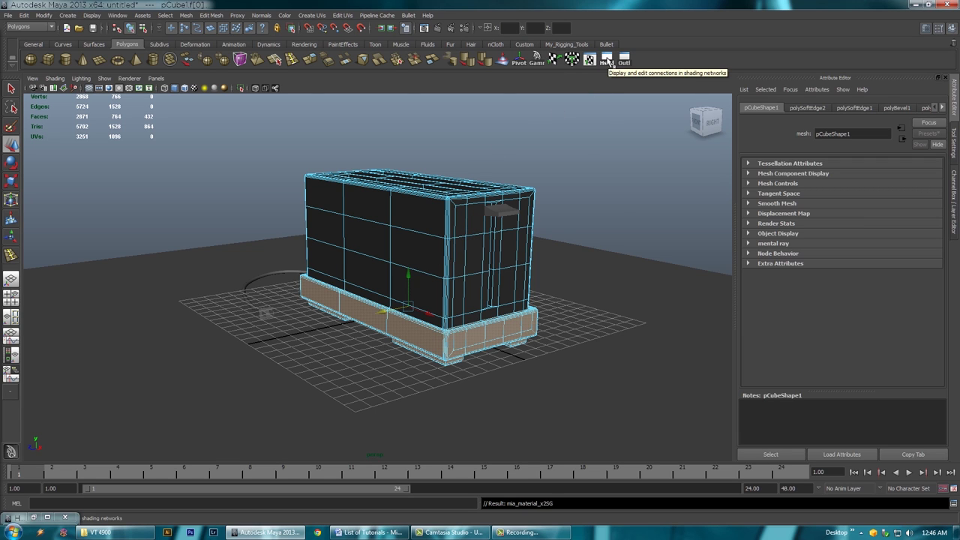
{"action": "left_click", "coordinate": [943, 109]}
{"action": "left_click", "coordinate": [943, 109]}
{"action": "left_click", "coordinate": [943, 109]}
{"action": "left_click", "coordinate": [944, 109]}
{"action": "left_click", "coordinate": [943, 108]}
{"action": "left_click", "coordinate": [944, 109]}
{"action": "left_click", "coordinate": [943, 109]}
{"action": "left_click", "coordinate": [904, 108]}
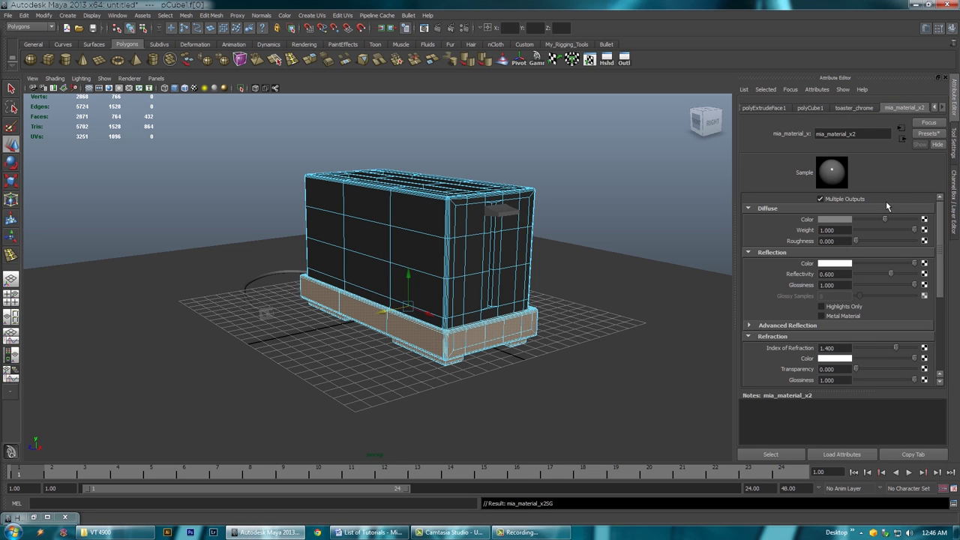
Replace the base material's settings with the GlossyPlastic preset
{"action": "left_click", "coordinate": [928, 134]}
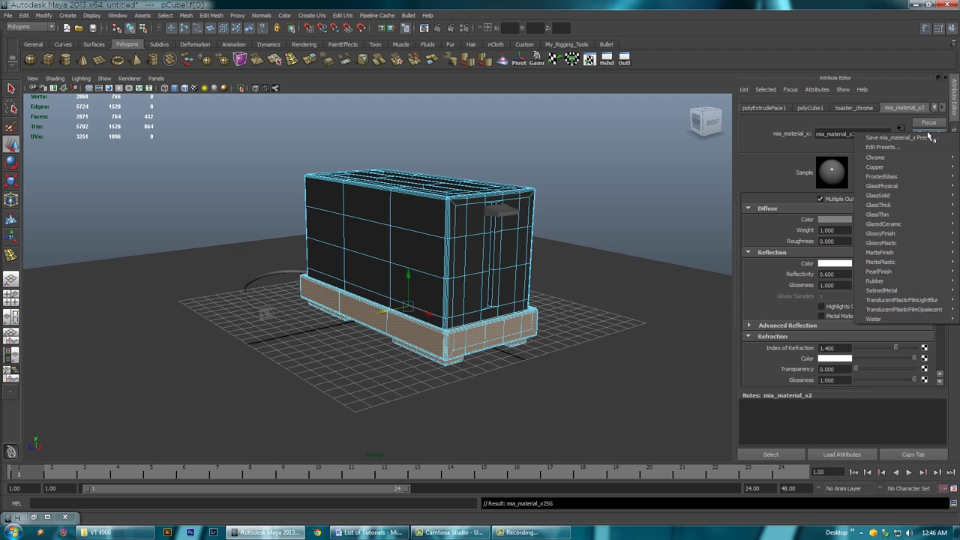
{"action": "mouse_move", "coordinate": [890, 216]}
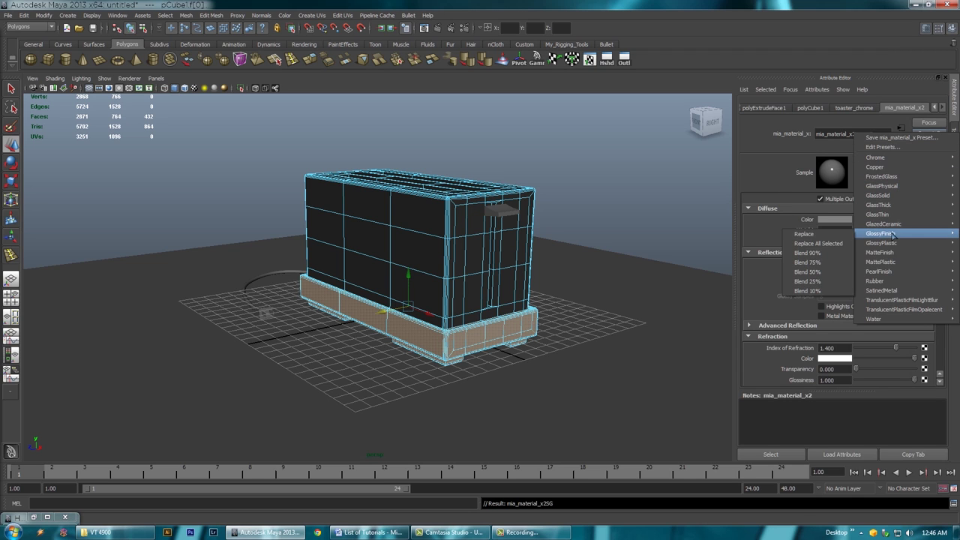
{"action": "mouse_move", "coordinate": [896, 237]}
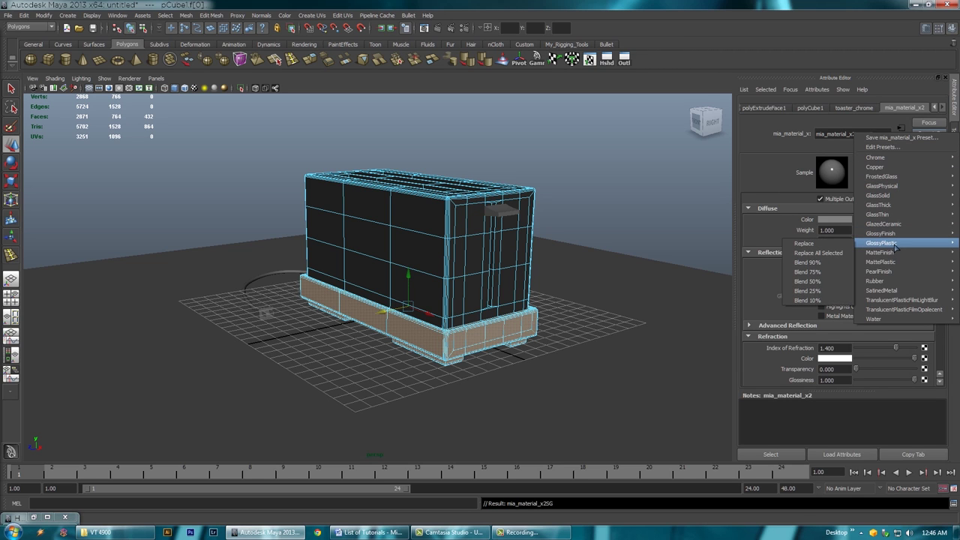
{"action": "left_click", "coordinate": [830, 244]}
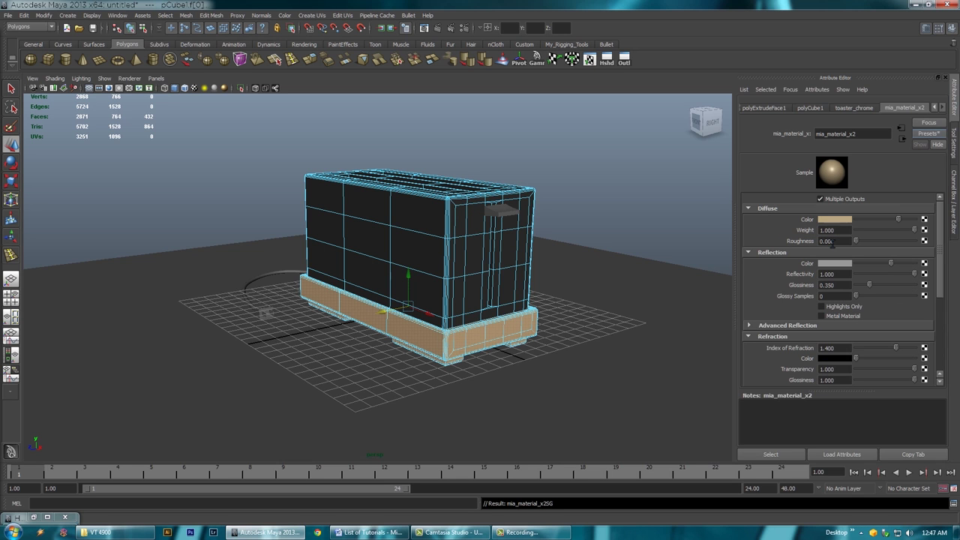
Darken the base material's diffuse color to near black and limit its reflection to Highlights Only
{"action": "left_click_drag", "start_coordinate": [513, 339], "coordinate": [525, 345], "text": "alt"}
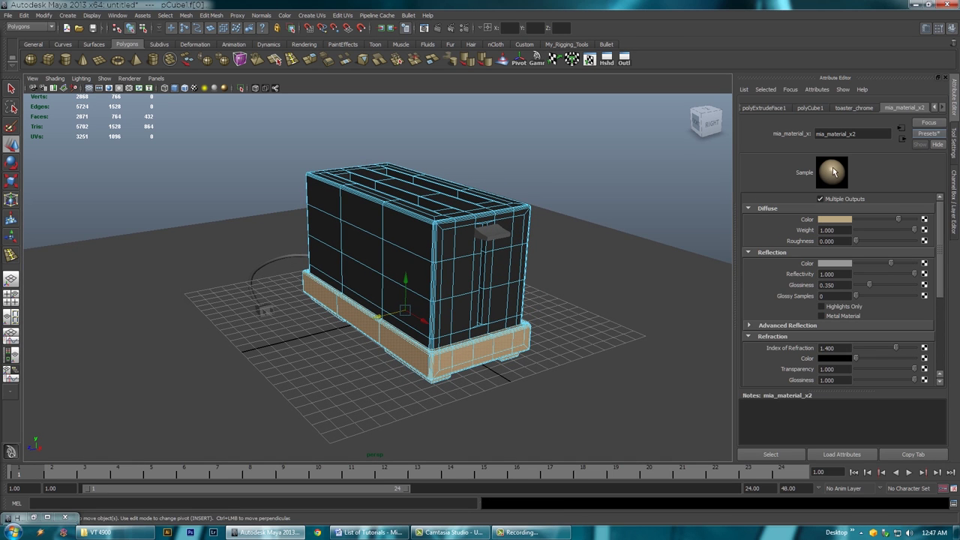
{"action": "left_click_drag", "start_coordinate": [897, 219], "coordinate": [862, 219]}
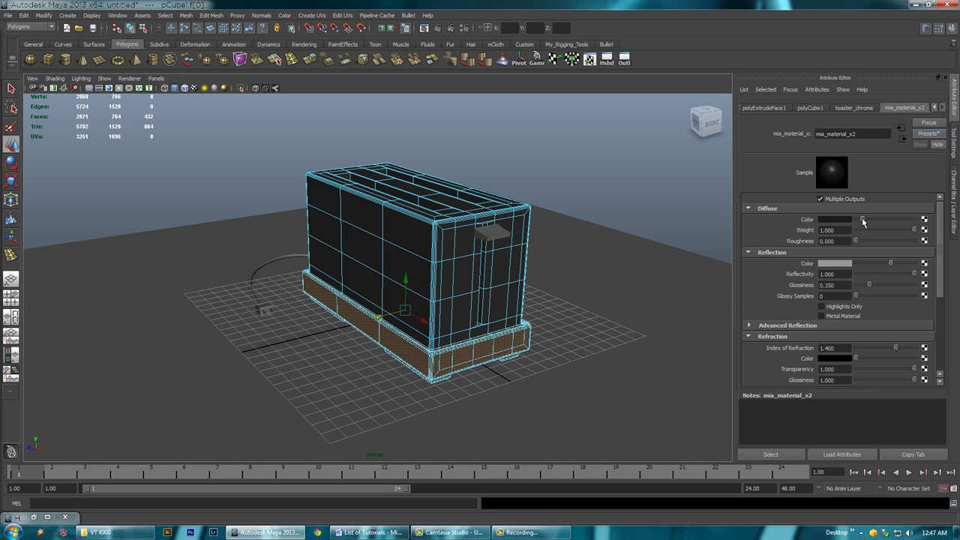
{"action": "left_click_drag", "start_coordinate": [512, 338], "coordinate": [755, 300], "text": "alt"}
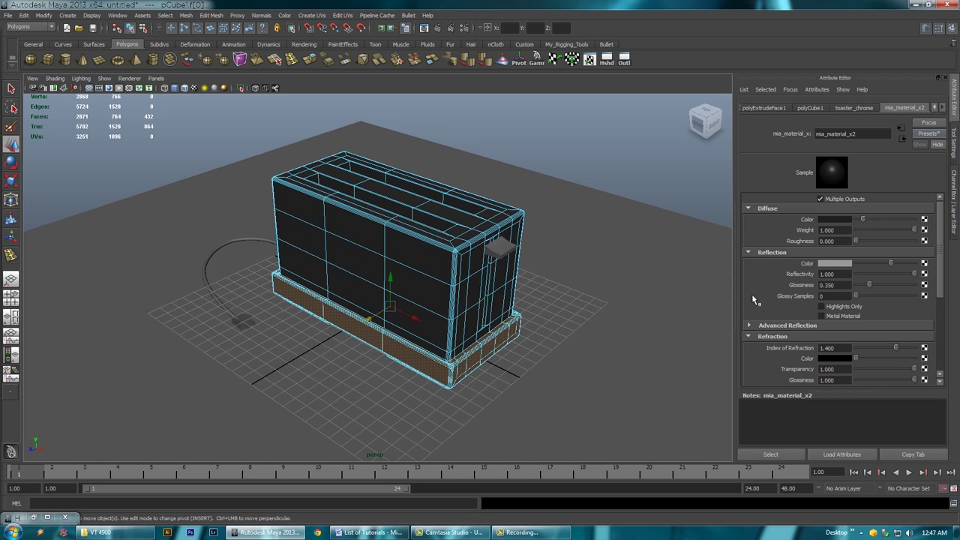
{"action": "left_click", "coordinate": [821, 306]}
Select the toaster's lever and the cord's plug as objects and assign the base's mia_material_x2 material to both
{"action": "left_click_drag", "start_coordinate": [556, 346], "coordinate": [478, 346], "text": "alt"}
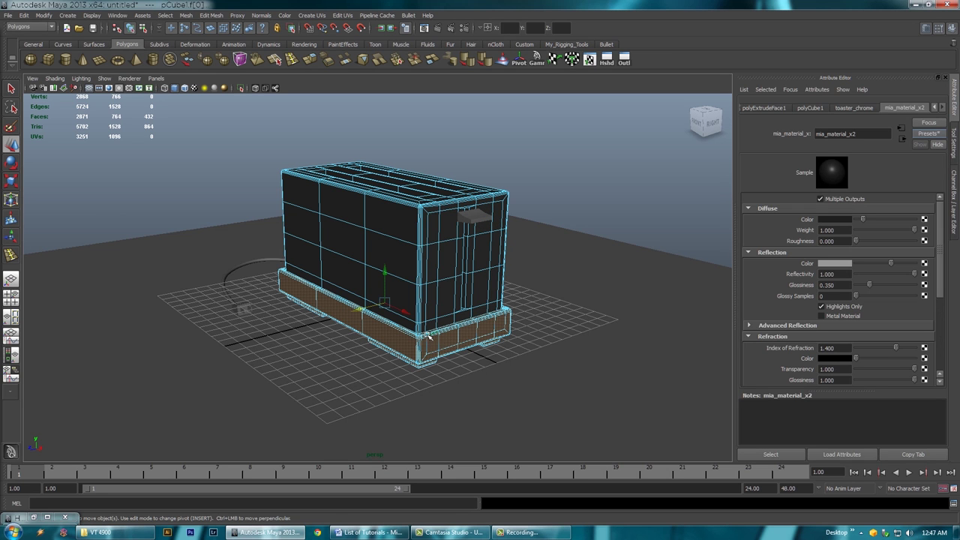
{"action": "left_click_drag", "start_coordinate": [450, 295], "coordinate": [451, 303], "text": "alt"}
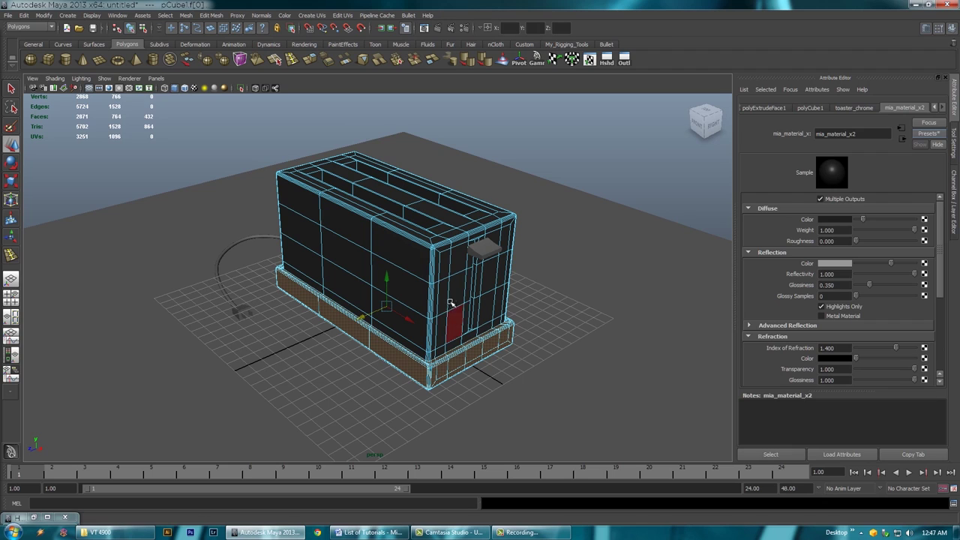
{"action": "left_click", "coordinate": [489, 247]}
{"action": "right_click", "coordinate": [485, 257]}
{"action": "right_click_drag", "start_coordinate": [485, 257], "coordinate": [526, 244]}
{"action": "left_click", "coordinate": [485, 255]}
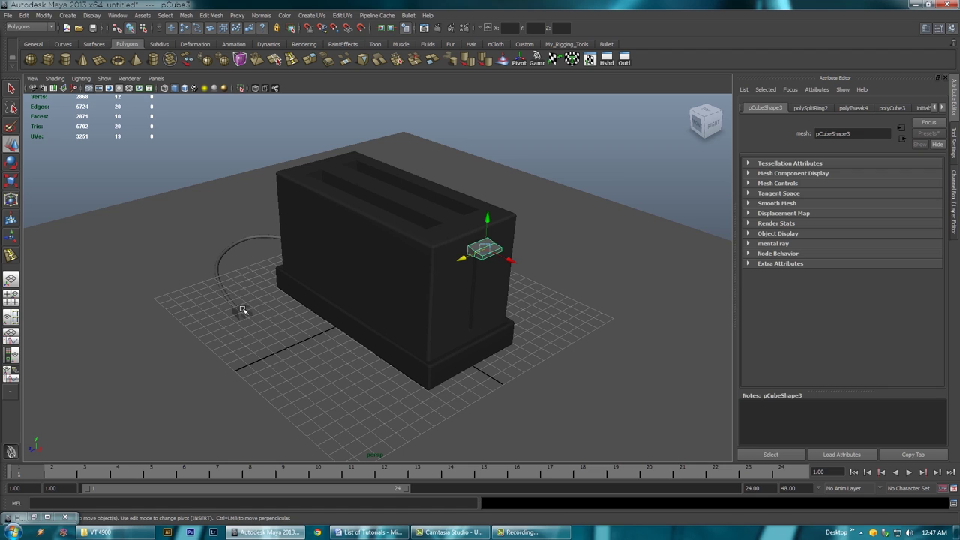
{"action": "left_click", "coordinate": [242, 310]}
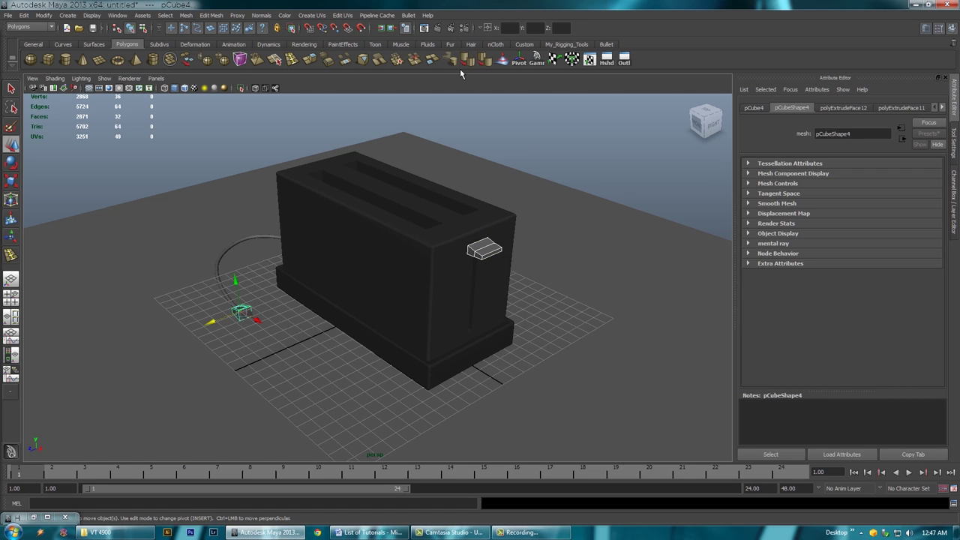
{"action": "left_click", "coordinate": [607, 62]}
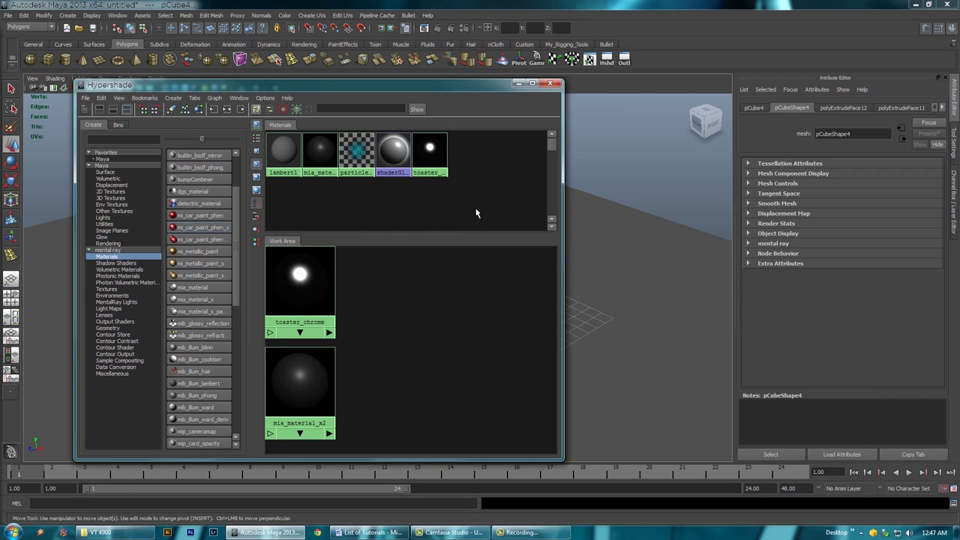
{"action": "right_click_drag", "start_coordinate": [320, 152], "coordinate": [321, 129]}
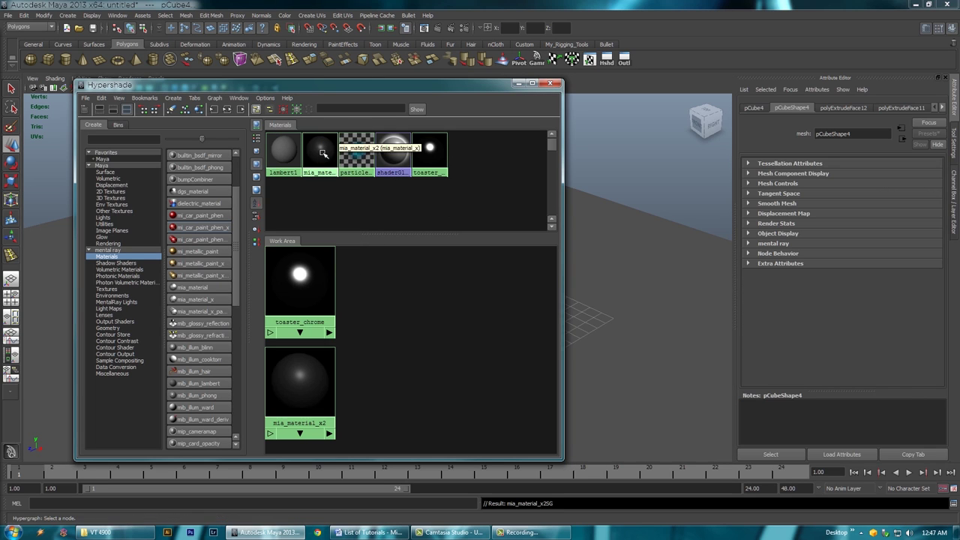
Rename the mia_material_x2 material to black_plastic
{"action": "left_click", "coordinate": [324, 155]}
{"action": "left_click_drag", "start_coordinate": [865, 135], "coordinate": [784, 135]}
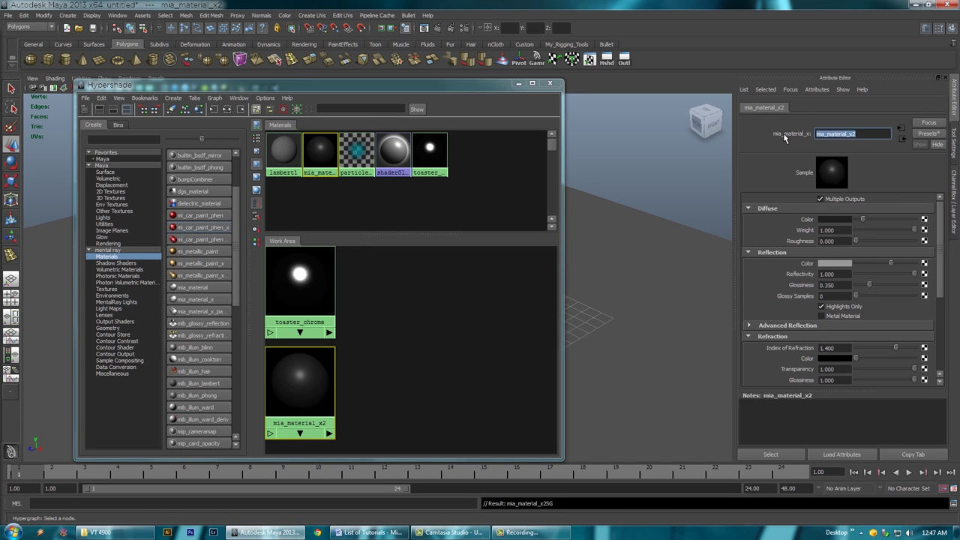
{"action": "type", "text": "black plastic"}
{"action": "key", "text": "Return"}
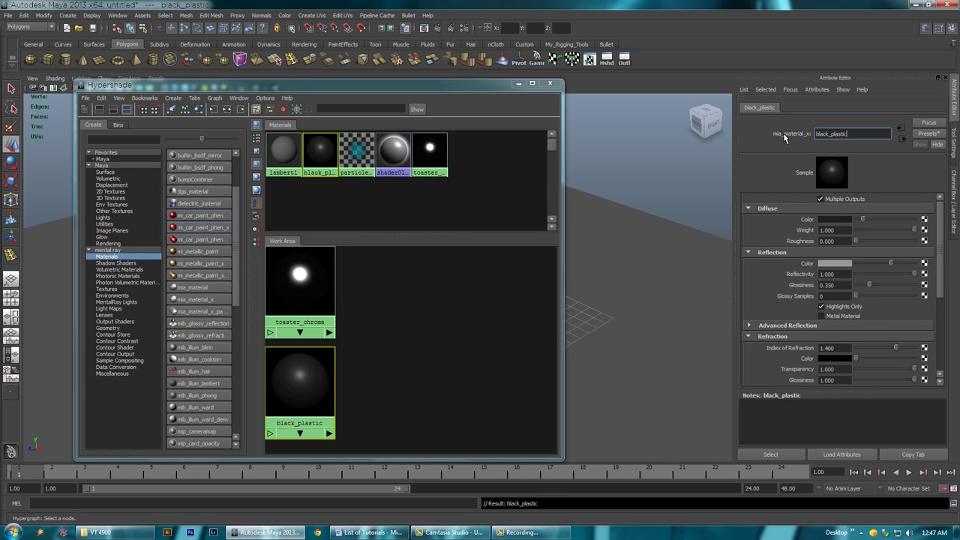
Select the toaster's cord in the scene and create a third mental ray mia_material_x material for it
{"action": "left_click", "coordinate": [518, 83]}
{"action": "left_click_drag", "start_coordinate": [428, 274], "coordinate": [248, 282], "text": "alt"}
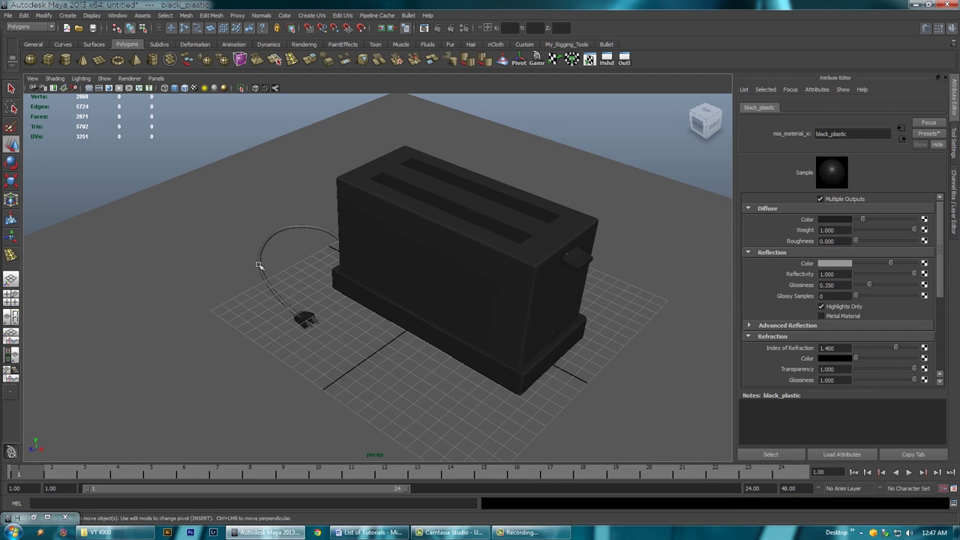
{"action": "left_click", "coordinate": [258, 266]}
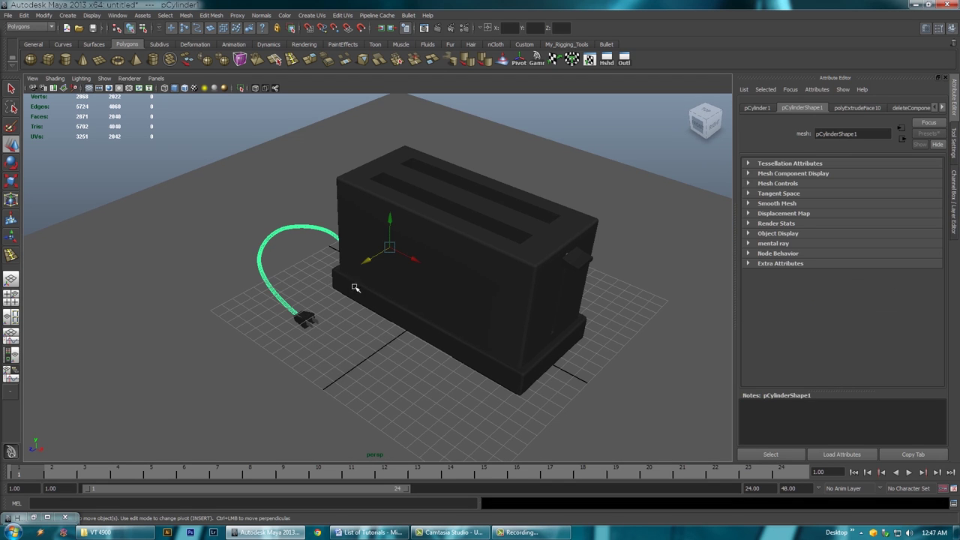
{"action": "left_click", "coordinate": [606, 62]}
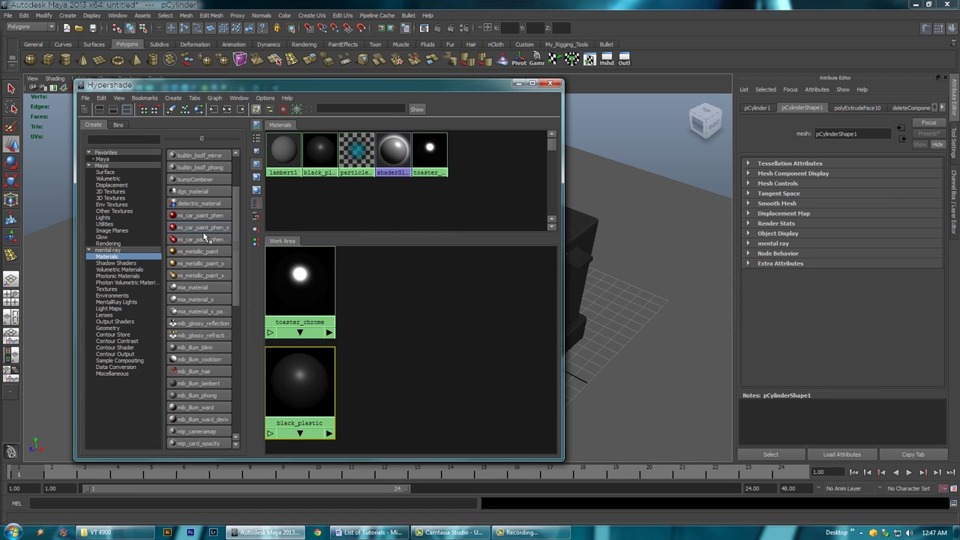
{"action": "left_click", "coordinate": [204, 299]}
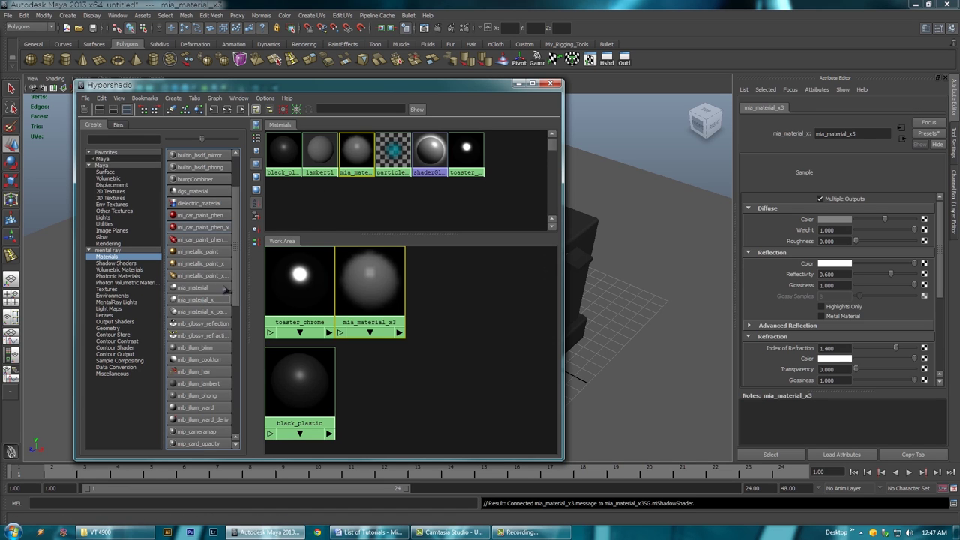
Replace the newest mia_material_x material's settings with the Rubber preset
{"action": "left_click", "coordinate": [935, 135]}
{"action": "mouse_move", "coordinate": [876, 285]}
{"action": "left_click", "coordinate": [805, 282]}
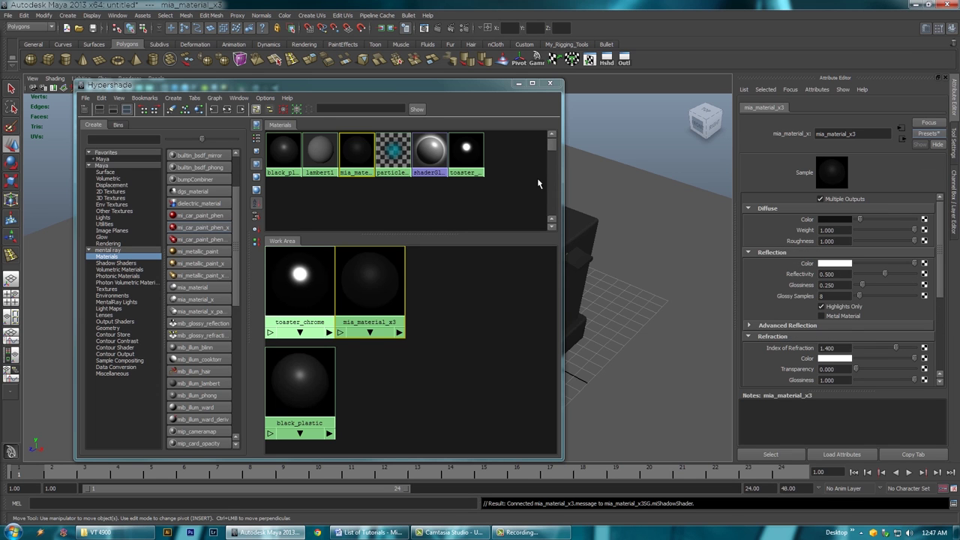
Select the toaster's cord and assign the rubber mia_material_x3 material to it
{"action": "left_click_drag", "start_coordinate": [400, 87], "coordinate": [782, 74]}
{"action": "left_click", "coordinate": [296, 227]}
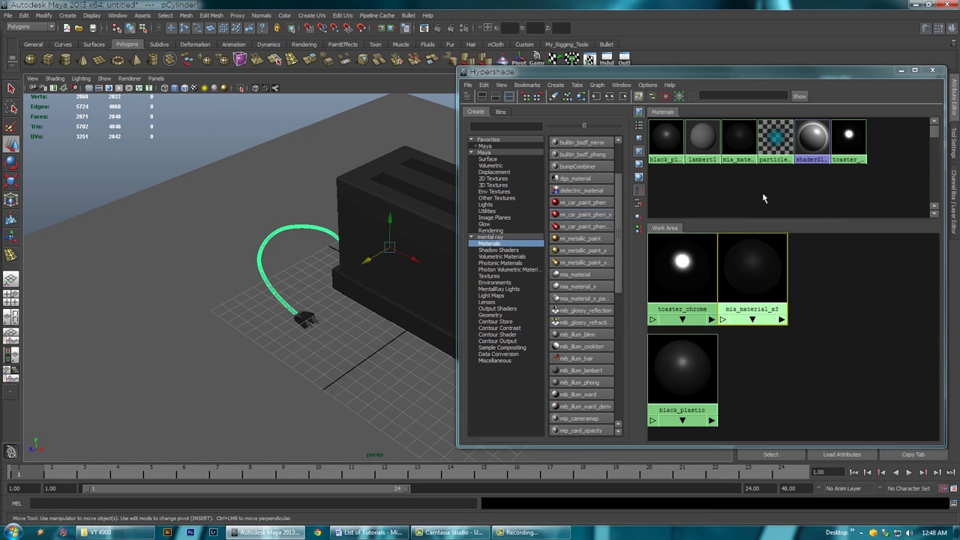
{"action": "right_click_drag", "start_coordinate": [738, 141], "coordinate": [739, 119]}
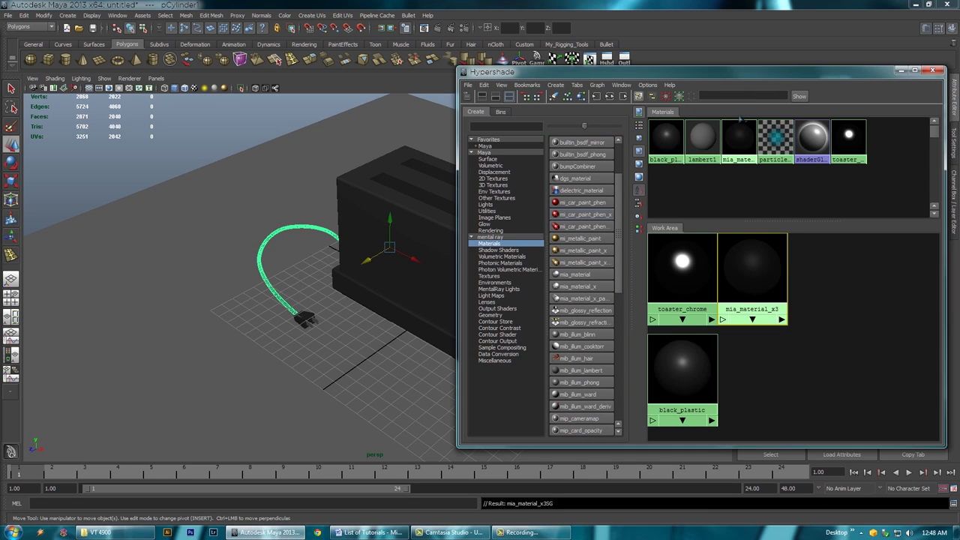
Rename the mia_material_x3 material to black_rubber
{"action": "left_click_drag", "start_coordinate": [778, 77], "coordinate": [486, 97]}
{"action": "left_click", "coordinate": [446, 162]}
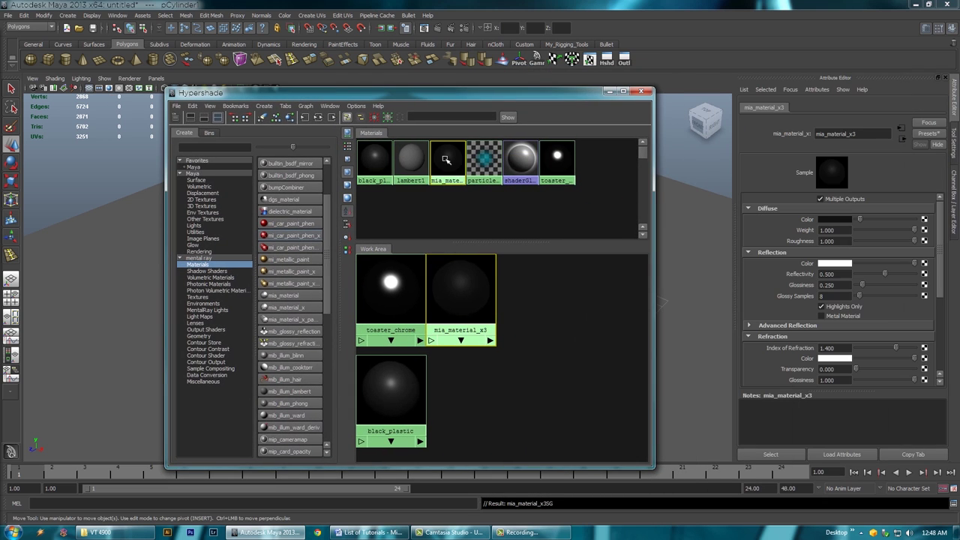
{"action": "left_click_drag", "start_coordinate": [859, 134], "coordinate": [794, 131]}
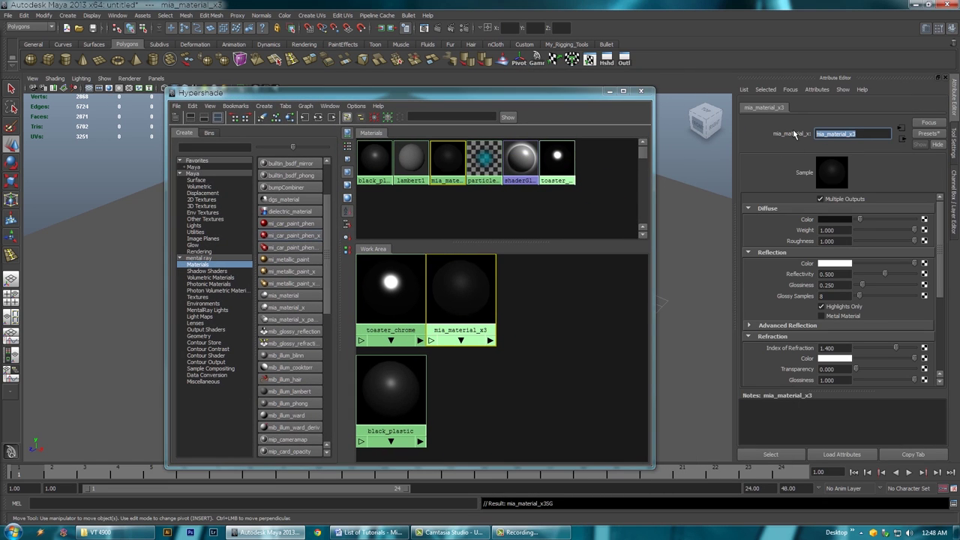
{"action": "type", "text": "black rubber"}
{"action": "key", "text": "Return"}
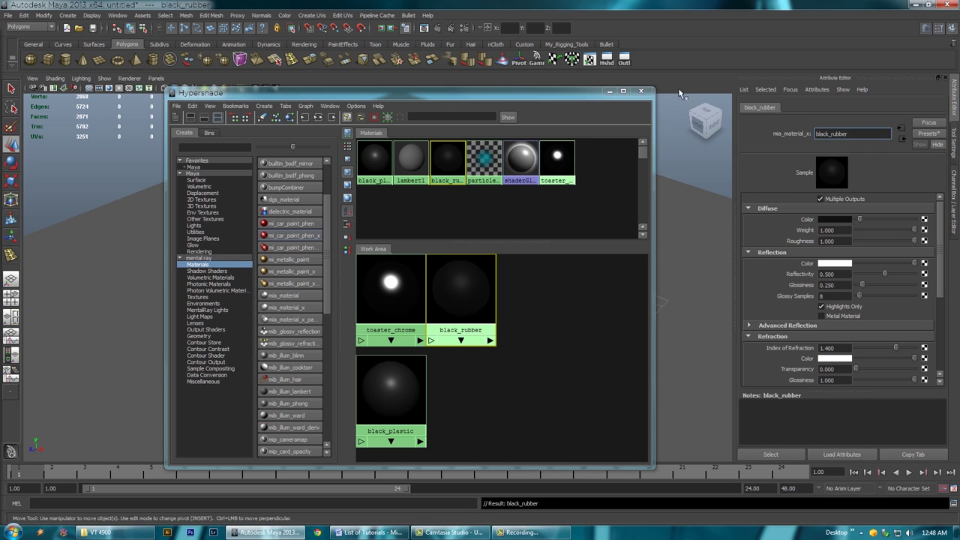
Create a Maya Phong material and assign it to the ground plane under the toaster
{"action": "left_click", "coordinate": [641, 92]}
{"action": "left_click_drag", "start_coordinate": [439, 242], "coordinate": [622, 262], "text": "alt"}
{"action": "left_click", "coordinate": [637, 274]}
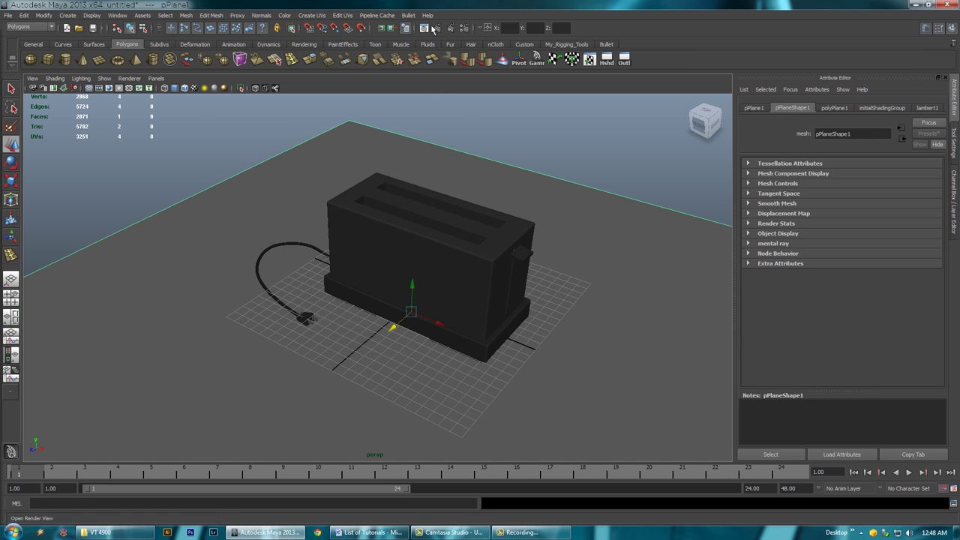
{"action": "left_click", "coordinate": [607, 59]}
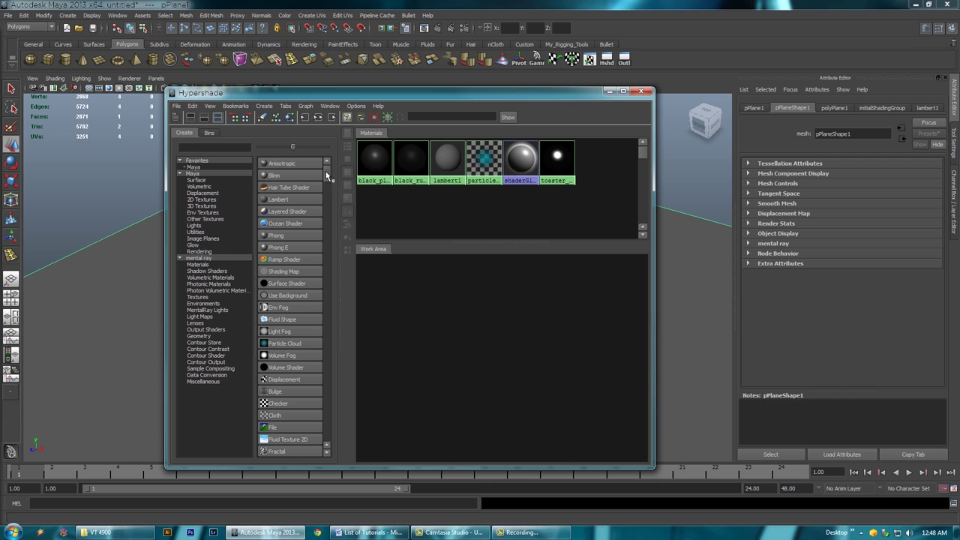
{"action": "left_click", "coordinate": [198, 265]}
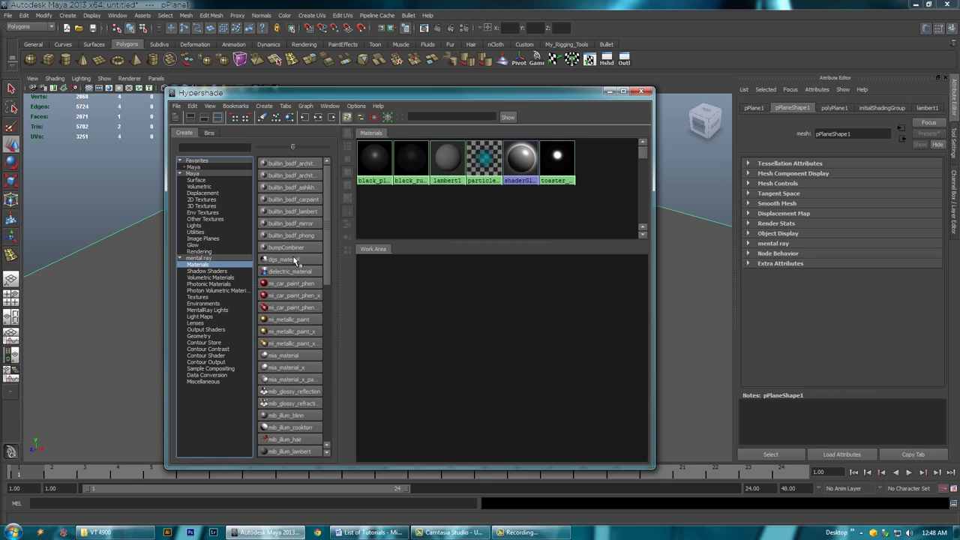
{"action": "left_click", "coordinate": [199, 181]}
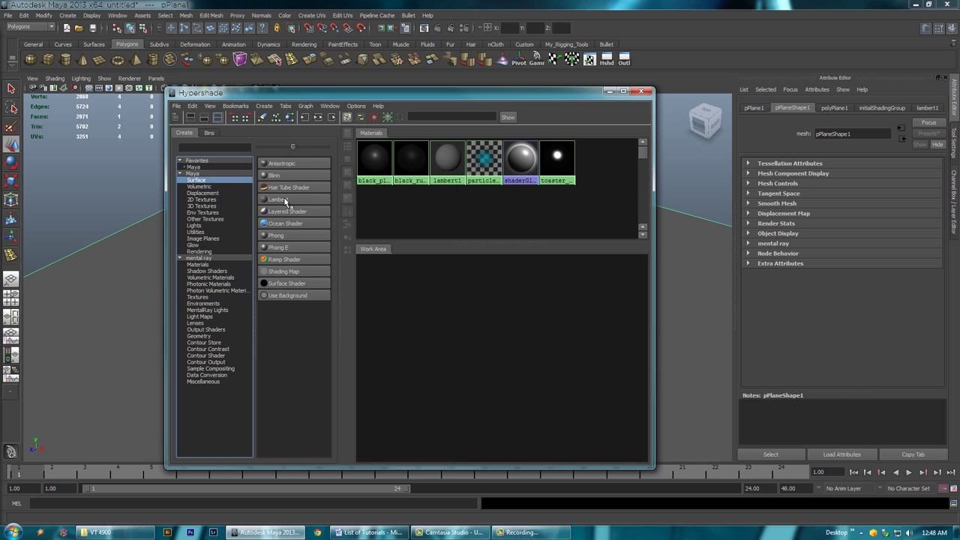
{"action": "left_click", "coordinate": [276, 236]}
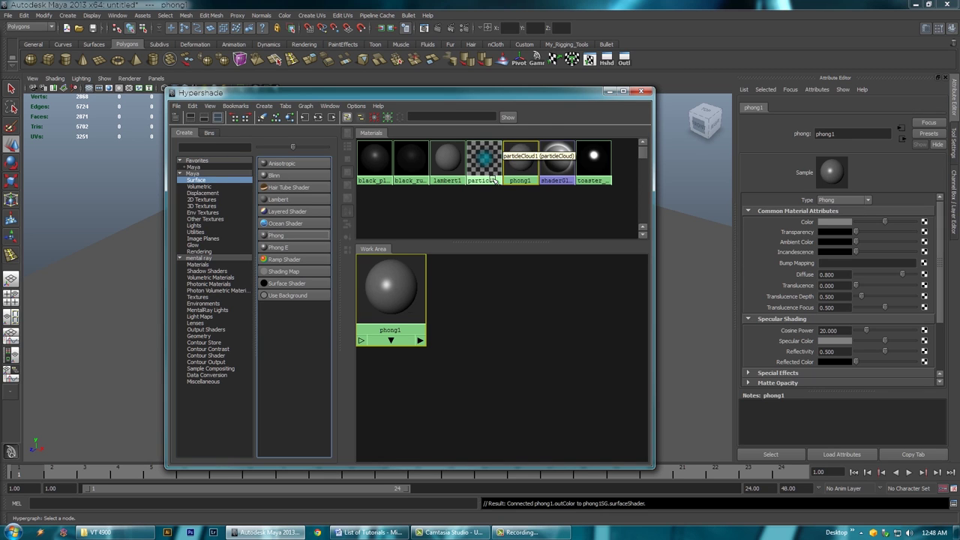
{"action": "middle_click_drag", "start_coordinate": [697, 279], "coordinate": [694, 276]}
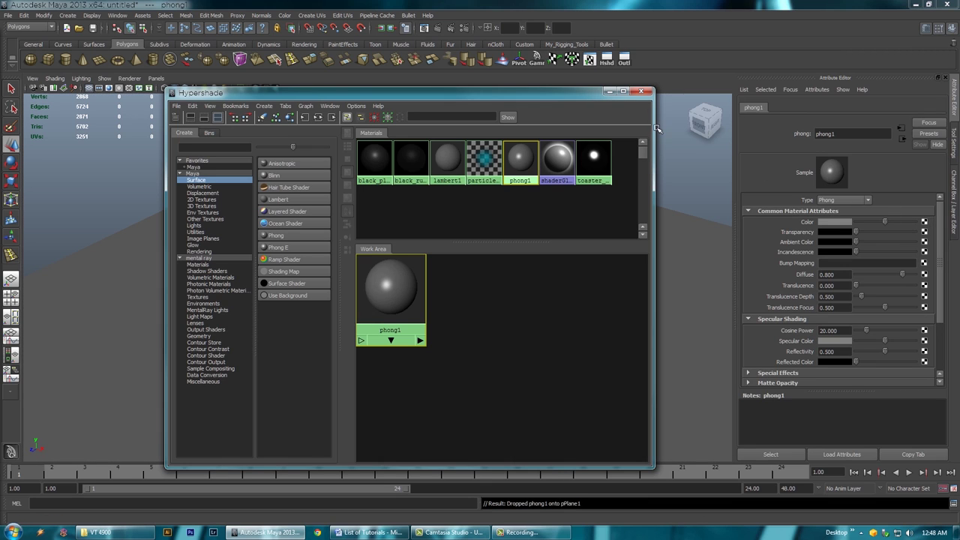
{"action": "left_click", "coordinate": [640, 90]}
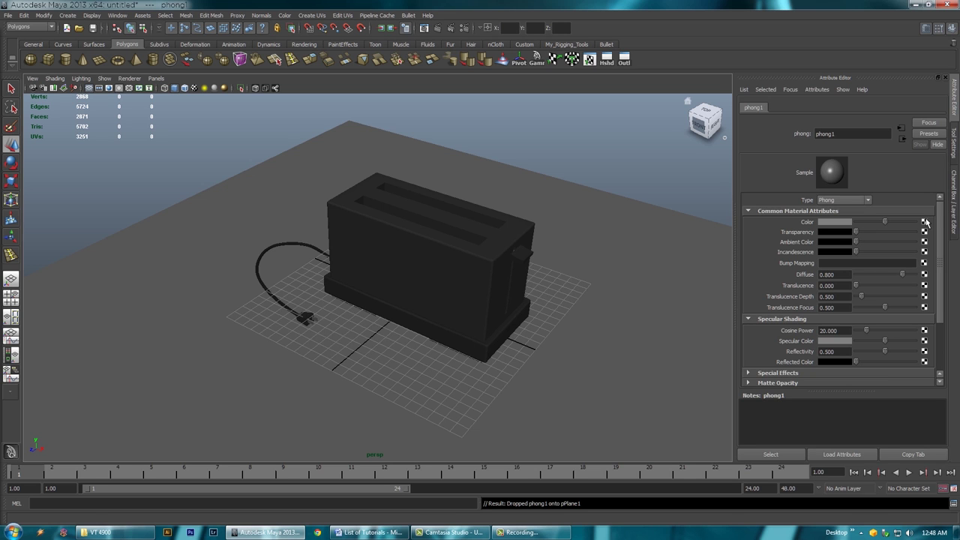
Map a Grid texture to the Phong material's color and turn on textured display in the viewport
{"action": "left_click", "coordinate": [925, 223]}
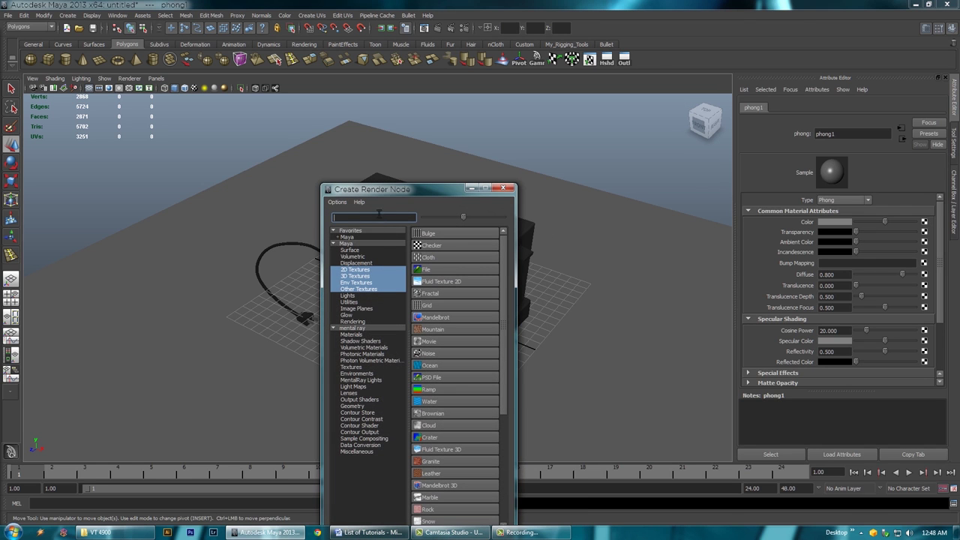
{"action": "left_click_drag", "start_coordinate": [423, 193], "coordinate": [574, 124]}
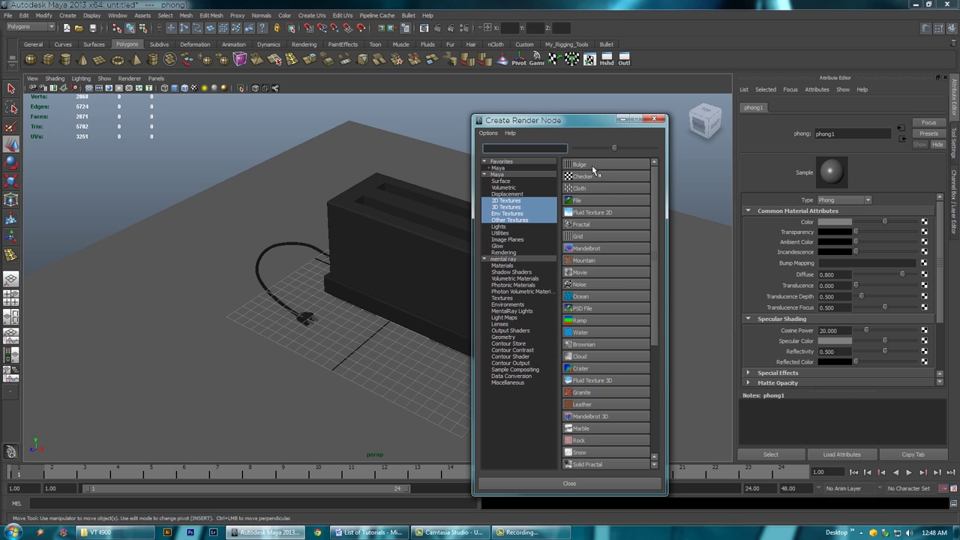
{"action": "left_click", "coordinate": [577, 238]}
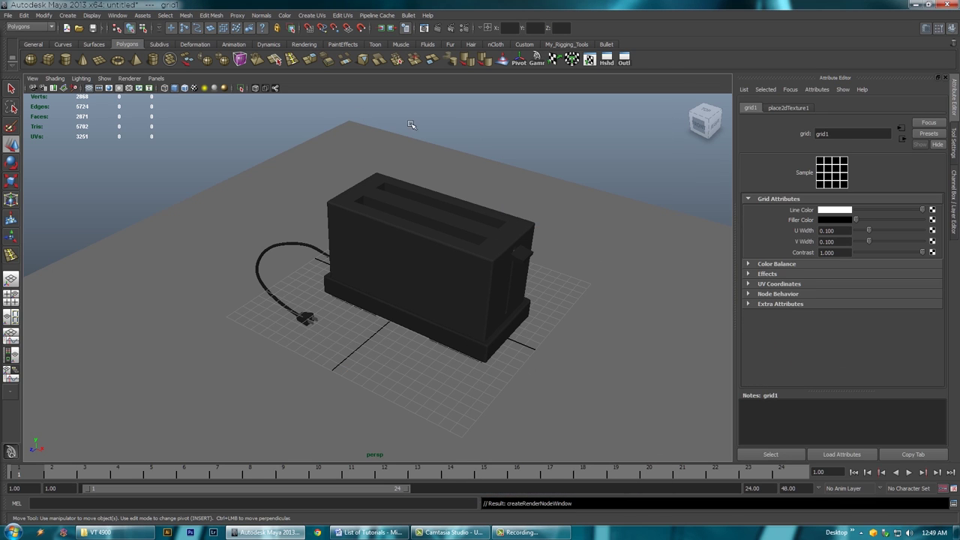
{"action": "key", "text": "6"}
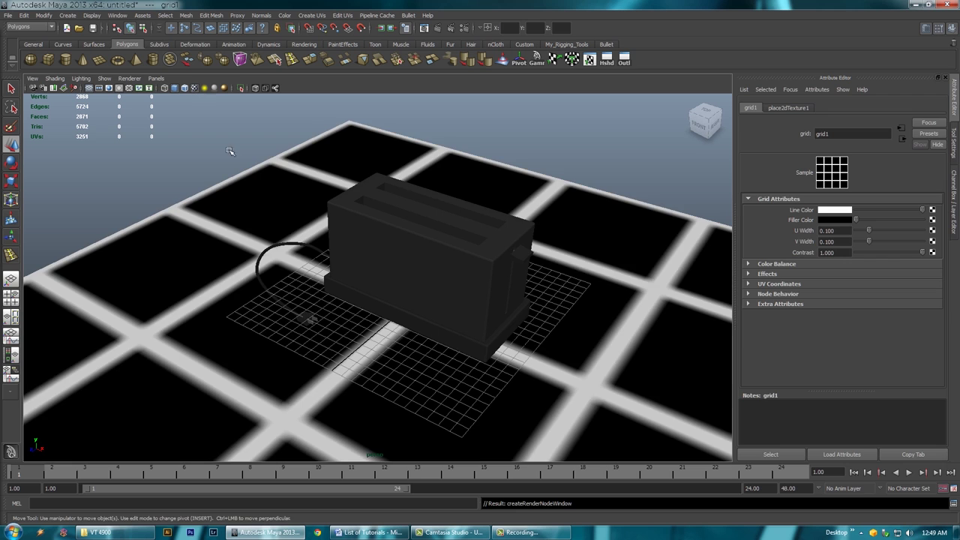
{"action": "left_click_drag", "start_coordinate": [504, 301], "coordinate": [423, 306], "text": "alt"}
{"action": "right_click_drag", "start_coordinate": [424, 307], "coordinate": [532, 298], "text": "alt"}
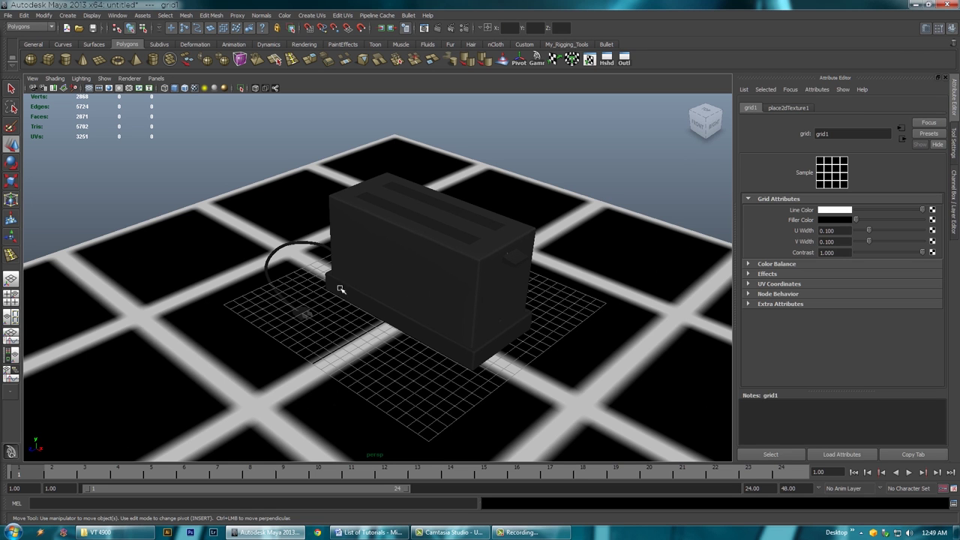
{"action": "left_click_drag", "start_coordinate": [497, 274], "coordinate": [510, 304], "text": "alt"}
{"action": "right_click_drag", "start_coordinate": [510, 304], "coordinate": [557, 307], "text": "alt"}
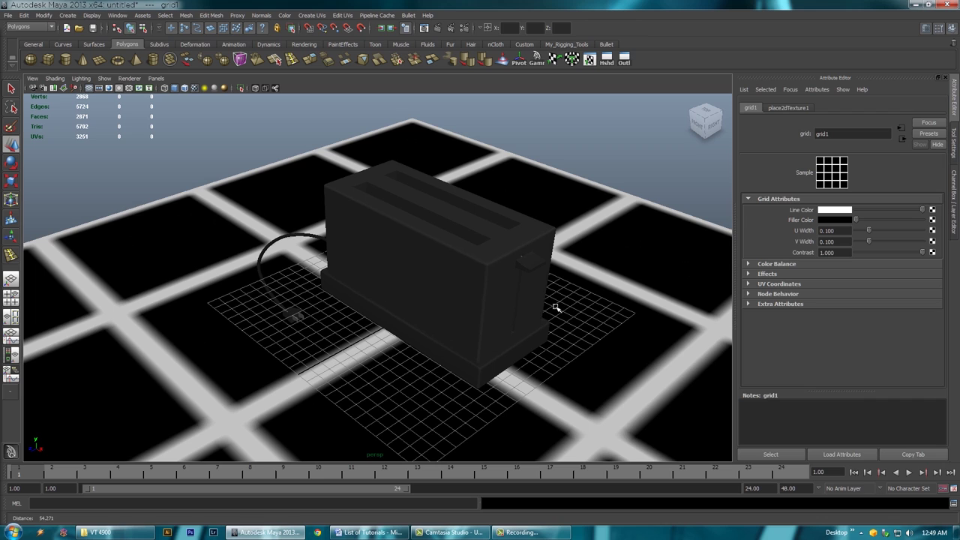
Set the grid texture's Repeat UV to 12 in both directions
{"action": "left_click", "coordinate": [780, 108]}
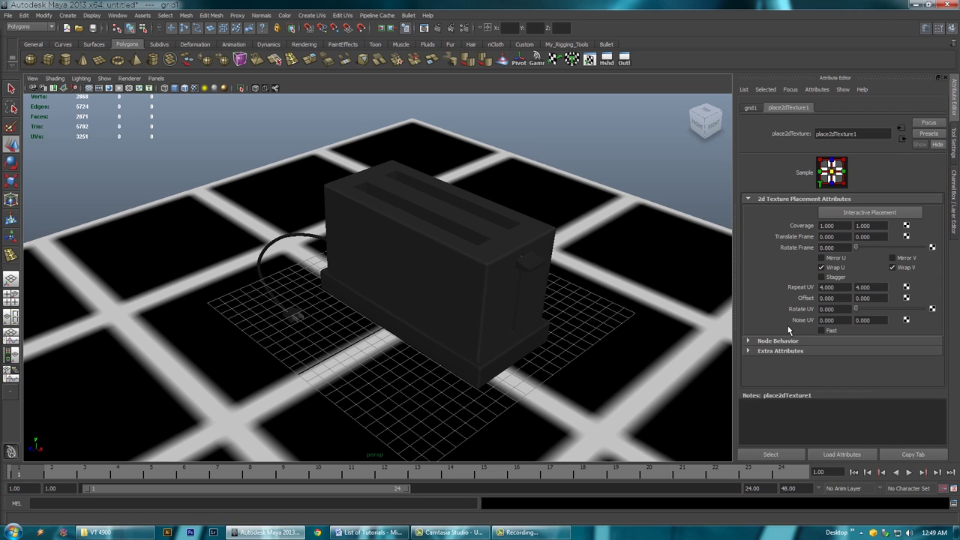
{"action": "left_click_drag", "start_coordinate": [841, 287], "coordinate": [791, 293]}
{"action": "type", "text": "12"}
{"action": "key", "text": "Tab"}
{"action": "type", "text": "12"}
{"action": "key", "text": "Tab"}
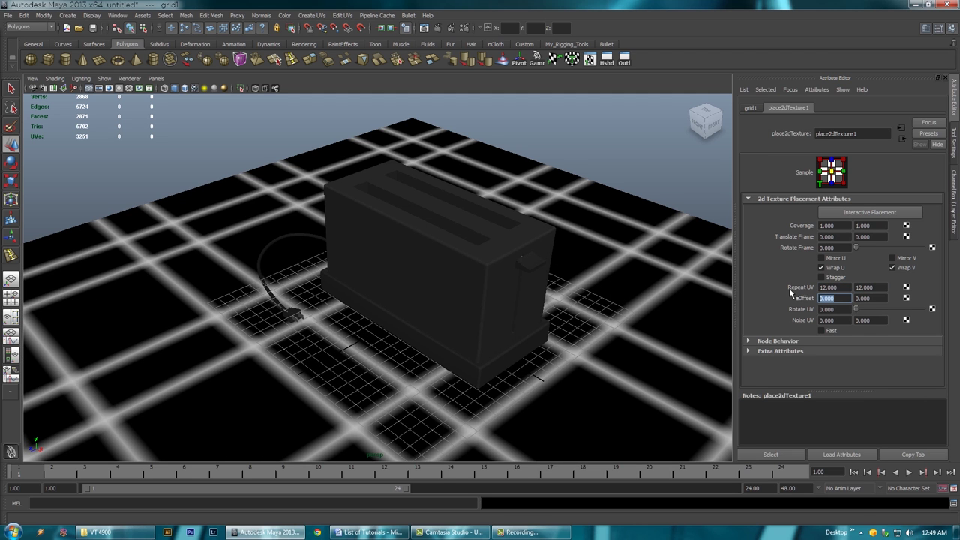
Set the mental ray render's image size to the 1k Square preset
{"action": "left_click_drag", "start_coordinate": [552, 301], "coordinate": [517, 330], "text": "alt"}
{"action": "left_click", "coordinate": [465, 29]}
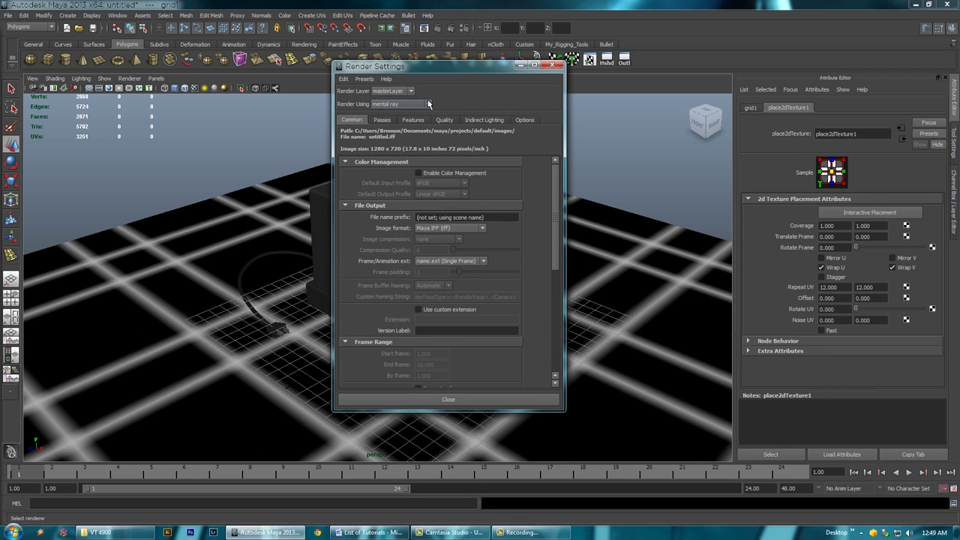
{"action": "left_click", "coordinate": [430, 104]}
{"action": "left_click", "coordinate": [450, 106]}
{"action": "left_click", "coordinate": [445, 120]}
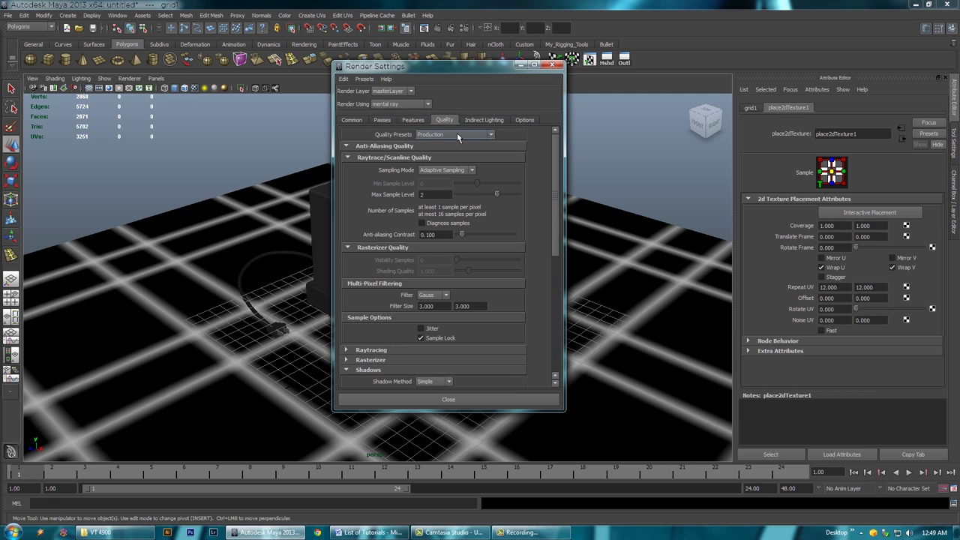
{"action": "left_click", "coordinate": [352, 120]}
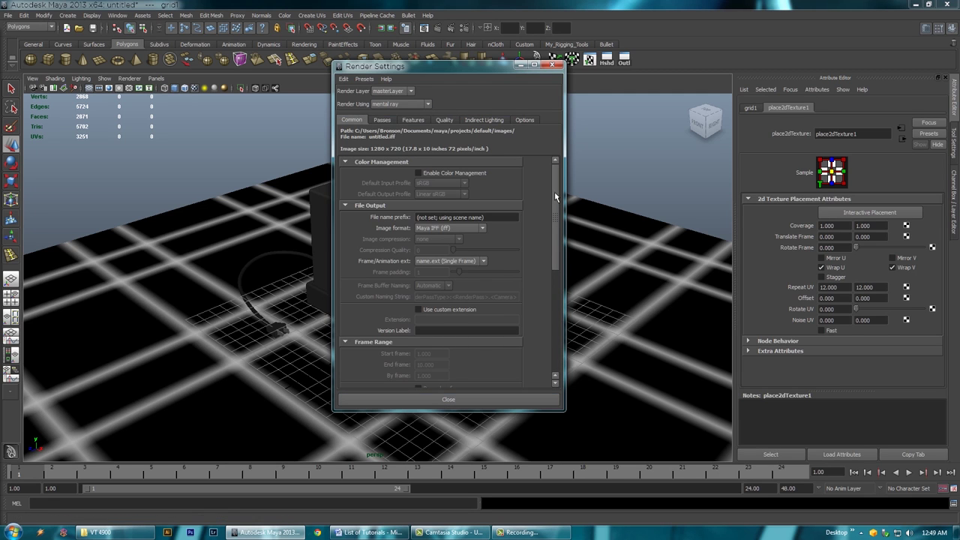
{"action": "left_click_drag", "start_coordinate": [555, 191], "coordinate": [549, 312]}
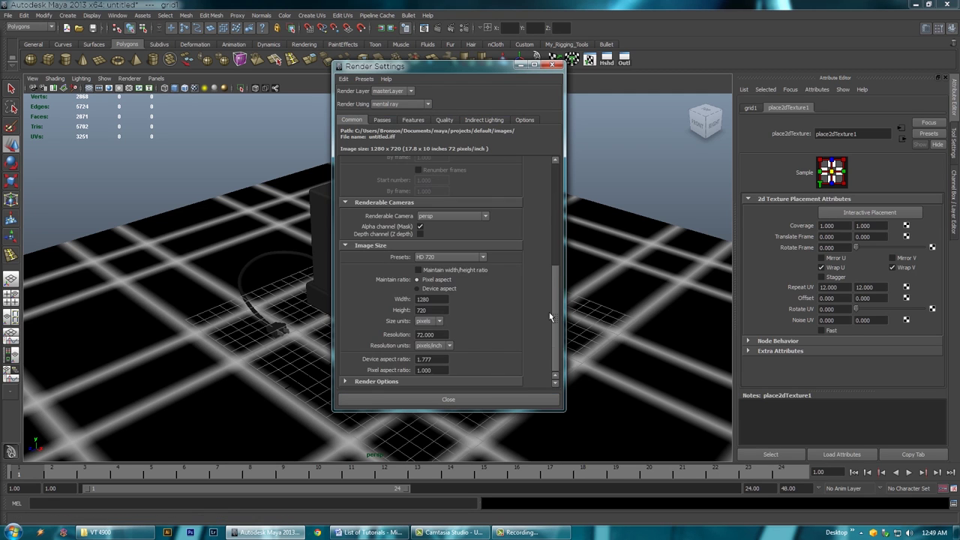
{"action": "left_click", "coordinate": [481, 258]}
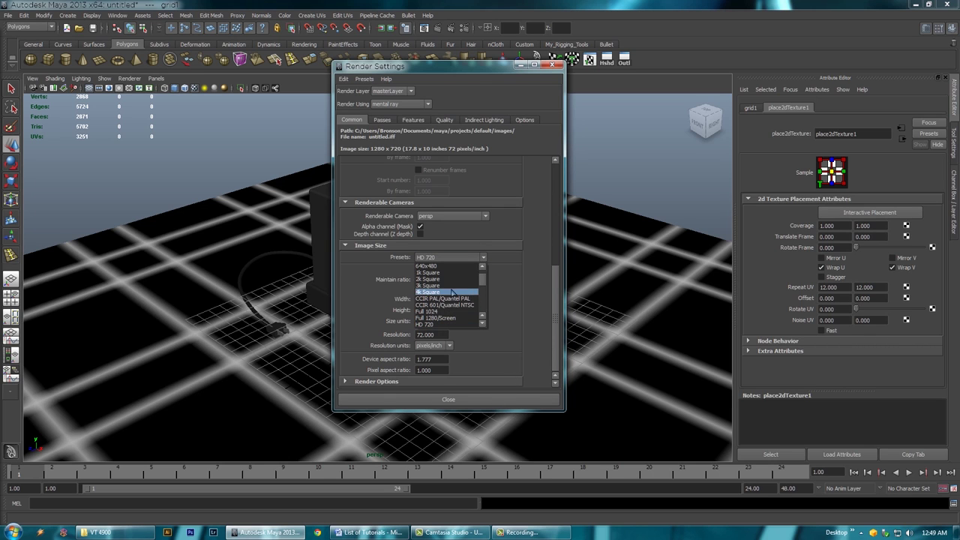
{"action": "left_click", "coordinate": [450, 274]}
{"action": "left_click", "coordinate": [465, 399]}
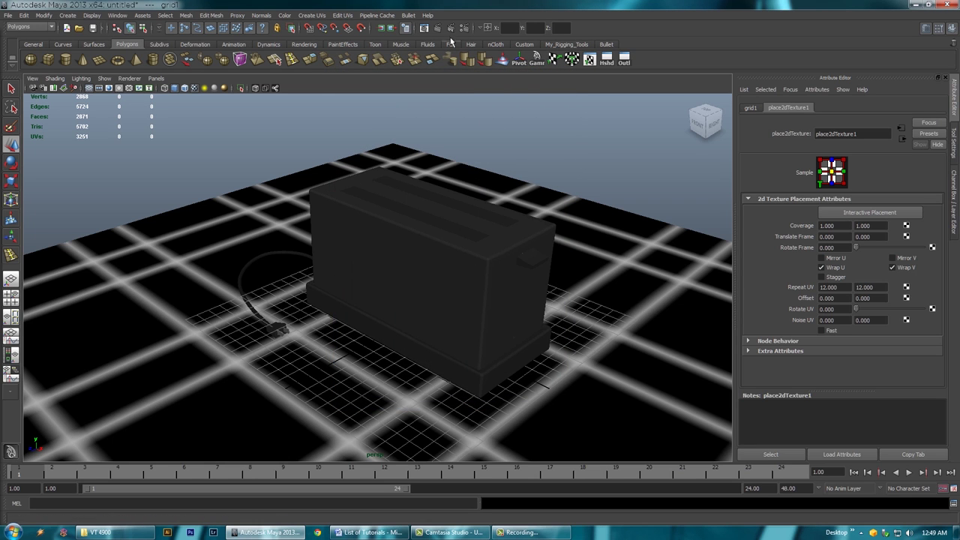
Render the perspective view with mental ray and inspect the image at actual size
{"action": "left_click", "coordinate": [425, 28]}
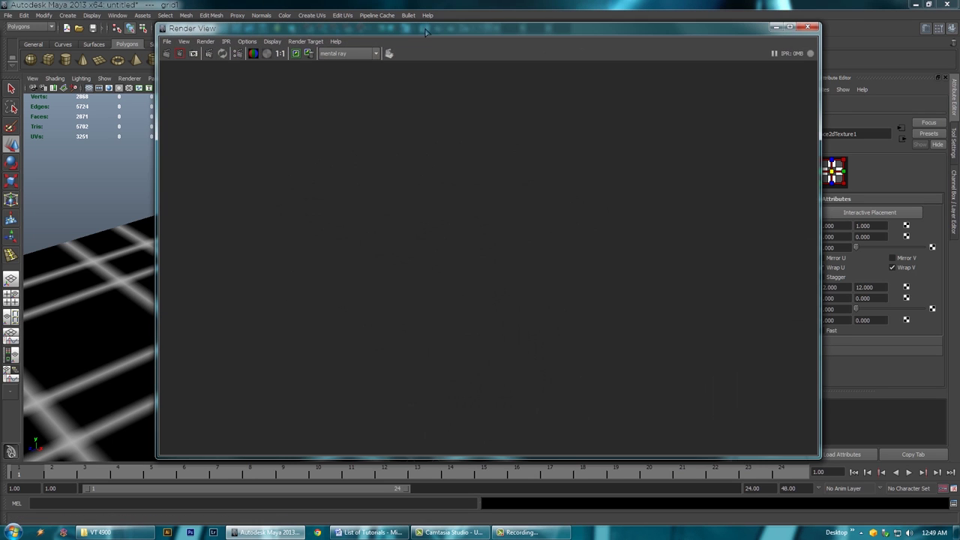
{"action": "left_click", "coordinate": [167, 54]}
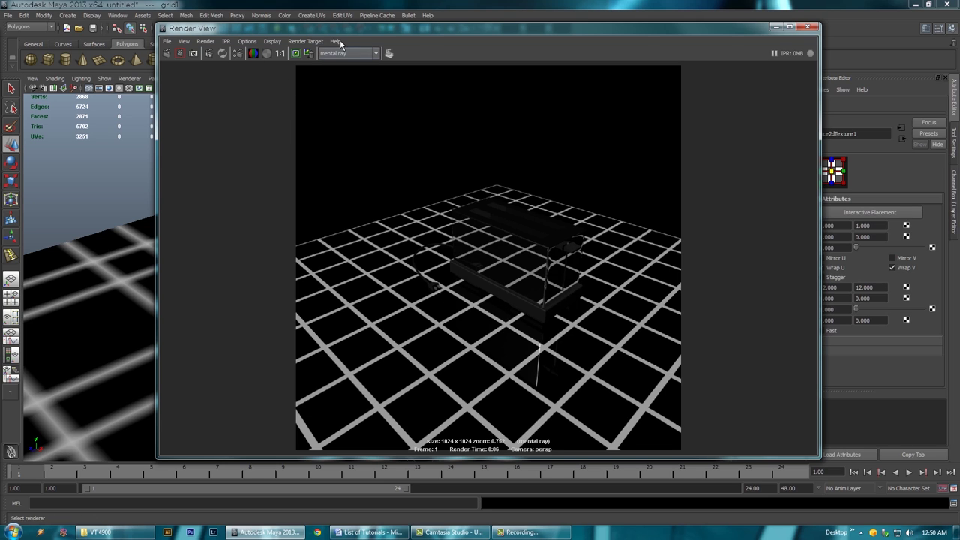
{"action": "left_click_drag", "start_coordinate": [363, 24], "coordinate": [367, 7]}
{"action": "left_click", "coordinate": [279, 38]}
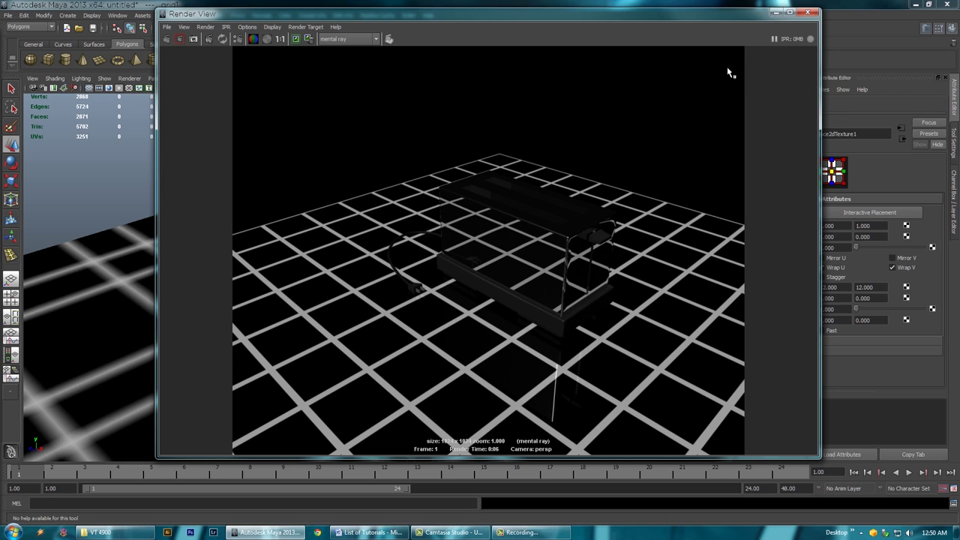
{"action": "left_click", "coordinate": [809, 13]}
Create a large polygon cube that encloses the toaster and the ground plane
{"action": "scroll", "coordinate": [415, 304], "scroll_direction": "down", "scroll_amount": 3}
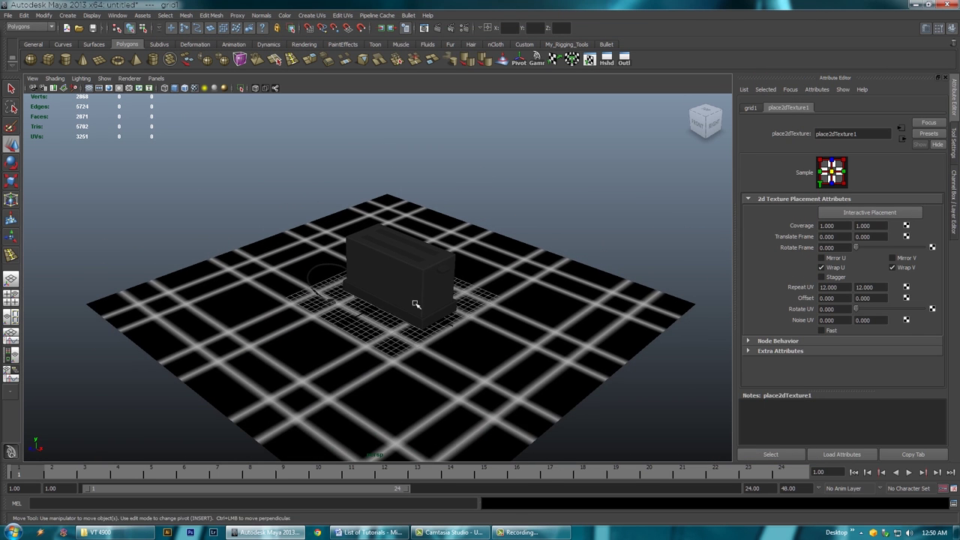
{"action": "left_click_drag", "start_coordinate": [415, 303], "coordinate": [409, 302], "text": "alt"}
{"action": "right_click_drag", "start_coordinate": [360, 313], "coordinate": [383, 312], "text": "alt"}
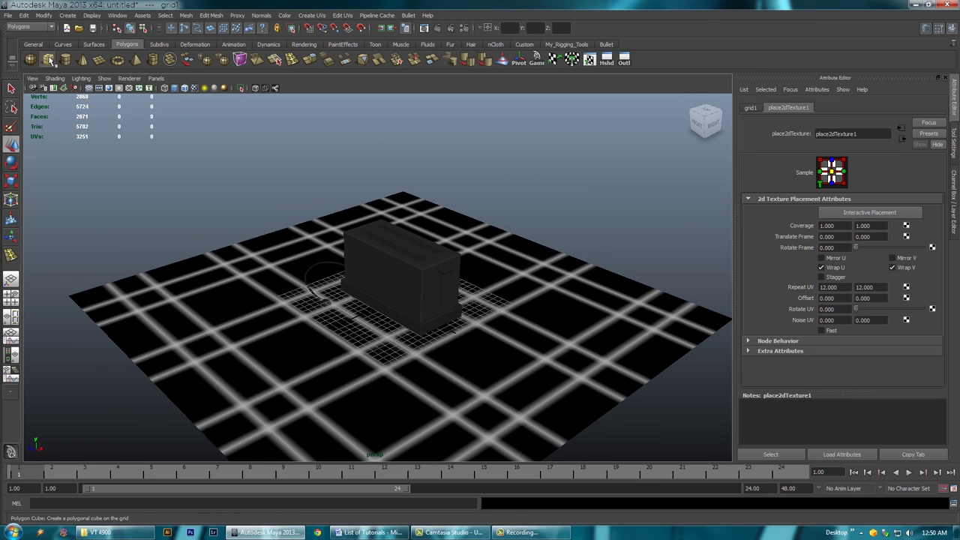
{"action": "left_click", "coordinate": [48, 60]}
{"action": "left_click_drag", "start_coordinate": [396, 317], "coordinate": [919, 320]}
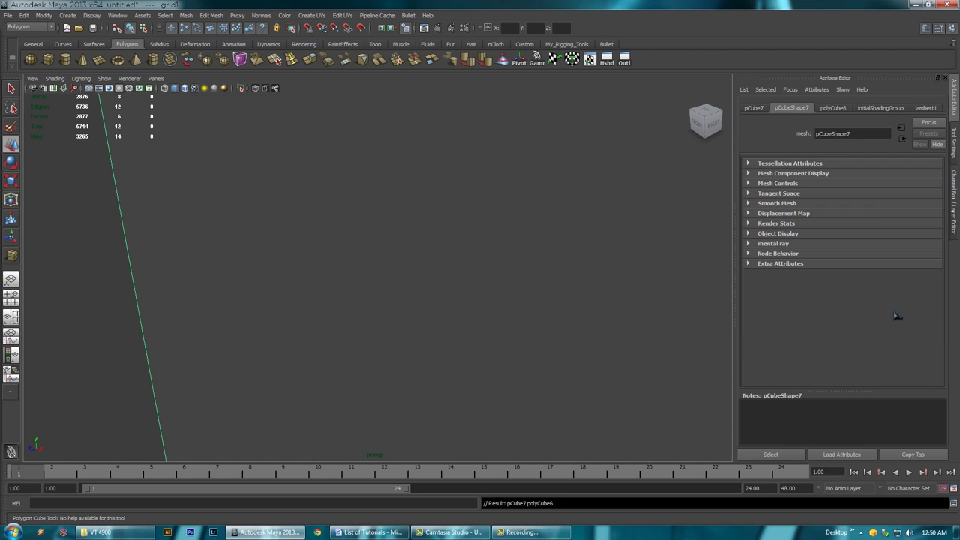
Turn off Double Sided and turn on Opposite in the enclosing cube's render stats
{"action": "left_click", "coordinate": [750, 224]}
{"action": "left_click", "coordinate": [821, 301]}
{"action": "left_click", "coordinate": [821, 310]}
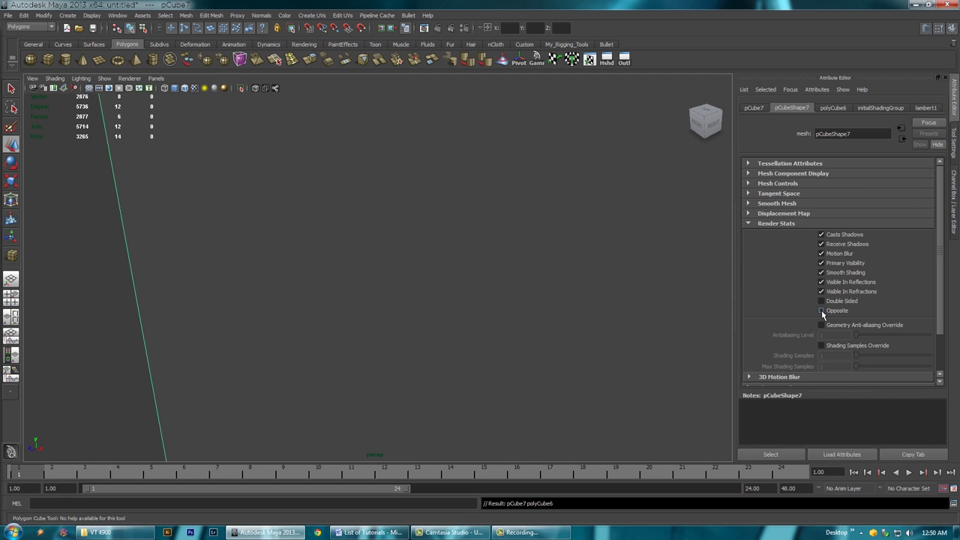
Lower the enclosing cube so its floor sits beneath the gridded ground plane
{"action": "right_click_drag", "start_coordinate": [375, 317], "coordinate": [614, 345], "text": "alt"}
{"action": "left_click_drag", "start_coordinate": [614, 346], "coordinate": [626, 322], "text": "alt"}
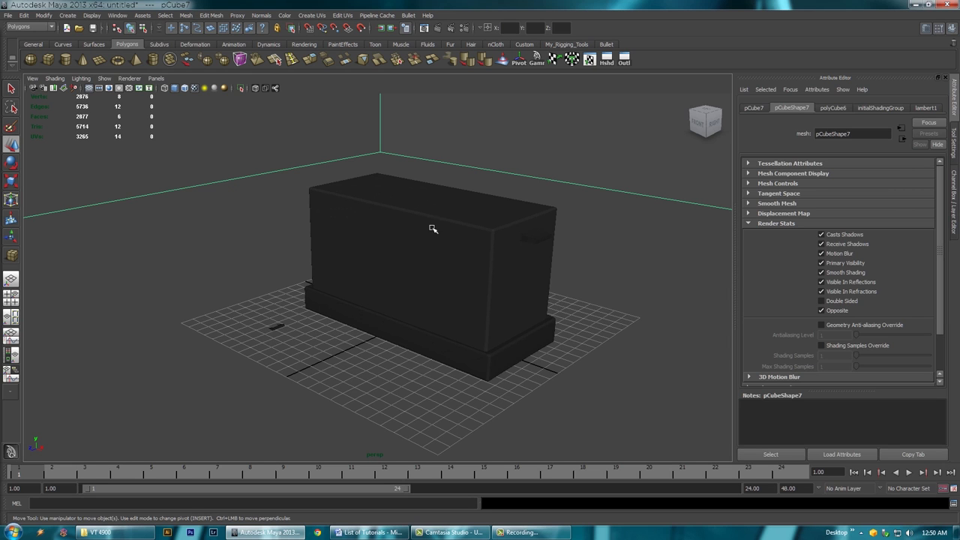
{"action": "right_click_drag", "start_coordinate": [393, 215], "coordinate": [309, 291], "text": "alt"}
{"action": "left_click_drag", "start_coordinate": [385, 140], "coordinate": [385, 145]}
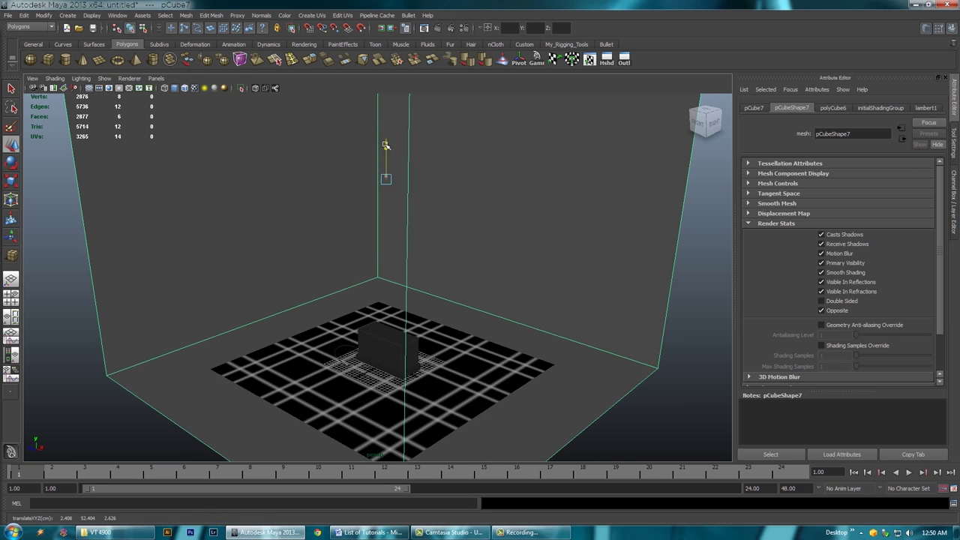
Scale up the gridded ground plane so it spreads across most of the enclosing cube's floor
{"action": "right_click_drag", "start_coordinate": [575, 304], "coordinate": [512, 294], "text": "alt"}
{"action": "middle_click_drag", "start_coordinate": [512, 293], "coordinate": [503, 236], "text": "alt"}
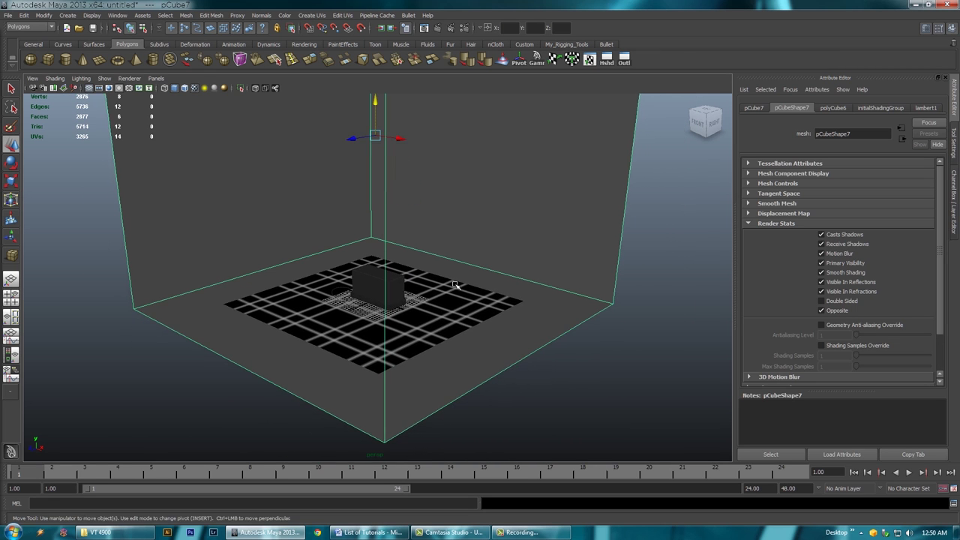
{"action": "right_click_drag", "start_coordinate": [457, 285], "coordinate": [531, 293], "text": "alt"}
{"action": "right_click_drag", "start_coordinate": [480, 312], "coordinate": [574, 328], "text": "alt"}
{"action": "left_click", "coordinate": [578, 329]}
{"action": "key", "text": "r"}
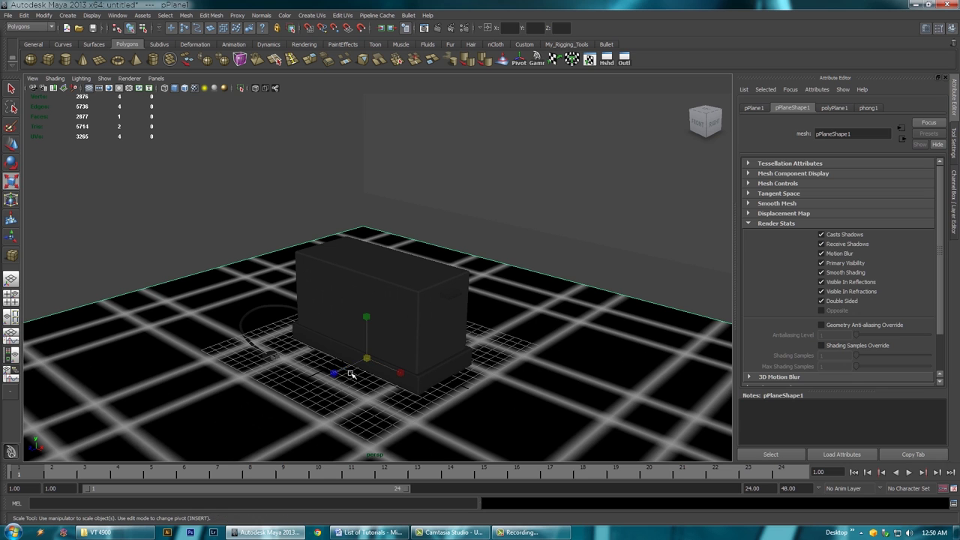
{"action": "left_click_drag", "start_coordinate": [362, 360], "coordinate": [662, 318]}
{"action": "right_click_drag", "start_coordinate": [663, 319], "coordinate": [398, 325], "text": "alt"}
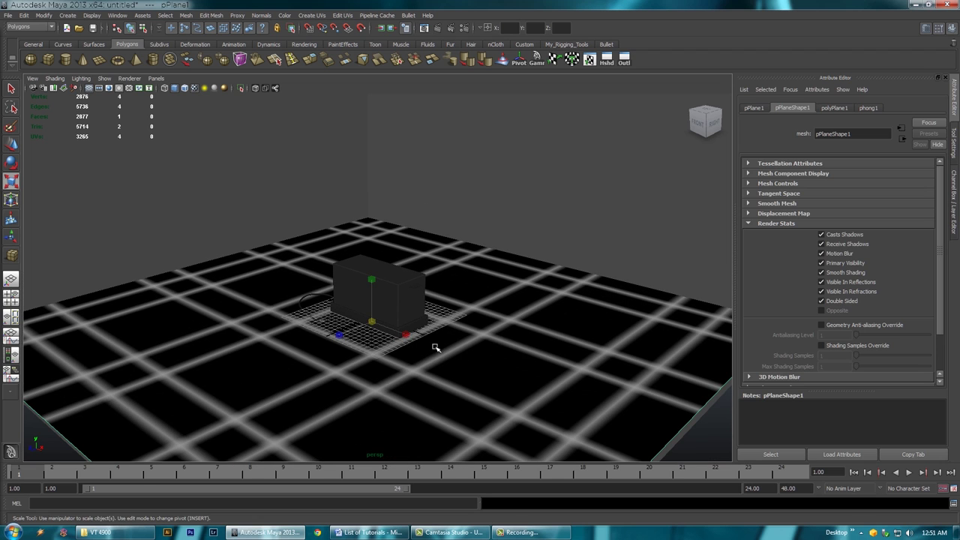
Frame the toaster closer and set the render image size to 800 by 800 pixels
{"action": "right_click_drag", "start_coordinate": [428, 383], "coordinate": [514, 364], "text": "alt"}
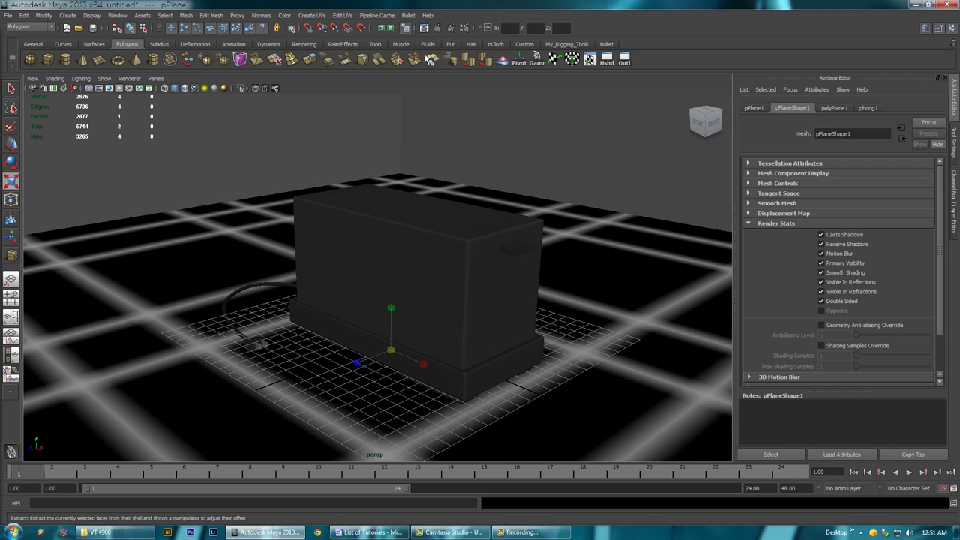
{"action": "left_click", "coordinate": [463, 28]}
{"action": "left_click", "coordinate": [483, 257]}
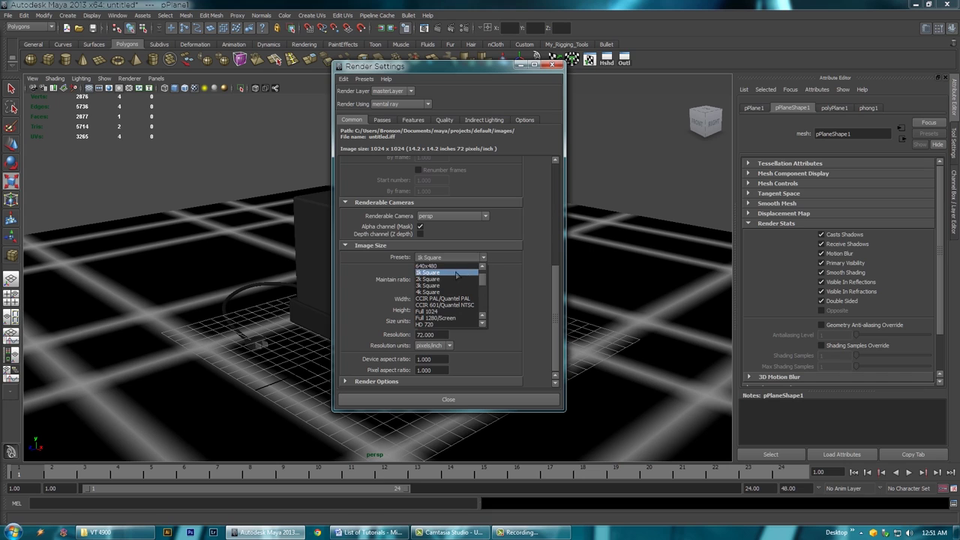
{"action": "left_click", "coordinate": [512, 267]}
{"action": "left_click_drag", "start_coordinate": [438, 300], "coordinate": [405, 299]}
{"action": "type", "text": "800"}
{"action": "key", "text": "Return"}
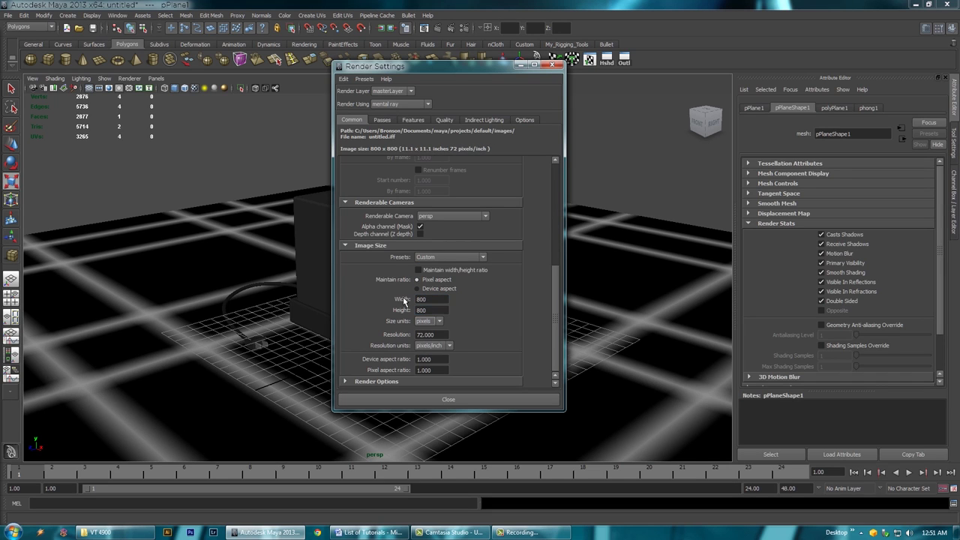
{"action": "left_click", "coordinate": [452, 399]}
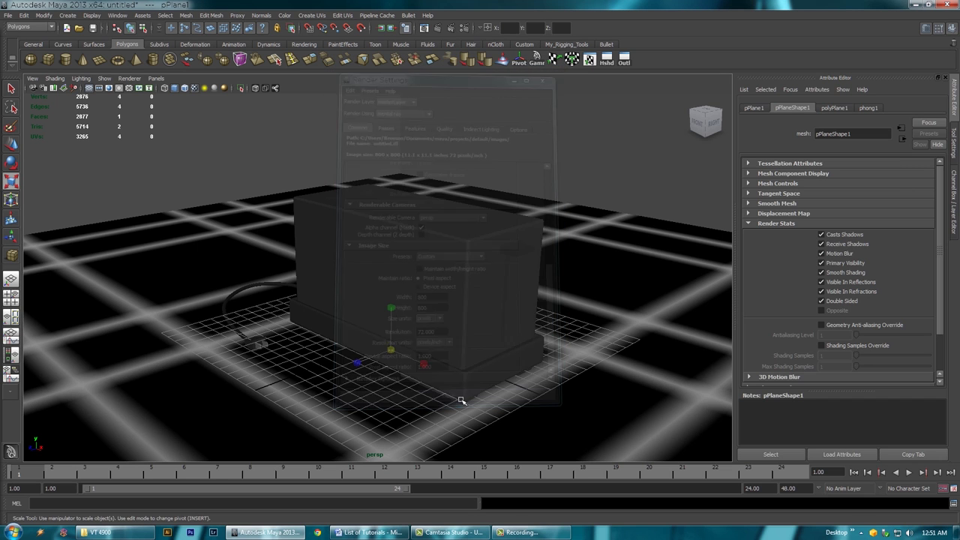
Render the perspective view with mental ray at the new image size, inspect the image and close it
{"action": "left_click", "coordinate": [424, 29]}
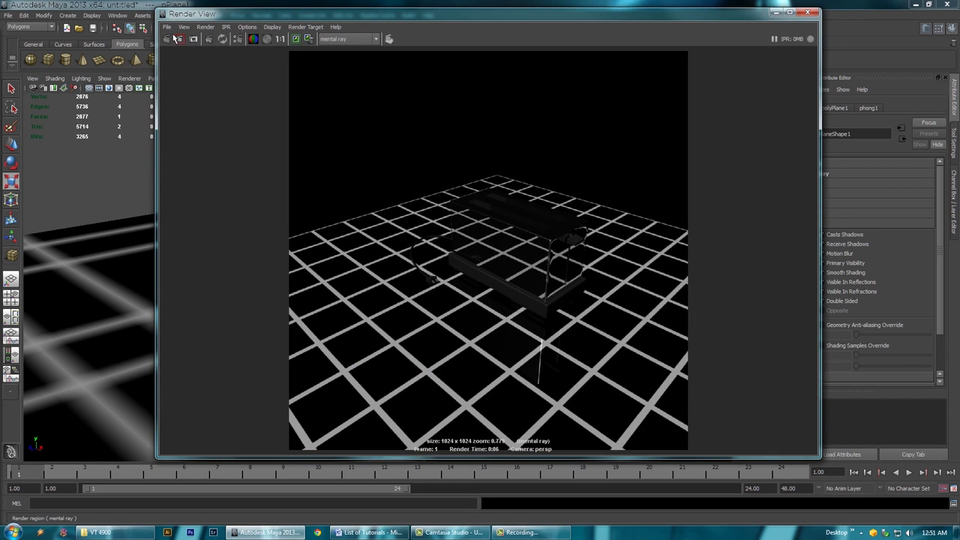
{"action": "left_click", "coordinate": [167, 39]}
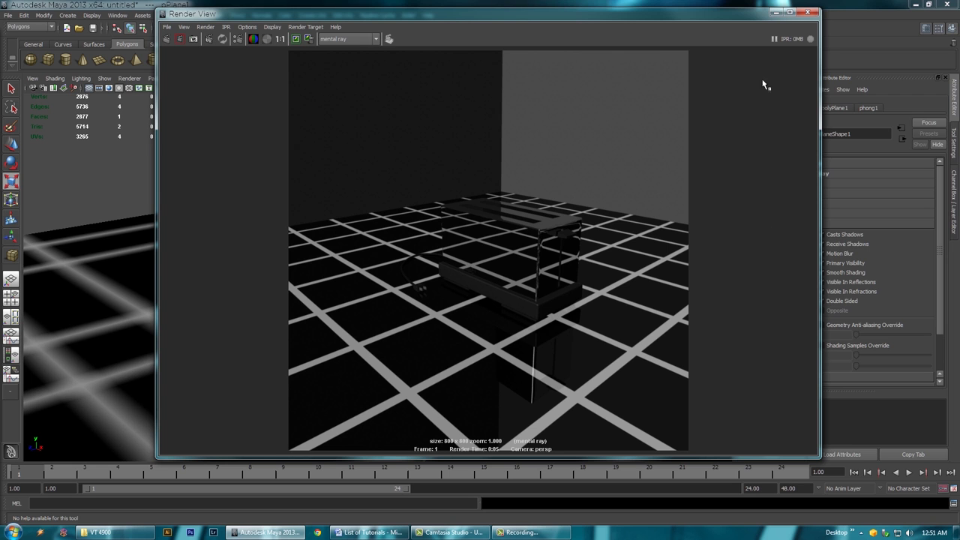
{"action": "left_click", "coordinate": [810, 13]}
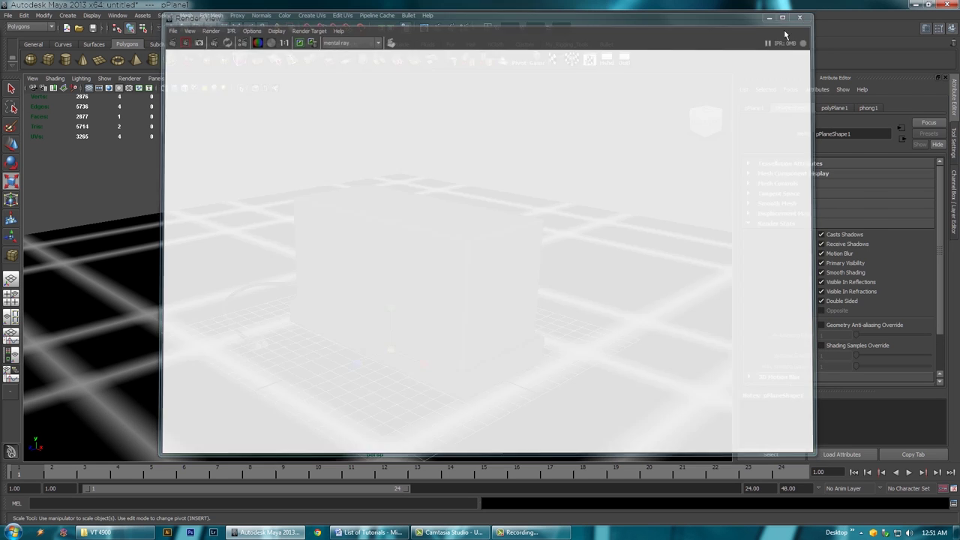
Create a spot light and display the perspective view with the scene's lights
{"action": "right_click_drag", "start_coordinate": [465, 252], "coordinate": [154, 5], "text": "alt"}
{"action": "left_click", "coordinate": [75, 16]}
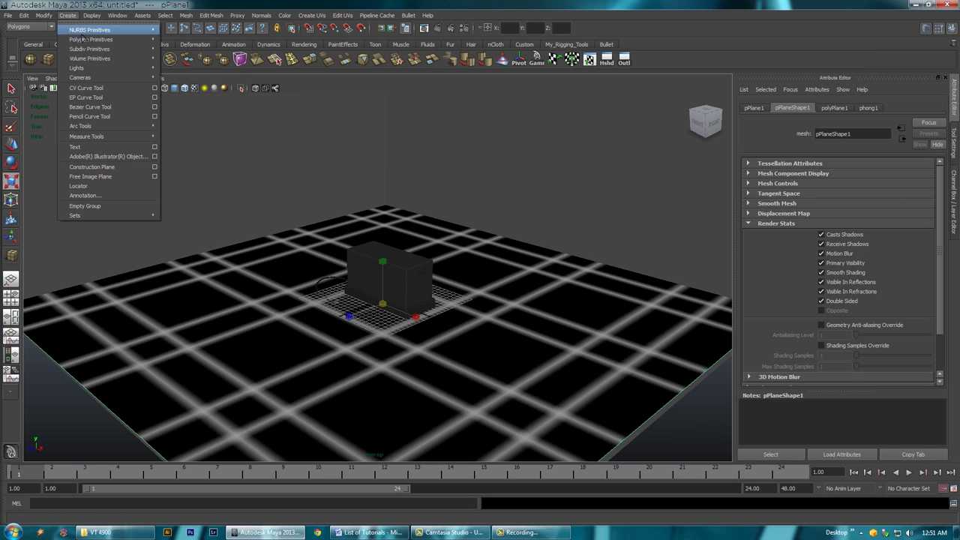
{"action": "mouse_move", "coordinate": [102, 69]}
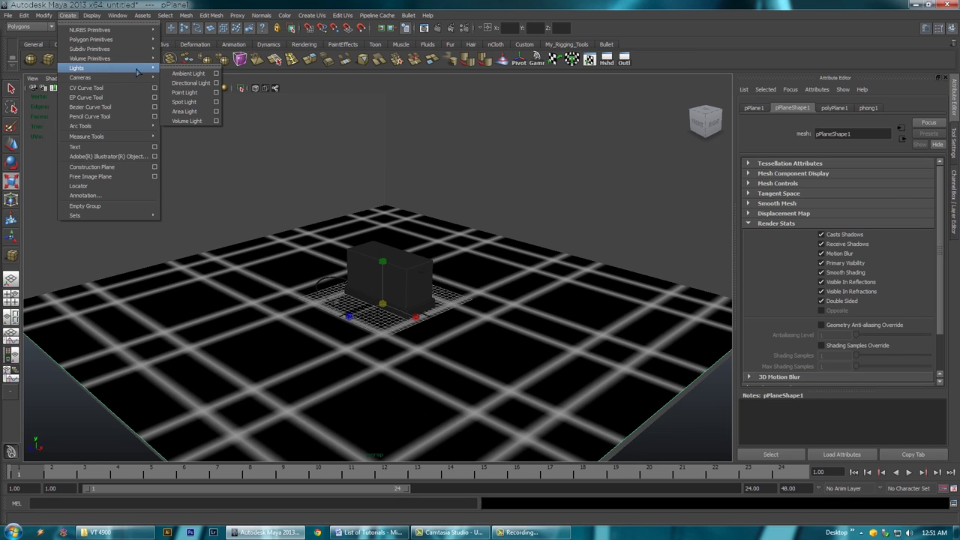
{"action": "left_click", "coordinate": [184, 101]}
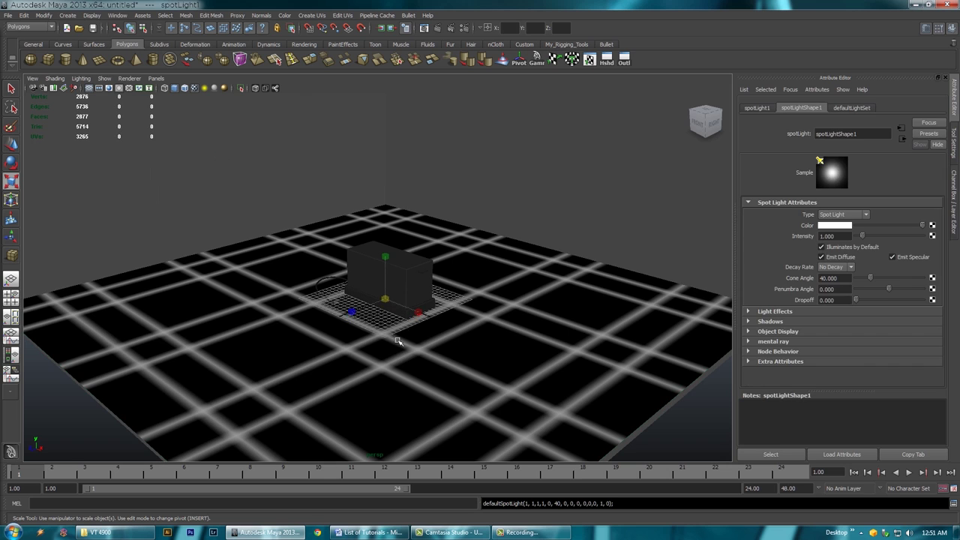
{"action": "key", "text": "w"}
{"action": "mouse_move", "coordinate": [374, 315]}
{"action": "left_mouse_down", "text": "alt"}
{"action": "mouse_move", "coordinate": [348, 309]}
{"action": "mouse_move", "coordinate": [189, 346]}
{"action": "mouse_move", "coordinate": [223, 311]}
{"action": "mouse_move", "coordinate": [223, 281]}
{"action": "left_mouse_up", "text": "alt"}
{"action": "left_click", "coordinate": [205, 88]}
Move the spot light away from the toaster, raise it above the scene and aim it at the toaster
{"action": "left_click_drag", "start_coordinate": [307, 302], "coordinate": [412, 349], "text": "alt"}
{"action": "left_click_drag", "start_coordinate": [344, 384], "coordinate": [304, 450]}
{"action": "right_click_drag", "start_coordinate": [430, 382], "coordinate": [409, 379], "text": "alt"}
{"action": "left_click_drag", "start_coordinate": [409, 380], "coordinate": [347, 383], "text": "alt"}
{"action": "left_click_drag", "start_coordinate": [237, 344], "coordinate": [242, 234]}
{"action": "key", "text": "e"}
{"action": "right_click_drag", "start_coordinate": [495, 328], "coordinate": [645, 330], "text": "alt"}
{"action": "left_click_drag", "start_coordinate": [458, 335], "coordinate": [434, 338], "text": "alt"}
{"action": "right_click_drag", "start_coordinate": [480, 345], "coordinate": [585, 348], "text": "alt"}
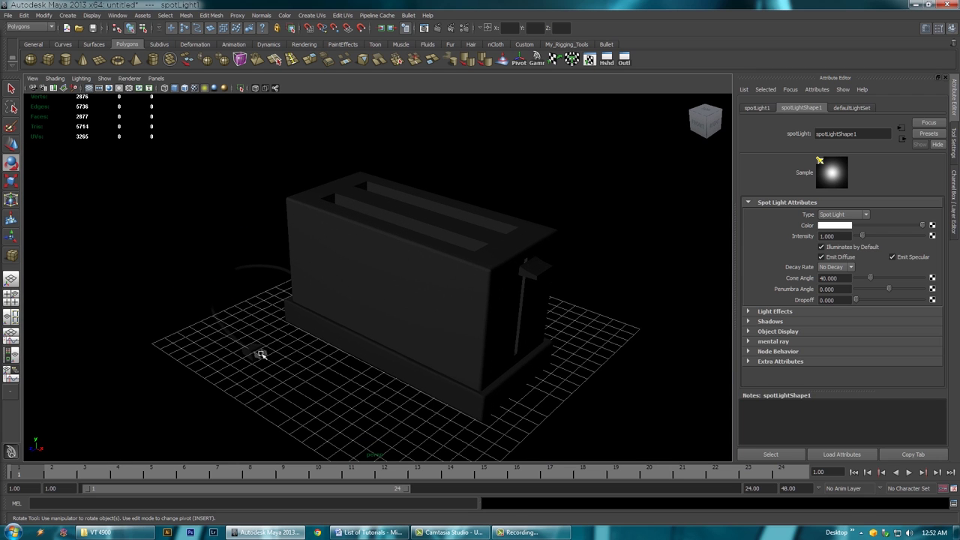
Select both small prongs of the power plug and assign the toaster_chrome material to them
{"action": "left_click", "coordinate": [264, 354]}
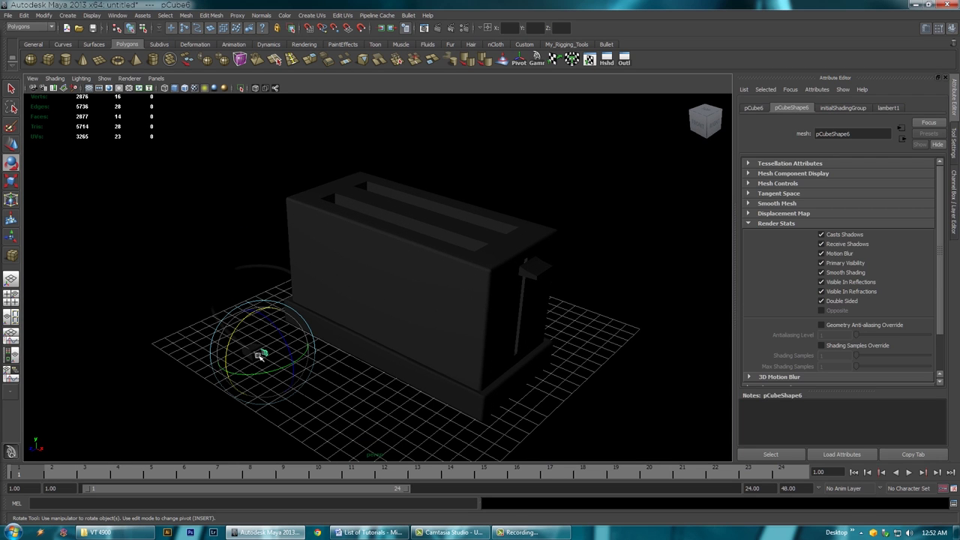
{"action": "key", "text": "w"}
{"action": "left_click", "coordinate": [260, 359]}
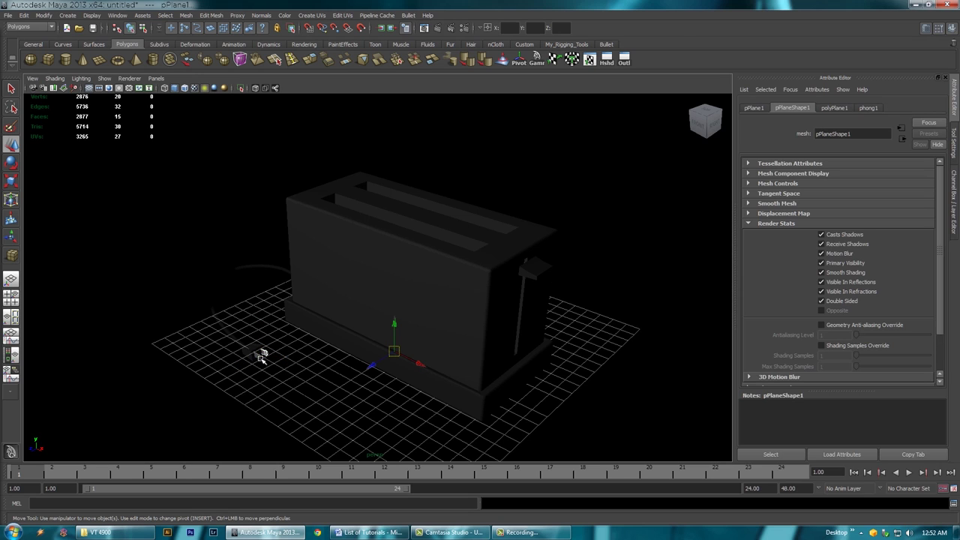
{"action": "left_click", "coordinate": [261, 354]}
{"action": "key", "text": "q"}
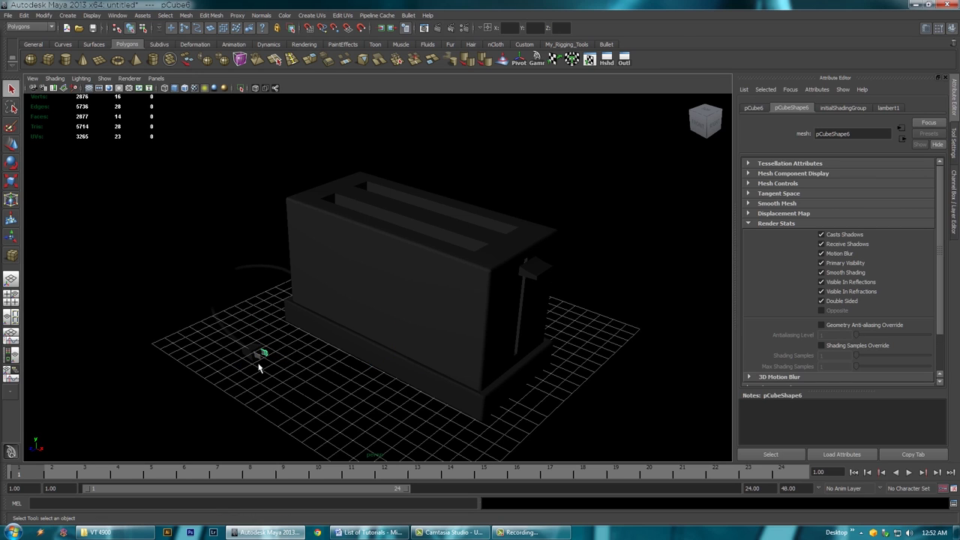
{"action": "left_click", "coordinate": [258, 358]}
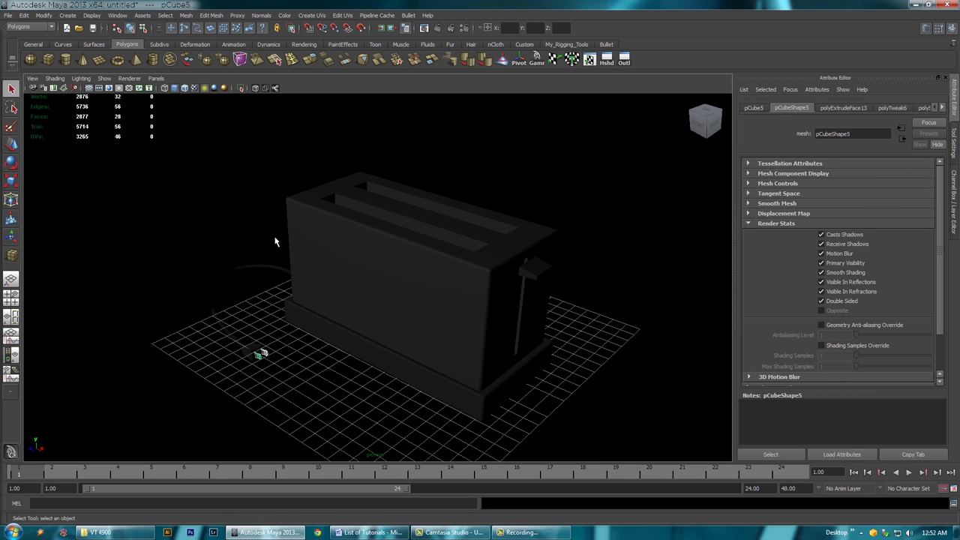
{"action": "left_click", "coordinate": [589, 61]}
{"action": "right_click_drag", "start_coordinate": [594, 158], "coordinate": [596, 140]}
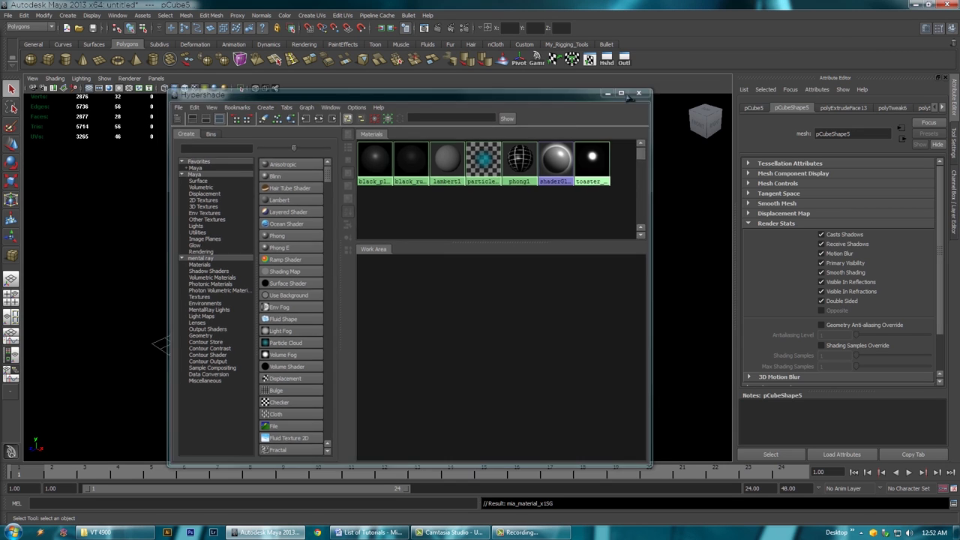
{"action": "left_click", "coordinate": [640, 92]}
Render the perspective view with mental ray to check the spot lighting, and close the image
{"action": "right_click_drag", "start_coordinate": [632, 296], "coordinate": [583, 266], "text": "alt"}
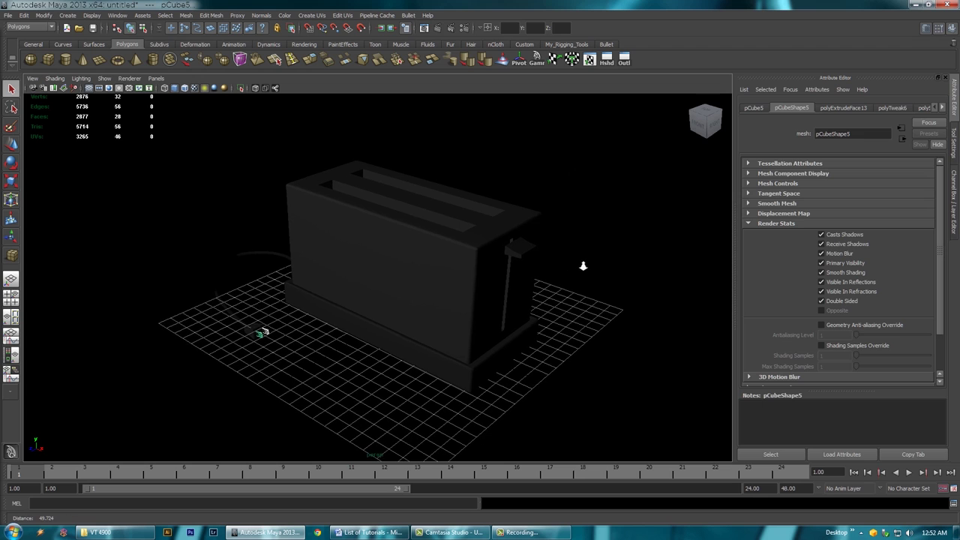
{"action": "left_click", "coordinate": [438, 28]}
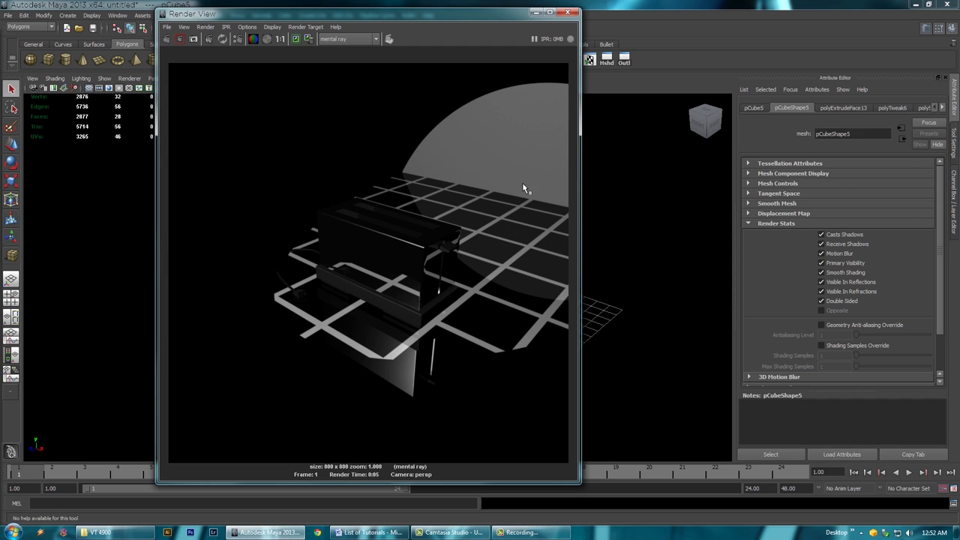
{"action": "left_click", "coordinate": [568, 12]}
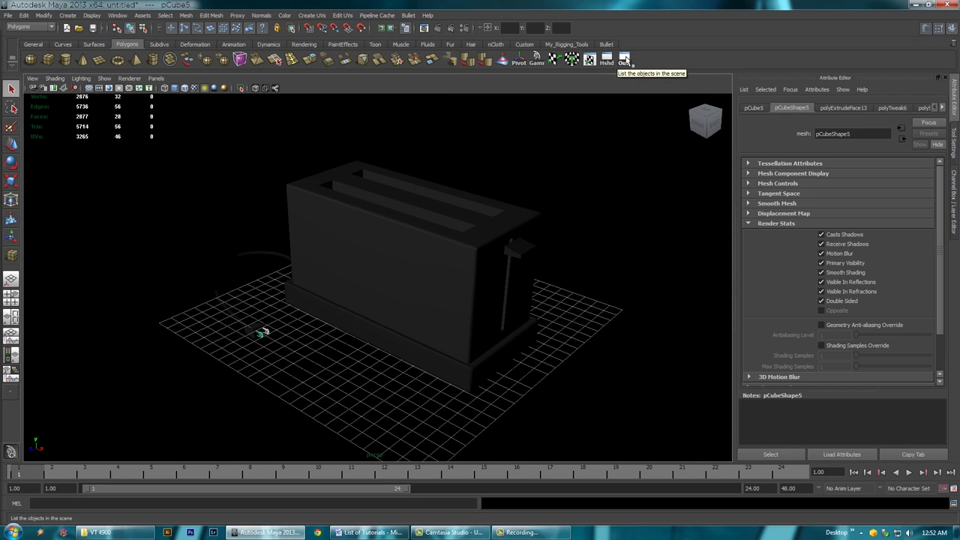
Replace the toaster_chrome settings with the Copper preset and set its diffuse and reflection colors to white
{"action": "left_click", "coordinate": [626, 60]}
{"action": "left_click", "coordinate": [606, 60]}
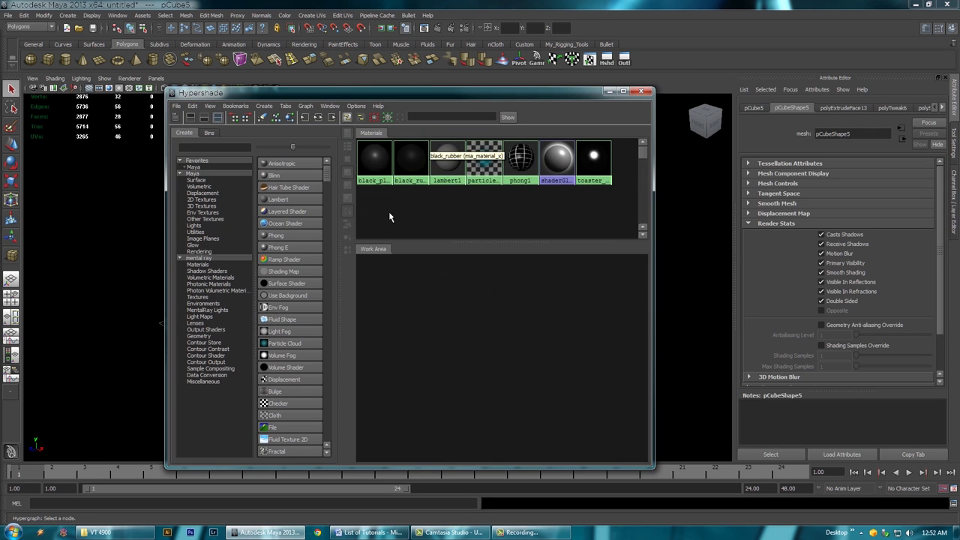
{"action": "left_click", "coordinate": [594, 159]}
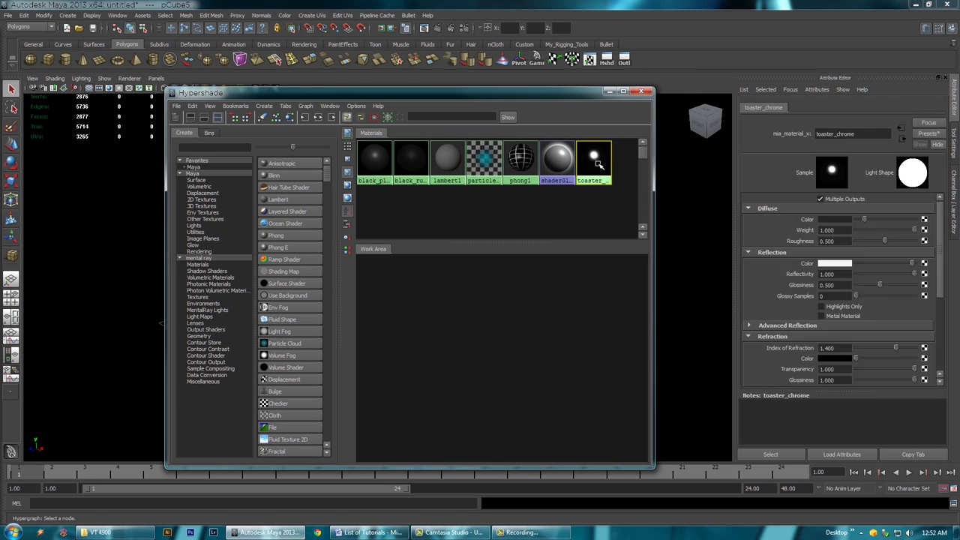
{"action": "left_click", "coordinate": [928, 133]}
{"action": "mouse_move", "coordinate": [894, 170]}
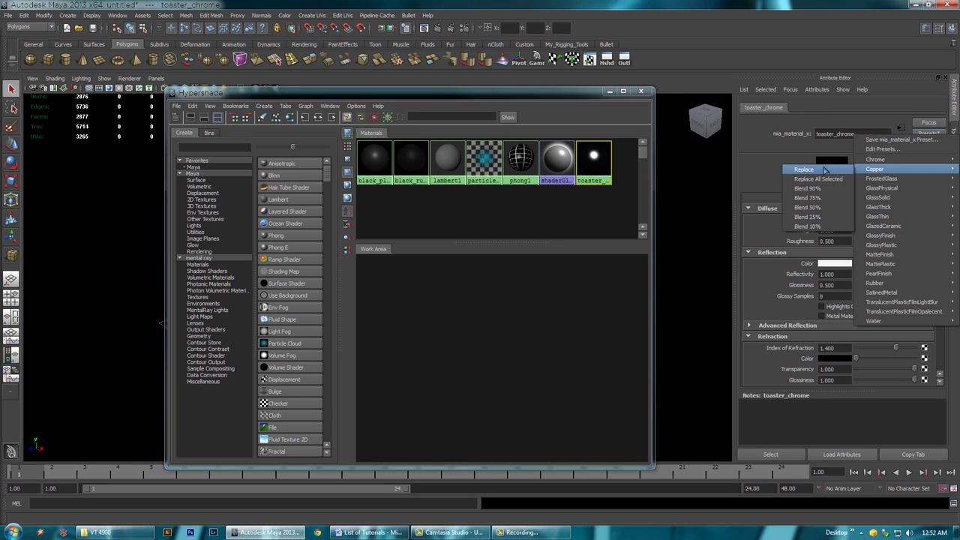
{"action": "left_click", "coordinate": [821, 170]}
{"action": "mouse_move", "coordinate": [903, 221]}
{"action": "left_mouse_down"}
{"action": "mouse_move", "coordinate": [826, 221]}
{"action": "mouse_move", "coordinate": [915, 220]}
{"action": "left_mouse_up"}
{"action": "left_click_drag", "start_coordinate": [902, 264], "coordinate": [959, 268]}
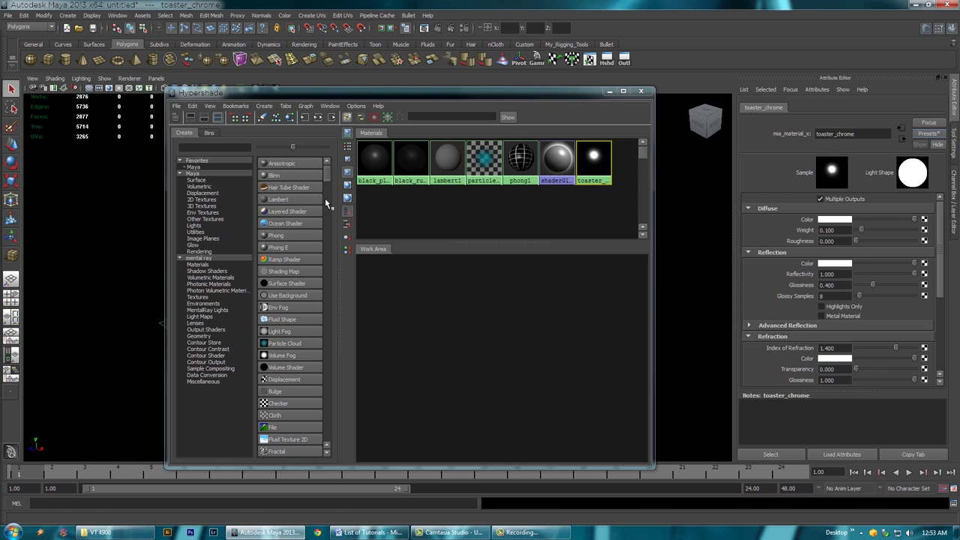
Render the perspective view to check the revised toaster_chrome material, and clear the render and material windows
{"action": "left_click", "coordinate": [439, 29]}
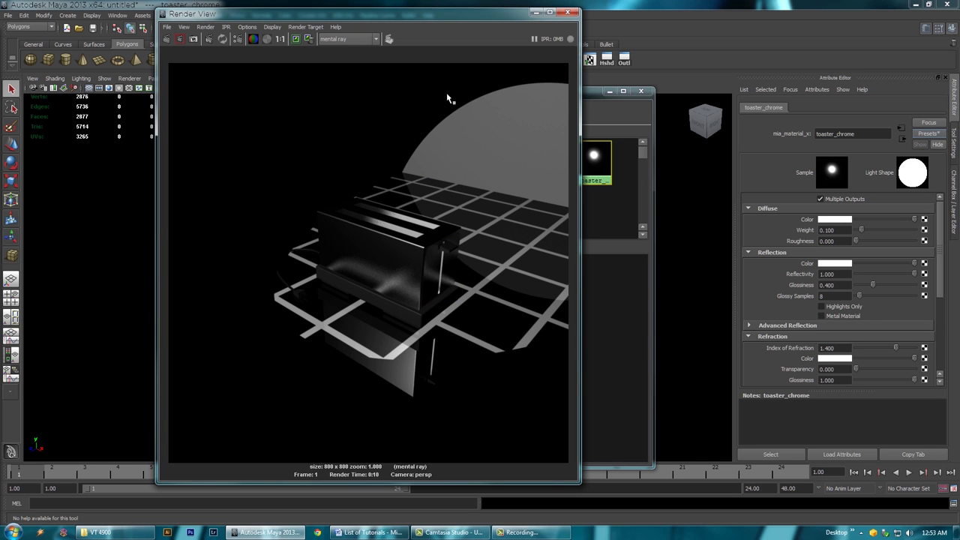
{"action": "left_click", "coordinate": [567, 12]}
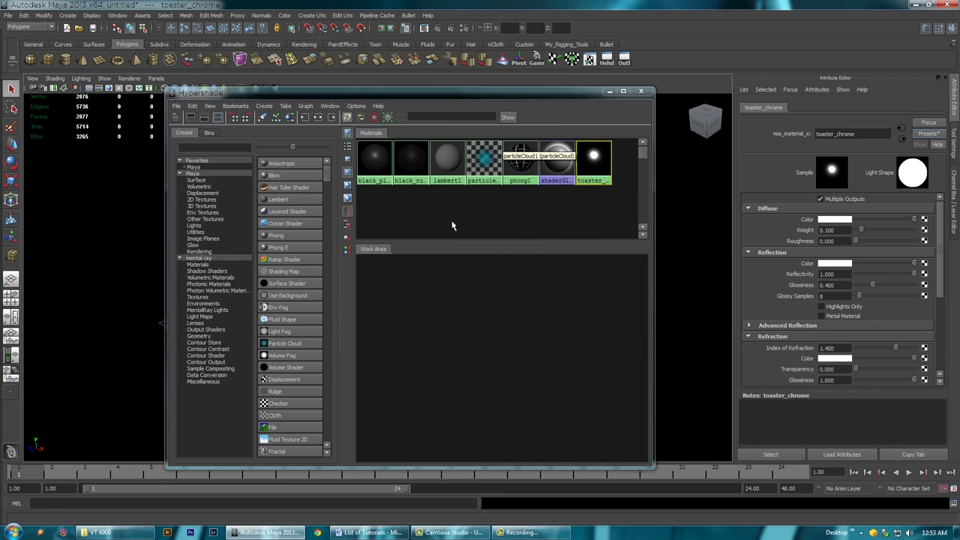
{"action": "left_click", "coordinate": [609, 91]}
Set the spot light's penumbra angle to 10
{"action": "scroll", "coordinate": [306, 315], "scroll_direction": "down", "scroll_amount": 3}
{"action": "scroll", "coordinate": [189, 201], "scroll_direction": "down", "scroll_amount": 3}
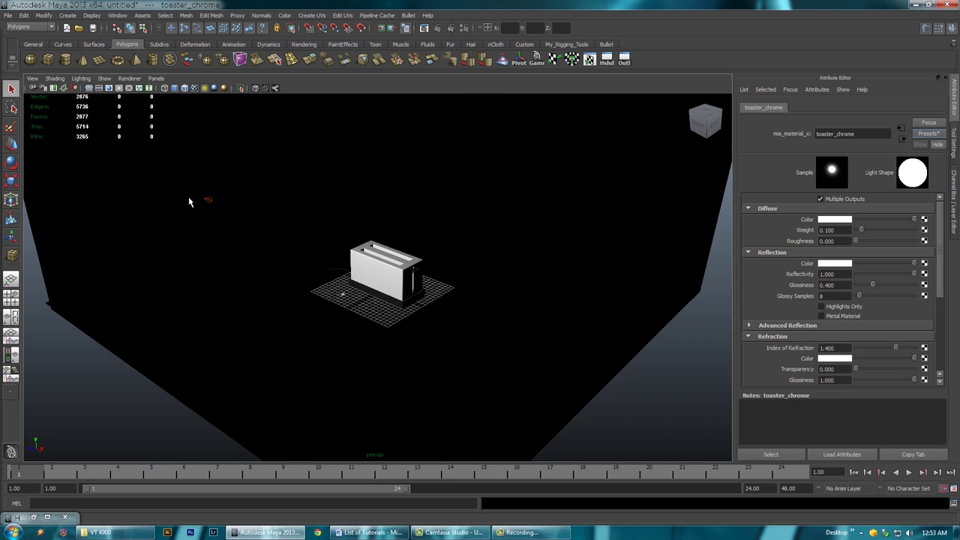
{"action": "left_click", "coordinate": [209, 200]}
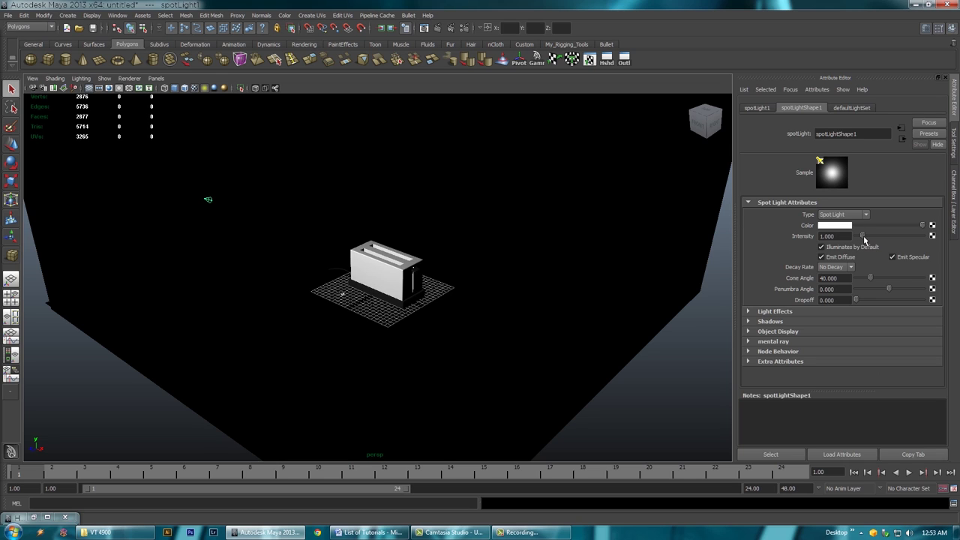
{"action": "left_click_drag", "start_coordinate": [892, 289], "coordinate": [939, 283]}
{"action": "scroll", "coordinate": [386, 232], "scroll_direction": "up", "scroll_amount": 3}
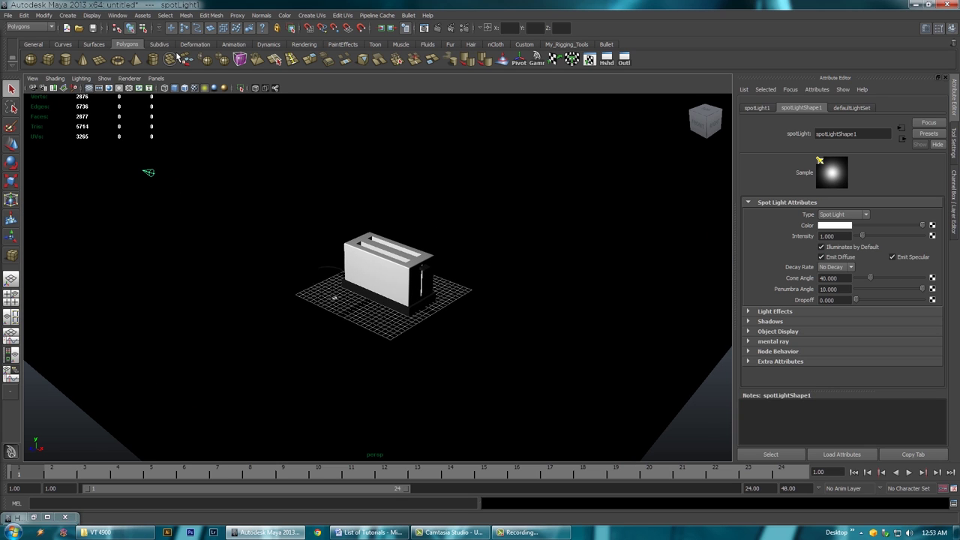
Create an ambient light and raise it high above the toaster
{"action": "left_click", "coordinate": [74, 16]}
{"action": "mouse_move", "coordinate": [108, 69]}
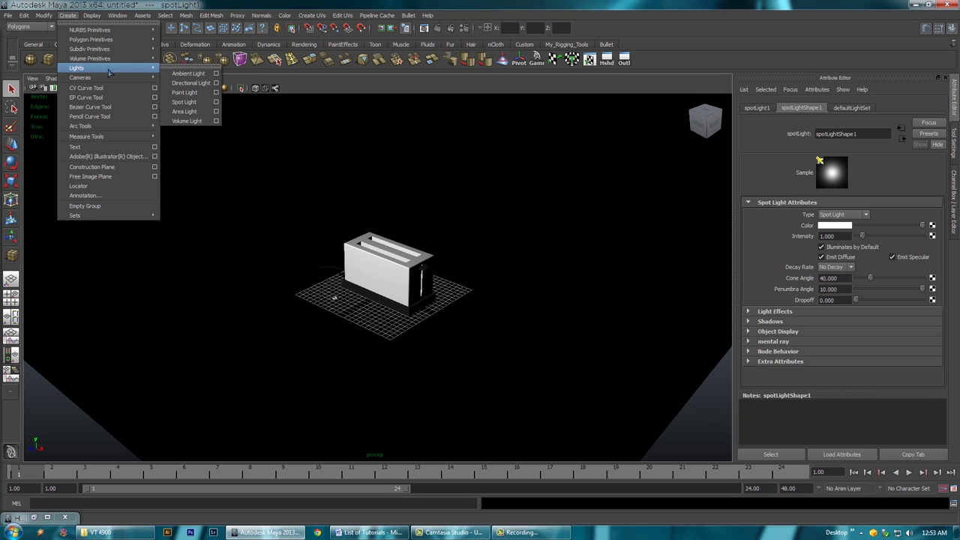
{"action": "left_click", "coordinate": [184, 74]}
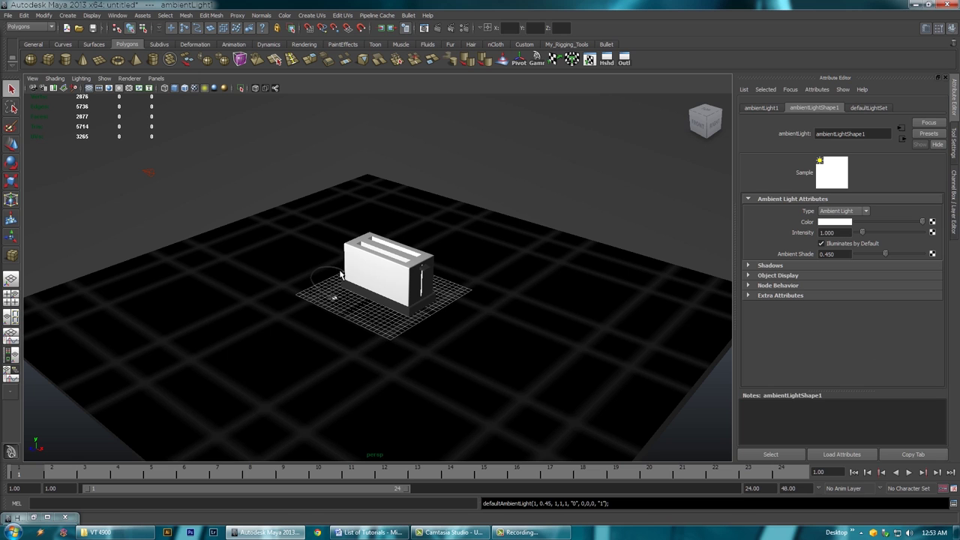
{"action": "key", "text": "w"}
{"action": "left_click_drag", "start_coordinate": [383, 251], "coordinate": [393, 68]}
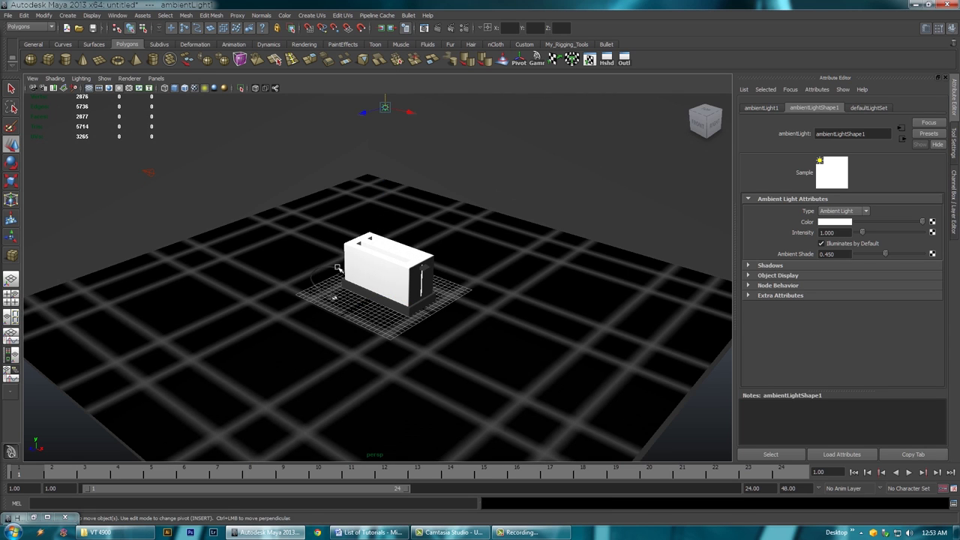
Turn on ray trace shadows for the spot light
{"action": "left_click", "coordinate": [150, 172]}
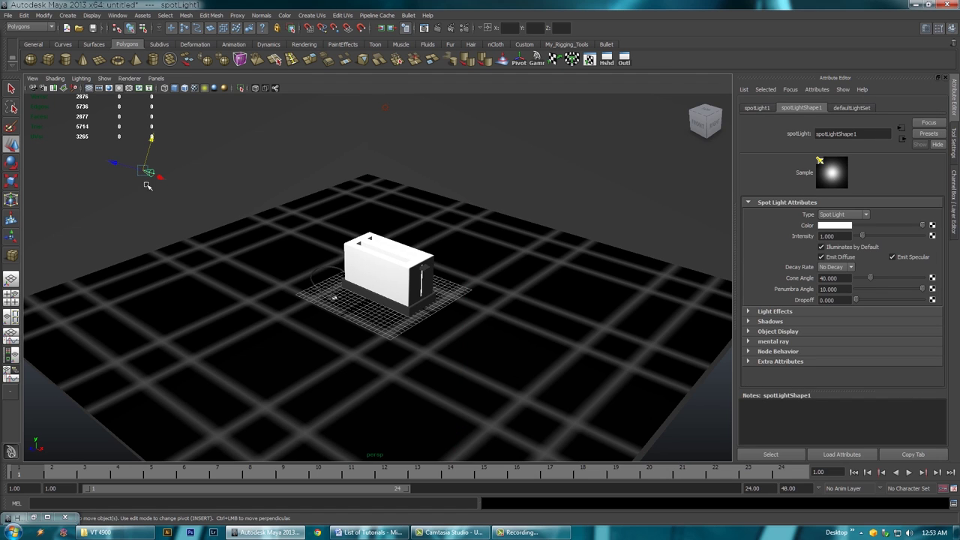
{"action": "left_click", "coordinate": [747, 321]}
{"action": "scroll", "coordinate": [769, 323], "scroll_direction": "down", "scroll_amount": 5}
{"action": "scroll", "coordinate": [768, 324], "scroll_direction": "down", "scroll_amount": 1}
{"action": "left_click", "coordinate": [823, 298]}
Render the perspective view closer to the toaster to check the ray-traced shadows
{"action": "scroll", "coordinate": [578, 332], "scroll_direction": "up", "scroll_amount": 5}
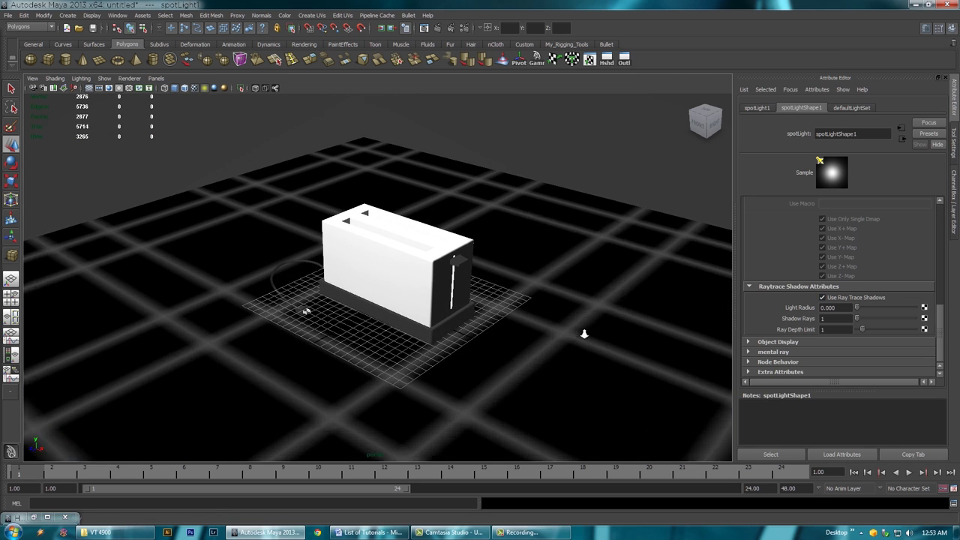
{"action": "scroll", "coordinate": [485, 330], "scroll_direction": "up", "scroll_amount": 2}
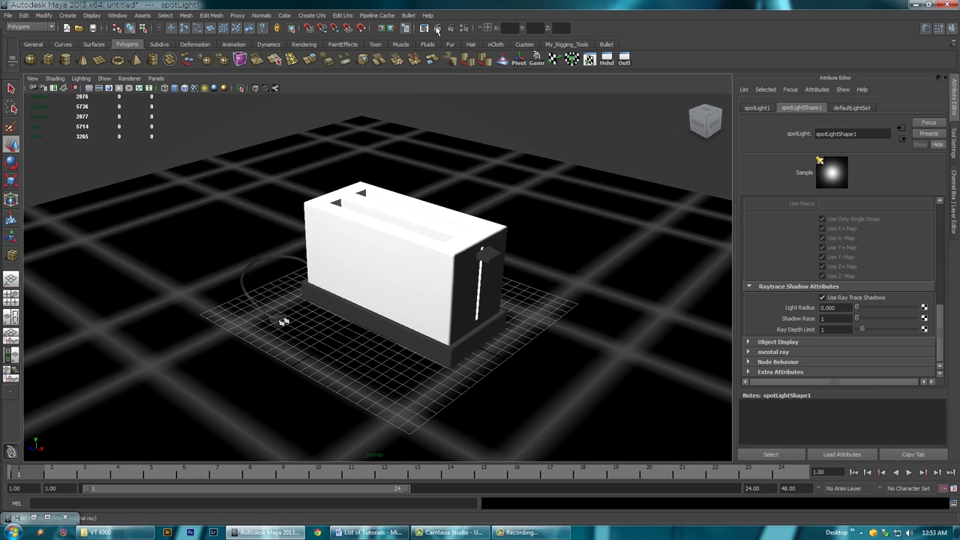
{"action": "left_click", "coordinate": [437, 29]}
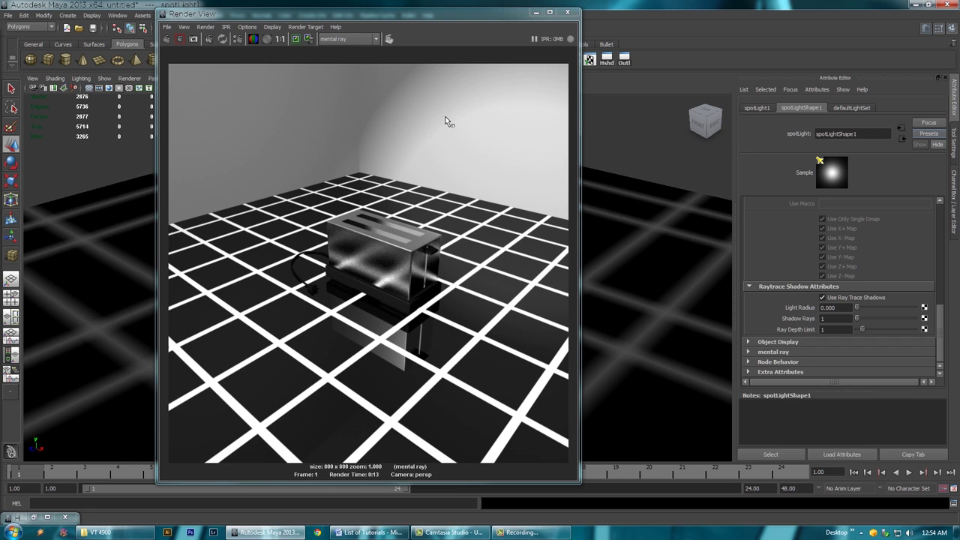
Replace the toaster_chrome settings with the Chrome preset and render the perspective view again
{"action": "left_click", "coordinate": [605, 58]}
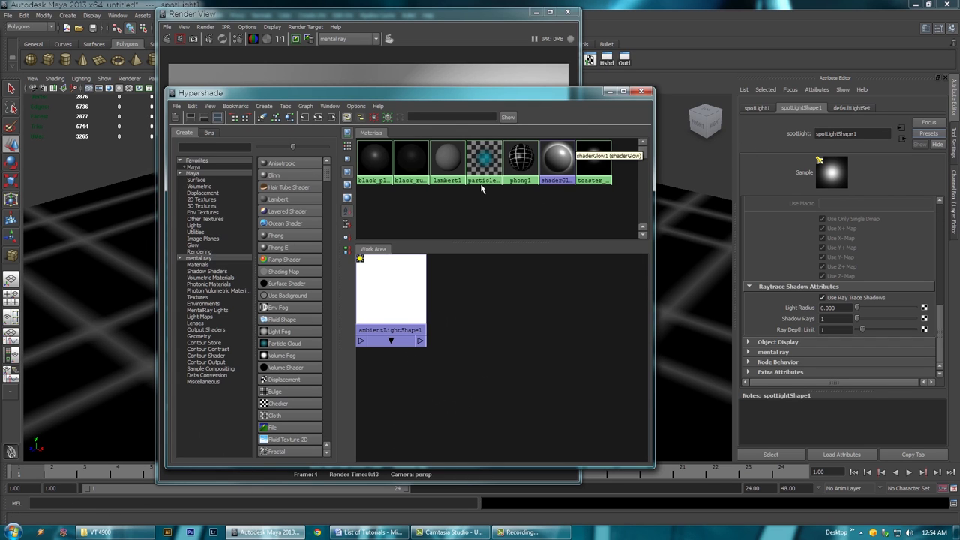
{"action": "left_click", "coordinate": [593, 160]}
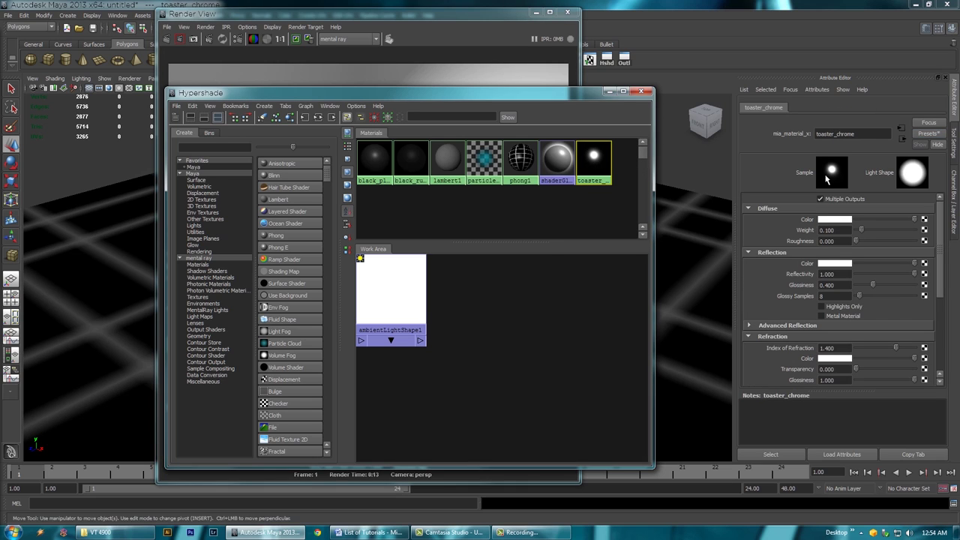
{"action": "left_click", "coordinate": [929, 137]}
{"action": "mouse_move", "coordinate": [914, 164]}
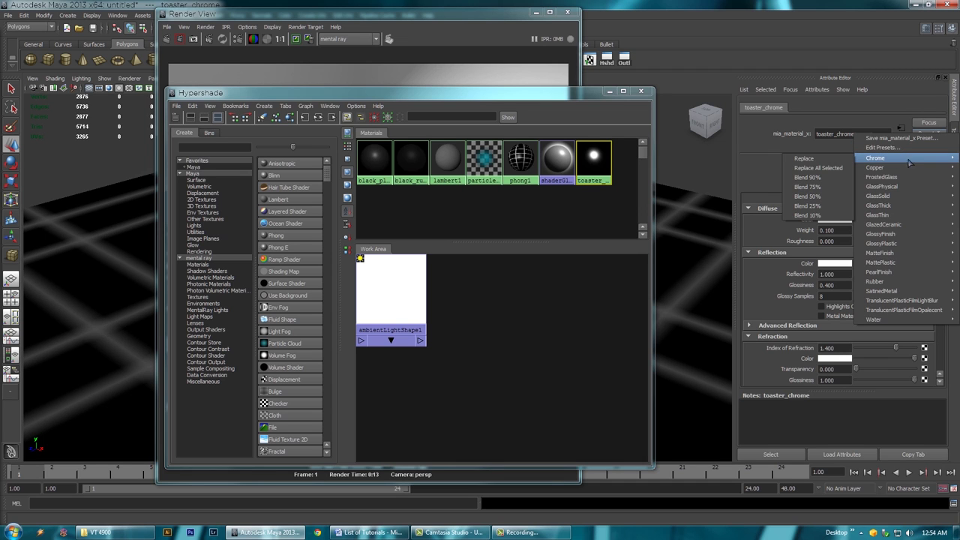
{"action": "left_click", "coordinate": [804, 159]}
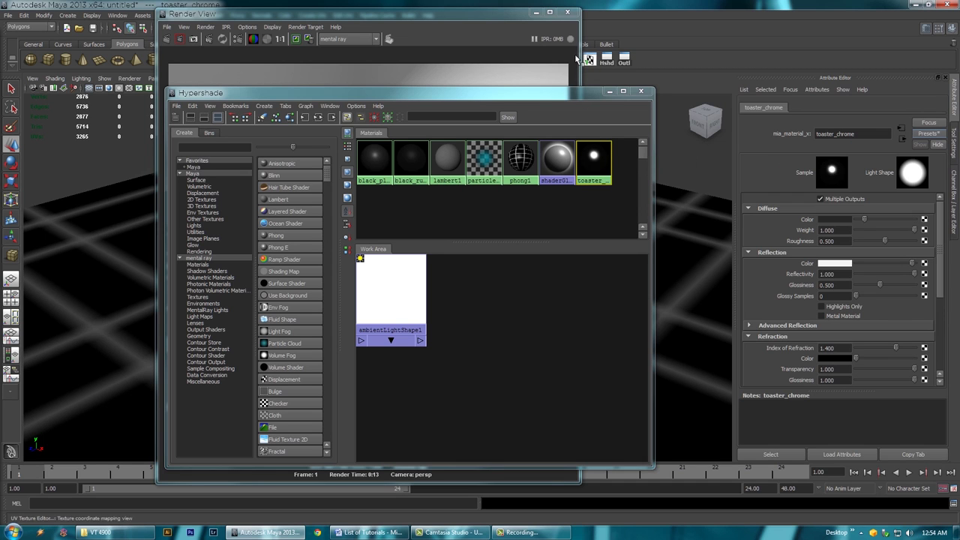
{"action": "left_click", "coordinate": [297, 22]}
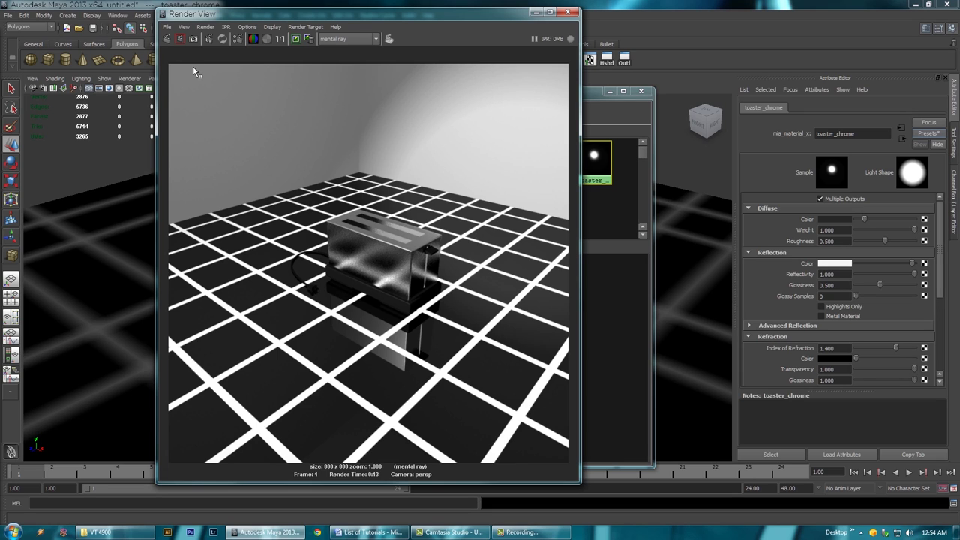
{"action": "left_click", "coordinate": [168, 40]}
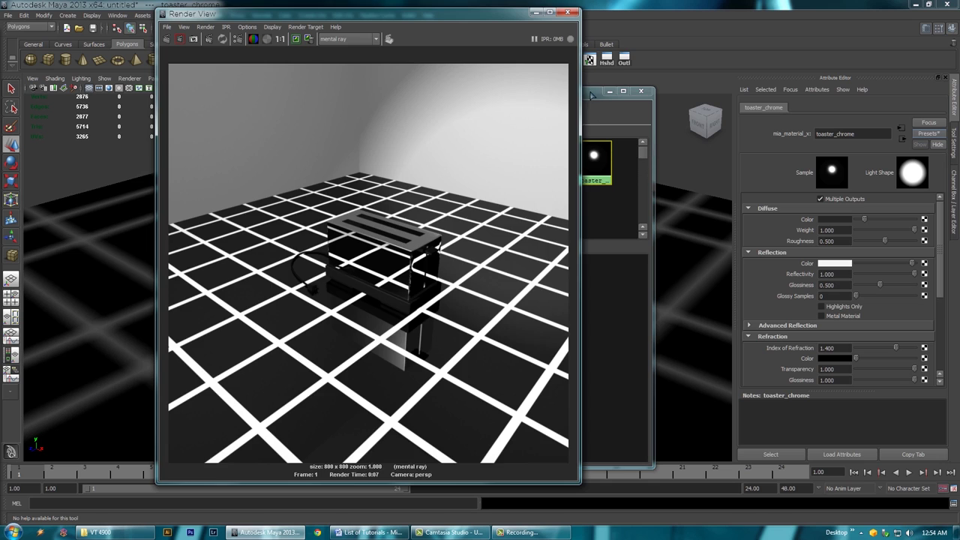
Set the filler color of phong1's grid texture to white with light grey lines, and re-render the floor
{"action": "left_click", "coordinate": [604, 143]}
{"action": "left_click", "coordinate": [528, 160]}
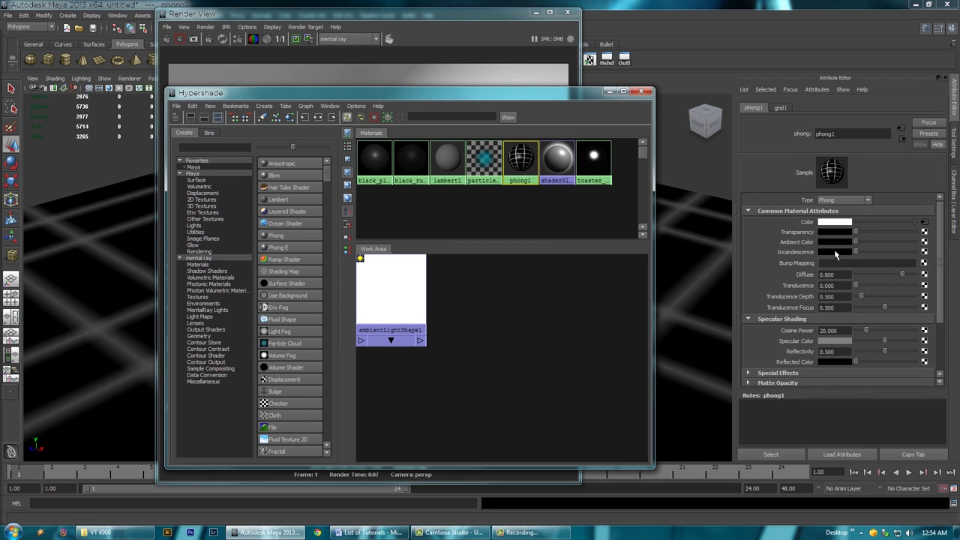
{"action": "left_click", "coordinate": [781, 107]}
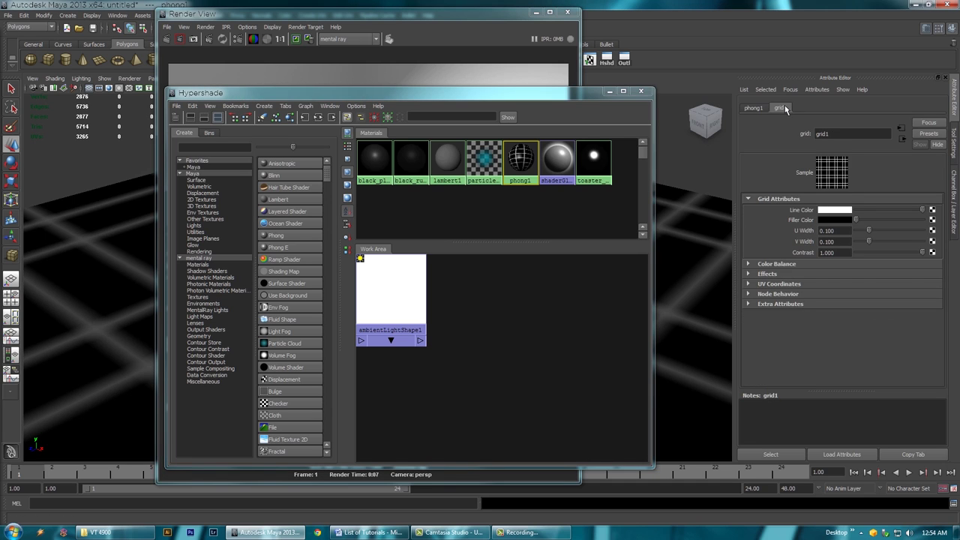
{"action": "left_click_drag", "start_coordinate": [861, 219], "coordinate": [915, 213]}
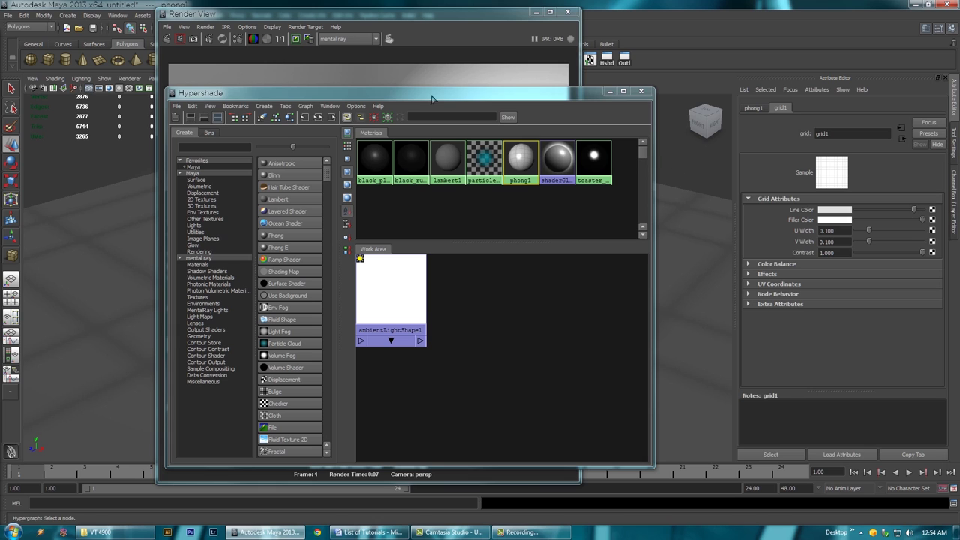
{"action": "left_click", "coordinate": [383, 16]}
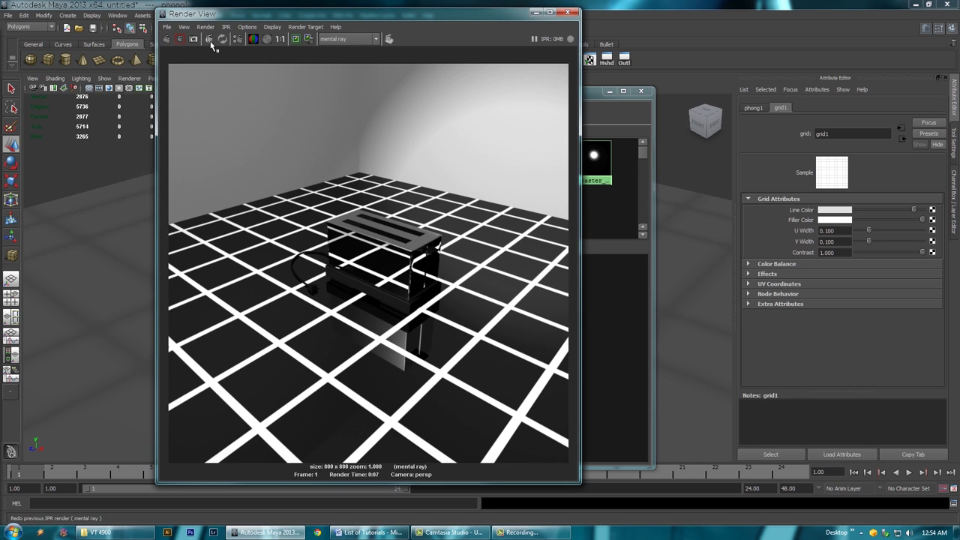
{"action": "left_click", "coordinate": [166, 41]}
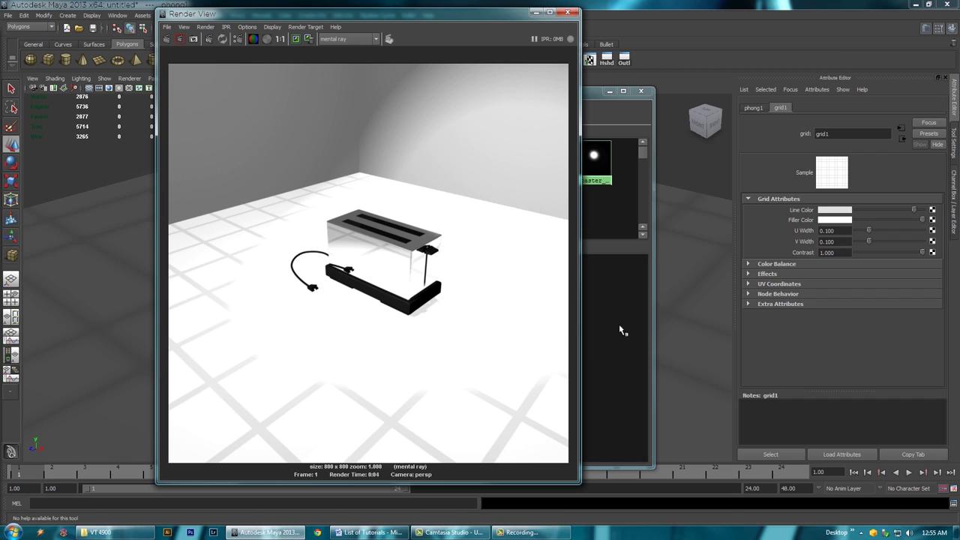
Set the floor grid's line color to white and its filler color to a muted blue, and re-render the view
{"action": "left_click_drag", "start_coordinate": [907, 210], "coordinate": [891, 210]}
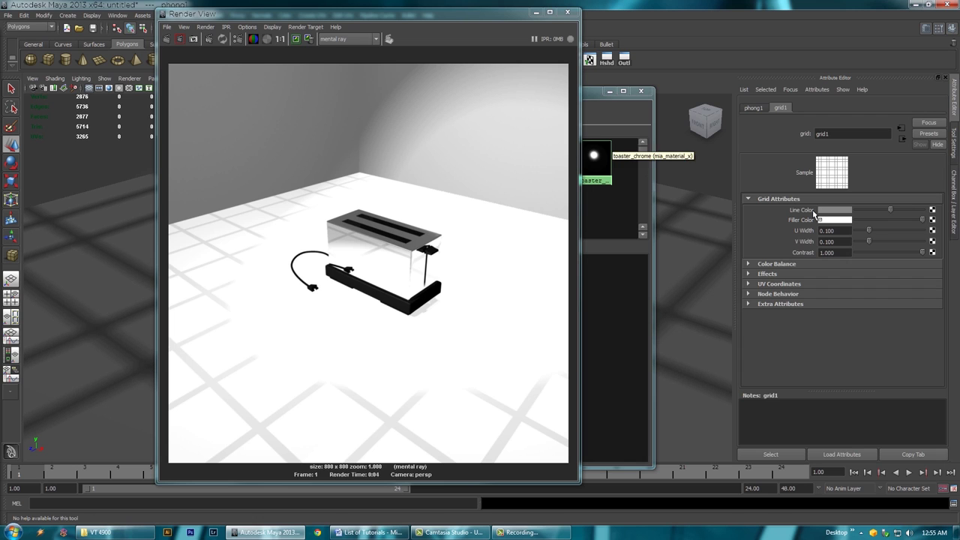
{"action": "left_click_drag", "start_coordinate": [904, 220], "coordinate": [954, 211]}
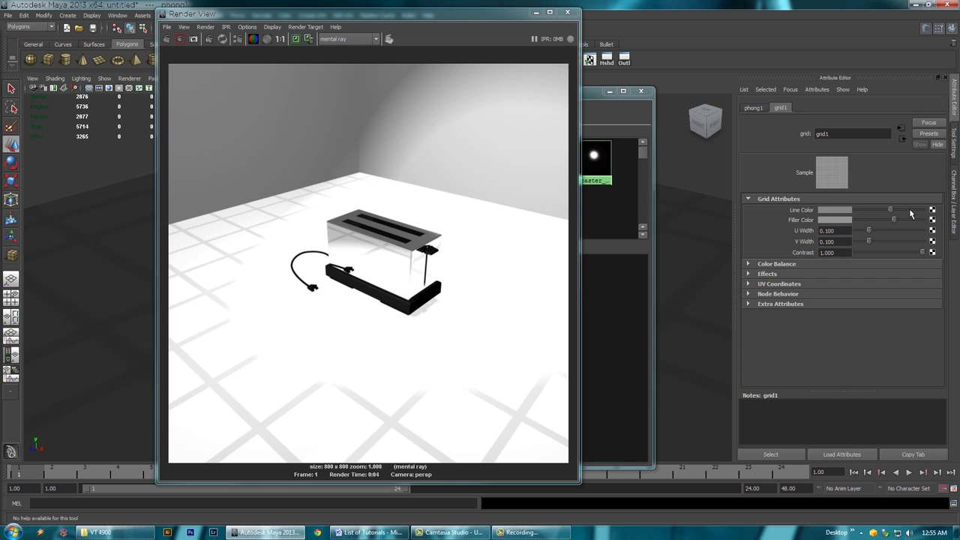
{"action": "left_click", "coordinate": [840, 220]}
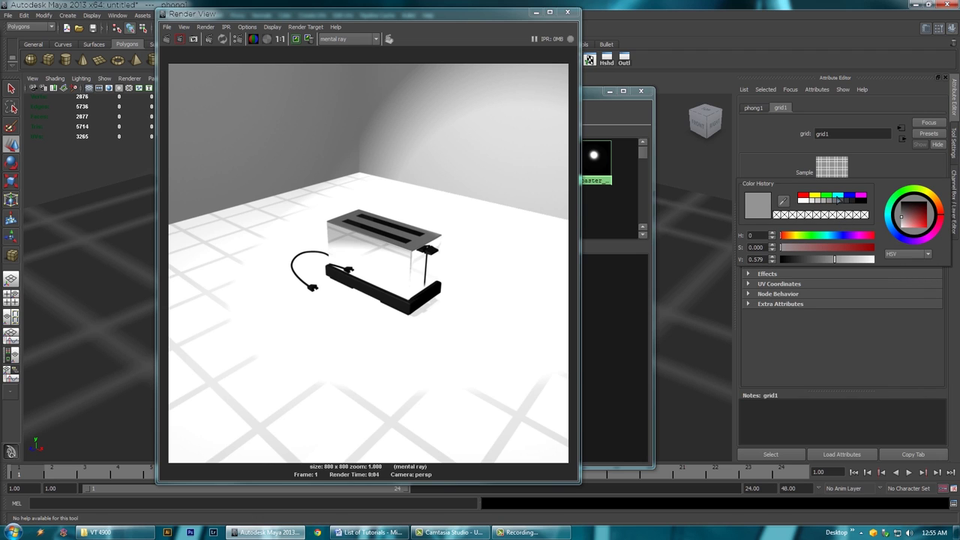
{"action": "left_click", "coordinate": [852, 199]}
{"action": "left_click", "coordinate": [829, 247]}
{"action": "mouse_move", "coordinate": [829, 247]}
{"action": "left_mouse_down"}
{"action": "mouse_move", "coordinate": [824, 260]}
{"action": "mouse_move", "coordinate": [847, 261]}
{"action": "mouse_move", "coordinate": [850, 249]}
{"action": "mouse_move", "coordinate": [839, 248]}
{"action": "left_mouse_up"}
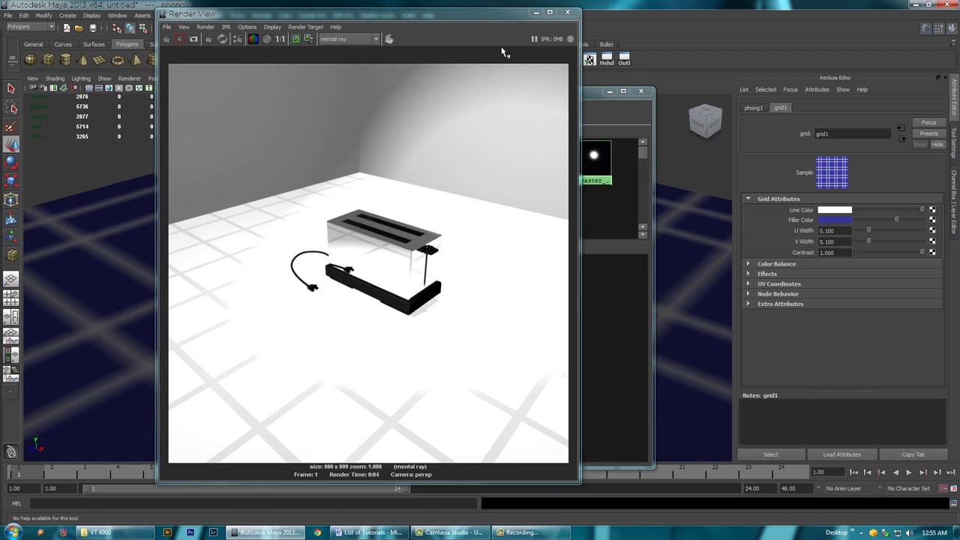
{"action": "left_click", "coordinate": [166, 39]}
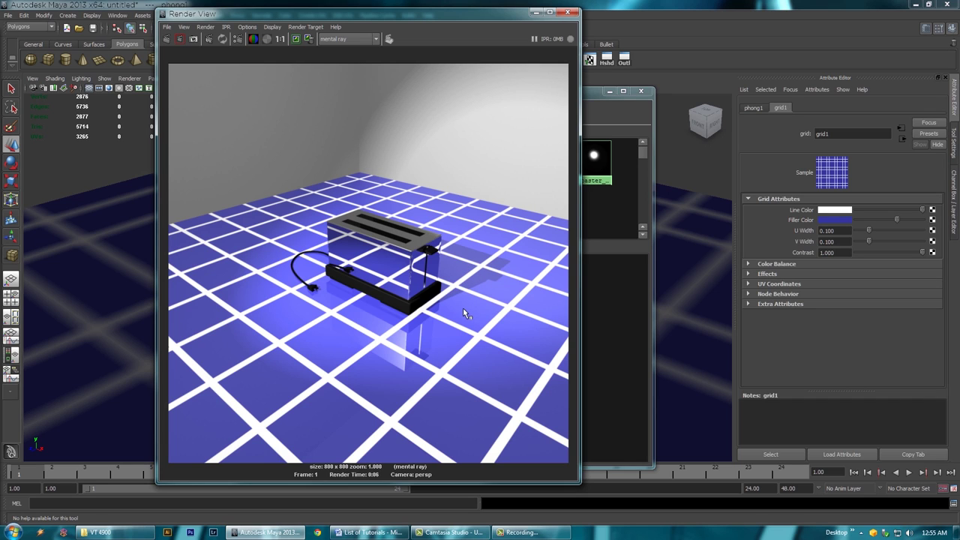
Render the toaster from a closer, lower angle to examine the chrome reflections, and clear the render window
{"action": "left_click", "coordinate": [567, 14]}
{"action": "left_click", "coordinate": [610, 91]}
{"action": "right_click_drag", "start_coordinate": [360, 283], "coordinate": [474, 286], "text": "alt"}
{"action": "left_click_drag", "start_coordinate": [474, 288], "coordinate": [399, 282], "text": "alt"}
{"action": "left_click_drag", "start_coordinate": [464, 287], "coordinate": [475, 265], "text": "alt"}
{"action": "left_click_drag", "start_coordinate": [388, 207], "coordinate": [449, 254], "text": "alt"}
{"action": "right_click_drag", "start_coordinate": [478, 256], "coordinate": [453, 245], "text": "alt"}
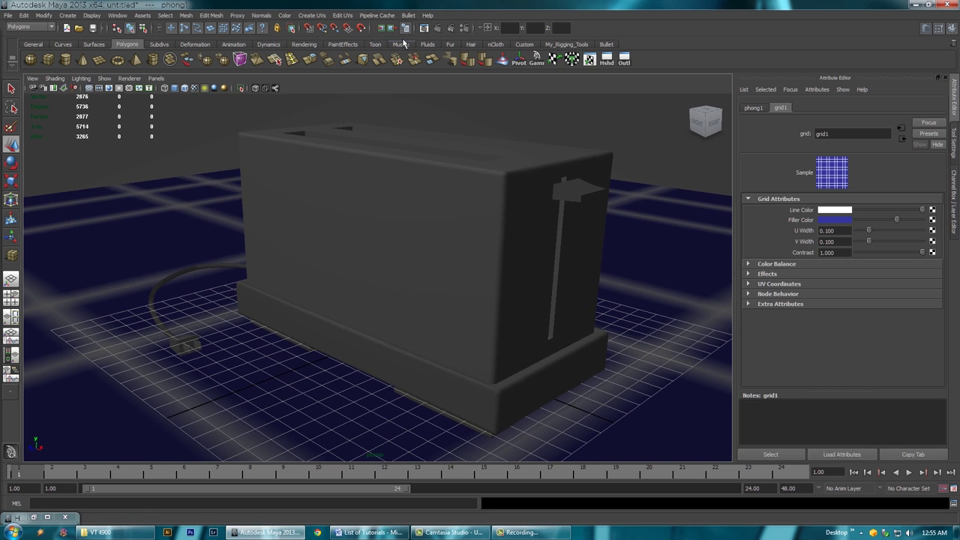
{"action": "left_click", "coordinate": [424, 27]}
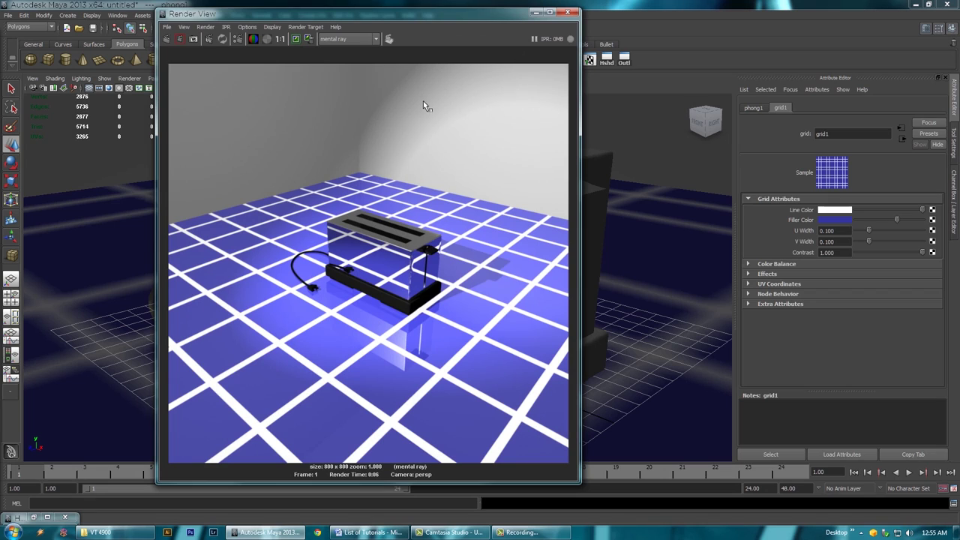
{"action": "left_click", "coordinate": [168, 39]}
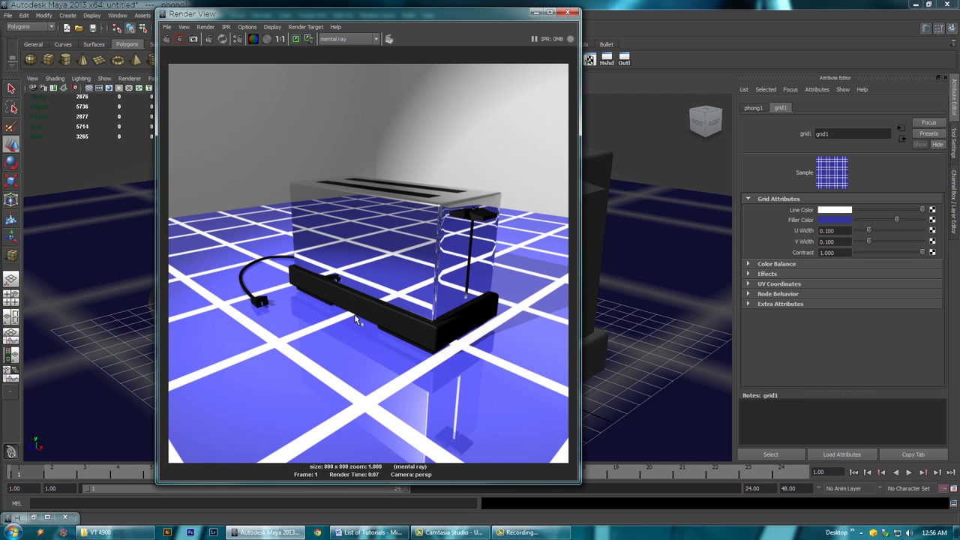
{"action": "left_click", "coordinate": [534, 13]}
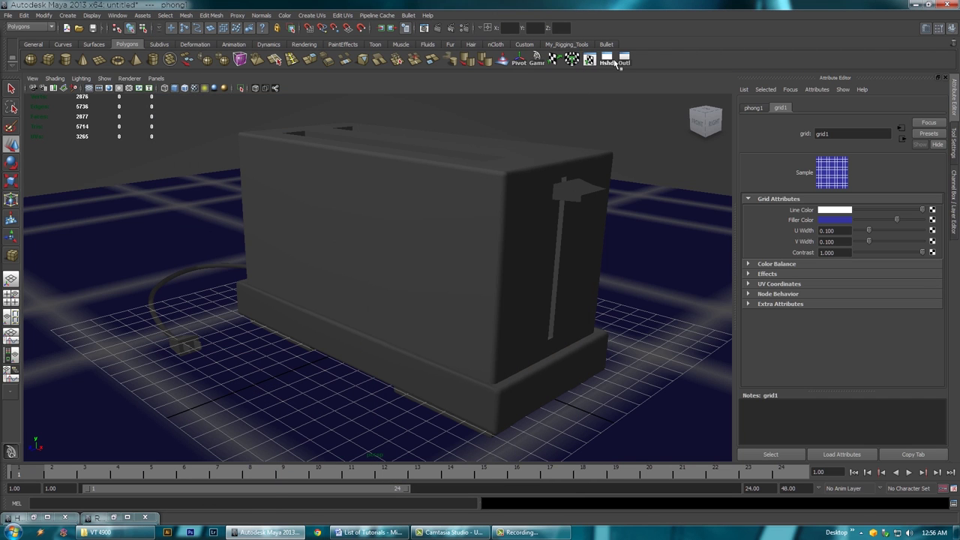
Set the diffuse colors of the black_plastic and black_rubber materials to white
{"action": "left_click", "coordinate": [613, 63]}
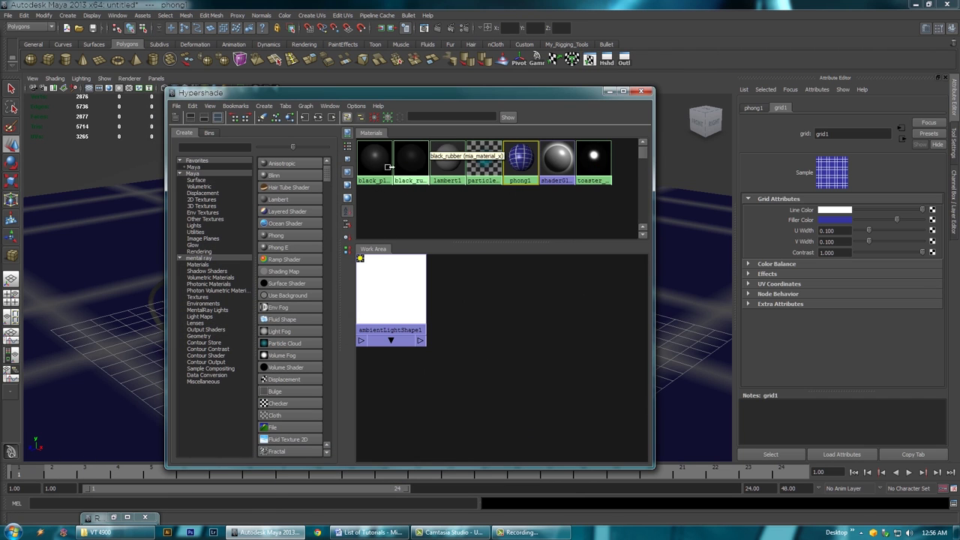
{"action": "left_click", "coordinate": [389, 167]}
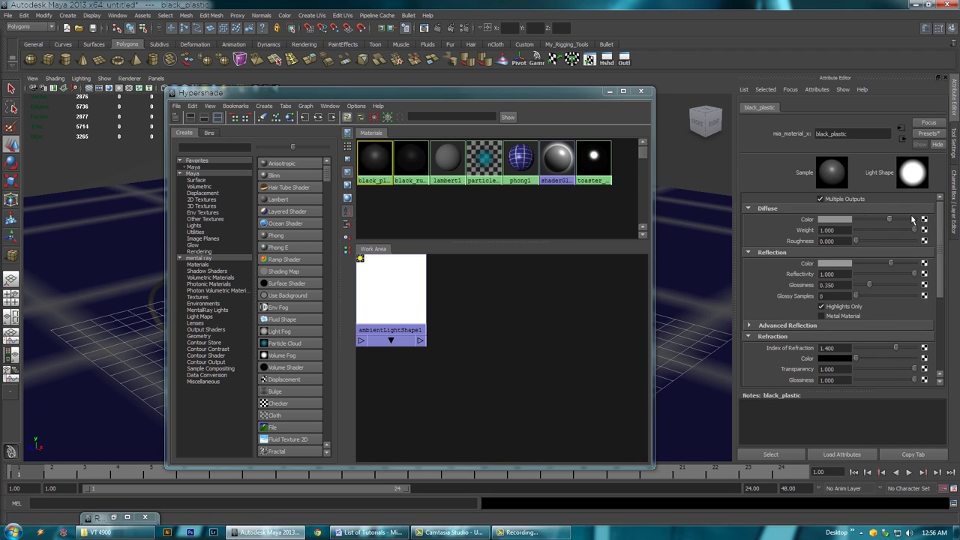
{"action": "left_click", "coordinate": [412, 161]}
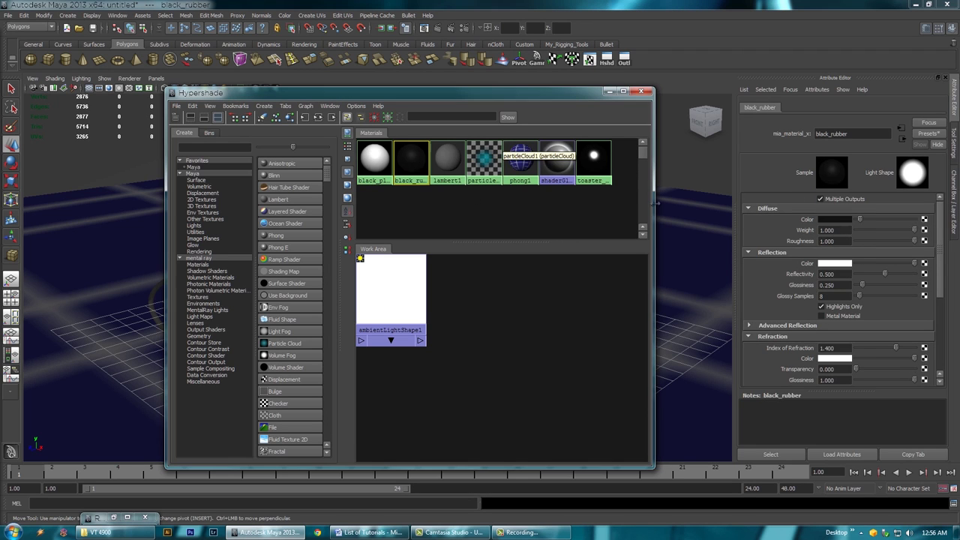
{"action": "left_click_drag", "start_coordinate": [860, 219], "coordinate": [954, 210]}
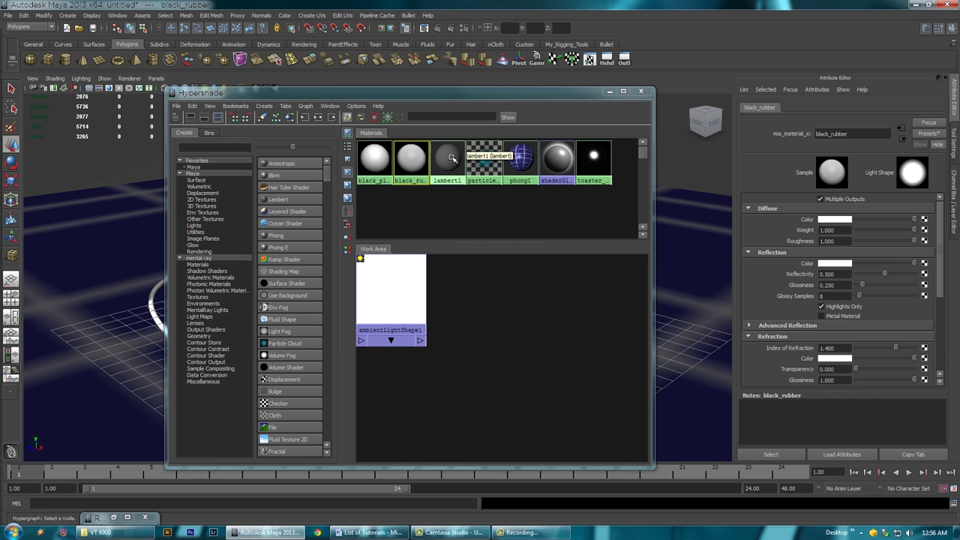
Render the close-up to check the recolored base, lever and cord, and clear the render and material windows
{"action": "left_click", "coordinate": [426, 27]}
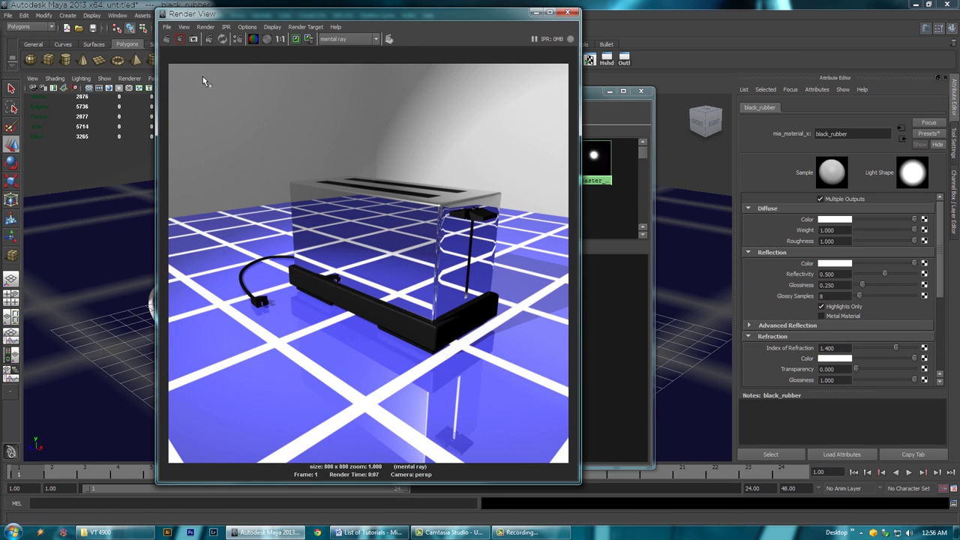
{"action": "left_click", "coordinate": [166, 39]}
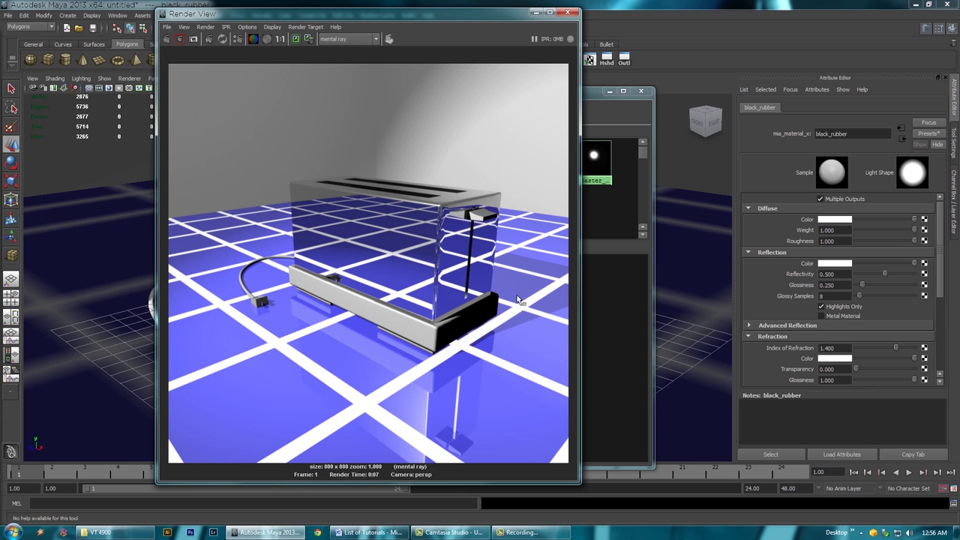
{"action": "left_click", "coordinate": [536, 12]}
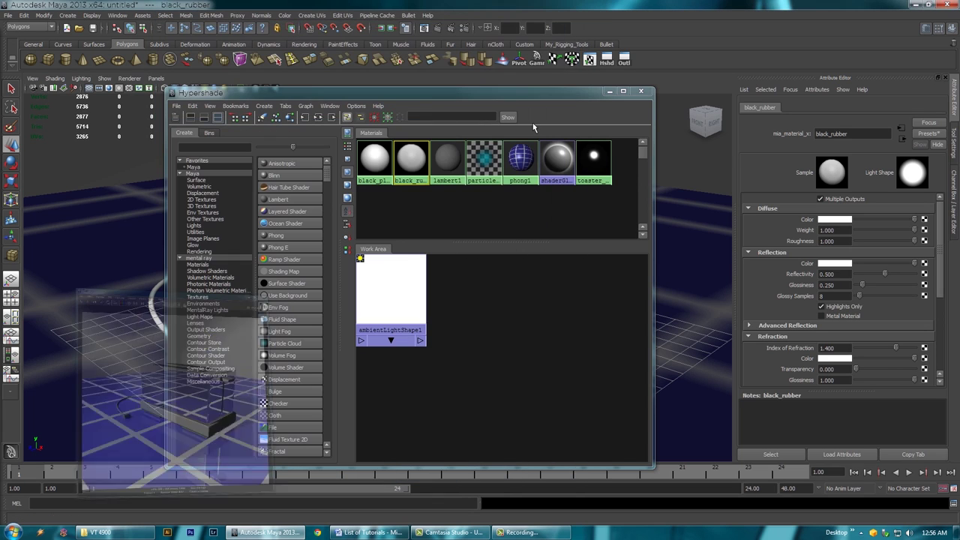
{"action": "left_click", "coordinate": [608, 91]}
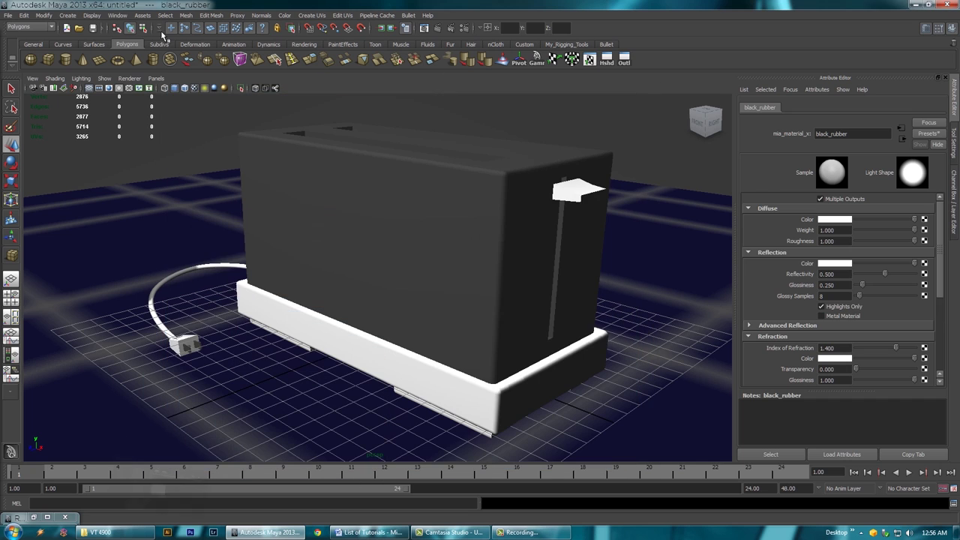
Create a spot light and move it off the lever end of the toaster, raised above the floor
{"action": "left_click", "coordinate": [67, 15]}
{"action": "mouse_move", "coordinate": [108, 68]}
{"action": "left_click", "coordinate": [184, 101]}
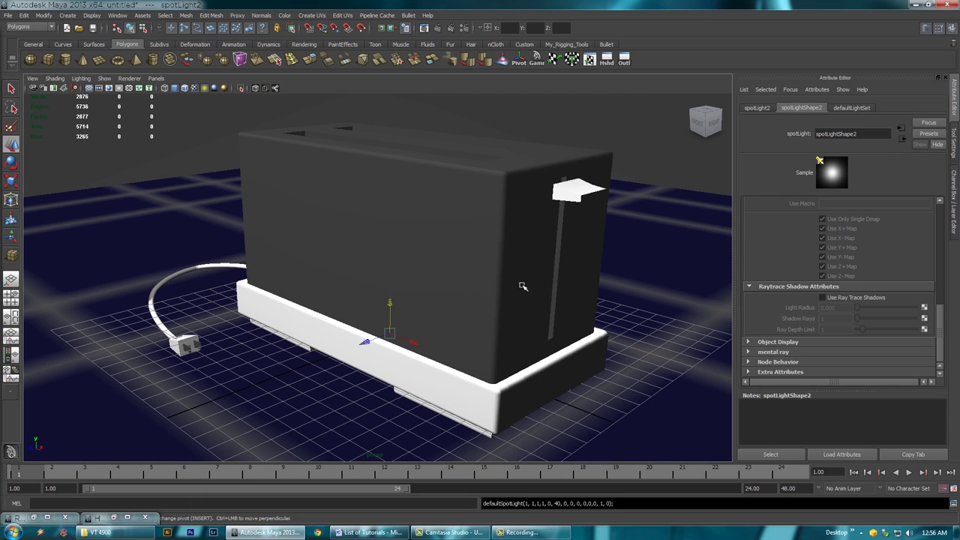
{"action": "scroll", "coordinate": [360, 327], "scroll_direction": "down", "scroll_amount": 5}
{"action": "left_click_drag", "start_coordinate": [361, 327], "coordinate": [363, 361], "text": "alt"}
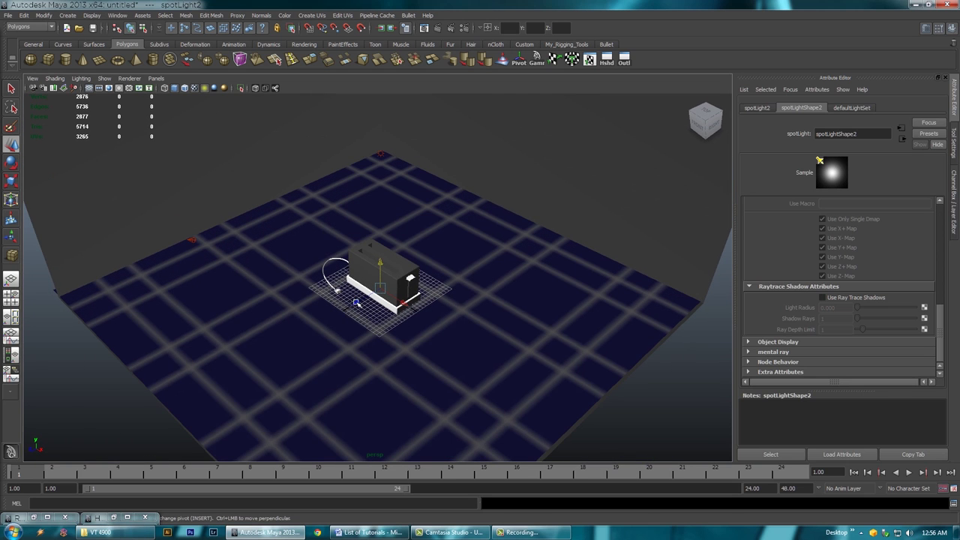
{"action": "left_click_drag", "start_coordinate": [405, 303], "coordinate": [585, 344]}
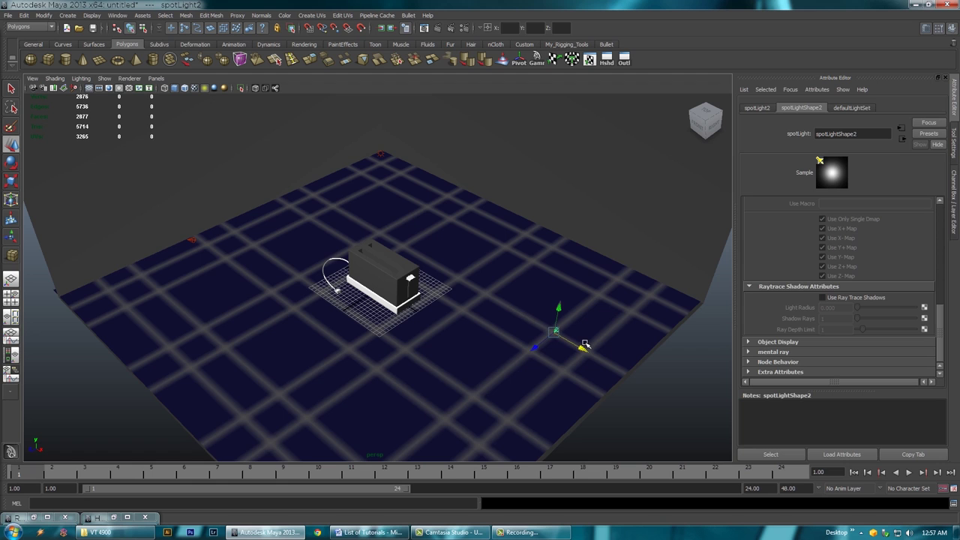
{"action": "key", "text": "e"}
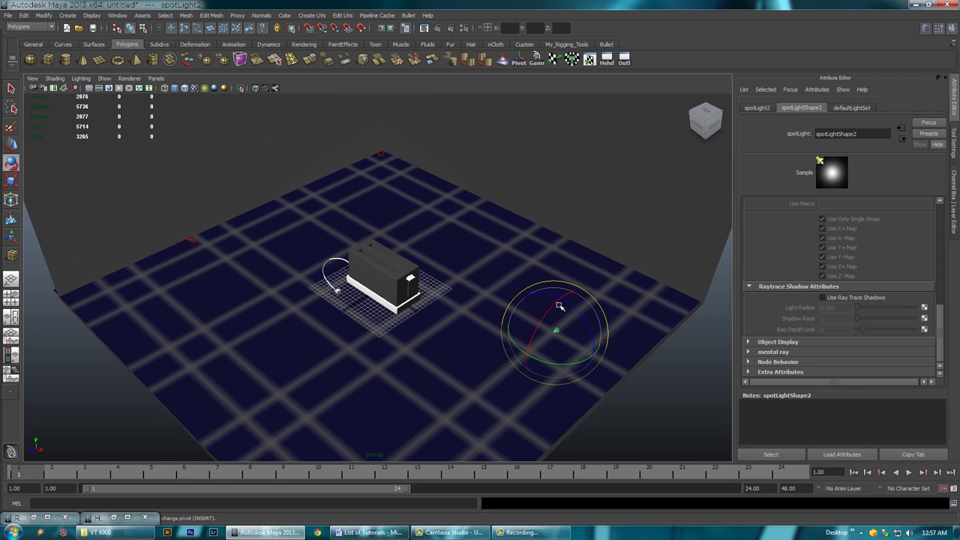
{"action": "key", "text": "w"}
{"action": "left_click_drag", "start_coordinate": [559, 304], "coordinate": [570, 211]}
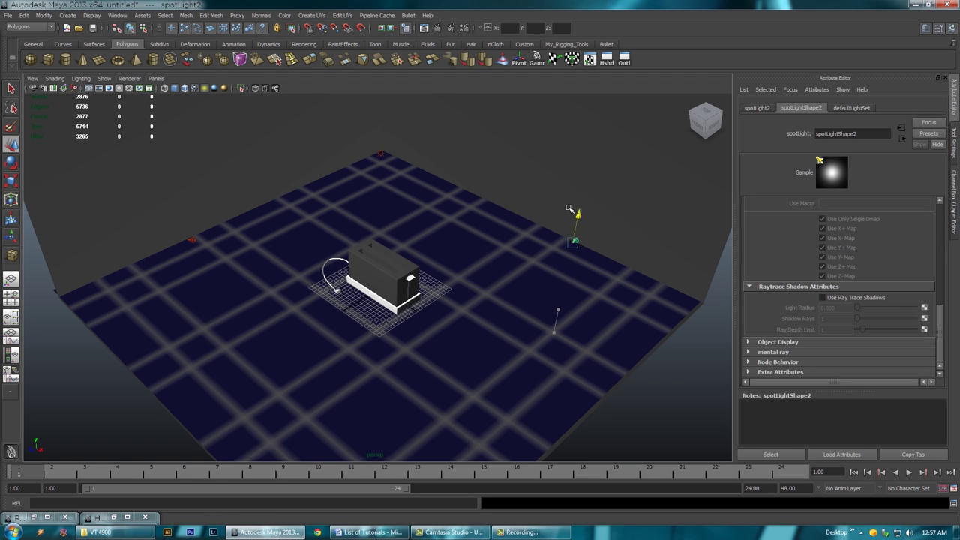
Rotate the new spot light so that it aims down at the toaster
{"action": "left_click_drag", "start_coordinate": [591, 266], "coordinate": [563, 269], "text": "alt"}
{"action": "left_click_drag", "start_coordinate": [568, 229], "coordinate": [493, 285], "text": "alt"}
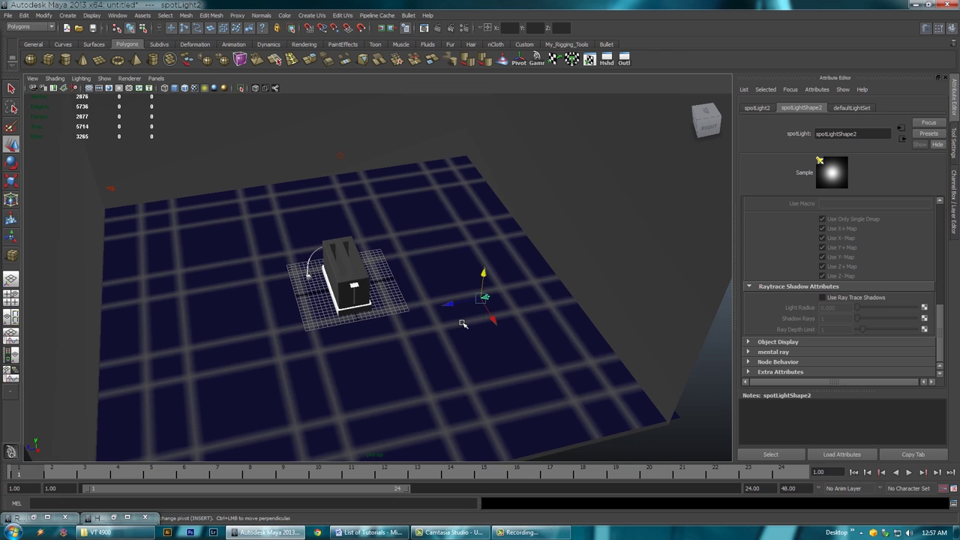
{"action": "key", "text": "e"}
{"action": "left_click_drag", "start_coordinate": [478, 327], "coordinate": [536, 256]}
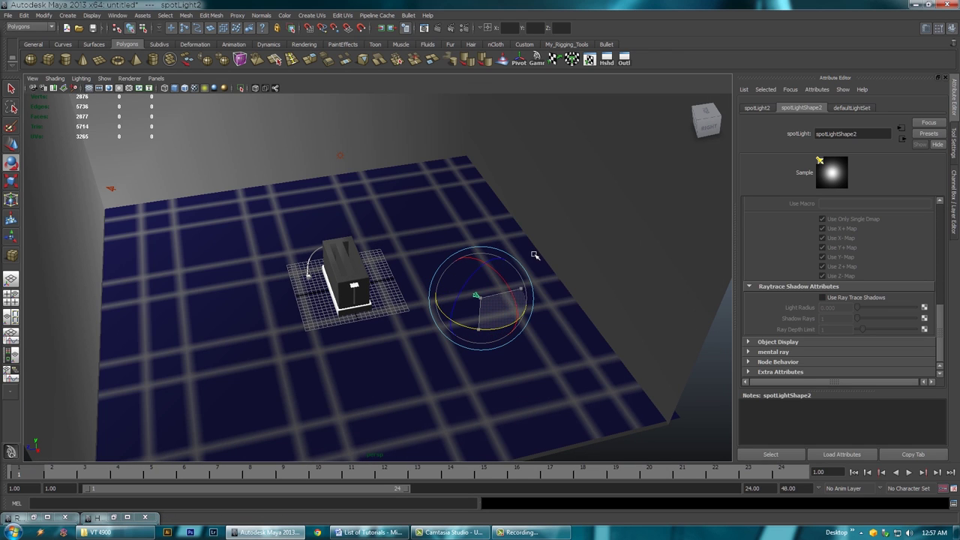
{"action": "left_click_drag", "start_coordinate": [507, 284], "coordinate": [495, 270]}
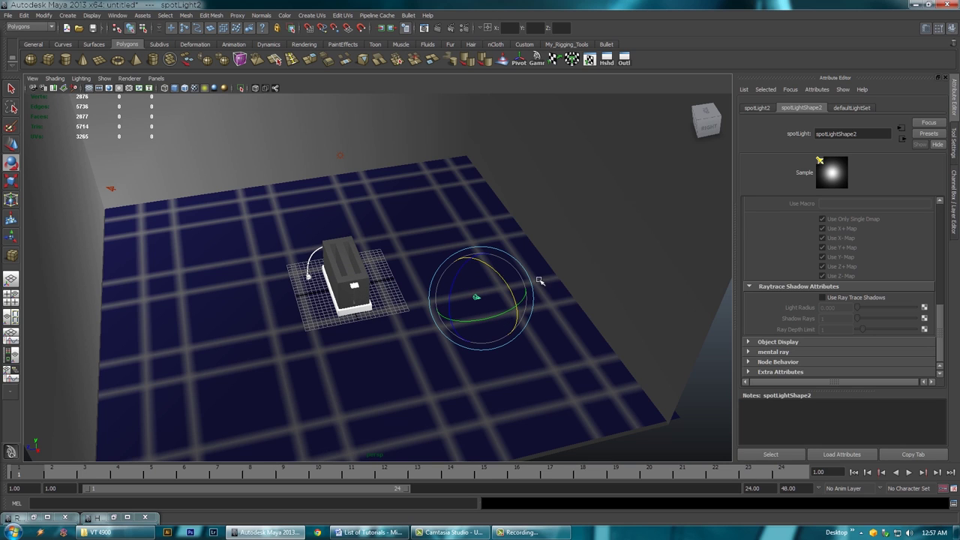
Lower the new spot light's intensity to about 0.5
{"action": "left_click", "coordinate": [758, 108]}
{"action": "left_click", "coordinate": [850, 108]}
{"action": "left_click", "coordinate": [816, 109]}
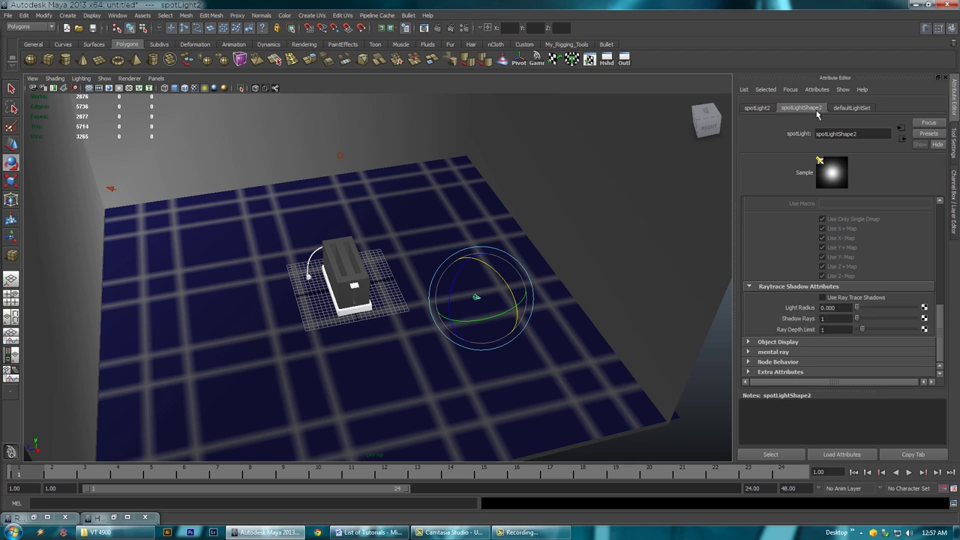
{"action": "scroll", "coordinate": [913, 251], "scroll_direction": "up", "scroll_amount": 10}
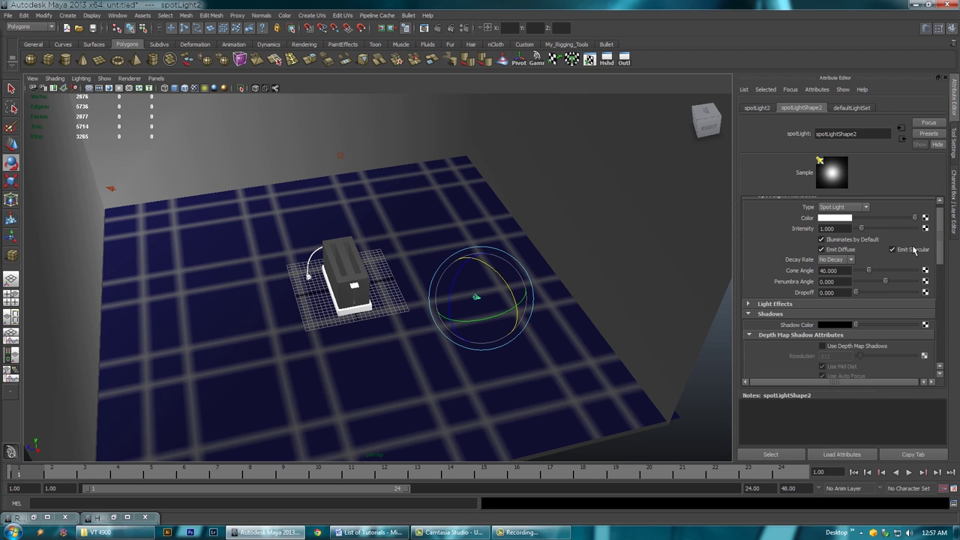
{"action": "left_click_drag", "start_coordinate": [861, 237], "coordinate": [859, 236]}
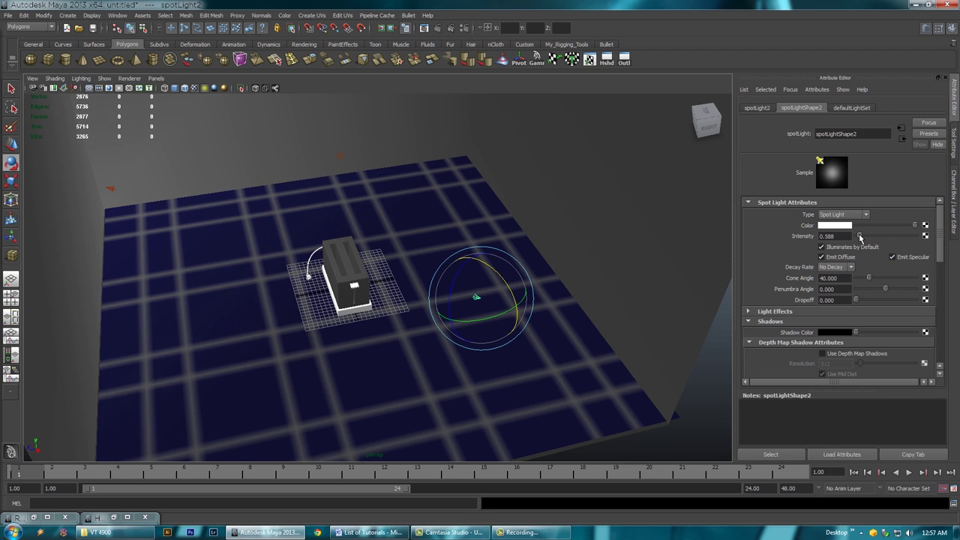
Frame the toaster from its front corner and render the view to check the added light
{"action": "left_click_drag", "start_coordinate": [448, 351], "coordinate": [470, 341], "text": "alt"}
{"action": "right_click_drag", "start_coordinate": [469, 341], "coordinate": [600, 384], "text": "alt"}
{"action": "middle_click_drag", "start_coordinate": [470, 315], "coordinate": [542, 310], "text": "alt"}
{"action": "right_click_drag", "start_coordinate": [450, 350], "coordinate": [508, 313], "text": "alt"}
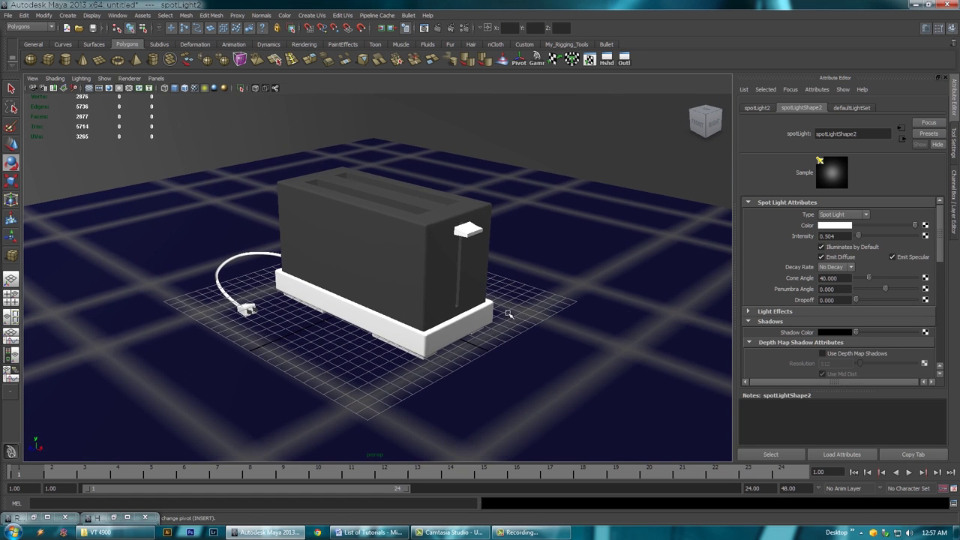
{"action": "left_click", "coordinate": [439, 27]}
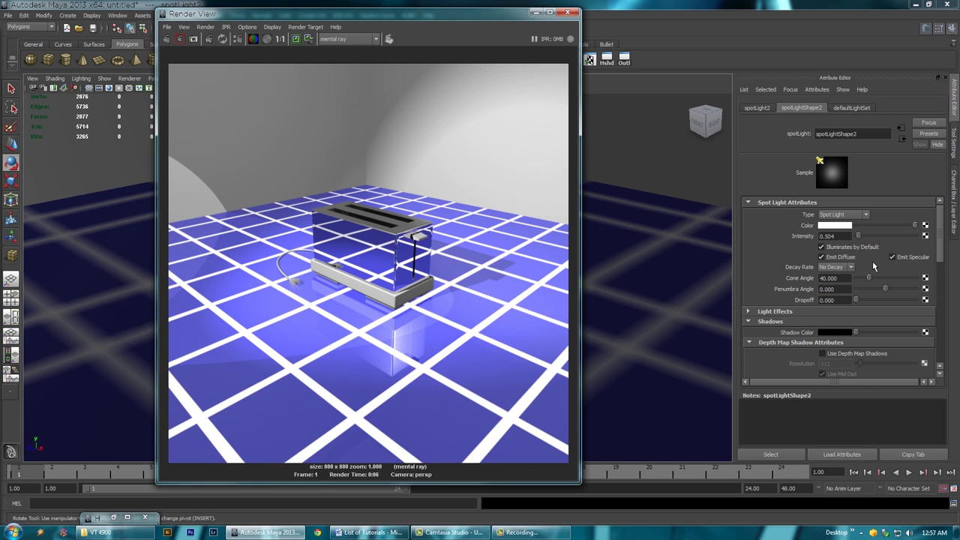
Set the spot light's penumbra angle to 10, re-render a slightly closer toaster view, and put the render window away
{"action": "left_click_drag", "start_coordinate": [884, 289], "coordinate": [951, 291]}
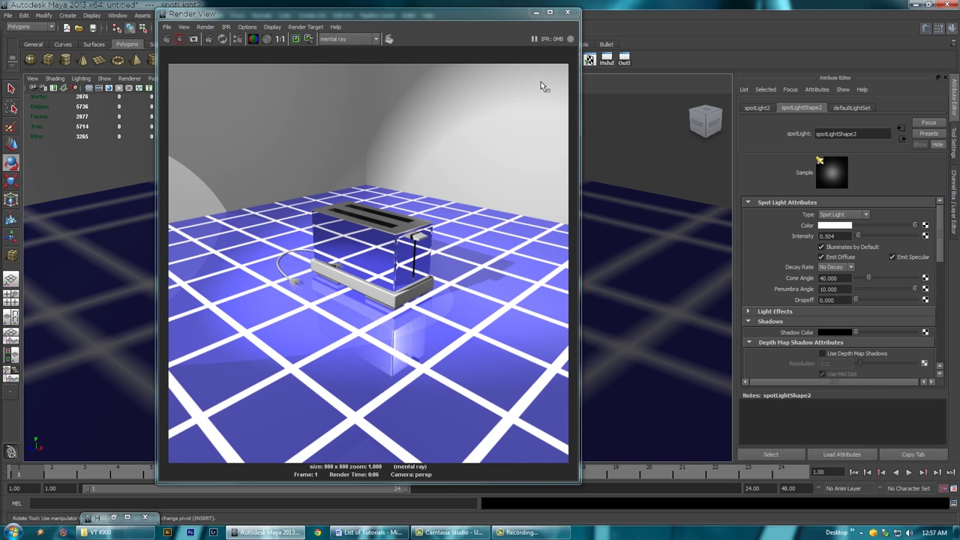
{"action": "left_click", "coordinate": [567, 13]}
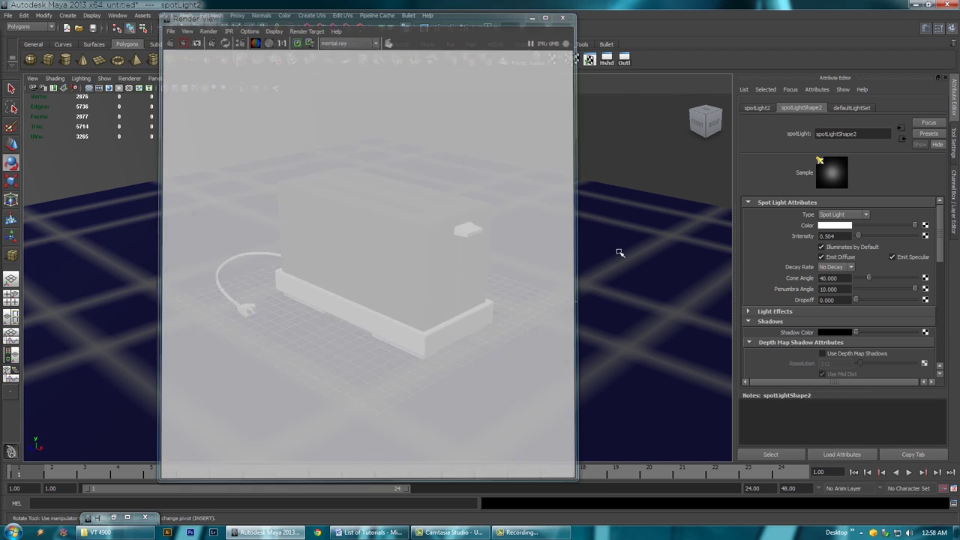
{"action": "scroll", "coordinate": [411, 257], "scroll_direction": "down", "scroll_amount": 2}
{"action": "left_click_drag", "start_coordinate": [587, 155], "coordinate": [578, 152]}
{"action": "right_click_drag", "start_coordinate": [305, 287], "coordinate": [523, 308], "text": "alt"}
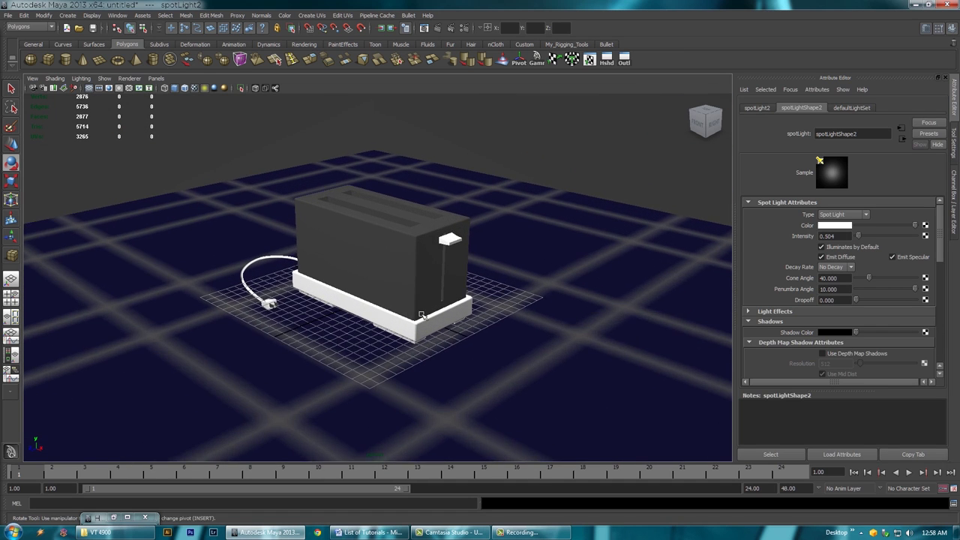
{"action": "right_click_drag", "start_coordinate": [455, 323], "coordinate": [460, 322], "text": "alt"}
{"action": "left_click", "coordinate": [425, 28]}
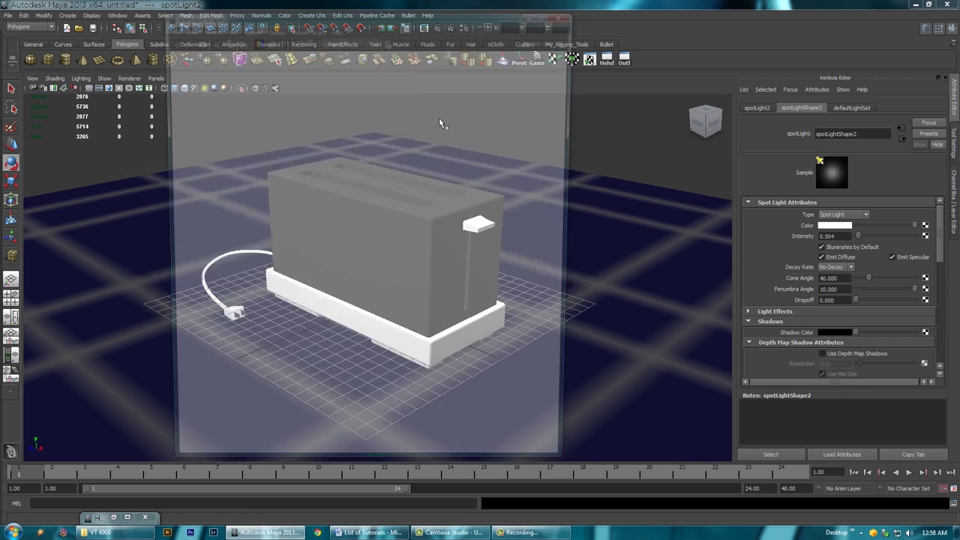
{"action": "left_click", "coordinate": [166, 39]}
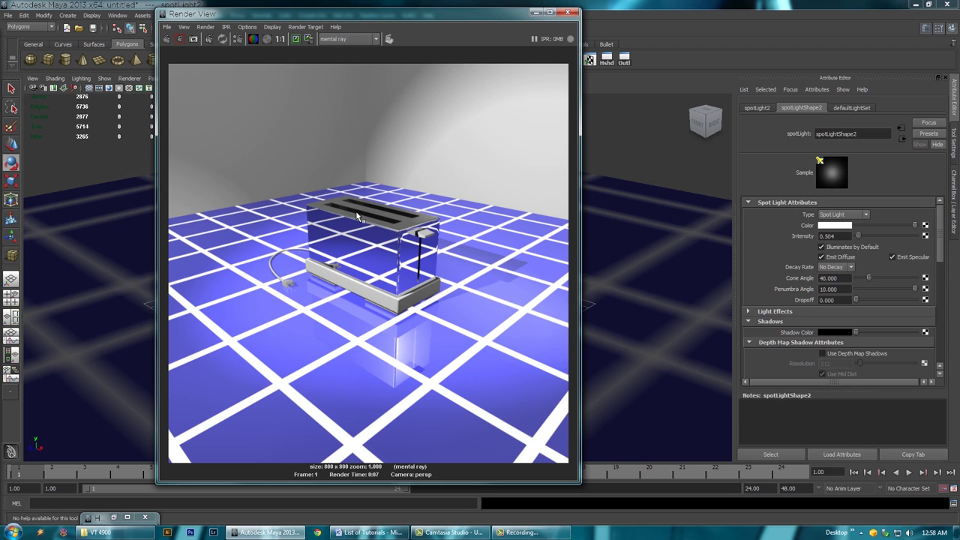
{"action": "left_click", "coordinate": [536, 13]}
Create a new Lambert material and assign it to the room cube that forms the walls
{"action": "left_click", "coordinate": [573, 143]}
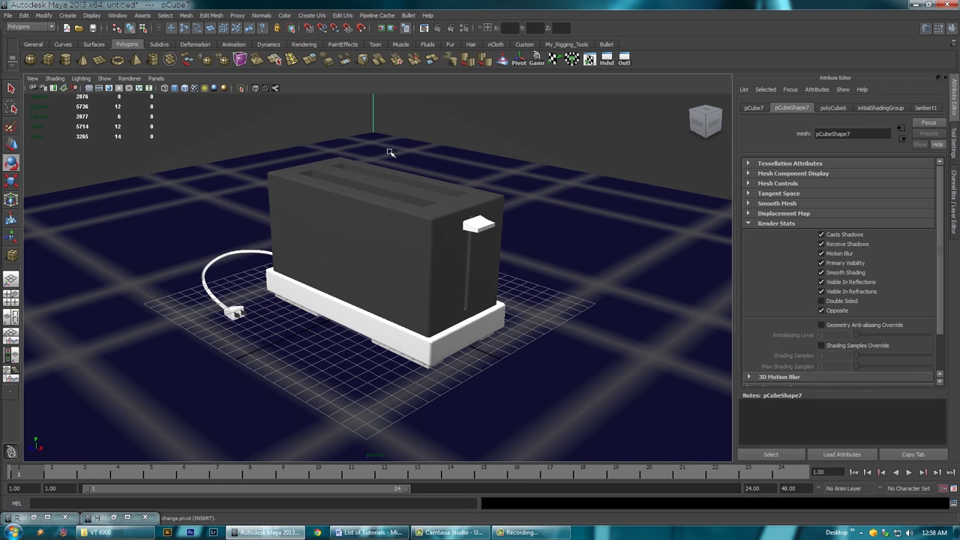
{"action": "left_click", "coordinate": [607, 60]}
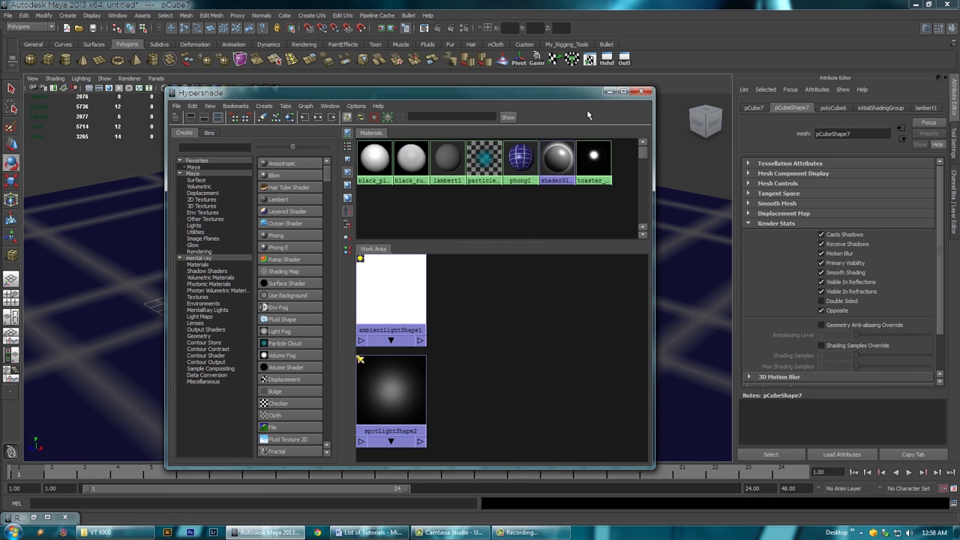
{"action": "left_click", "coordinate": [308, 199]}
{"action": "middle_click_drag", "start_coordinate": [484, 159], "coordinate": [681, 150]}
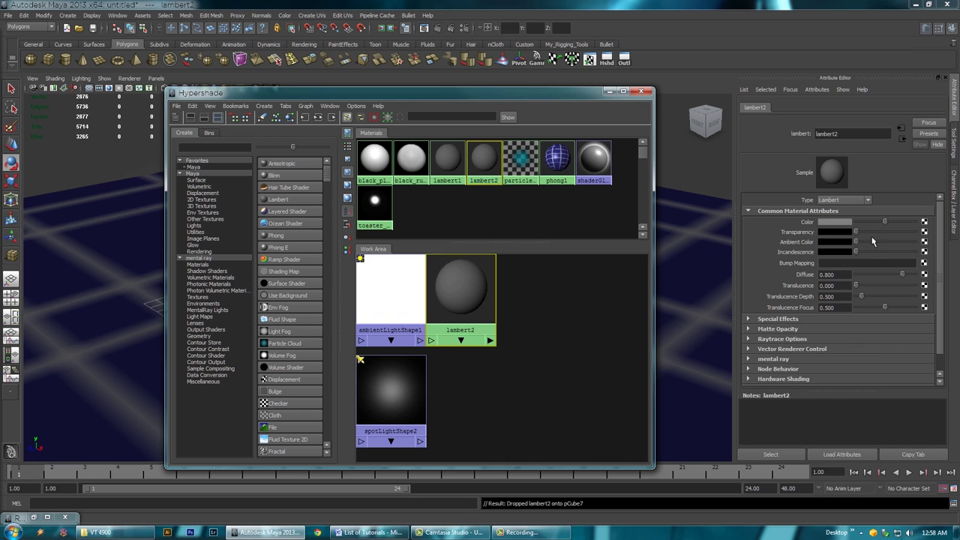
Map a Checker texture to the wall Lambert's color and render the view
{"action": "left_click", "coordinate": [924, 222]}
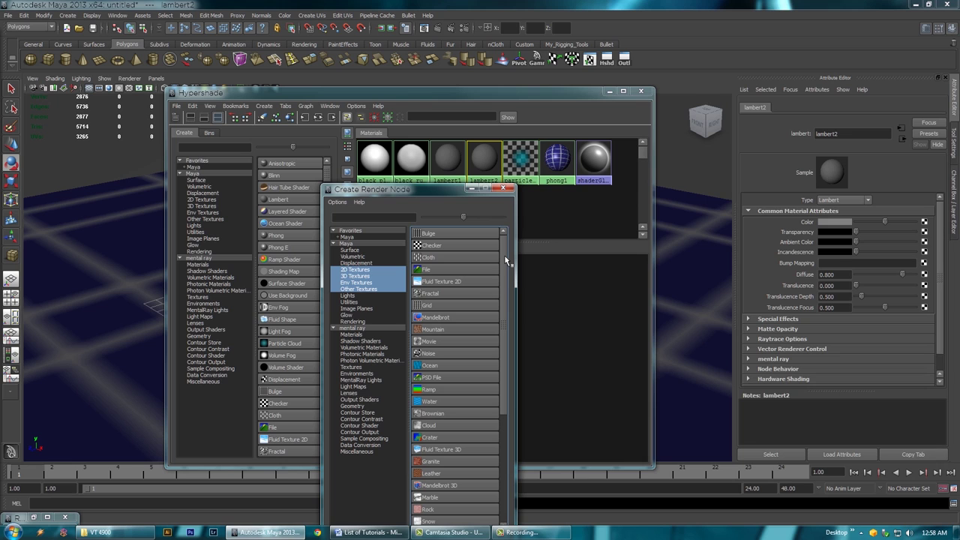
{"action": "mouse_move", "coordinate": [506, 261]}
{"action": "left_mouse_down"}
{"action": "mouse_move", "coordinate": [507, 287]}
{"action": "mouse_move", "coordinate": [508, 256]}
{"action": "left_mouse_up"}
{"action": "left_click", "coordinate": [445, 247]}
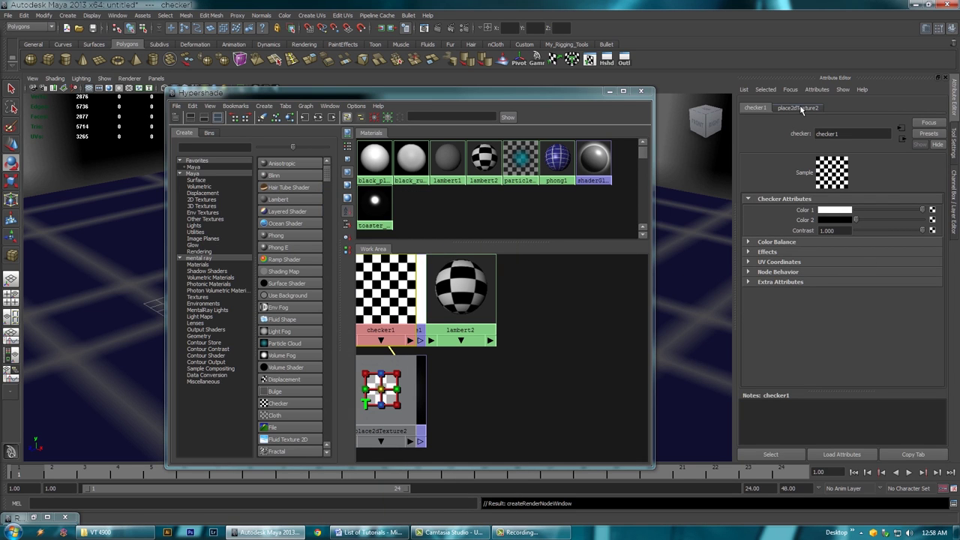
{"action": "left_click", "coordinate": [441, 28]}
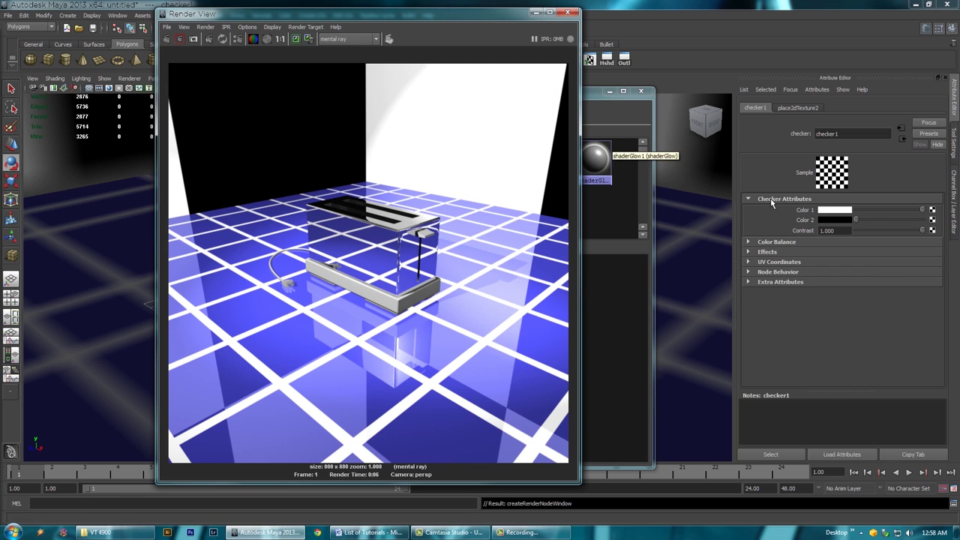
Set the wall checker texture's Repeat UV to 40 by 40 and re-render the view
{"action": "left_click", "coordinate": [799, 108]}
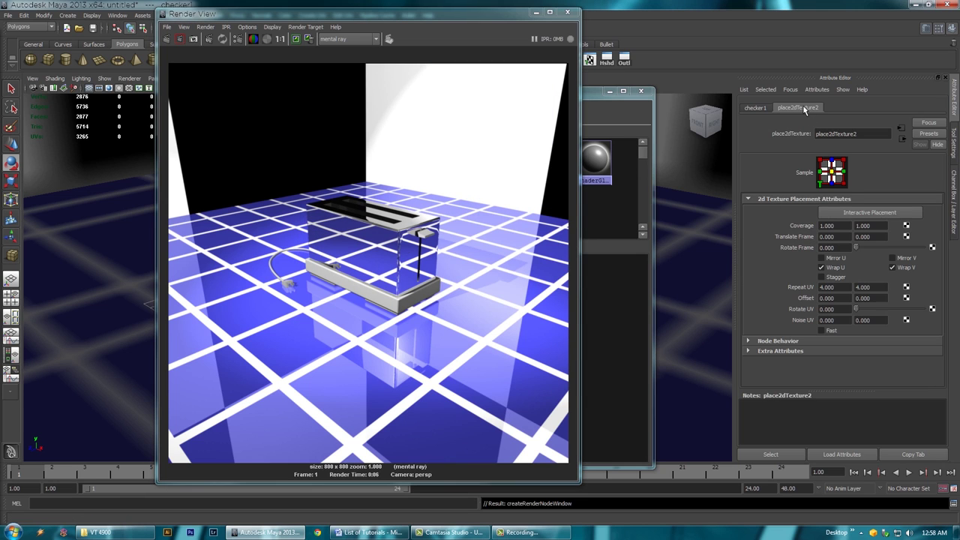
{"action": "left_click_drag", "start_coordinate": [837, 288], "coordinate": [777, 289]}
{"action": "type", "text": "40"}
{"action": "key", "text": "Tab"}
{"action": "type", "text": "40"}
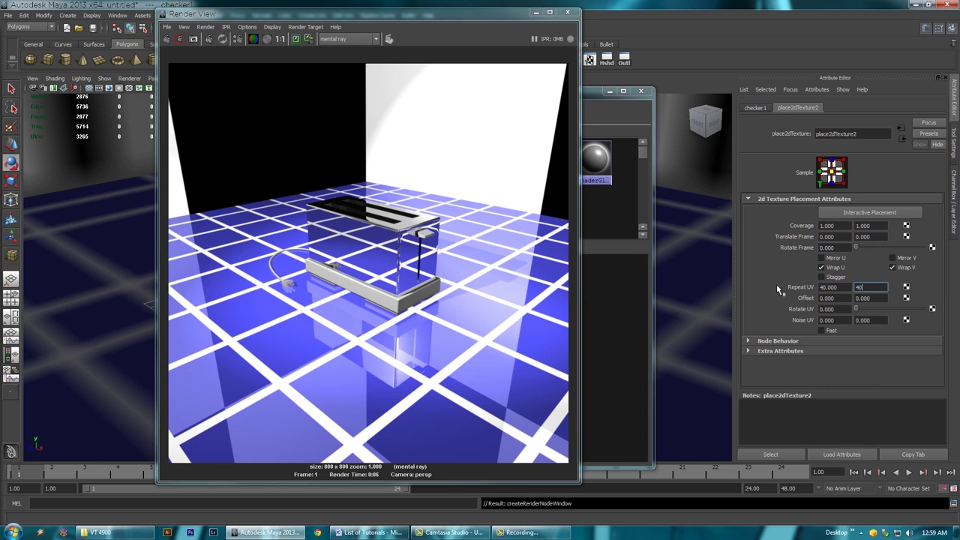
{"action": "key", "text": "Tab"}
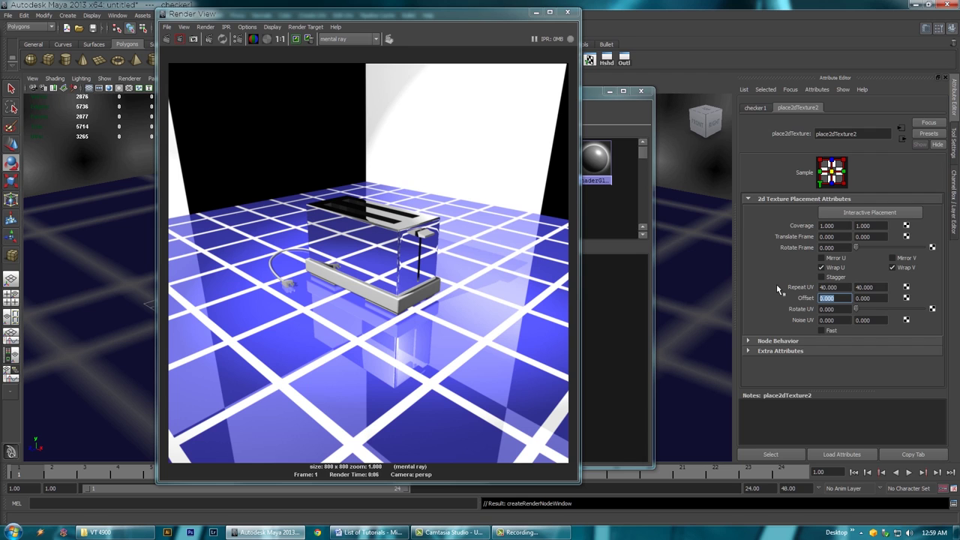
{"action": "left_click", "coordinate": [167, 40]}
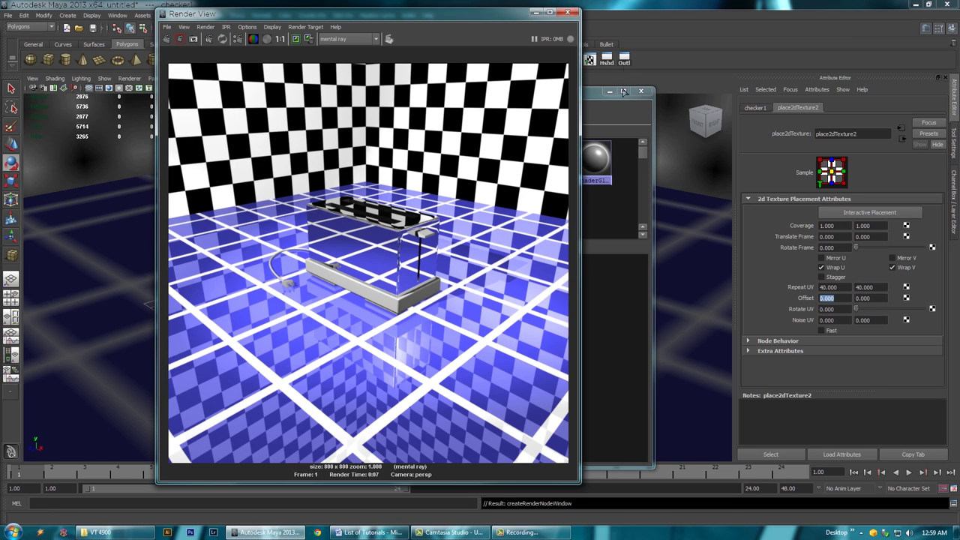
Reduce the reflectivity of the floor's phong1 material to 0.077 and re-render the view
{"action": "left_click", "coordinate": [600, 95]}
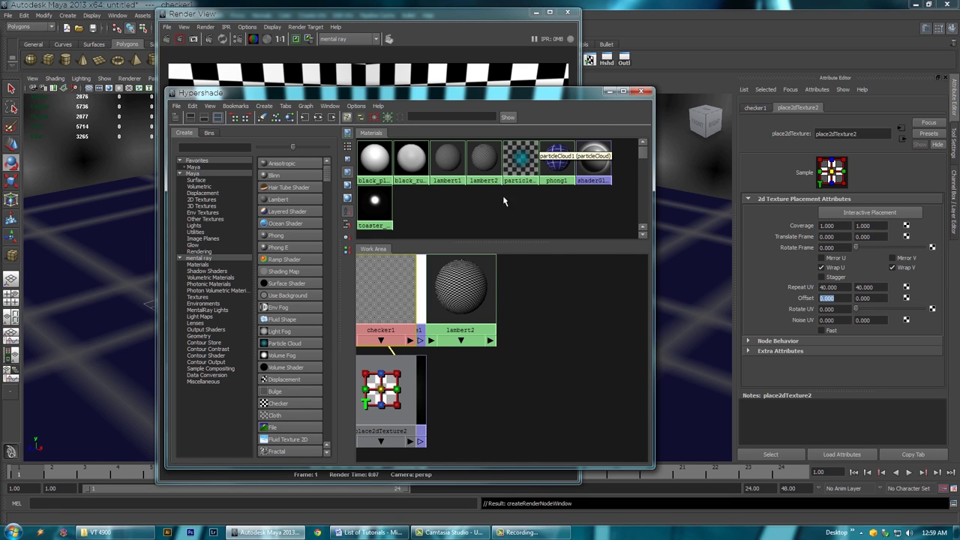
{"action": "left_click", "coordinate": [559, 157]}
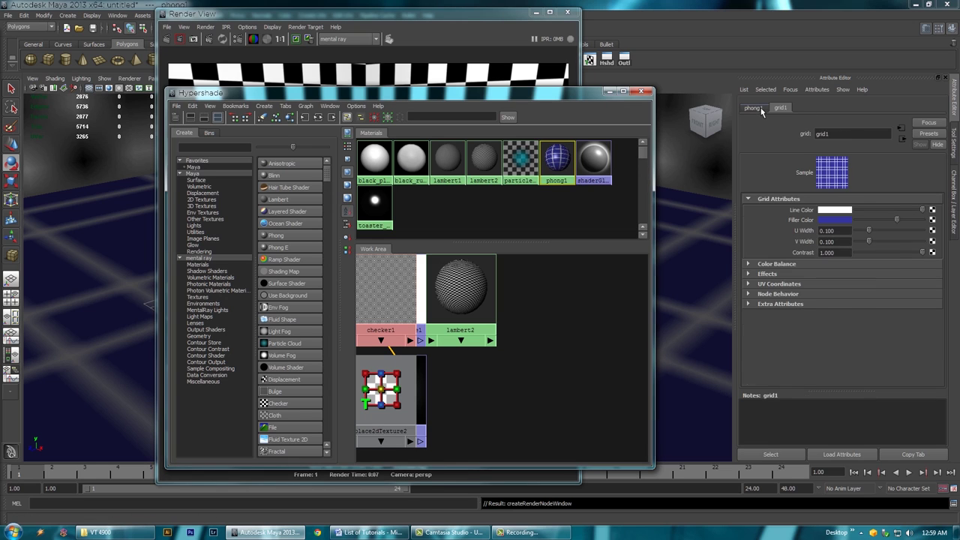
{"action": "left_click", "coordinate": [752, 108]}
{"action": "left_click_drag", "start_coordinate": [885, 355], "coordinate": [859, 354]}
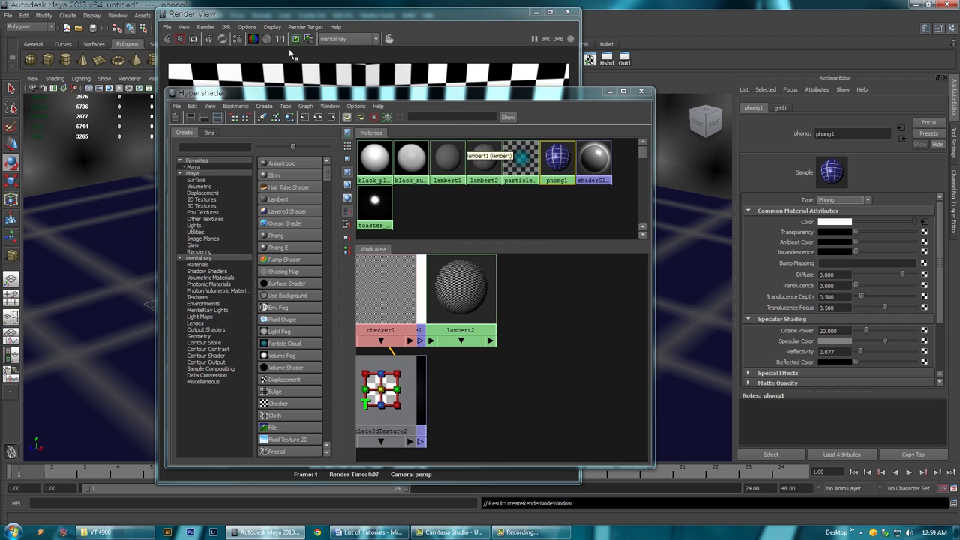
{"action": "left_click", "coordinate": [167, 39]}
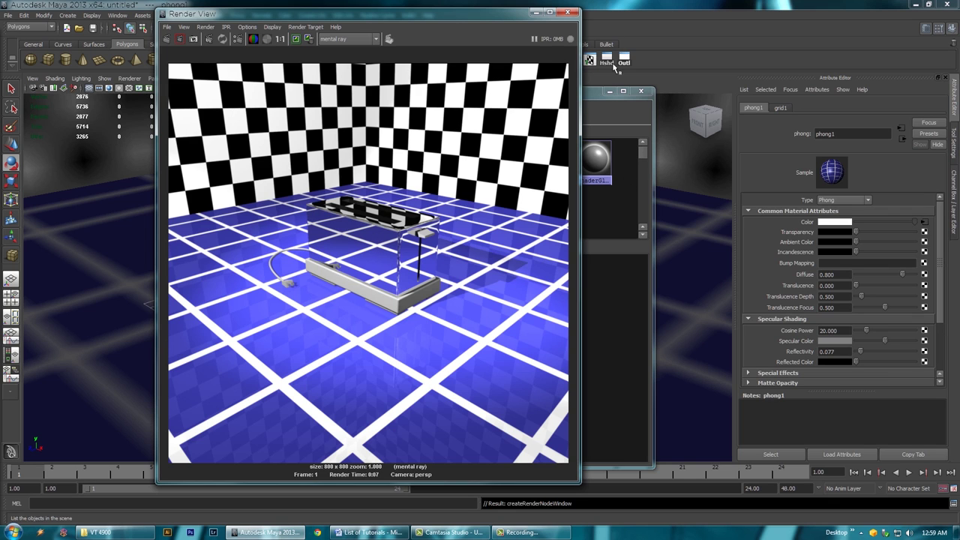
Reduce the toaster_chrome material's reflectivity to 0.316 and re-render the view
{"action": "left_click", "coordinate": [594, 95]}
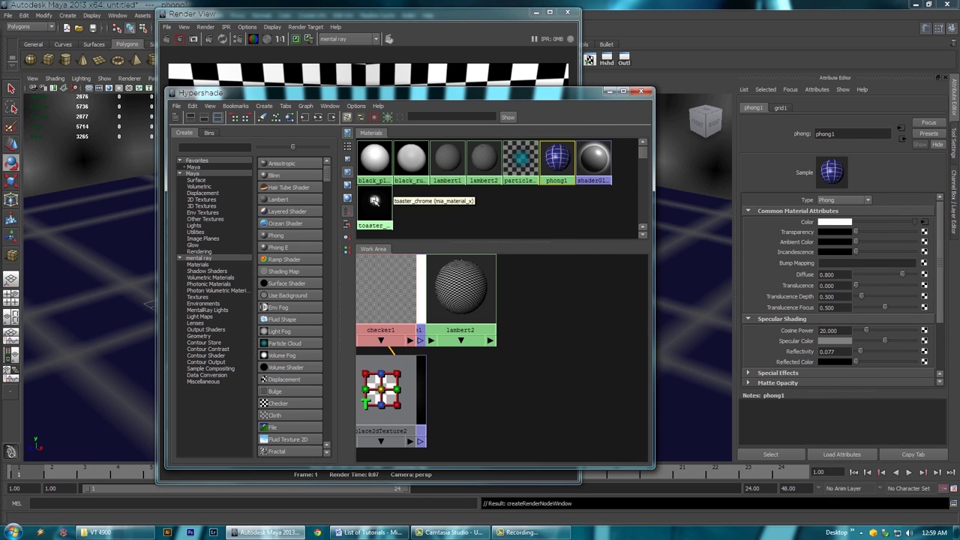
{"action": "left_click", "coordinate": [374, 201]}
{"action": "left_click_drag", "start_coordinate": [910, 274], "coordinate": [874, 279]}
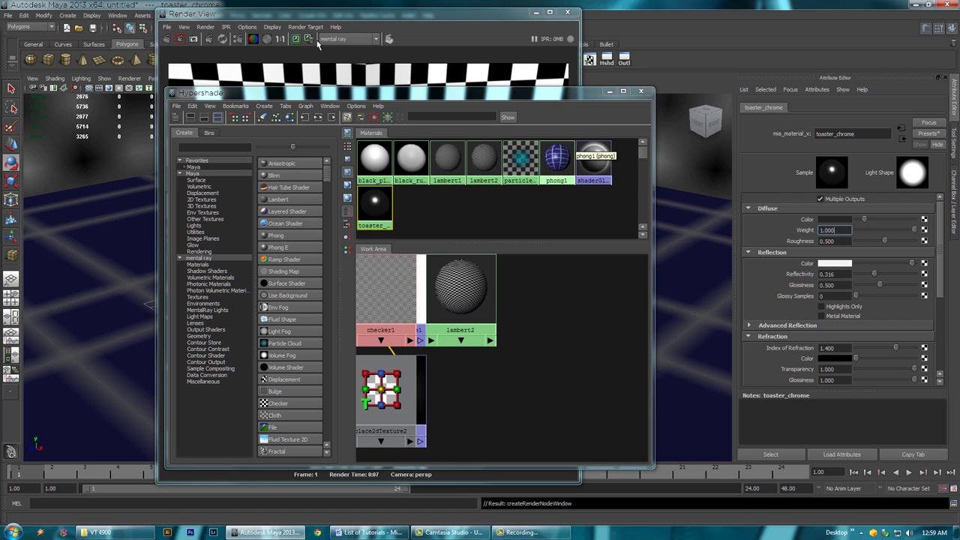
{"action": "left_click", "coordinate": [167, 38]}
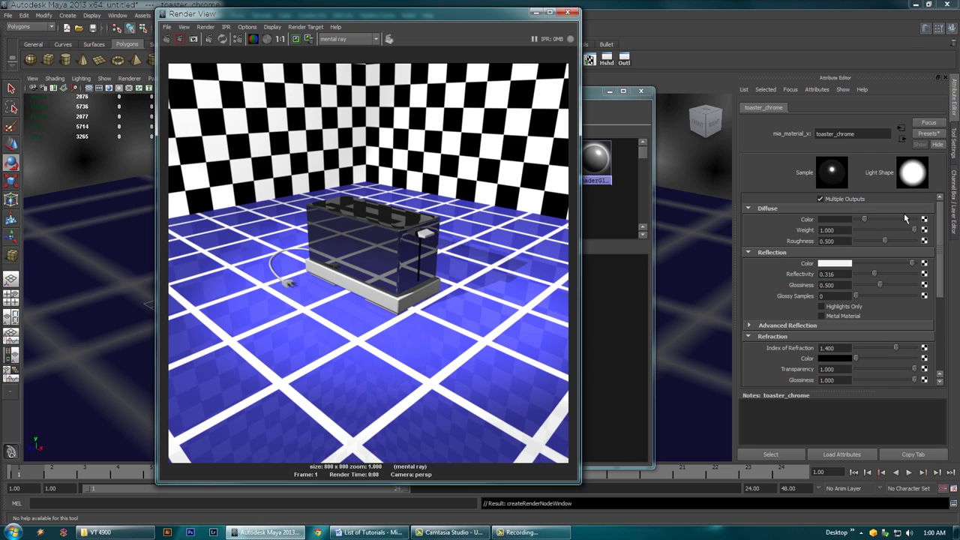
Brighten the toaster_chrome diffuse color to light gray, re-render the view, and close the render window
{"action": "left_click_drag", "start_coordinate": [866, 220], "coordinate": [894, 217]}
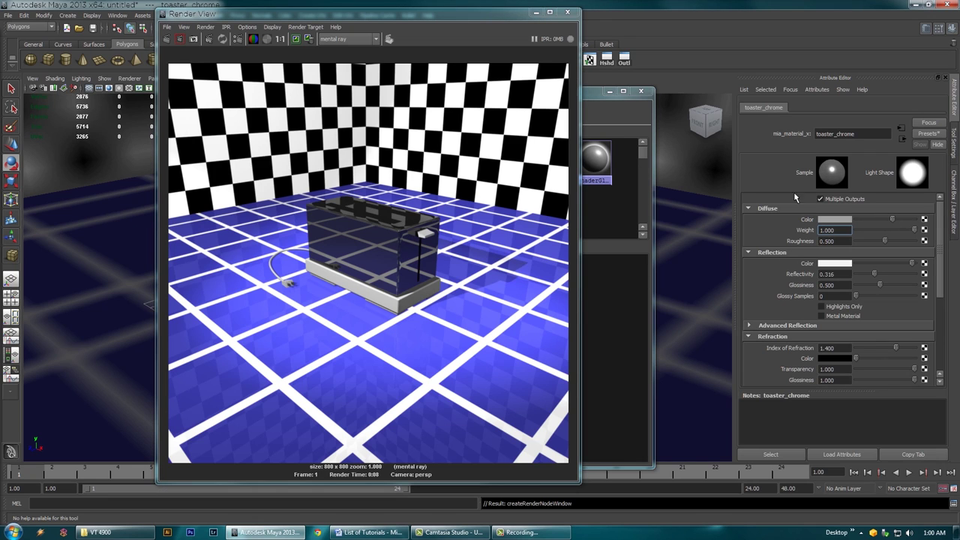
{"action": "left_click", "coordinate": [168, 40]}
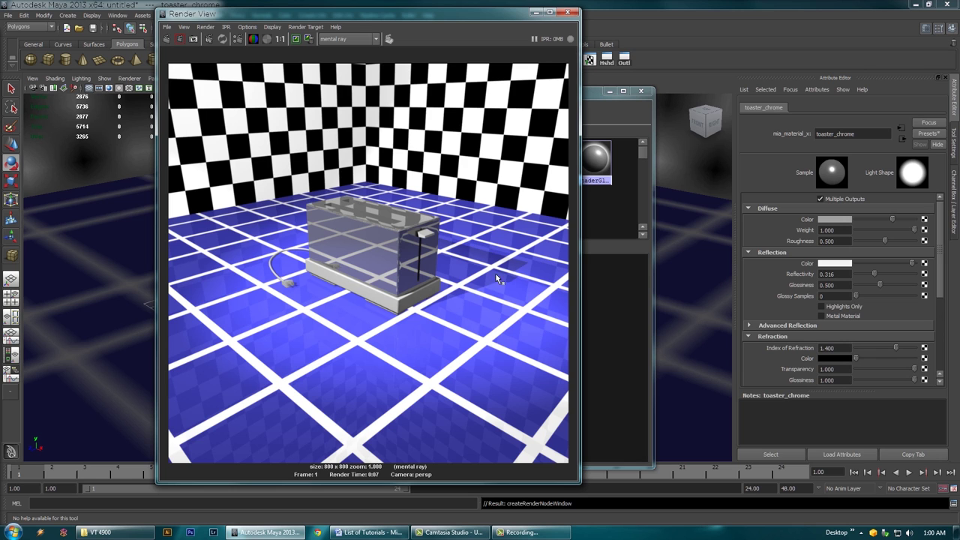
{"action": "left_click", "coordinate": [572, 13]}
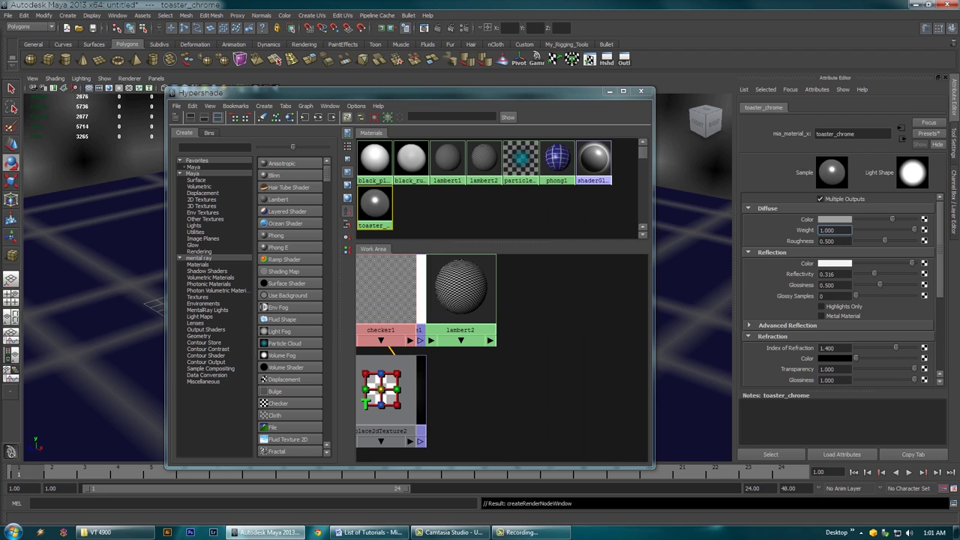